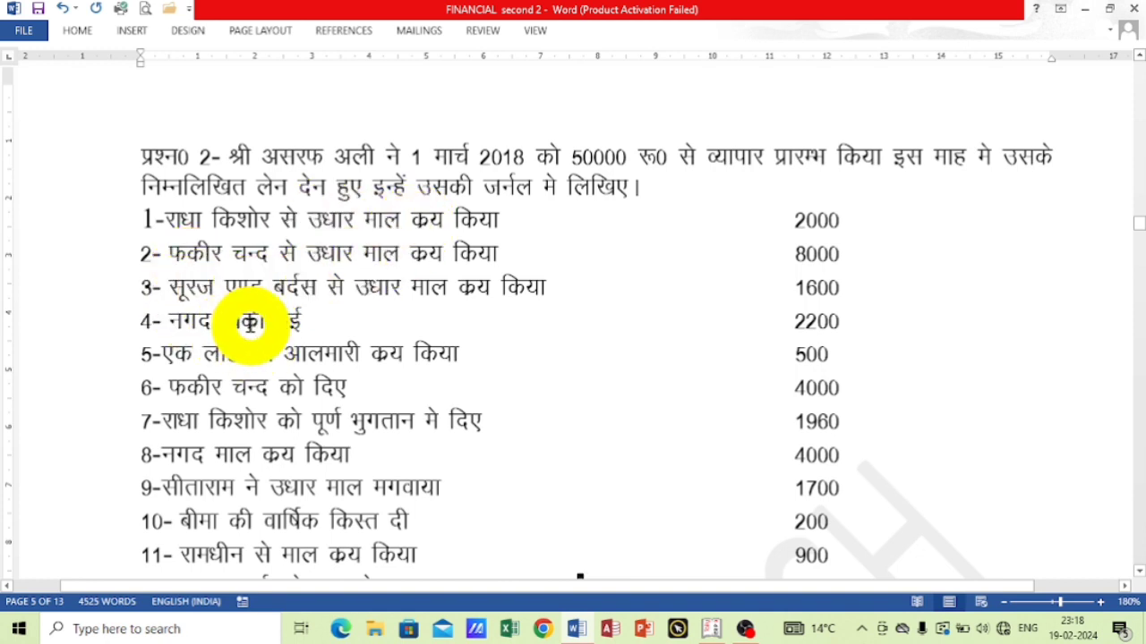
pyautogui.scroll(-3, 304, 358)
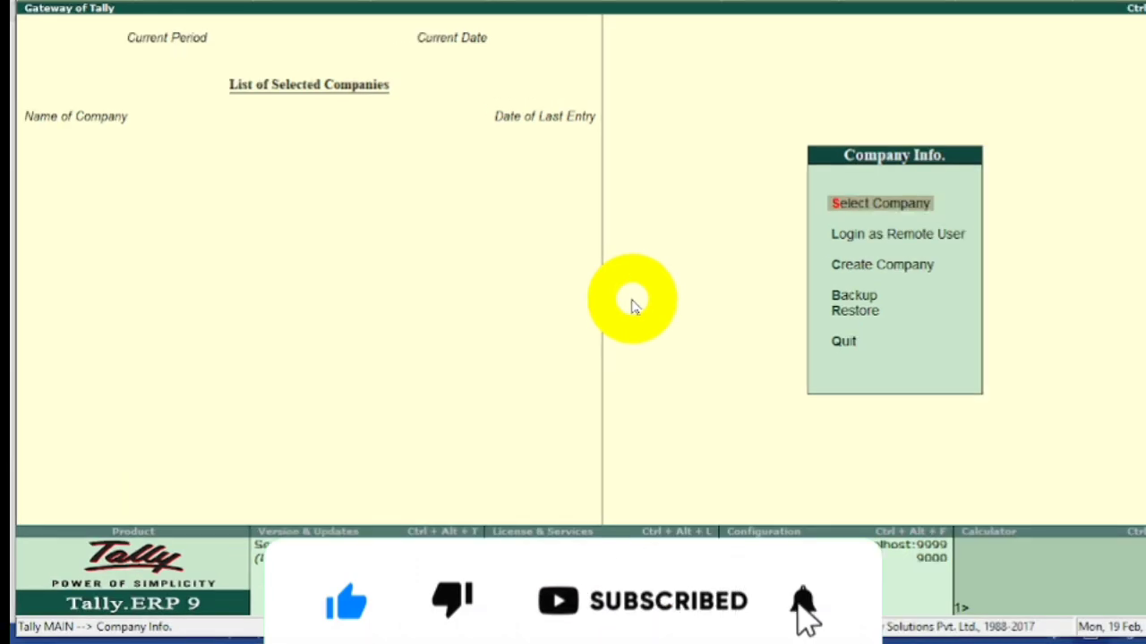
# Start creating a new company and name it Pioneer6.
pyautogui.press('Down')
pyautogui.press('Down')
pyautogui.press('Return')
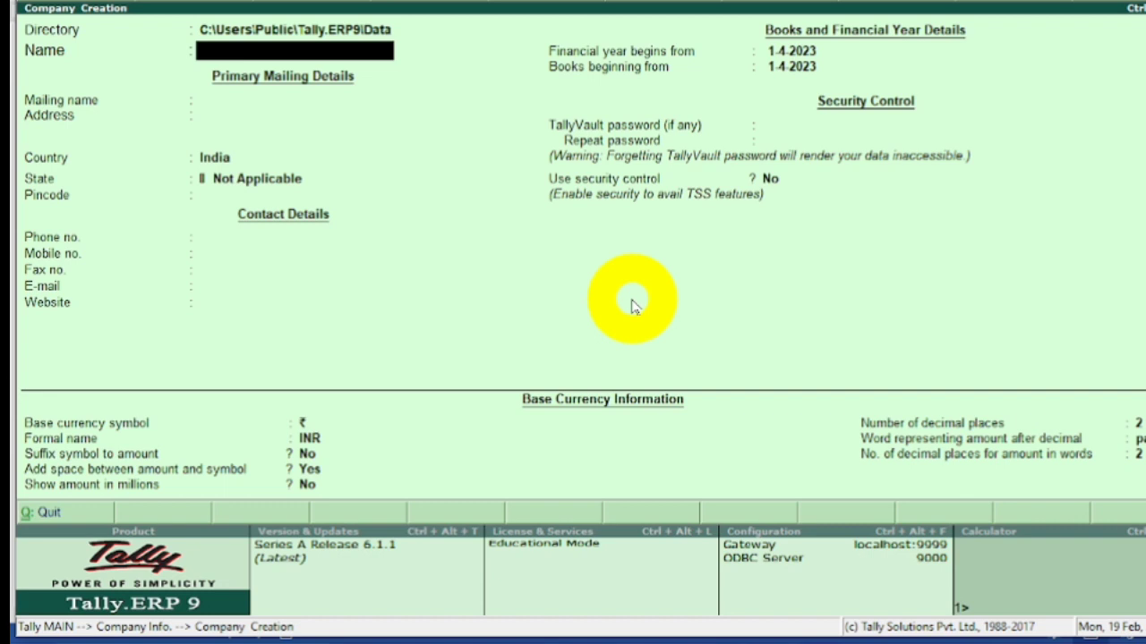
pyautogui.write('Pioneer6')
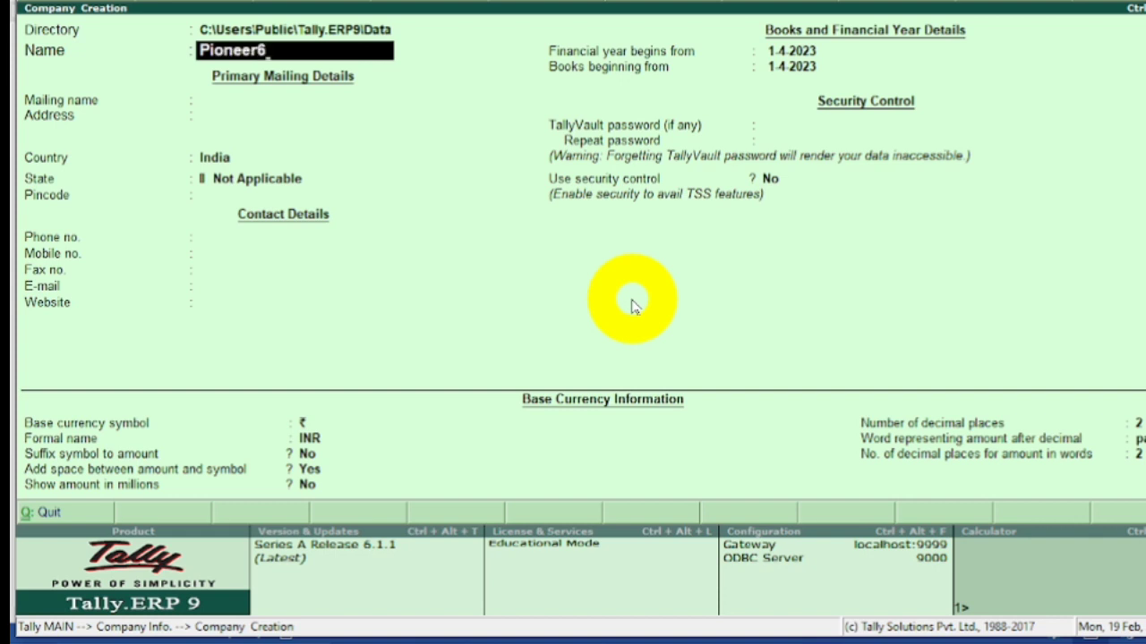
pyautogui.press('Return')
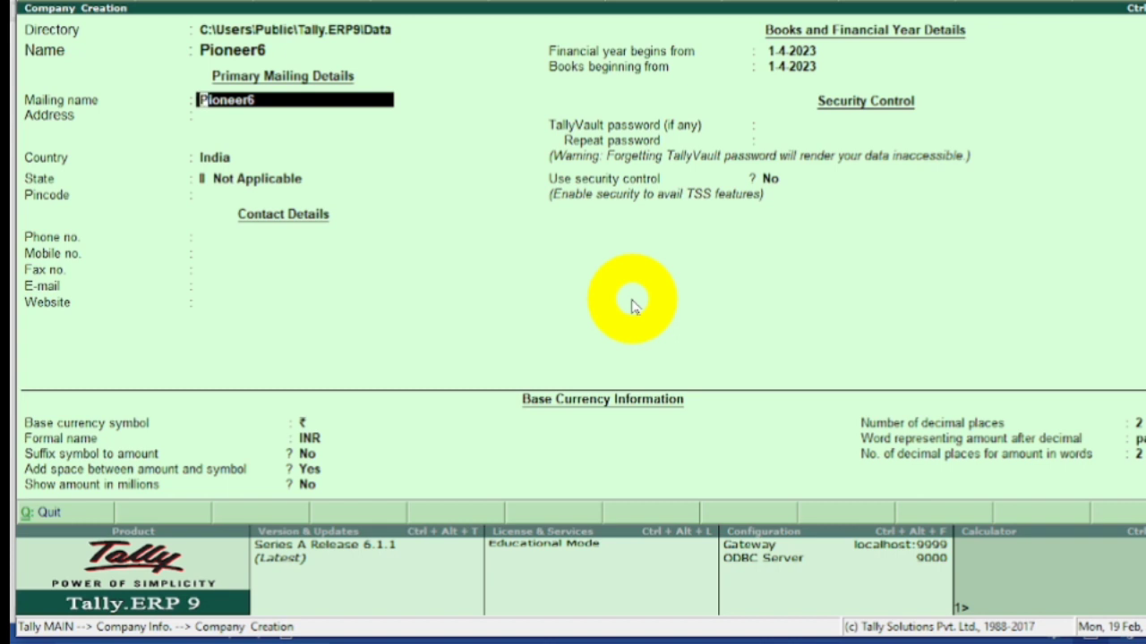
# Keep the mailing name, enter the company's address, and set the country to India and the state to Uttar Pradesh.
pyautogui.press('Return')
pyautogui.write('Sipah')
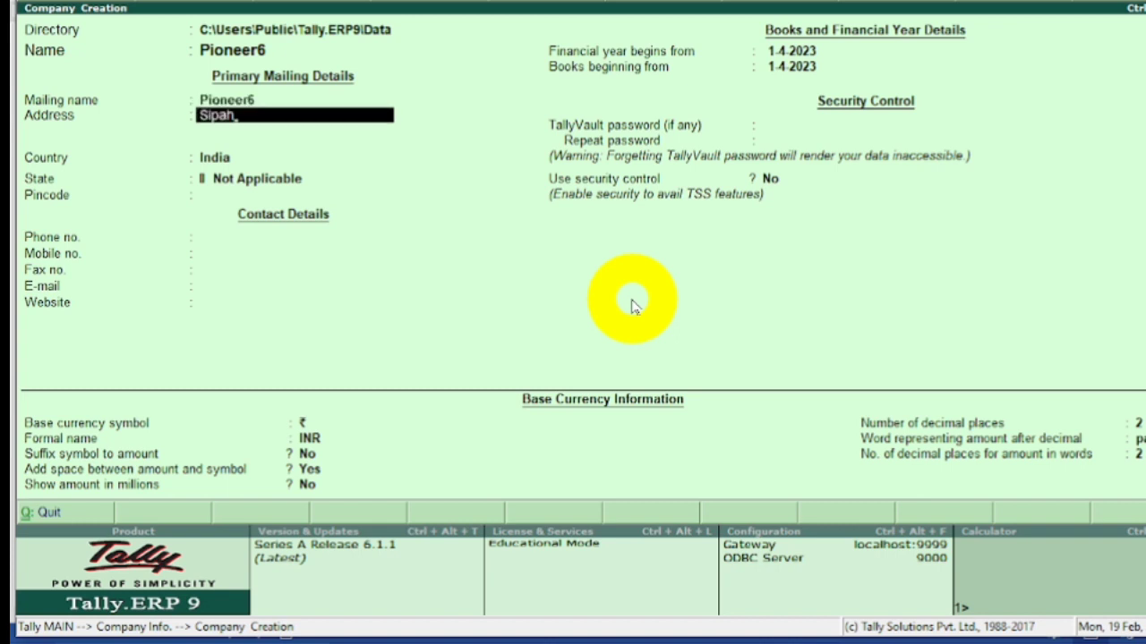
pyautogui.press('Return')
pyautogui.press('Return')
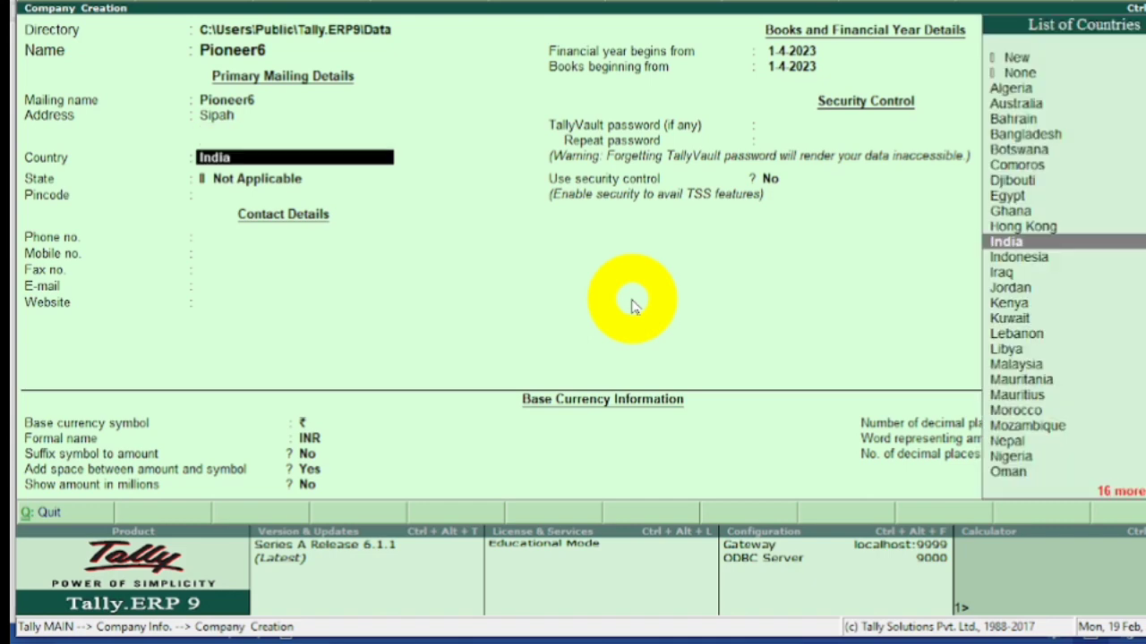
pyautogui.press('Return')
pyautogui.write('U')
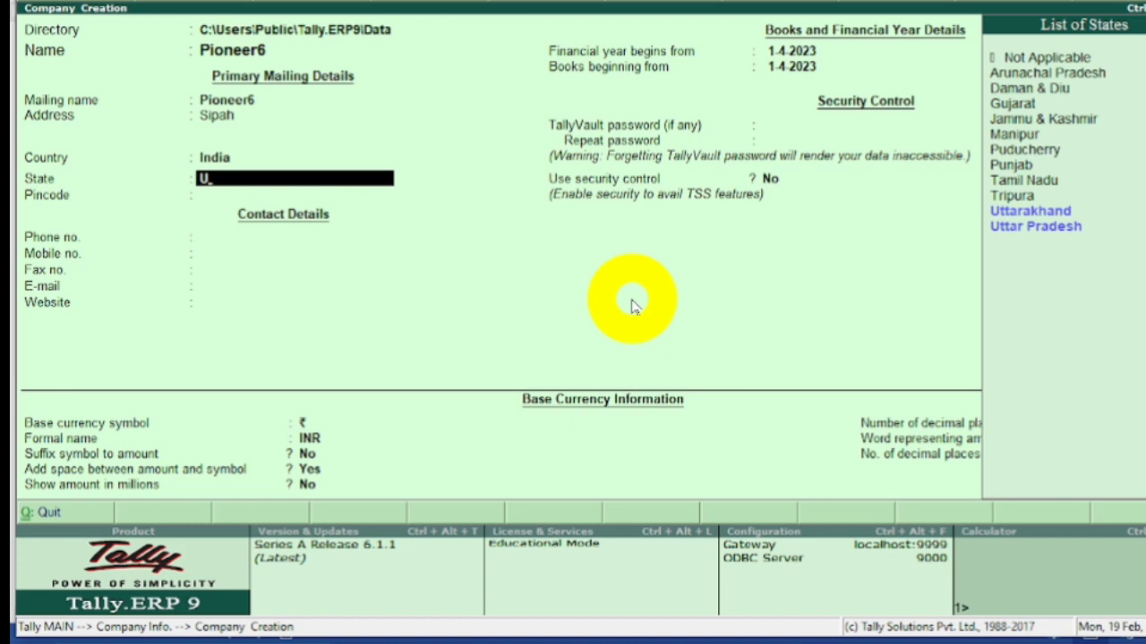
pyautogui.click(1003, 228)
pyautogui.click(1002, 229)
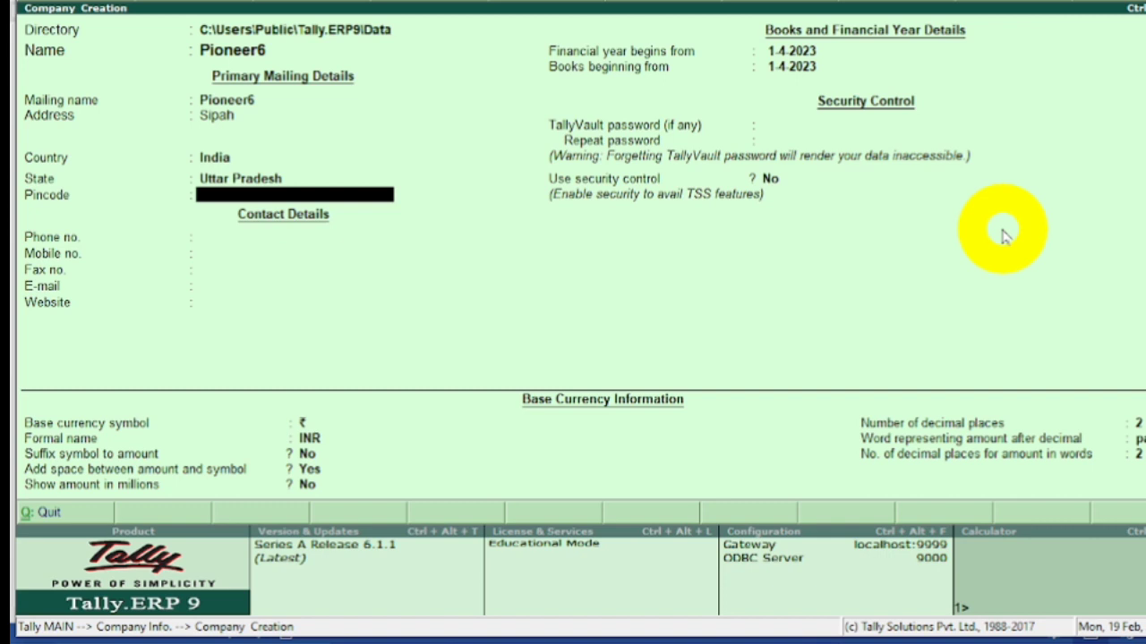
# Enter the company's pincode and leave all phone, mobile, fax, e-mail and website details blank.
pyautogui.write('221603')
pyautogui.press('Return')
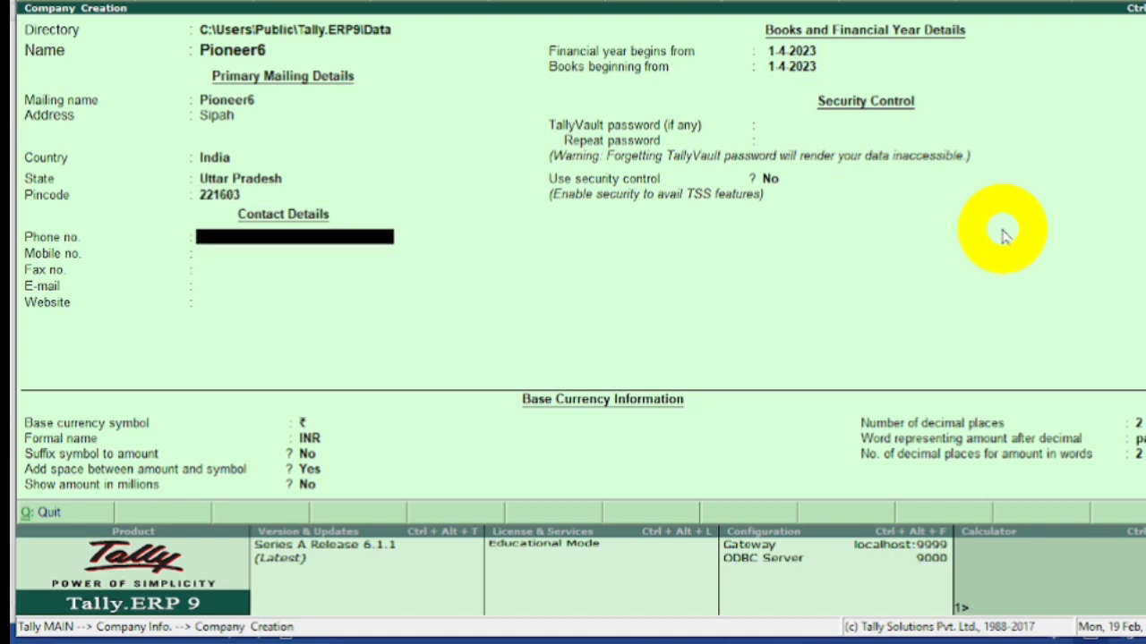
pyautogui.press('Return')
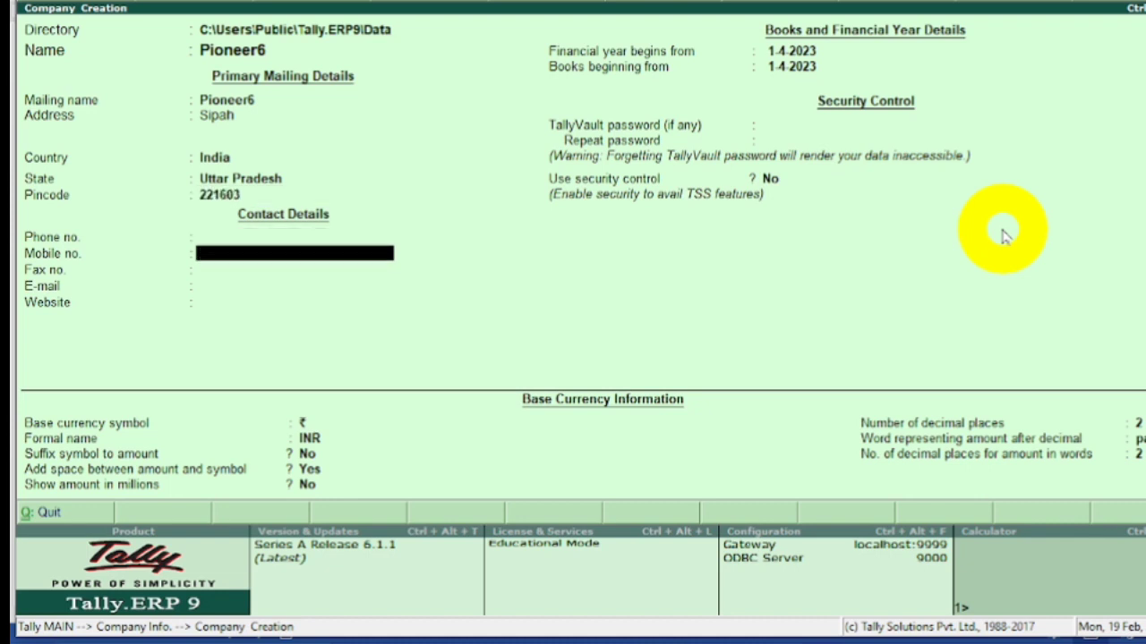
pyautogui.press('Return')
pyautogui.press('Return')
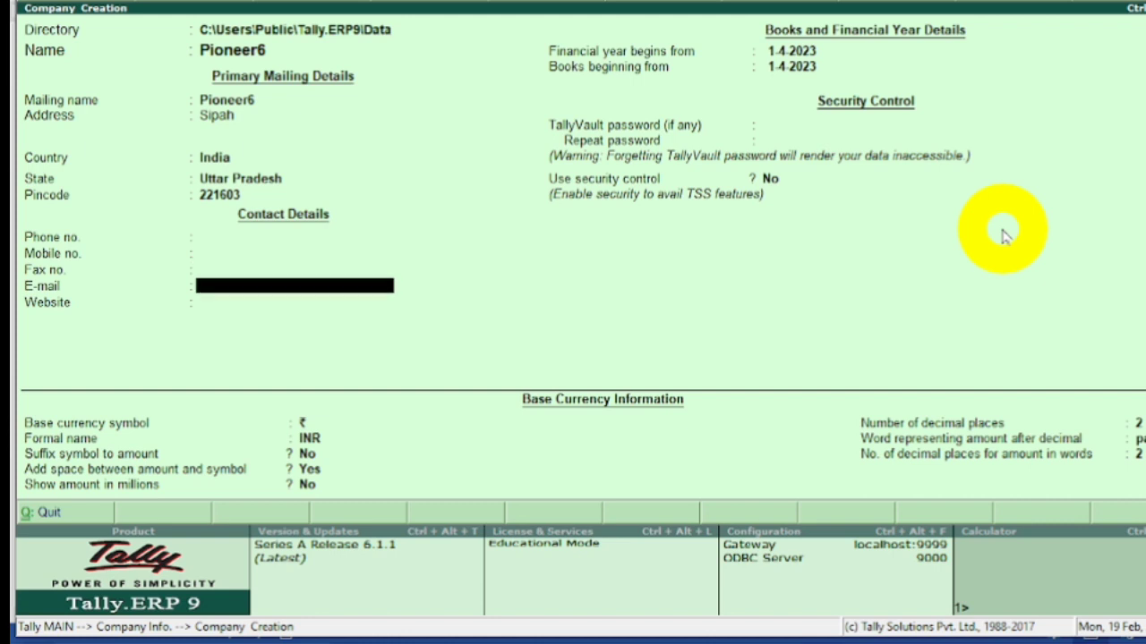
pyautogui.press('Return')
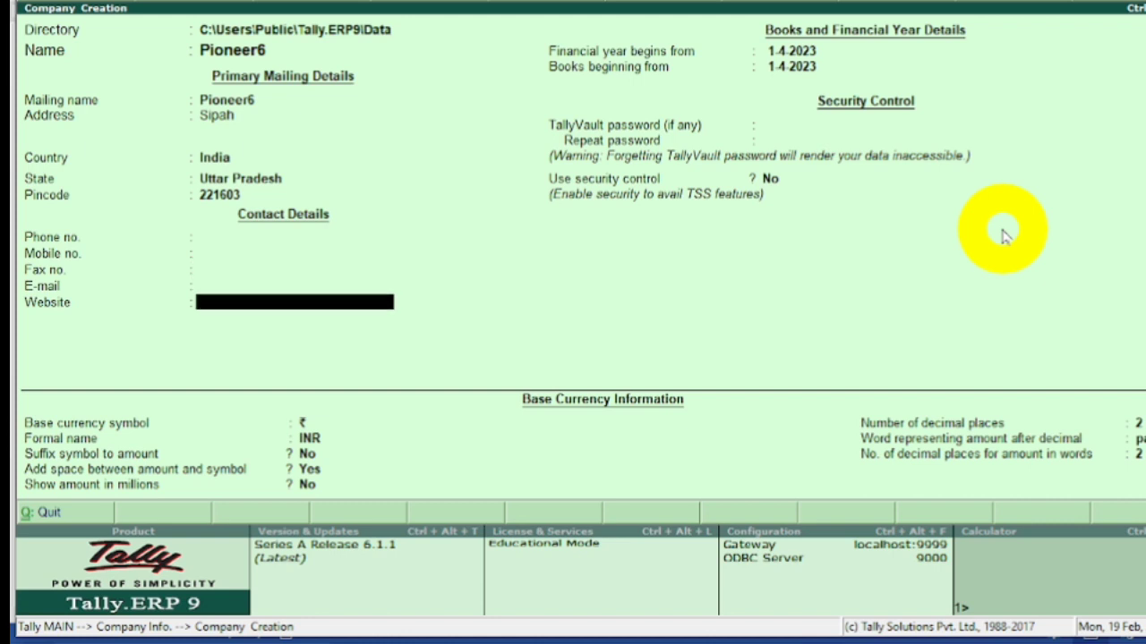
pyautogui.press('Return')
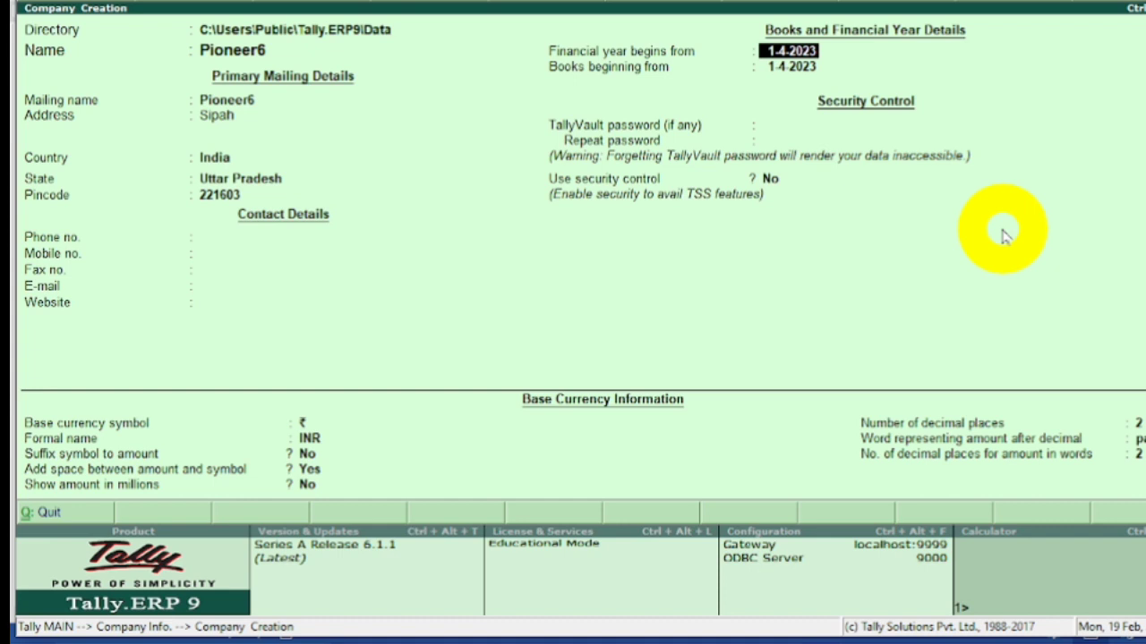
# Accept the 1-4-2023 financial year, default security and INR currency settings, and save the new company.
pyautogui.press('Return')
pyautogui.press('Return')
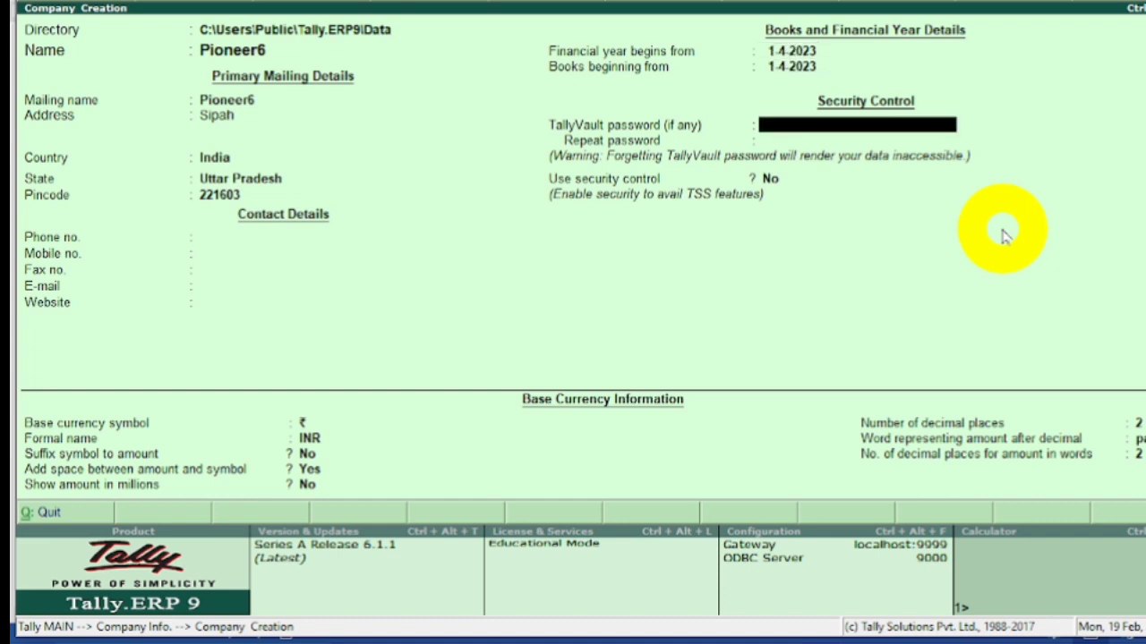
pyautogui.press('Return')
pyautogui.press('Return')
pyautogui.press('Return')
pyautogui.press('Return')
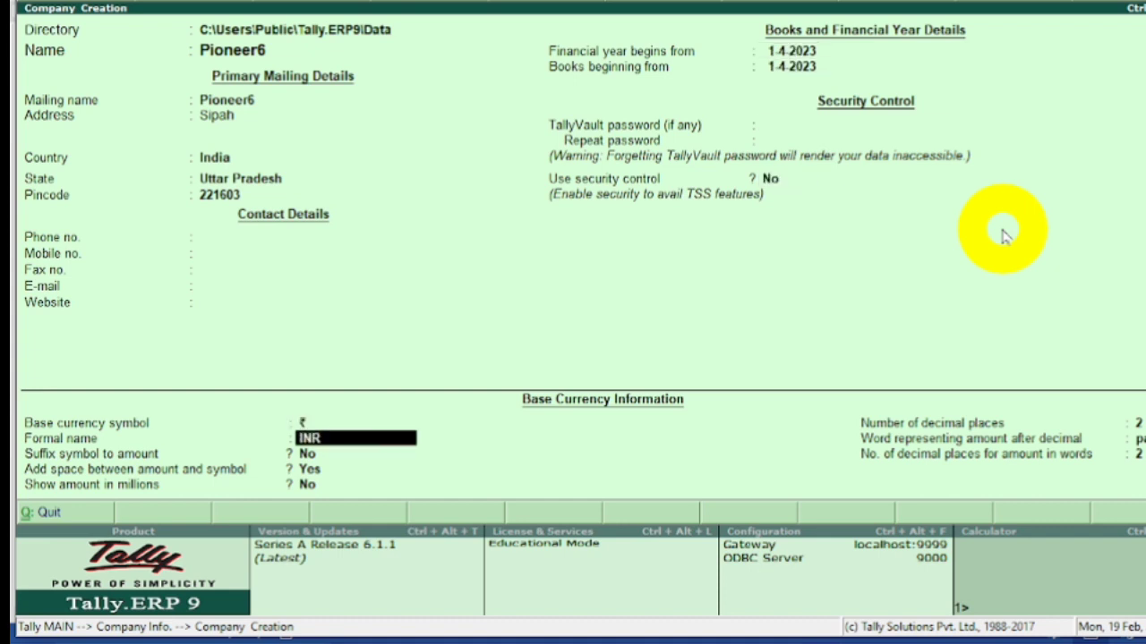
pyautogui.press('Return')
pyautogui.press('Return')
pyautogui.press('Return')
pyautogui.press('Return')
pyautogui.press('Return')
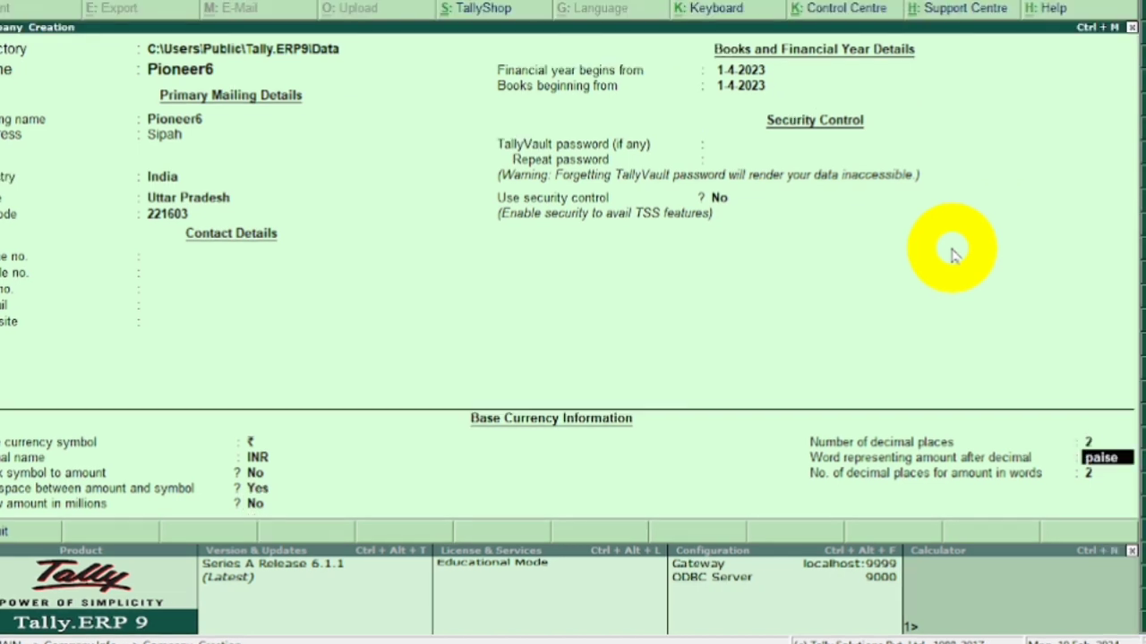
pyautogui.press('Return')
pyautogui.press('Return')
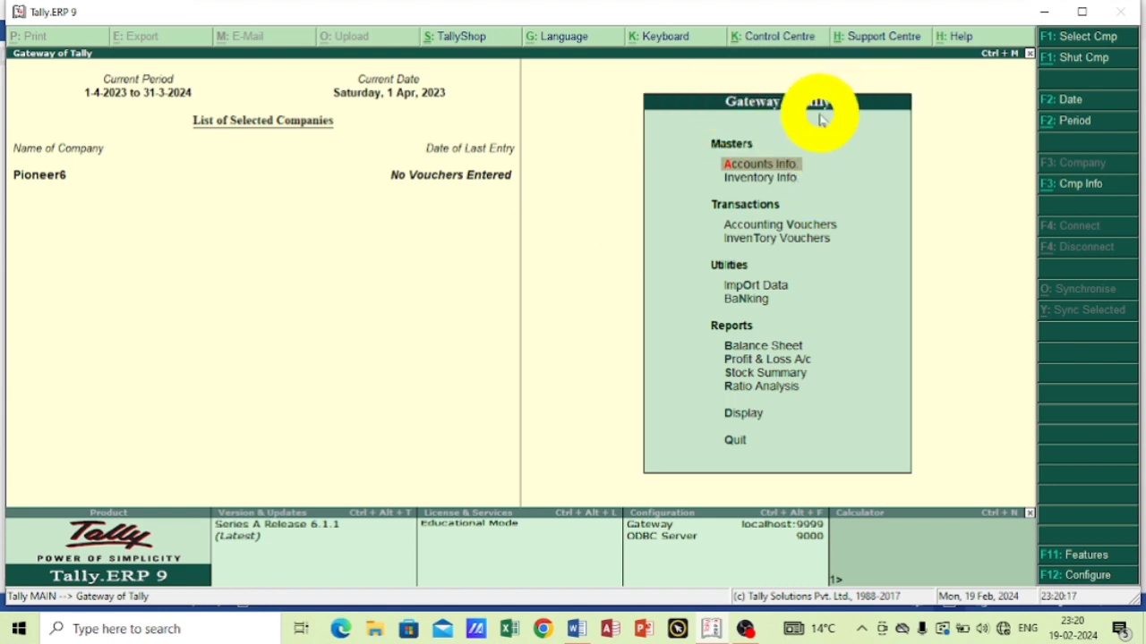
# Open the ledger options in the accounts information of Pioneer6.
pyautogui.press('F11')
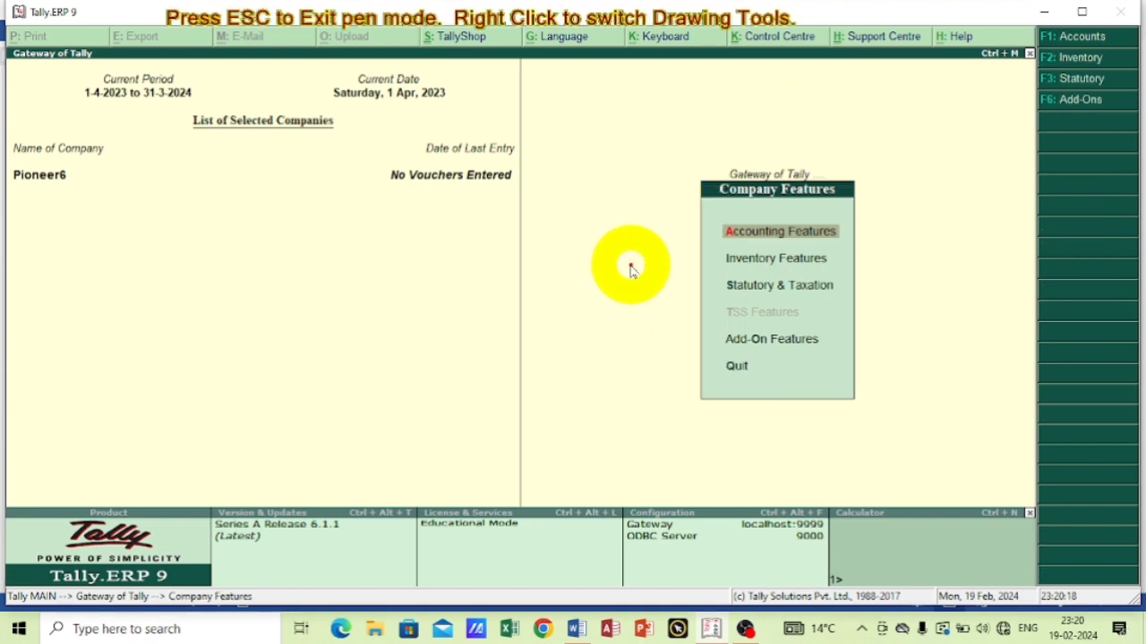
pyautogui.press('Escape')
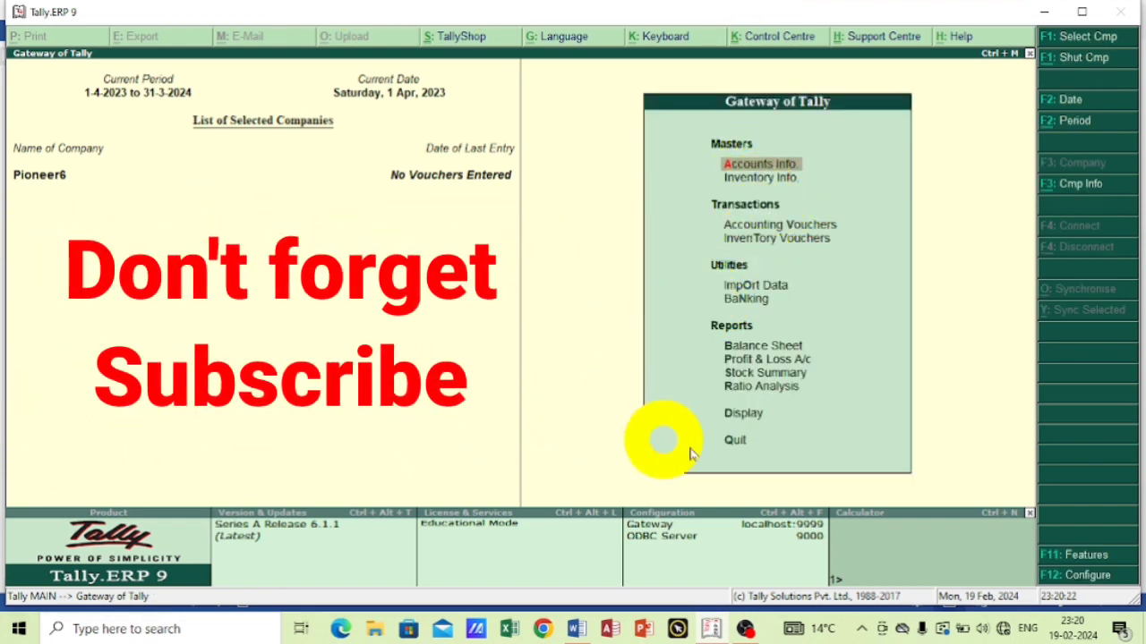
pyautogui.press('Return')
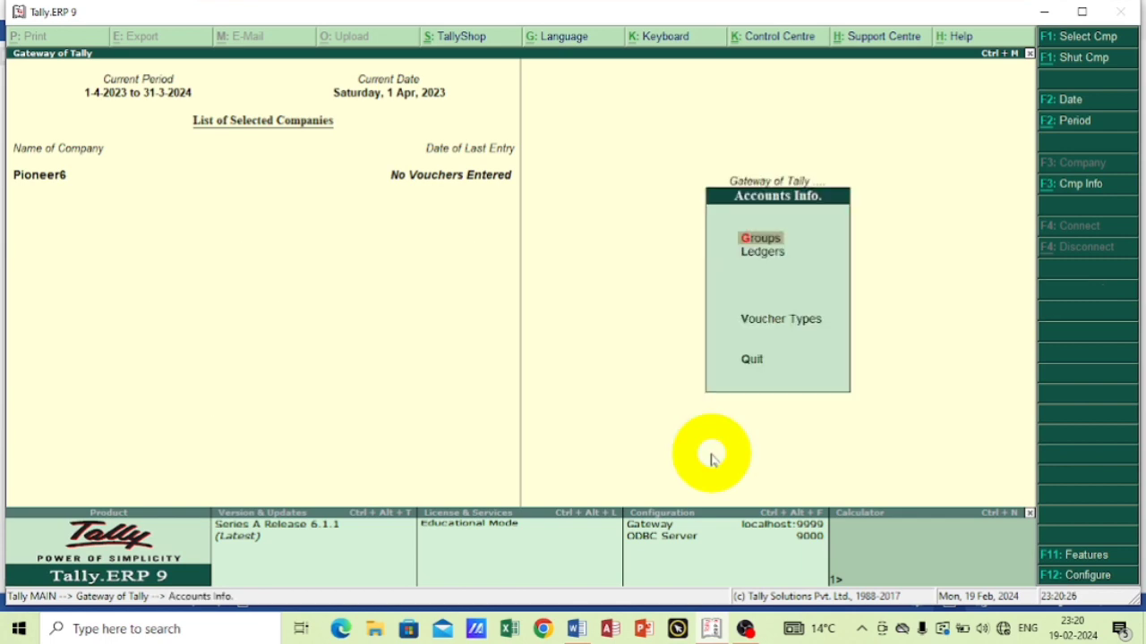
pyautogui.press('Down')
pyautogui.press('Return')
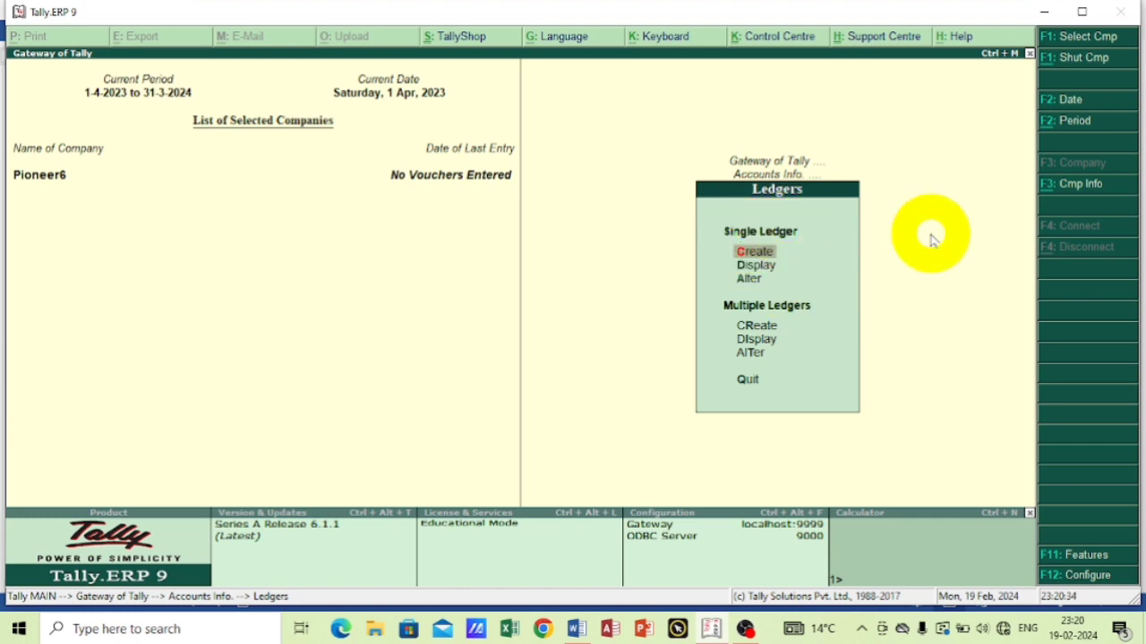
pyautogui.press('Return')
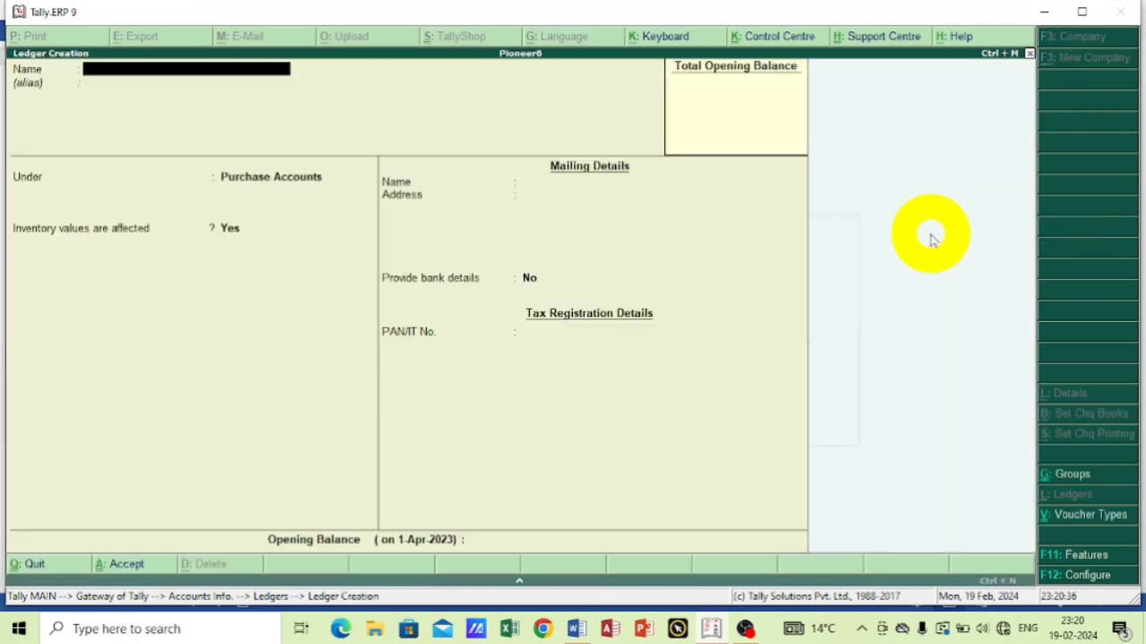
pyautogui.press('Escape')
pyautogui.press('y')
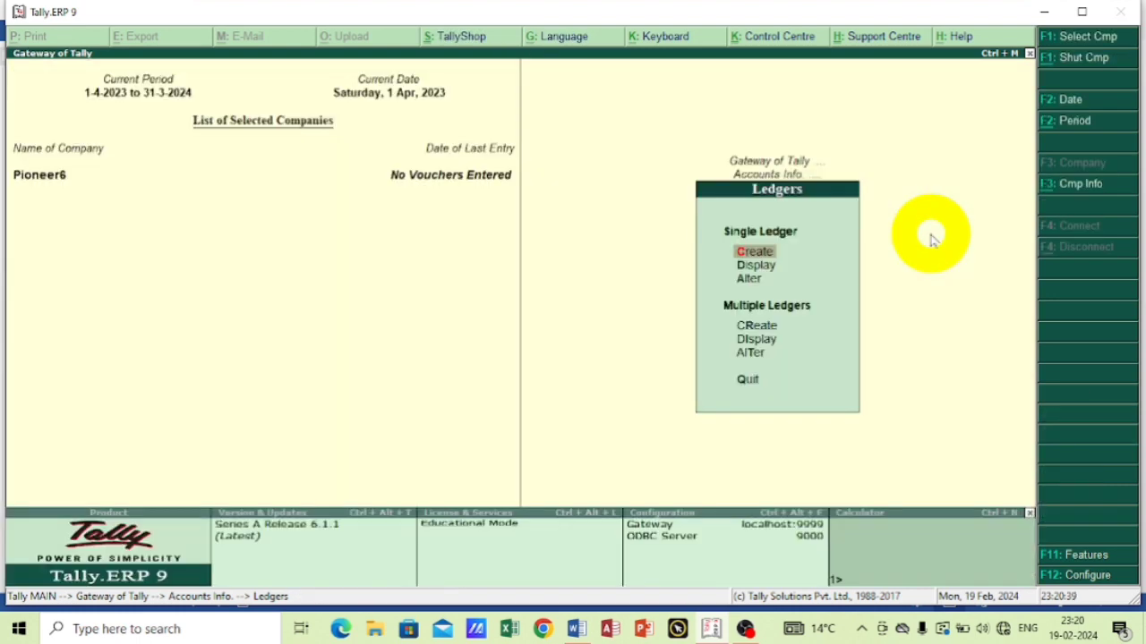
# Display the list of existing ledgers of the company and return to the ledger options.
pyautogui.press('Down')
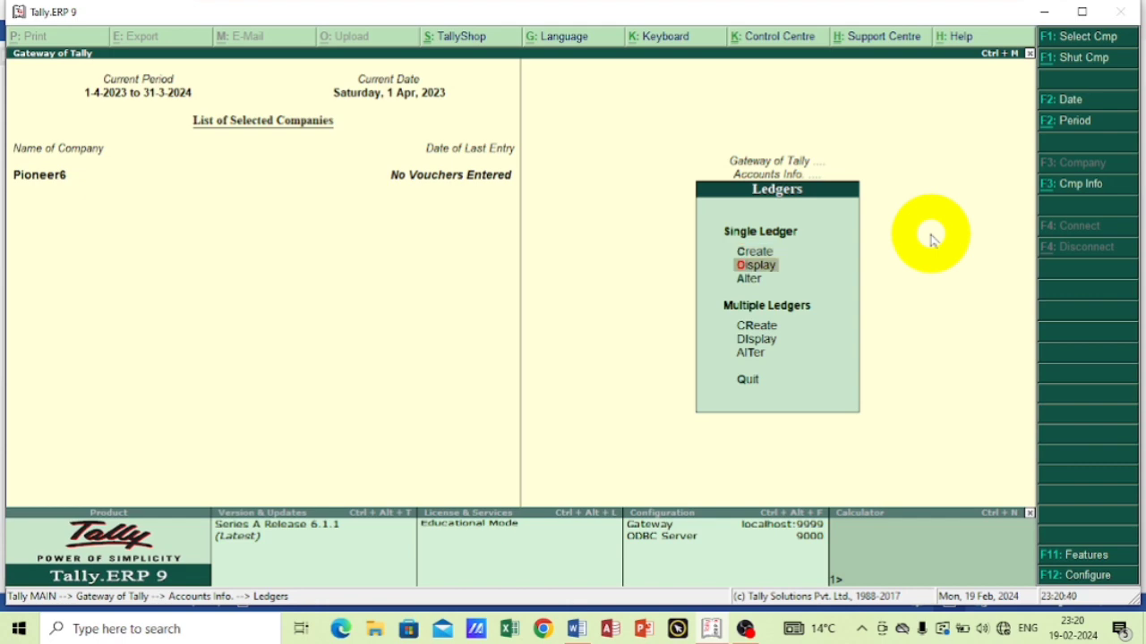
pyautogui.press('Return')
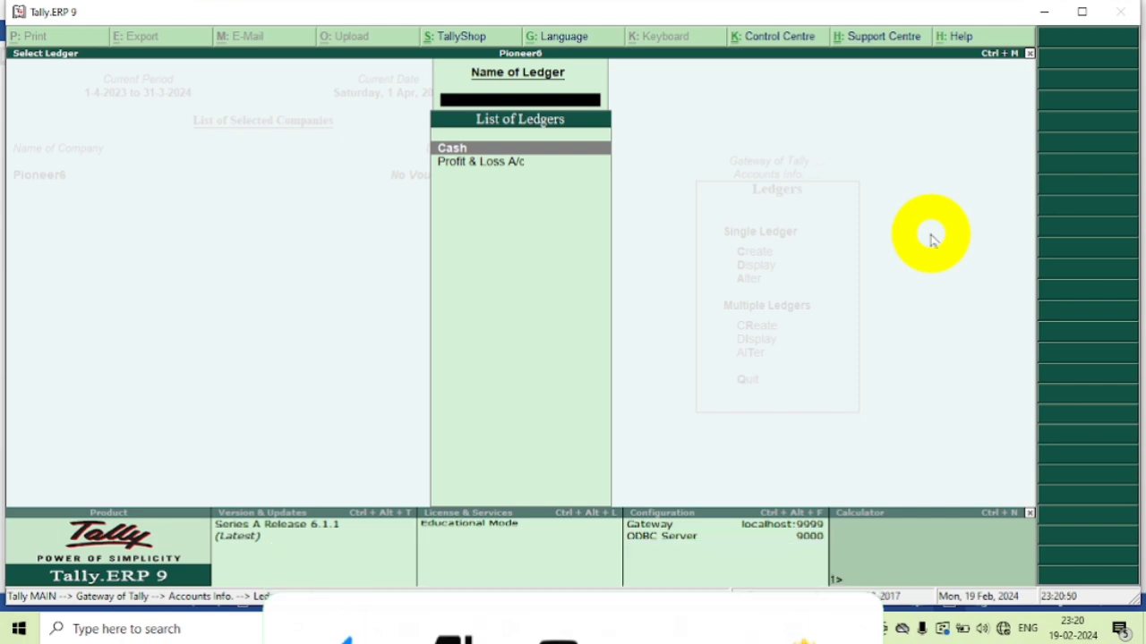
pyautogui.press('Escape')
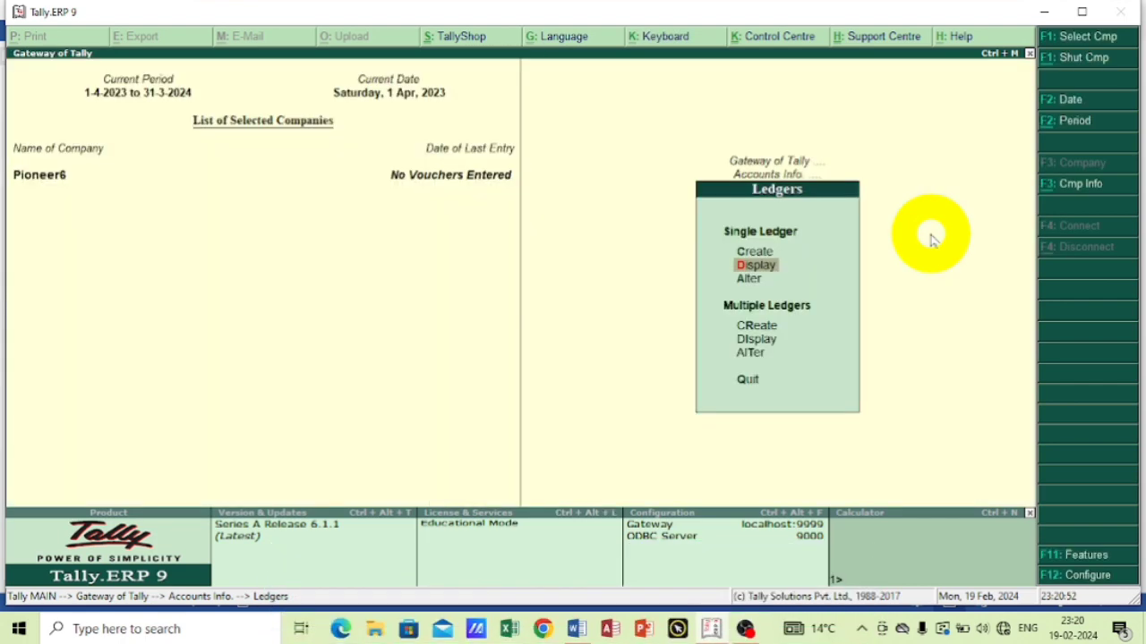
# Open the predefined Cash ledger for alteration, examine its details, and return to the ledger options.
pyautogui.press('Down')
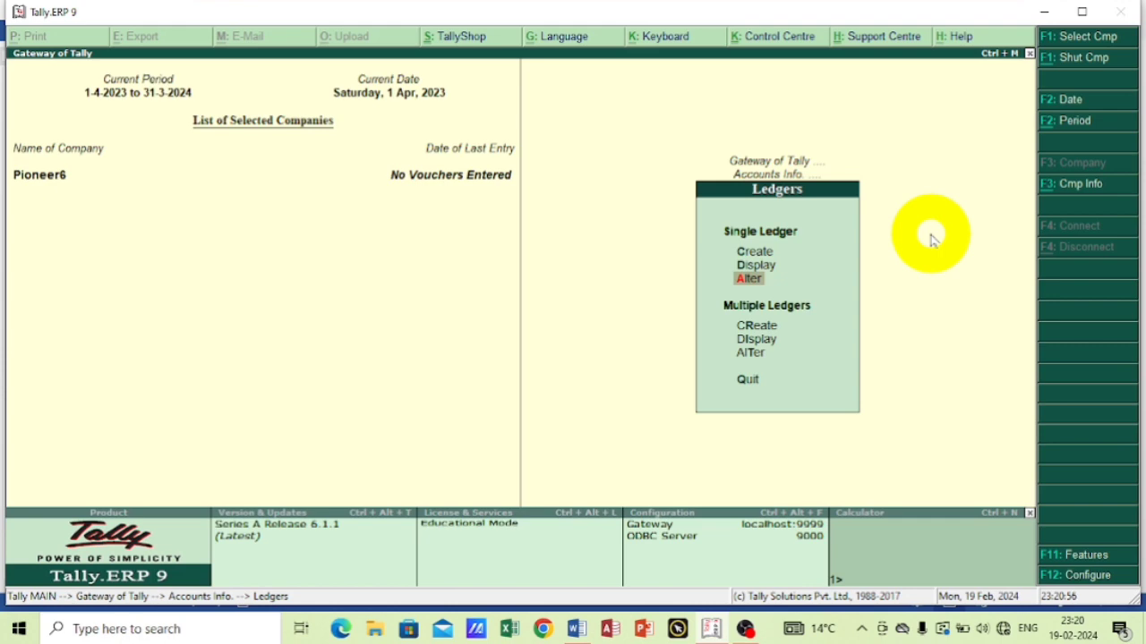
pyautogui.press('Return')
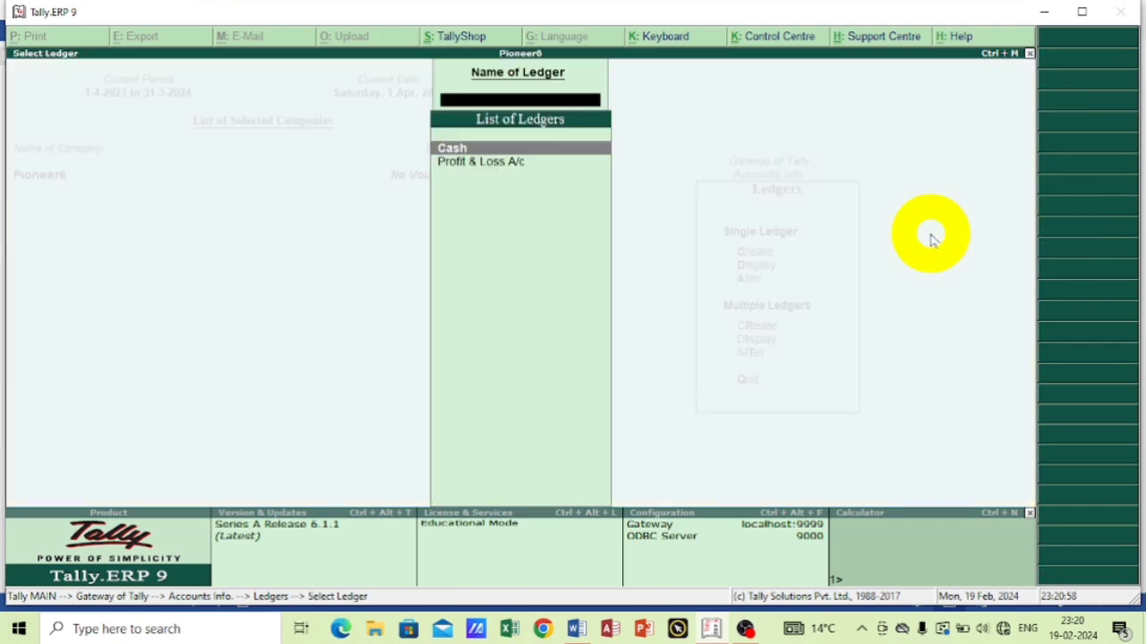
pyautogui.press('Return')
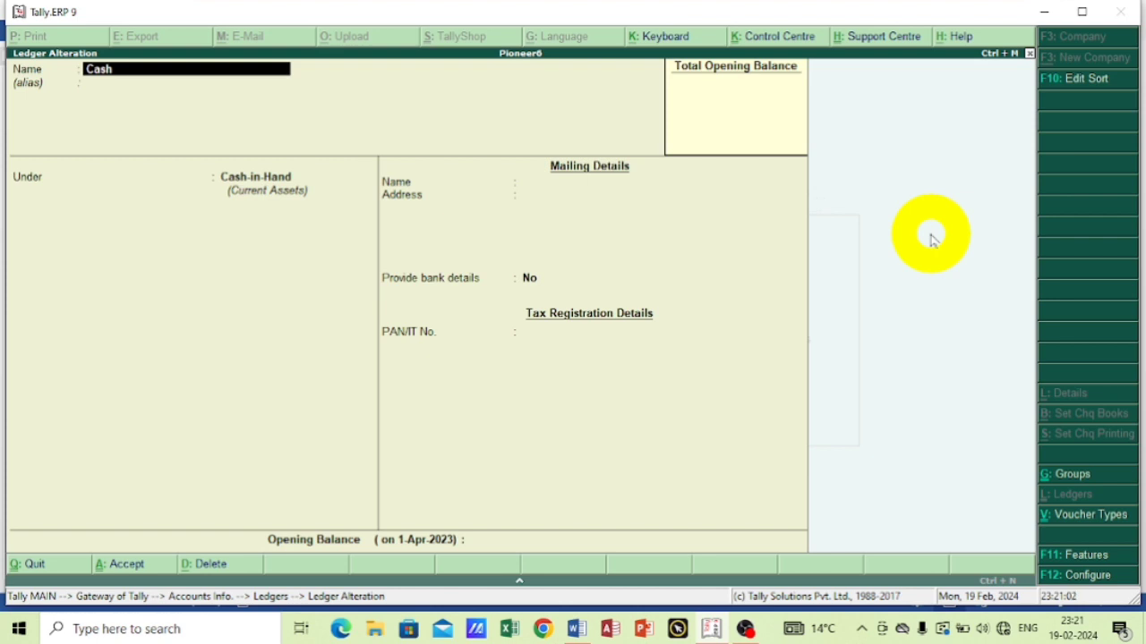
pyautogui.press('Escape')
pyautogui.press('Return')
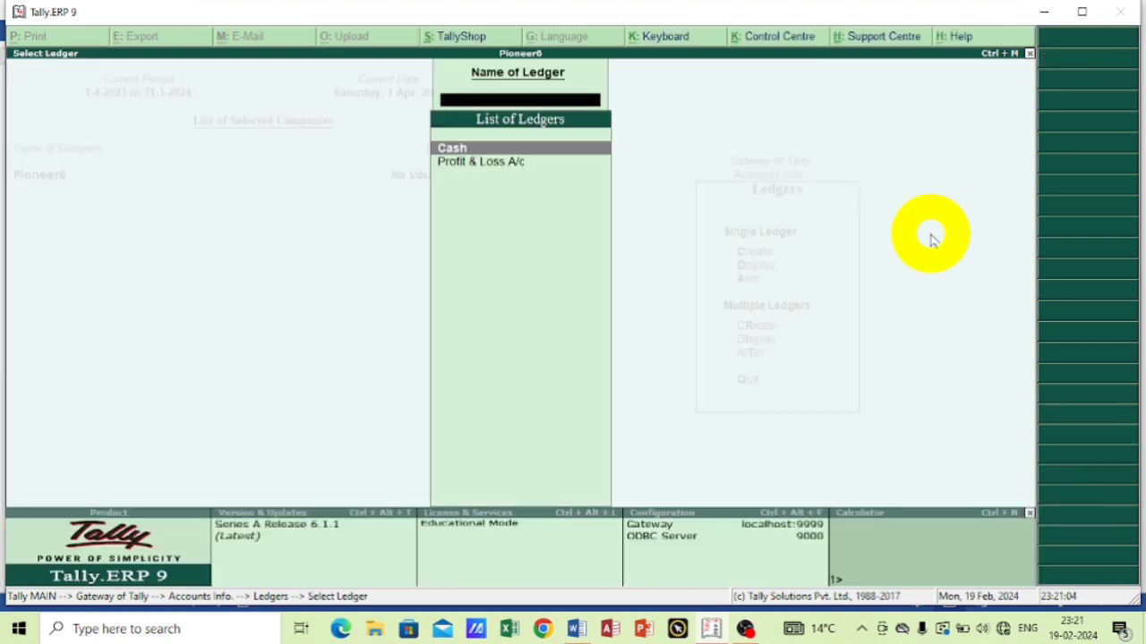
pyautogui.press('Escape')
# Start a new single ledger named CAPITAL with no alias and place it under the Capital Account group.
pyautogui.press('Up')
pyautogui.press('Up')
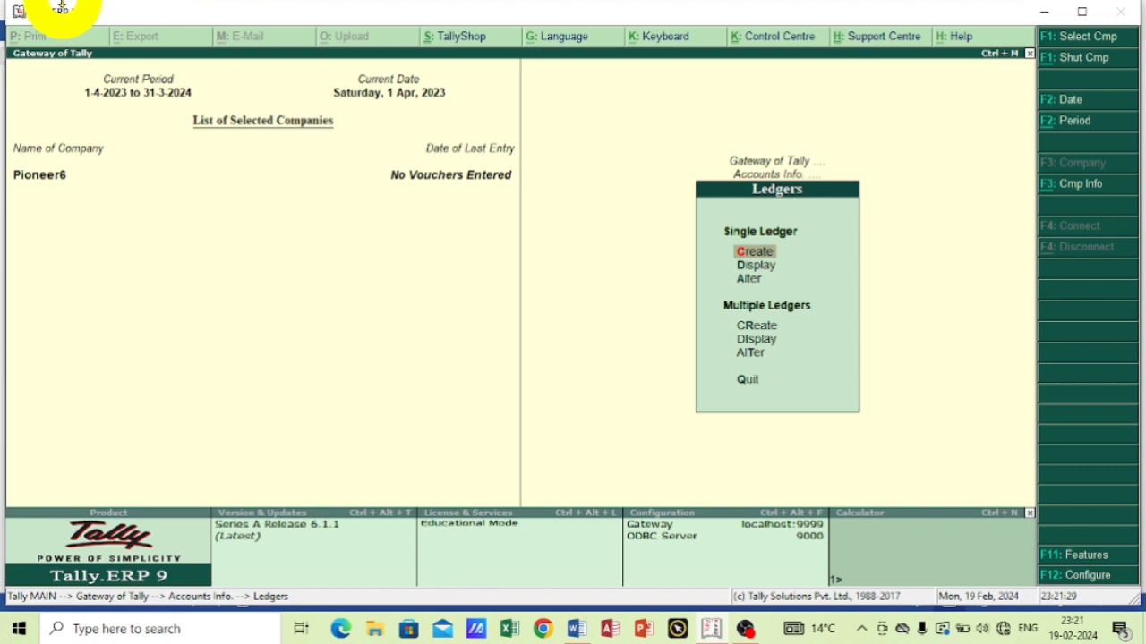
pyautogui.press('Return')
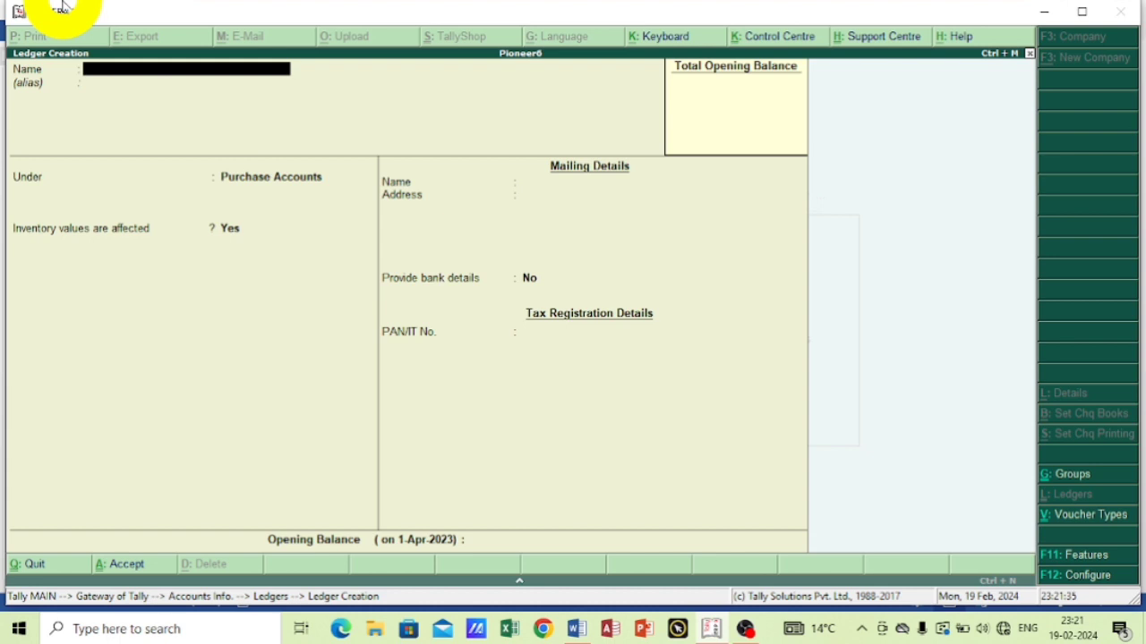
pyautogui.write('CAPITAL')
pyautogui.press('Return')
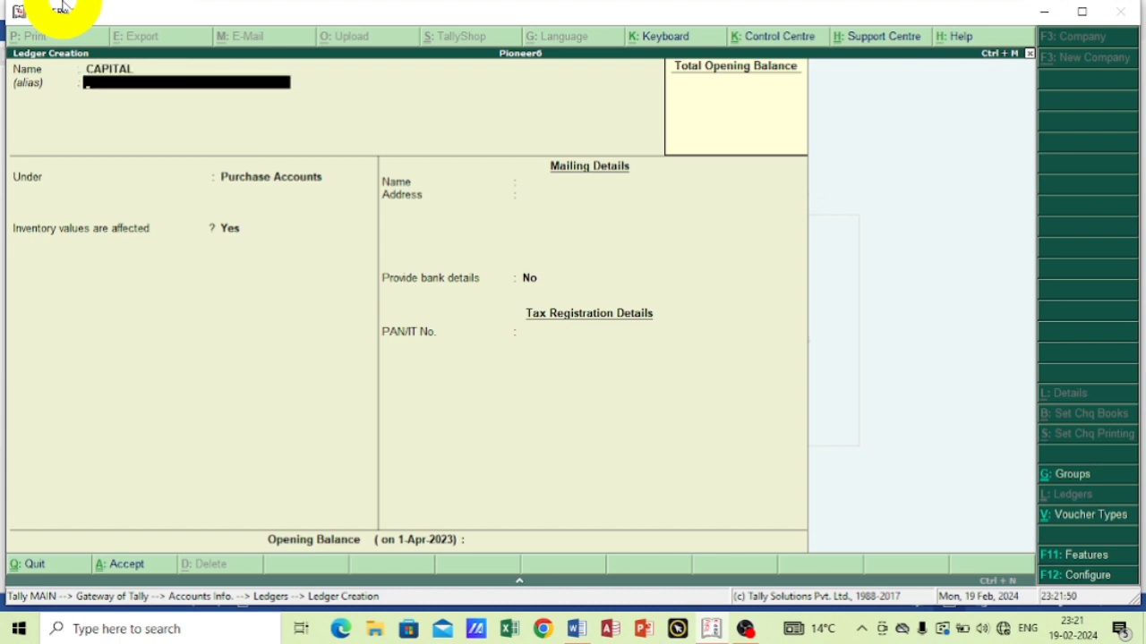
pyautogui.press('Return')
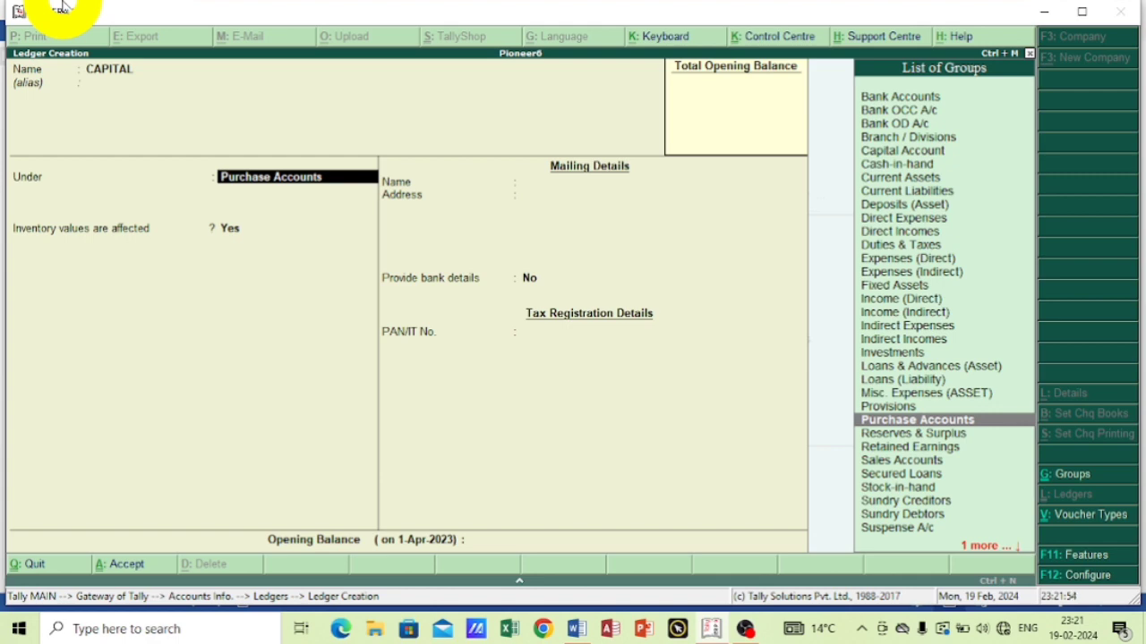
pyautogui.write('C')
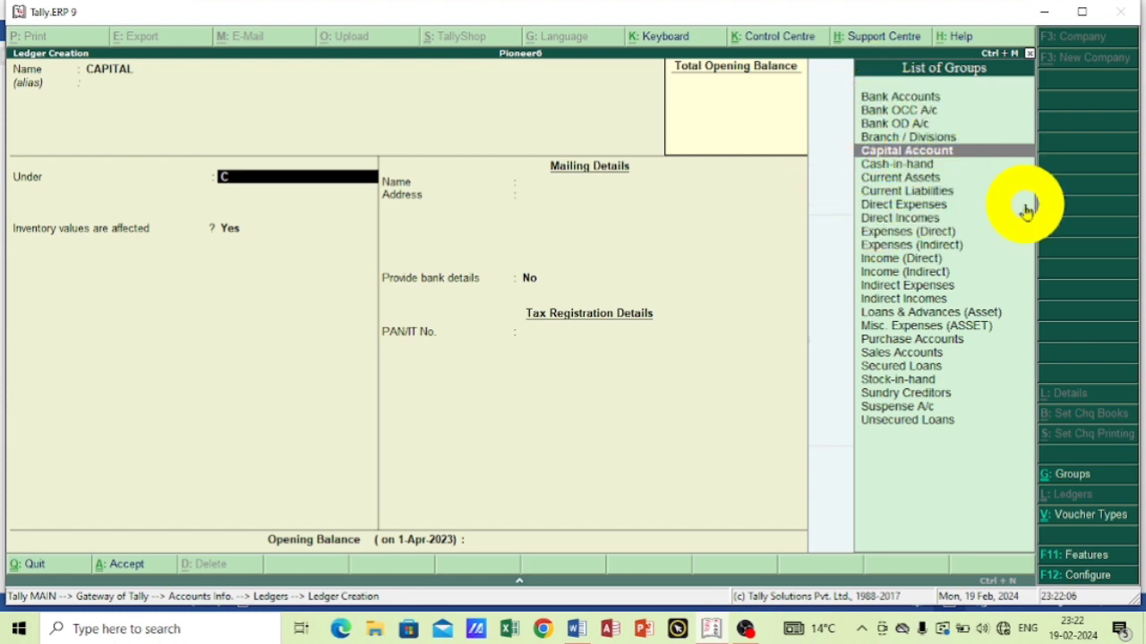
pyautogui.press('Return')
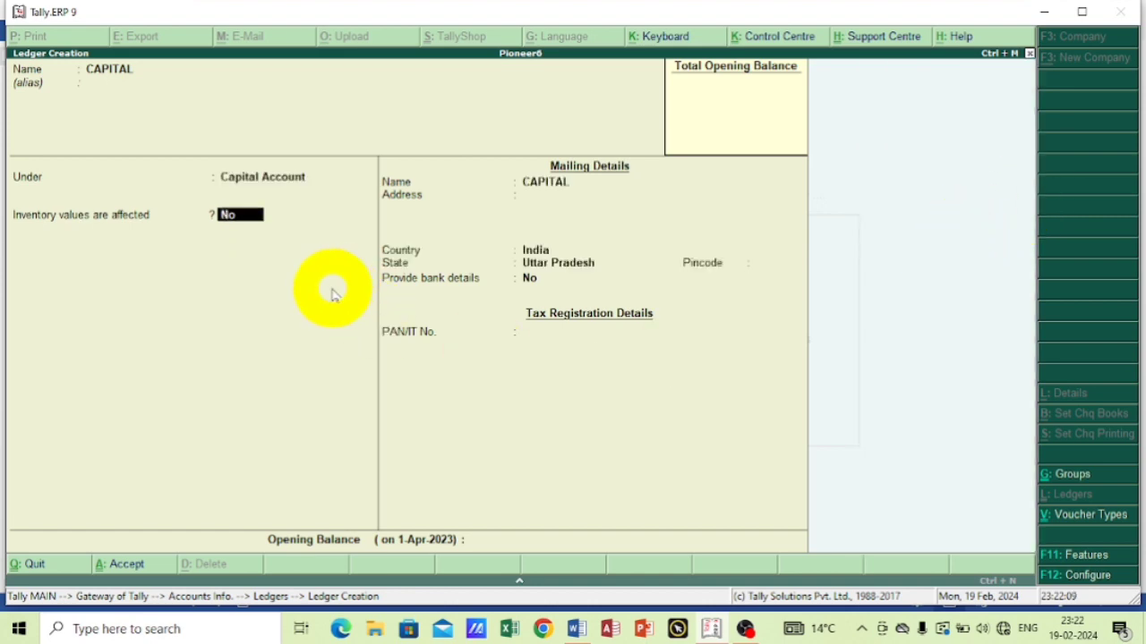
# Keep inventory values unaffected, enter SSS as the CAPITAL ledger's mailing address, and accept India and Uttar Pradesh with no pincode.
pyautogui.press('Return')
pyautogui.press('Return')
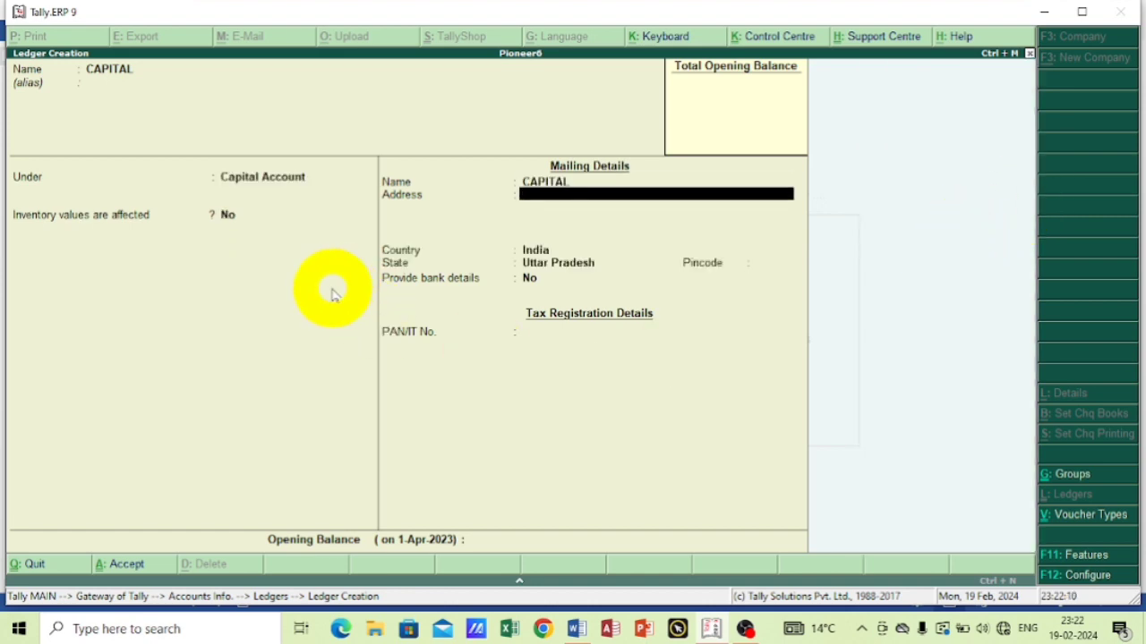
pyautogui.write('SSS')
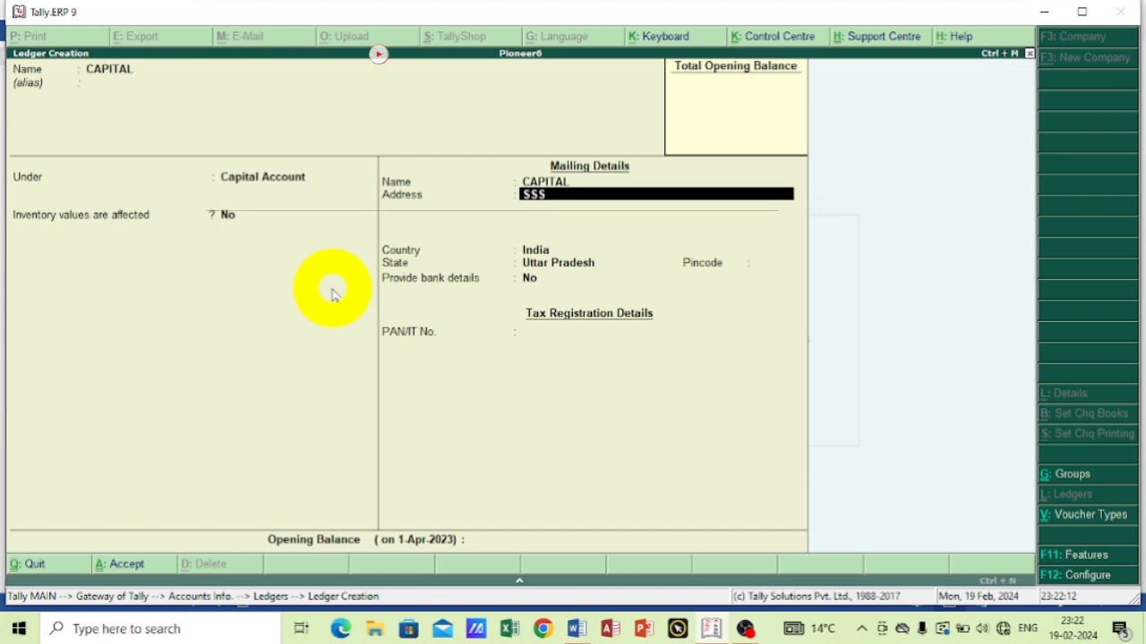
pyautogui.press('Return')
pyautogui.press('Return')
pyautogui.press('Return')
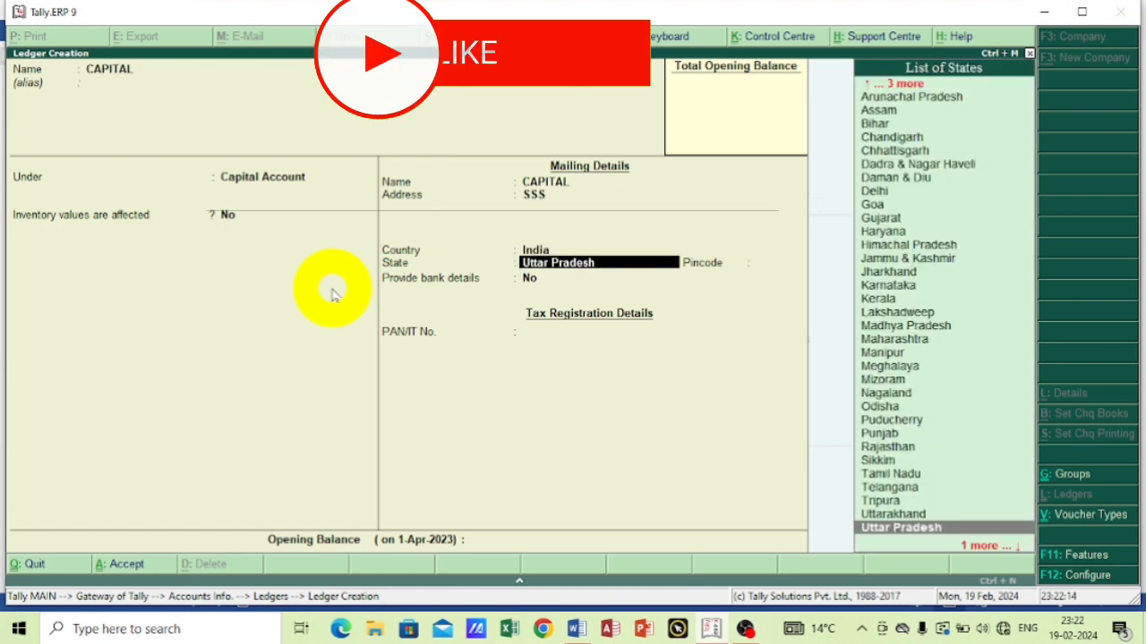
pyautogui.press('Return')
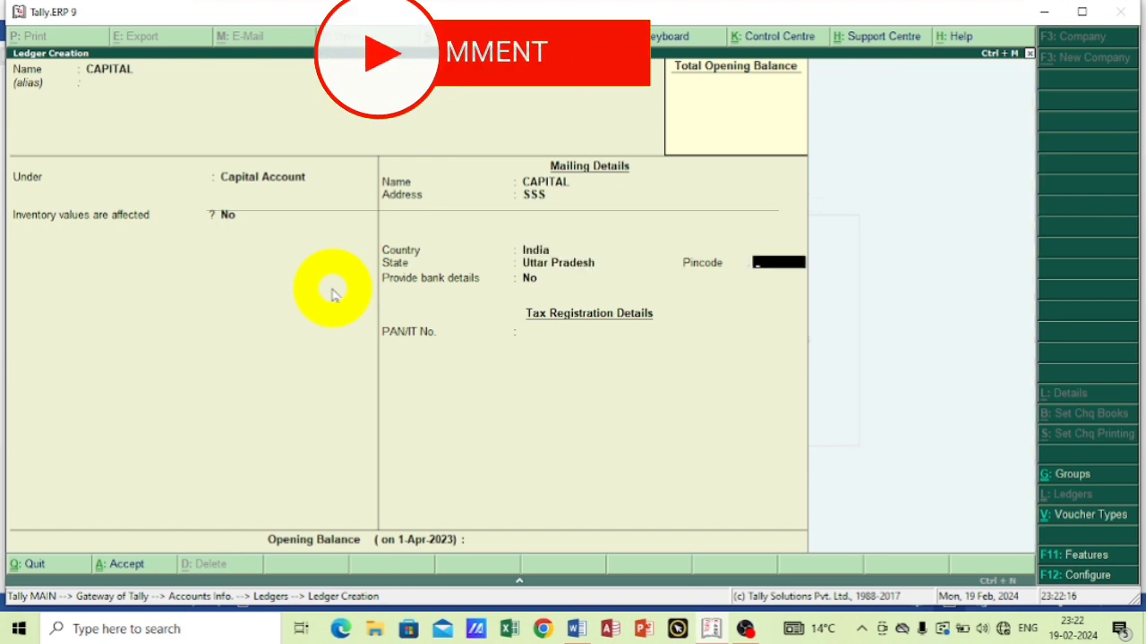
pyautogui.press('Return')
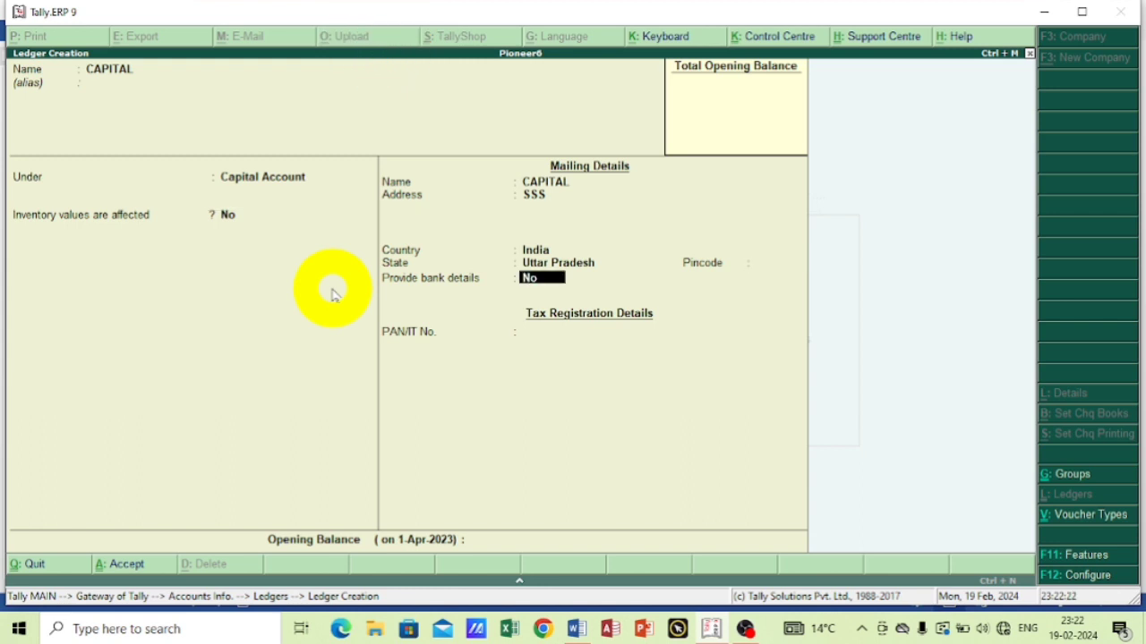
# Turn on bank details for the CAPITAL ledger and view the transaction types without adding any.
pyautogui.write('y')
pyautogui.press('Return')
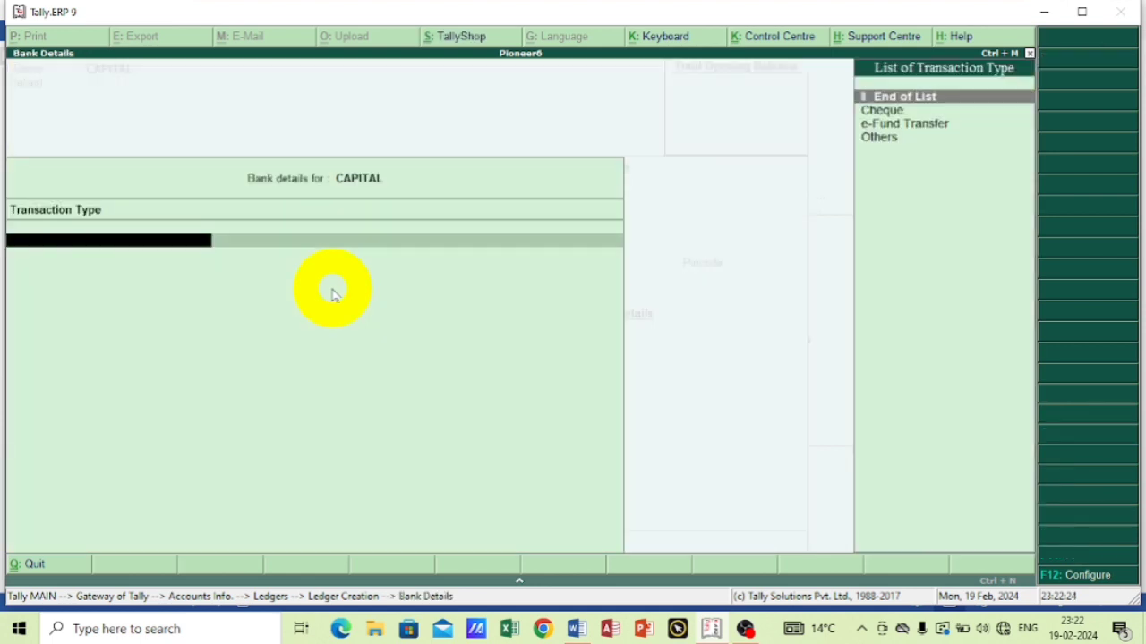
pyautogui.press('Return')
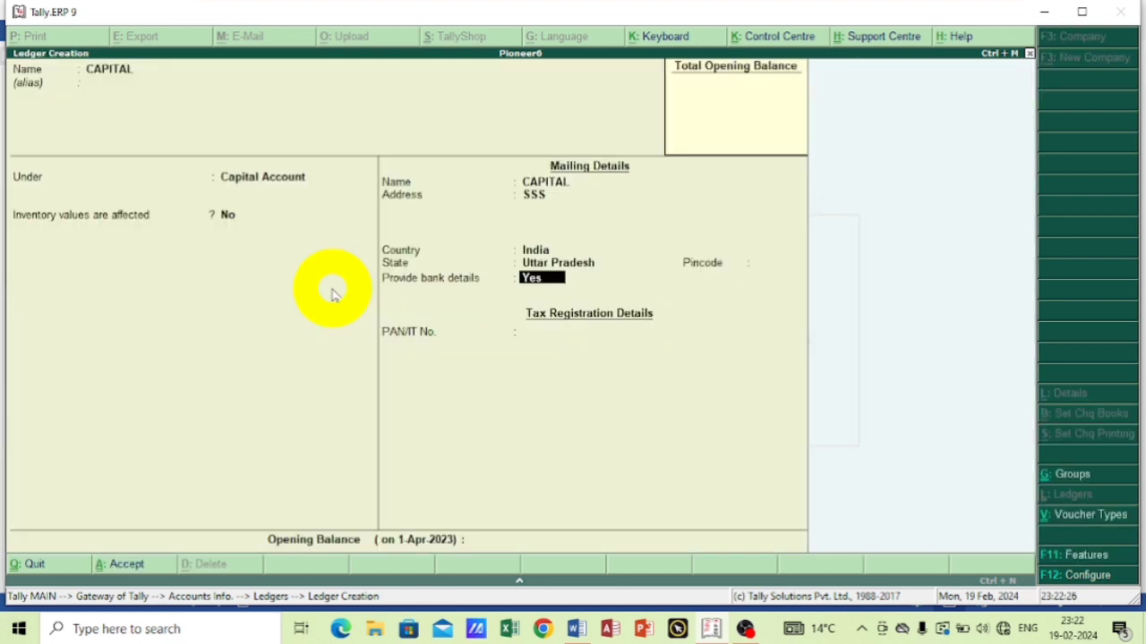
pyautogui.press('Return')
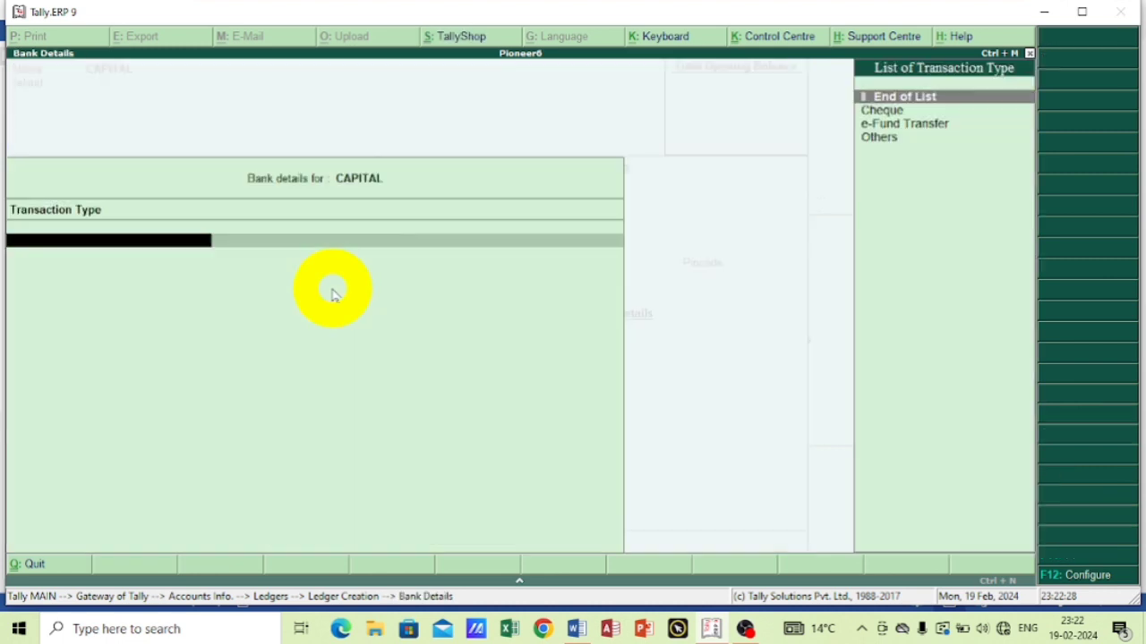
pyautogui.press('Return')
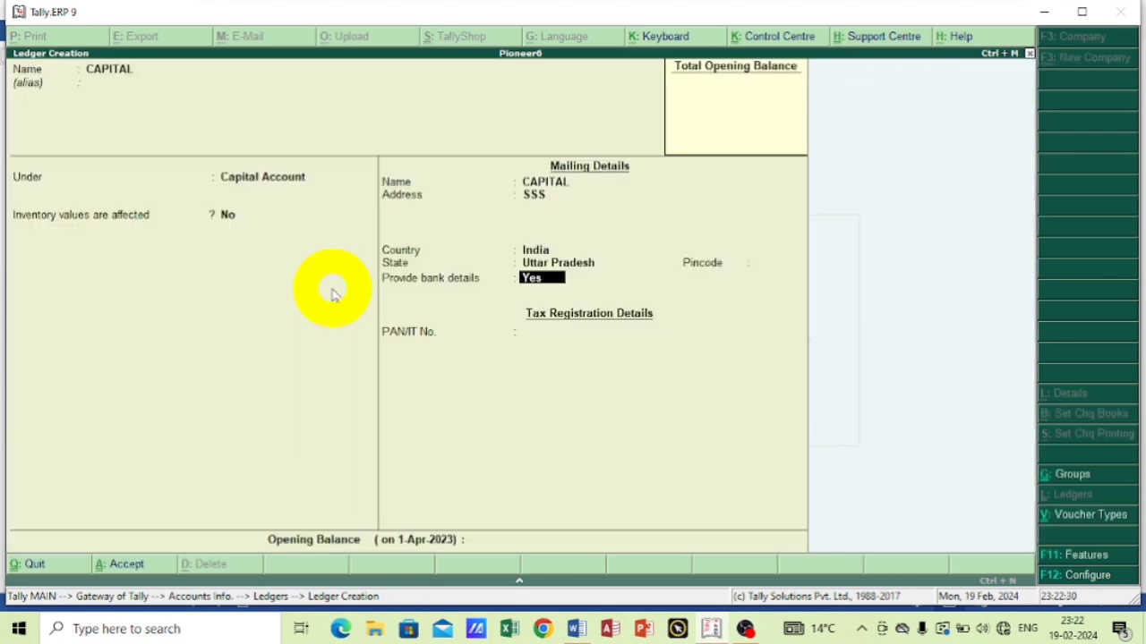
# Set providing bank details to No, leave the PAN and opening balance blank, and save the CAPITAL ledger.
pyautogui.write('N')
pyautogui.press('Return')
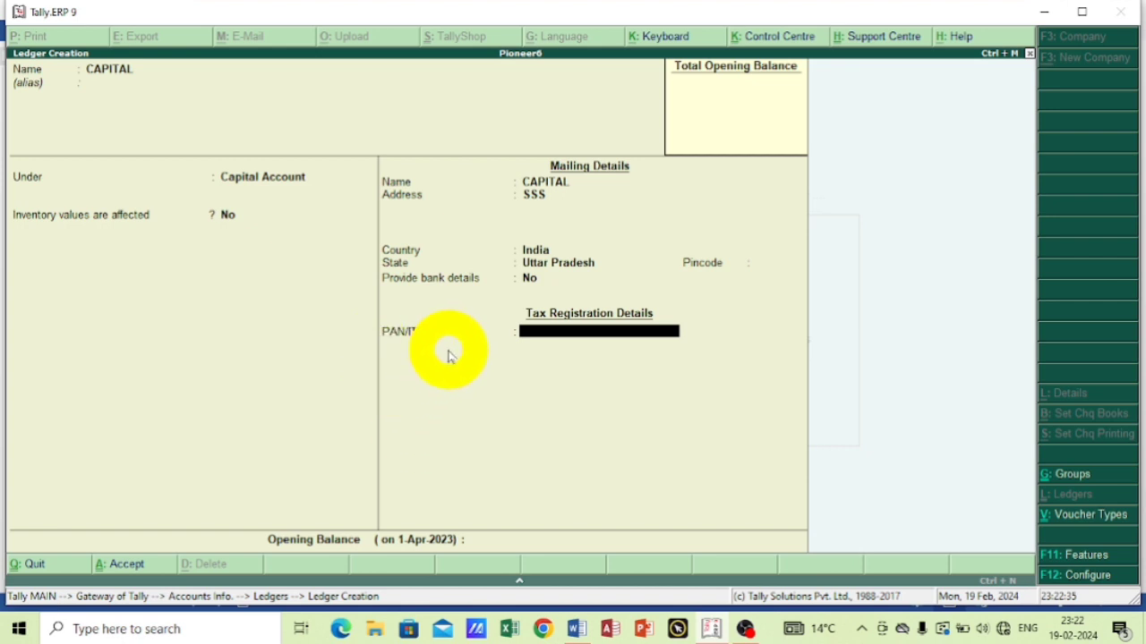
pyautogui.press('Return')
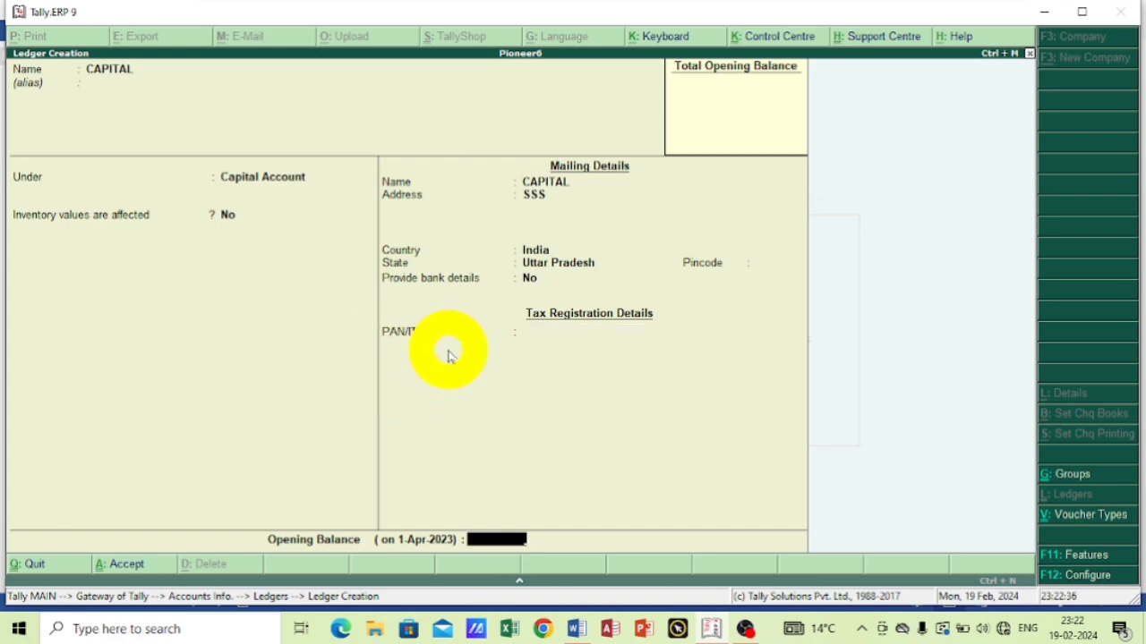
pyautogui.press('Return')
pyautogui.press('Return')
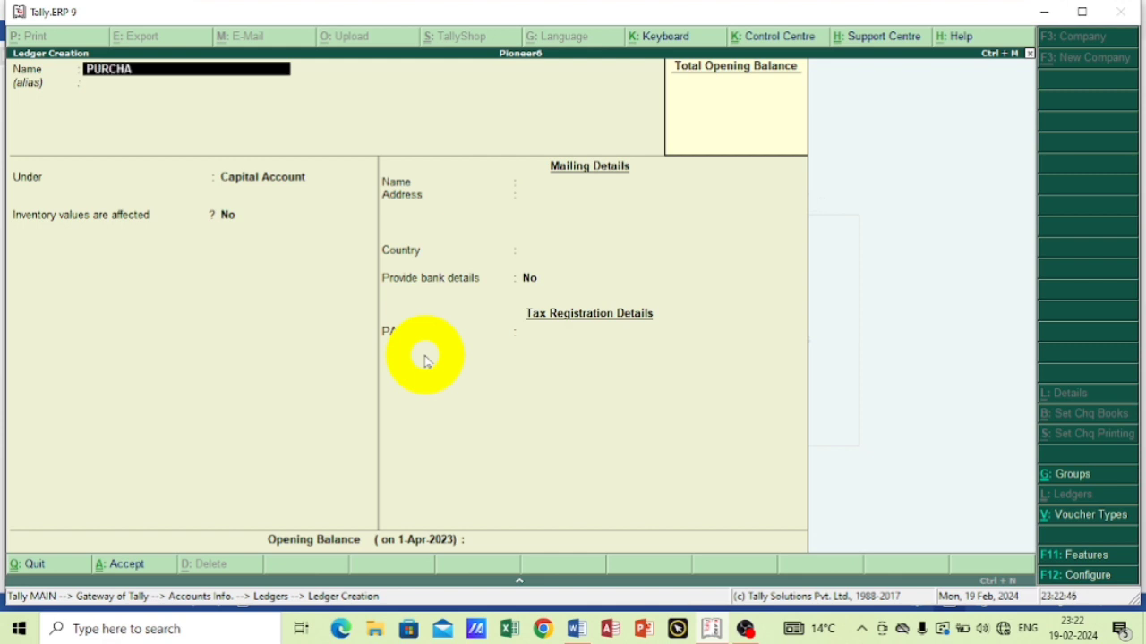
# Create a PURCHASE ledger under the Purchase Accounts group, accept its remaining defaults, and save it.
pyautogui.press('Return')
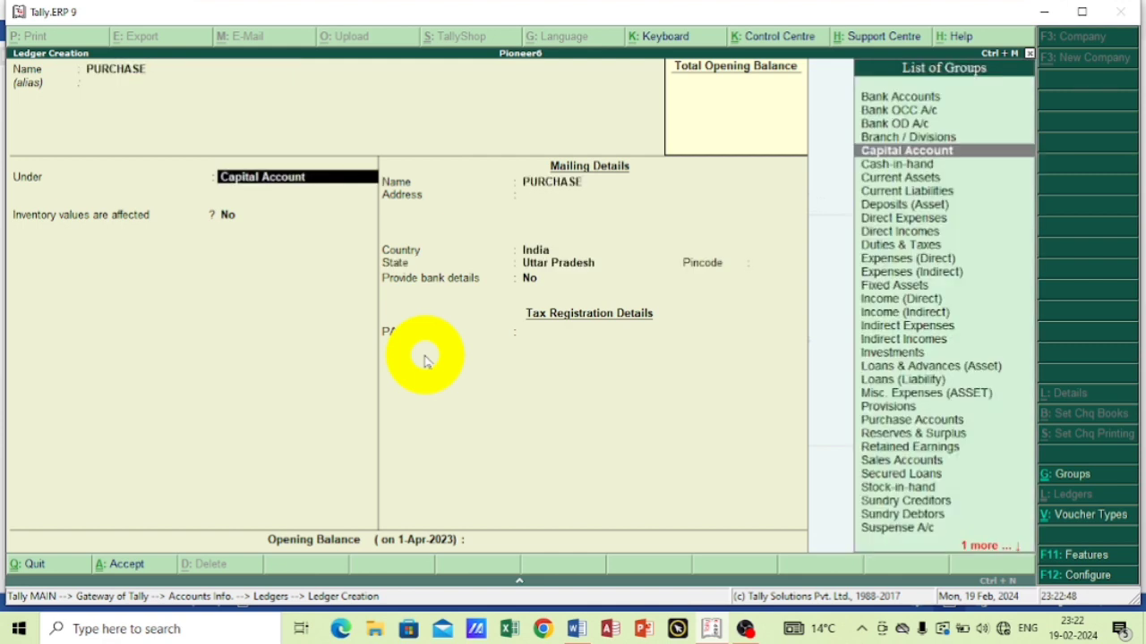
pyautogui.write('P')
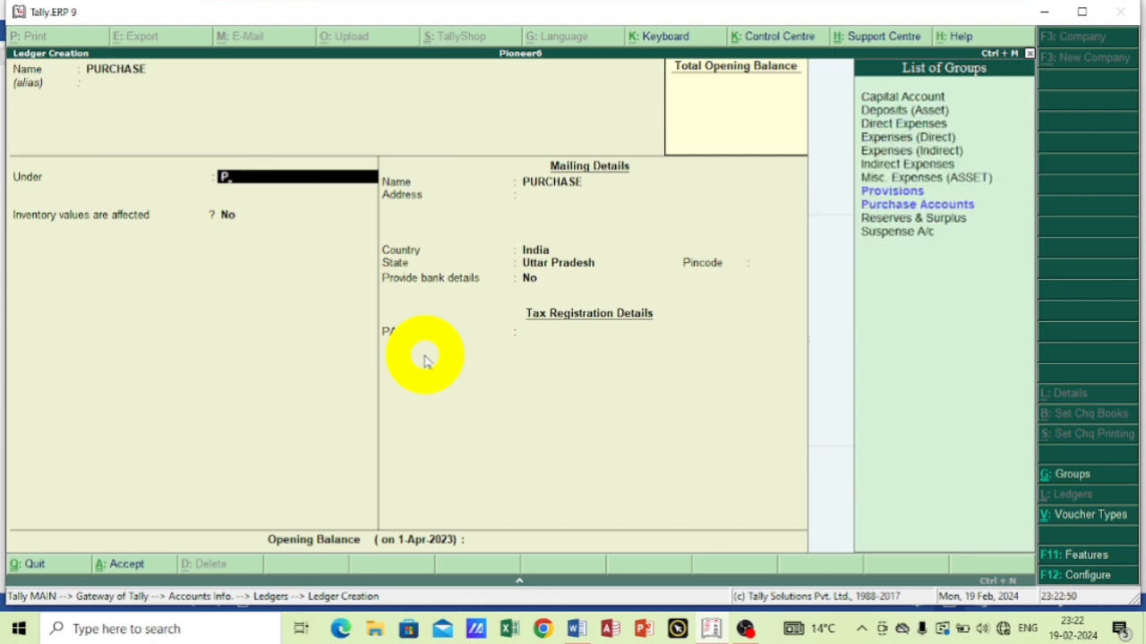
pyautogui.press('Down')
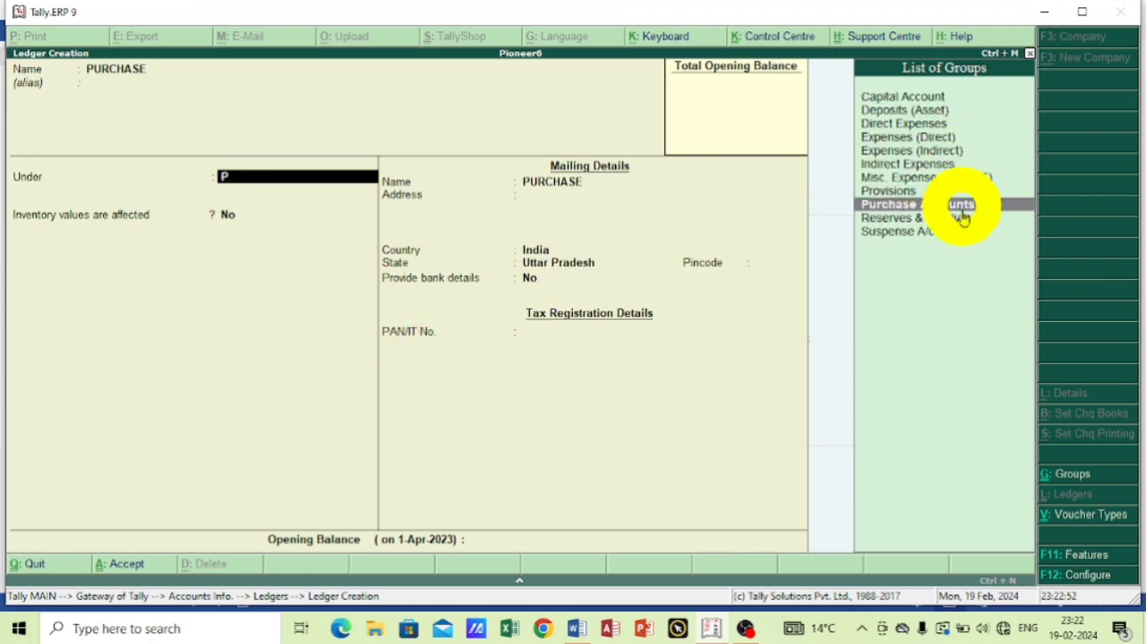
pyautogui.press('Return')
pyautogui.press('Return')
pyautogui.press('Return')
pyautogui.press('Return')
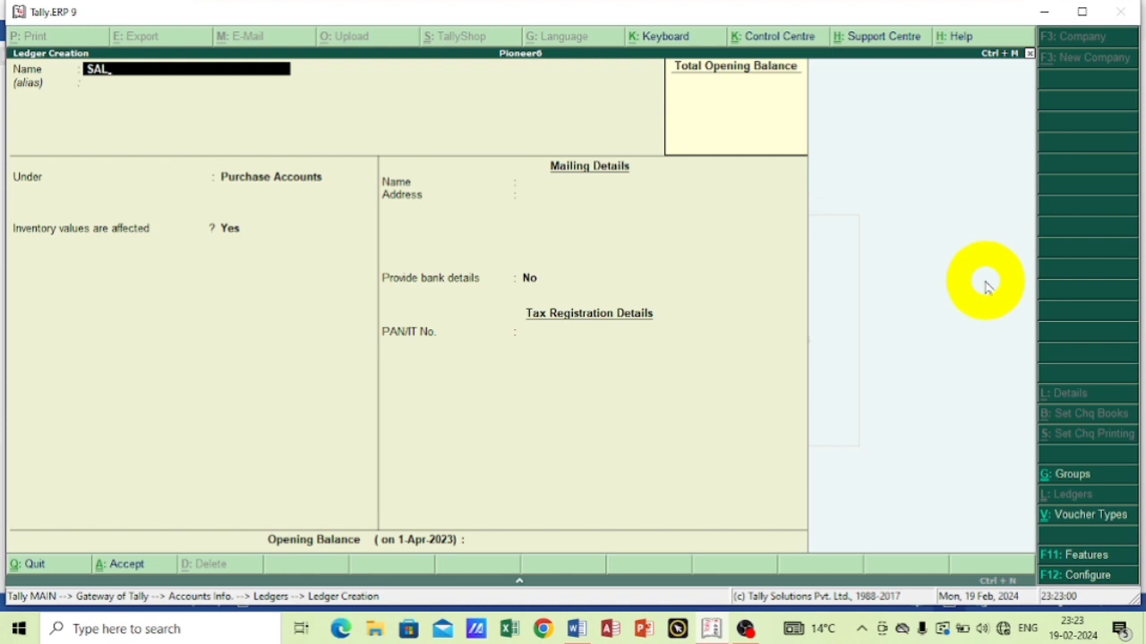
# Create a SALES ledger under the Sales Accounts group, keep inventory values affected, and save it with the remaining defaults.
pyautogui.press('Return')
pyautogui.press('Return')
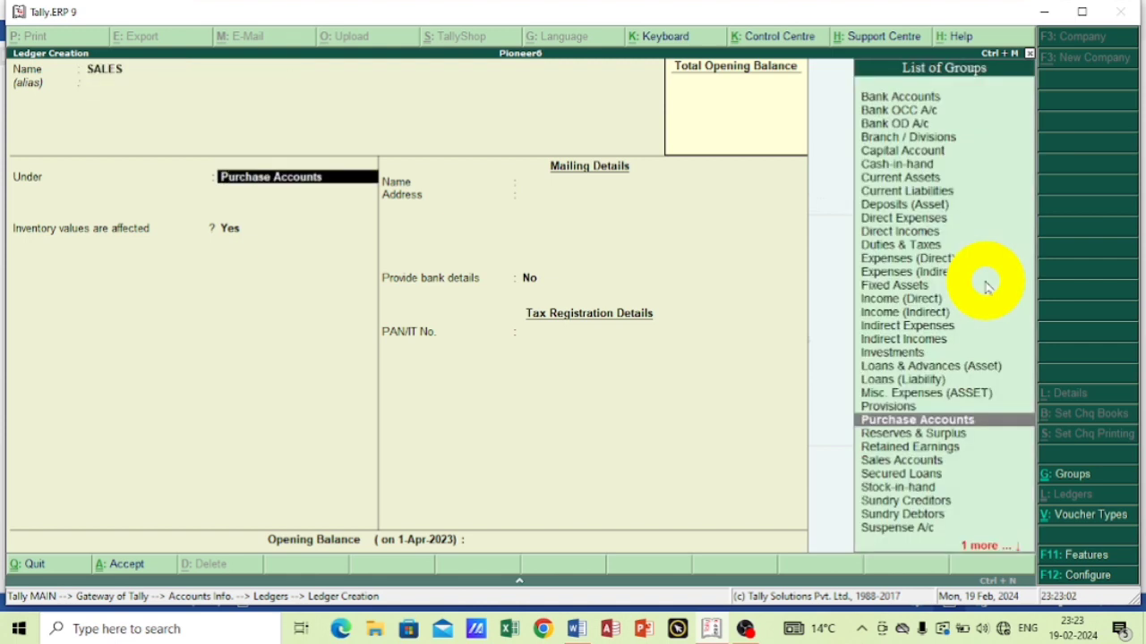
pyautogui.write('S')
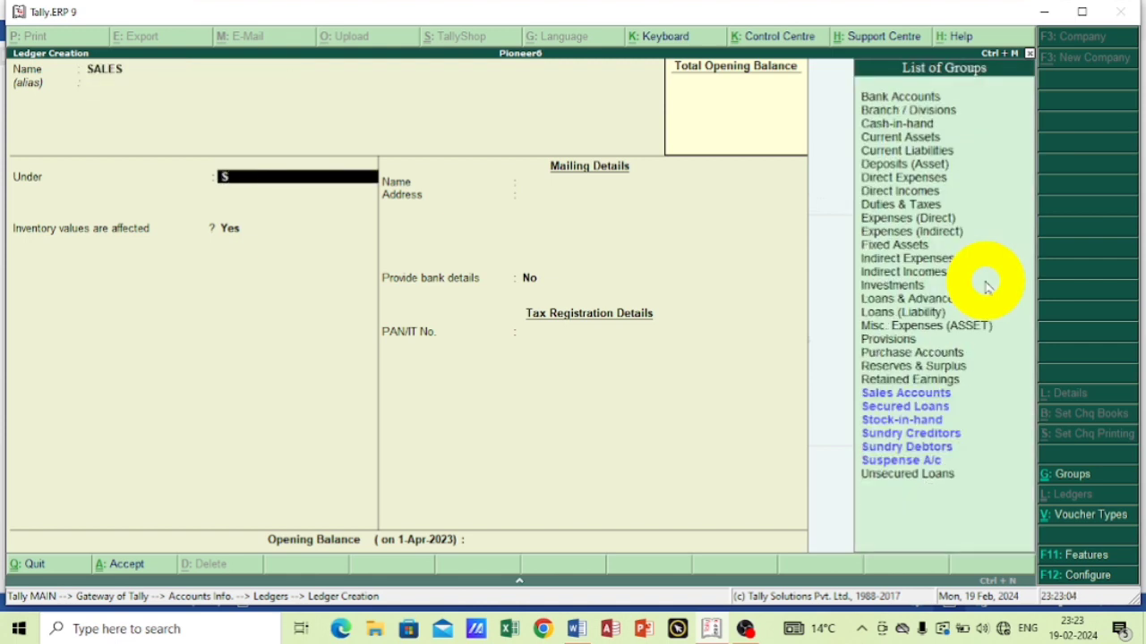
pyautogui.press('Down')
pyautogui.press('Down')
pyautogui.press('Up')
pyautogui.press('Return')
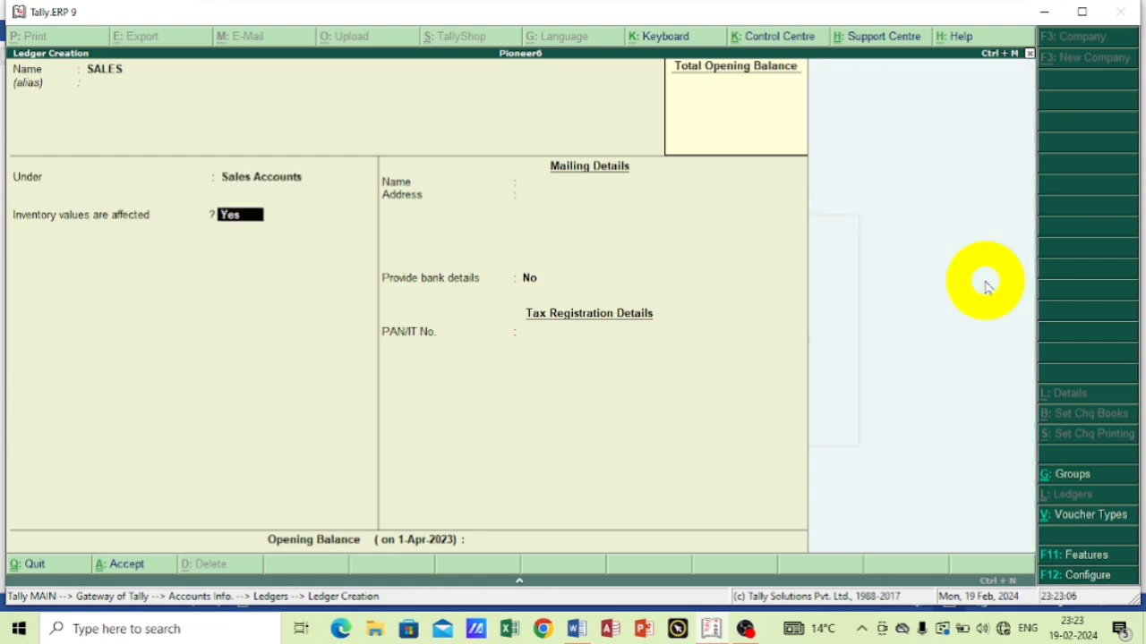
pyautogui.press('Return')
pyautogui.press('Return')
pyautogui.press('Return')
pyautogui.press('Return')
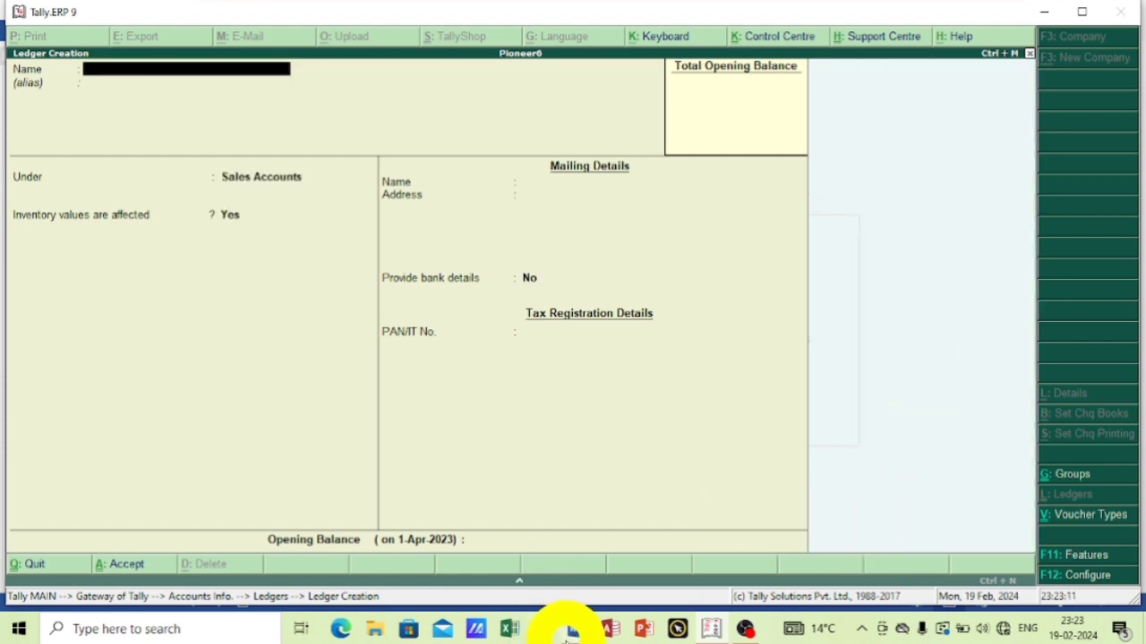
# Look up the first credit supplier in the Word exercise, and start a Tally ledger with that supplier's name under Sundry Creditors.
pyautogui.click(575, 628)
pyautogui.scroll(3, 267, 318)
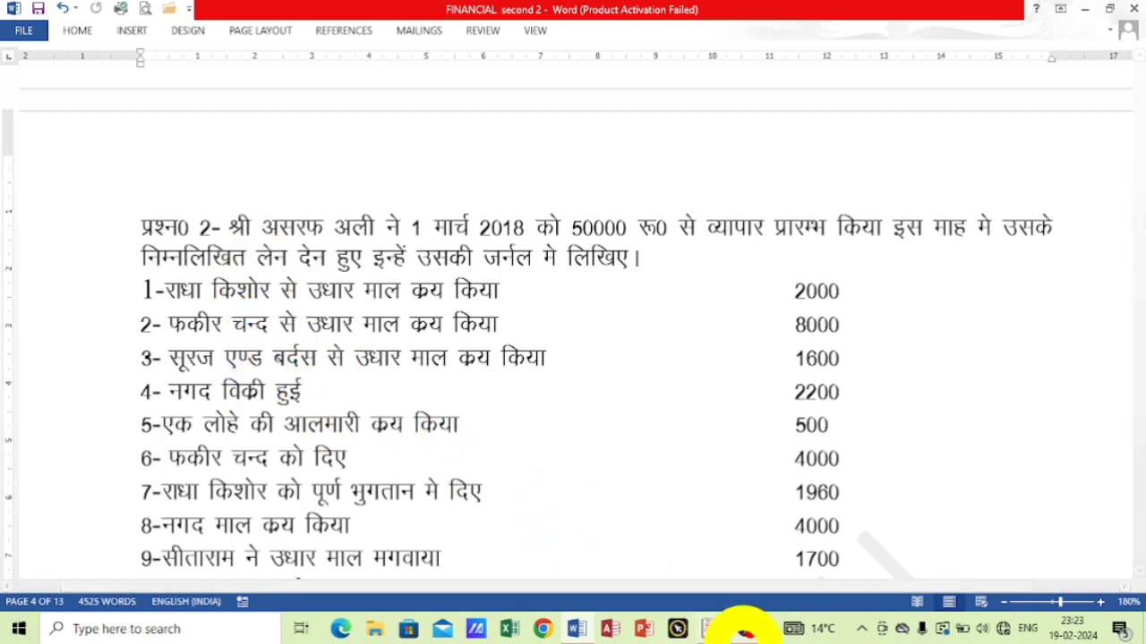
pyautogui.click(714, 626)
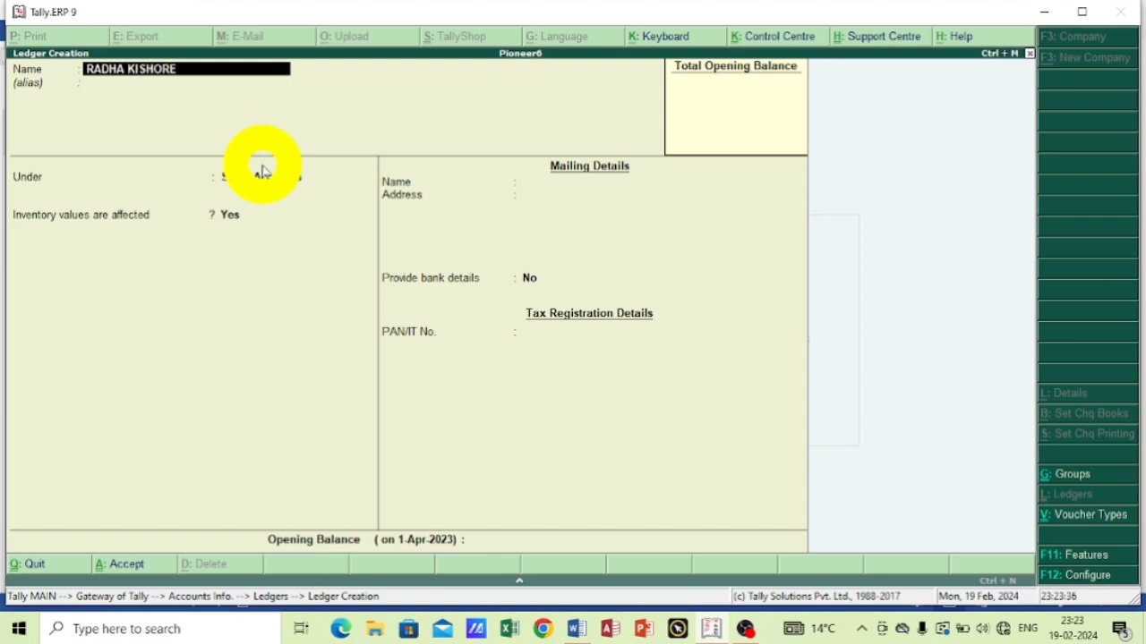
pyautogui.press('Return')
pyautogui.press('Return')
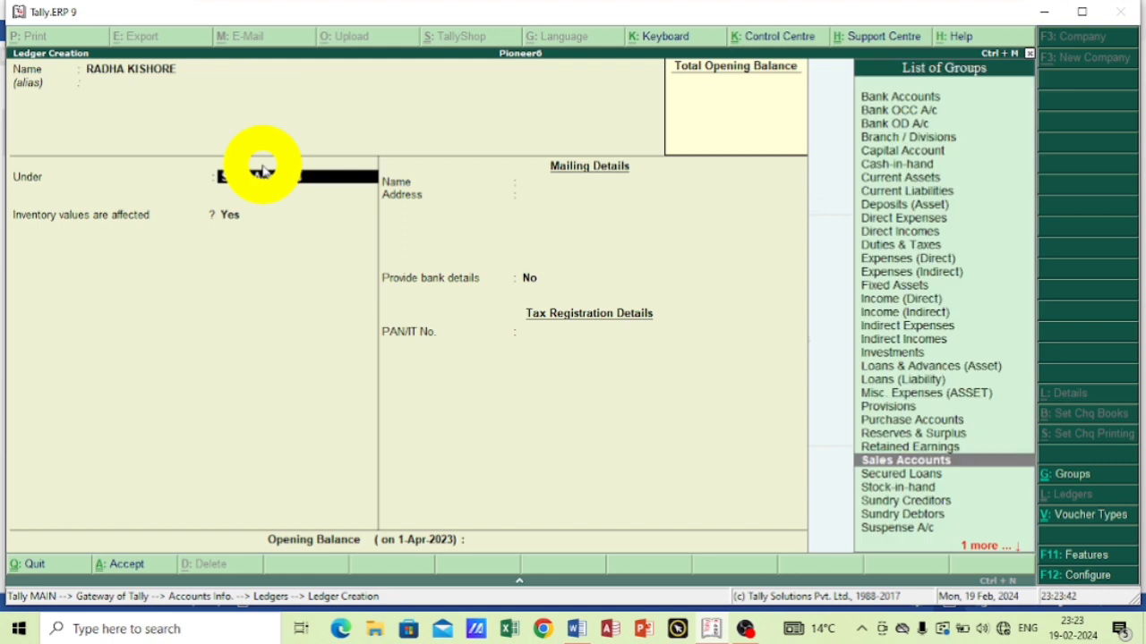
pyautogui.write('s')
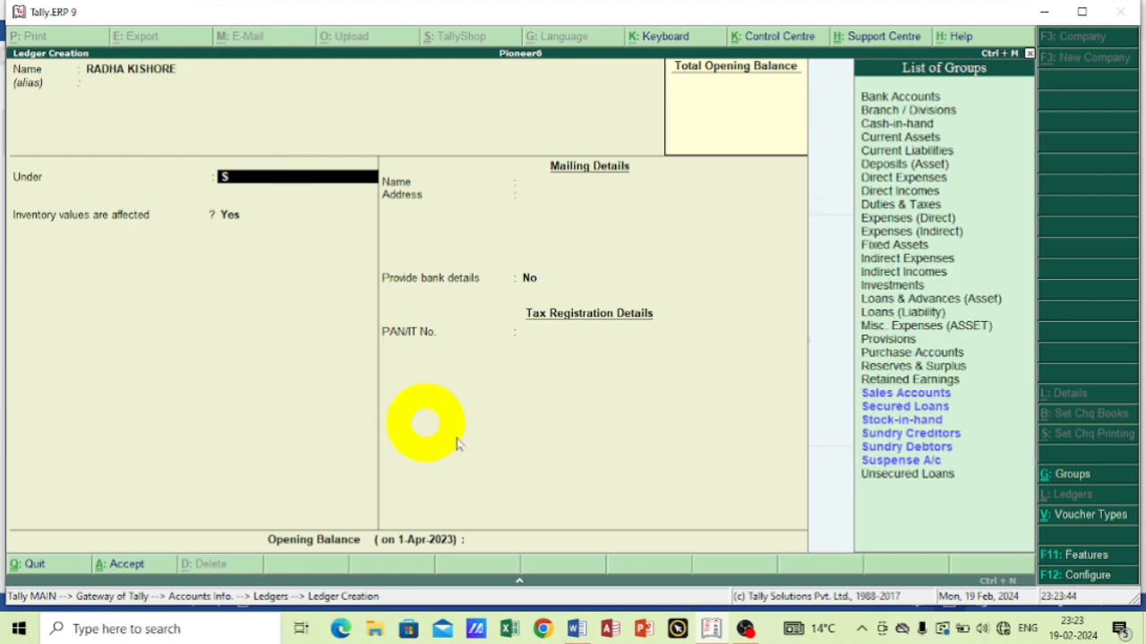
pyautogui.click(910, 436)
pyautogui.click(910, 436)
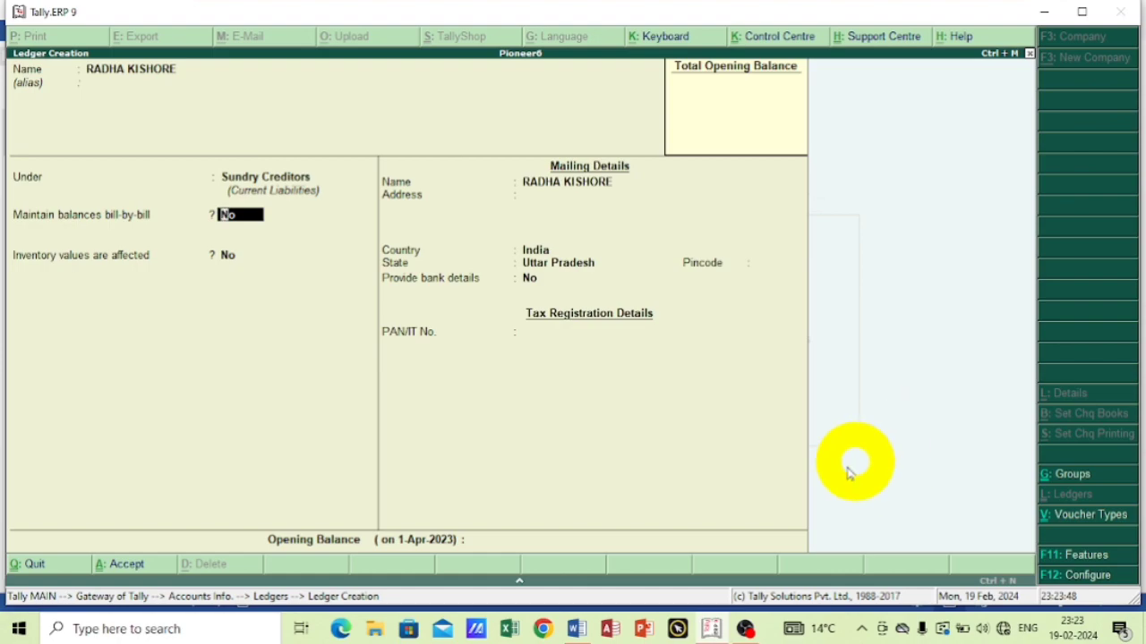
# Switch to the Word document and read the definitions of capital, debtors, creditors, purchase and sales below the exercise.
pyautogui.click(576, 629)
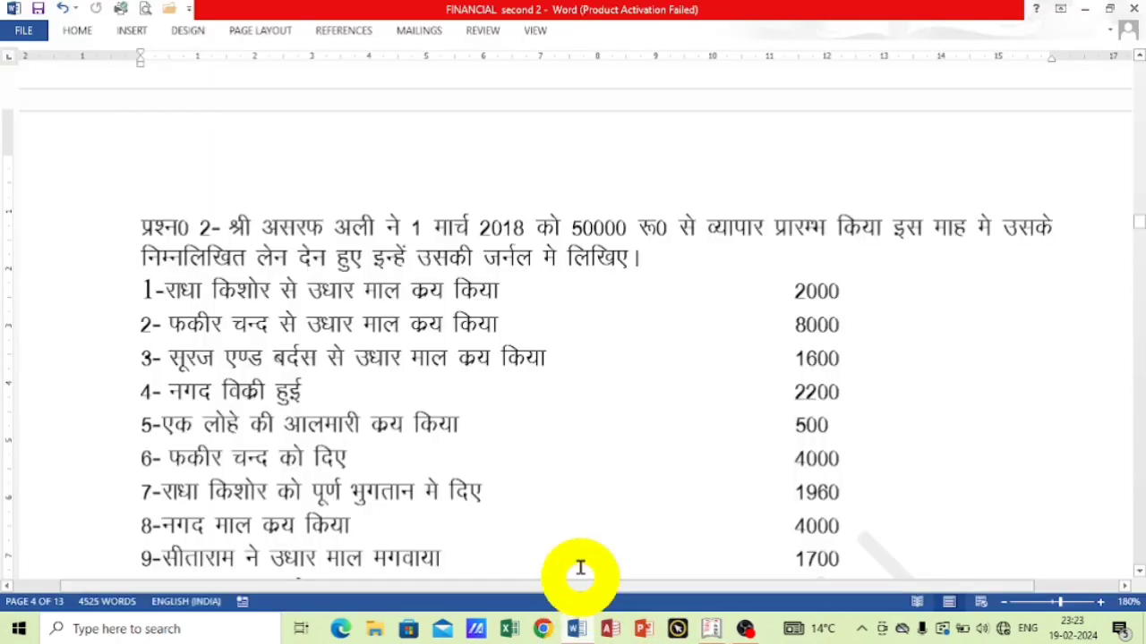
pyautogui.scroll(-3, 614, 439)
pyautogui.scroll(-4, 614, 440)
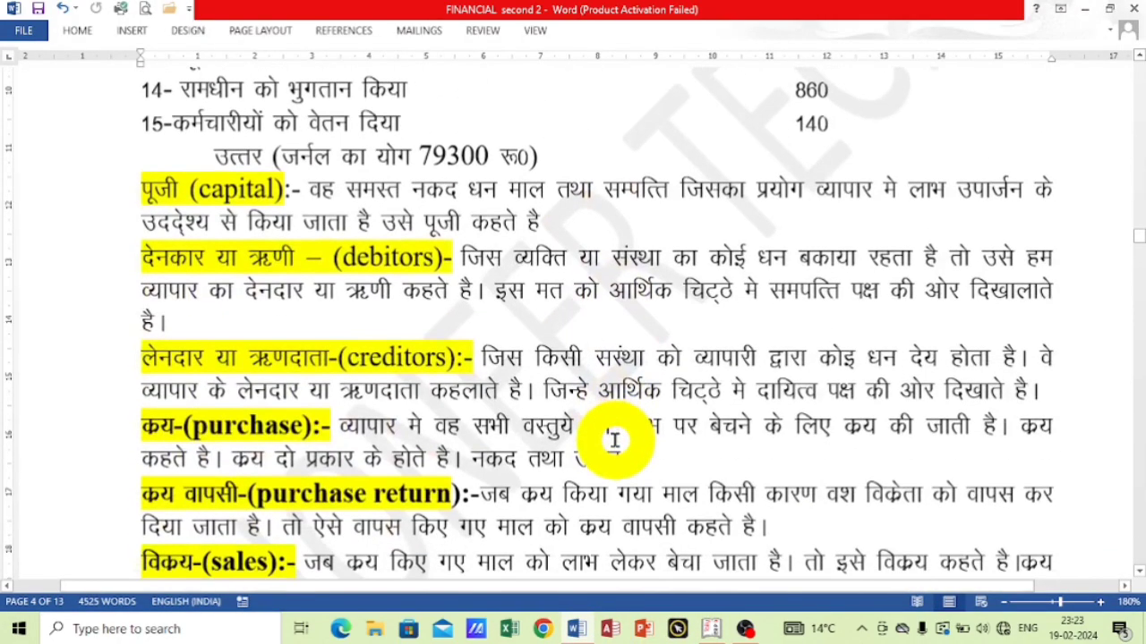
pyautogui.scroll(2, 578, 550)
pyautogui.scroll(-2, 394, 360)
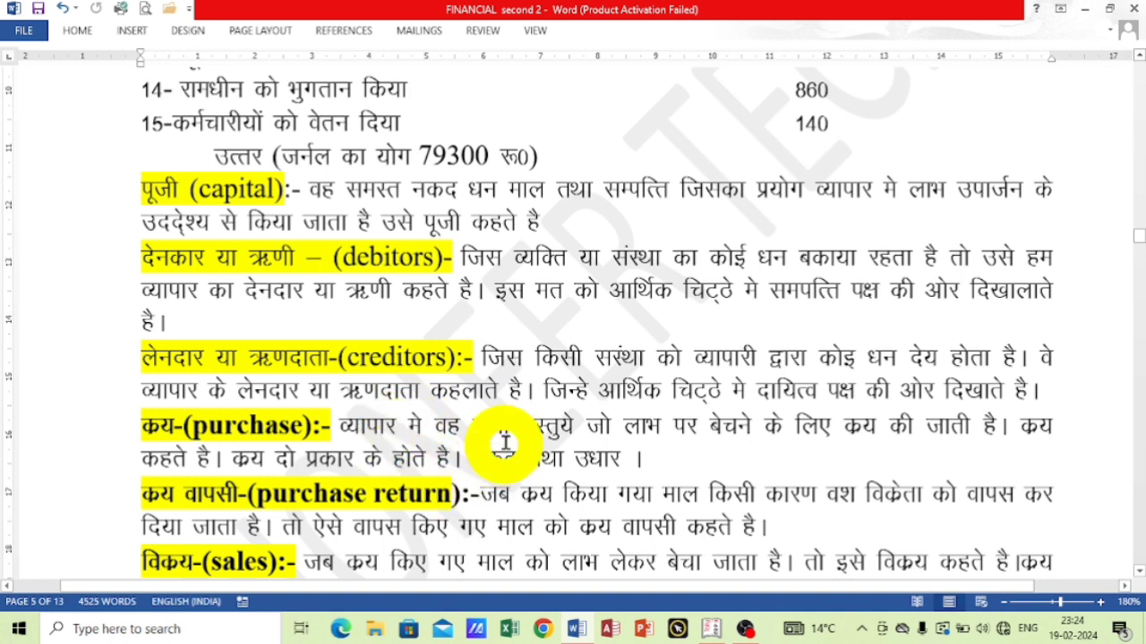
pyautogui.scroll(-1, 662, 451)
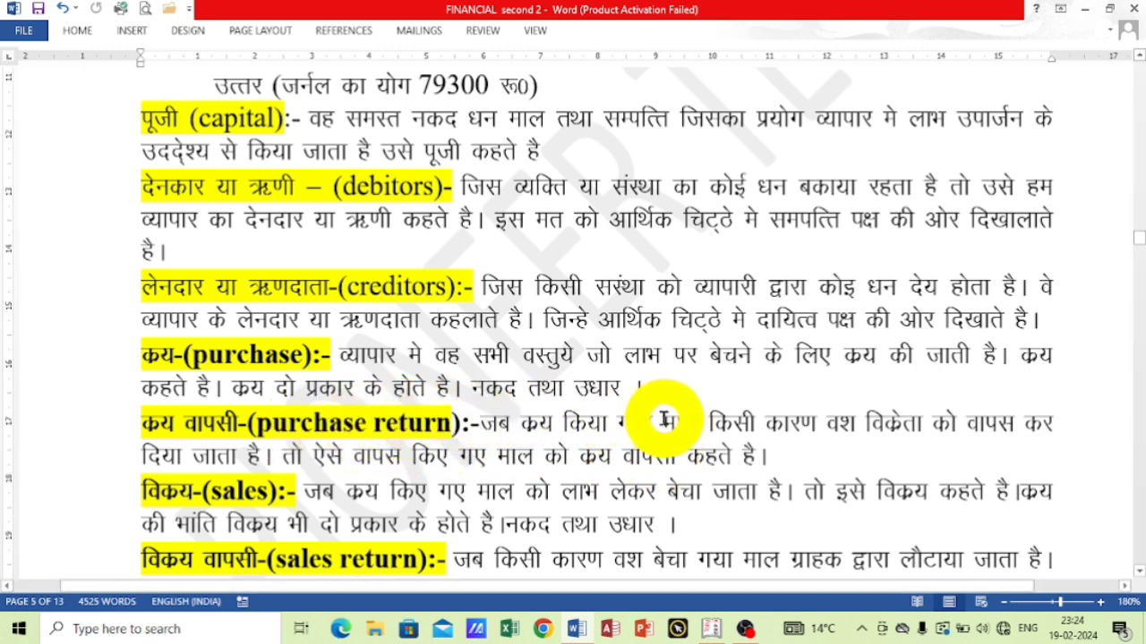
# Finish reading the purchase and sales return definitions in Word, and save the first supplier's ledger in Tally under Sundry Creditors with default details.
pyautogui.scroll(-2, 685, 407)
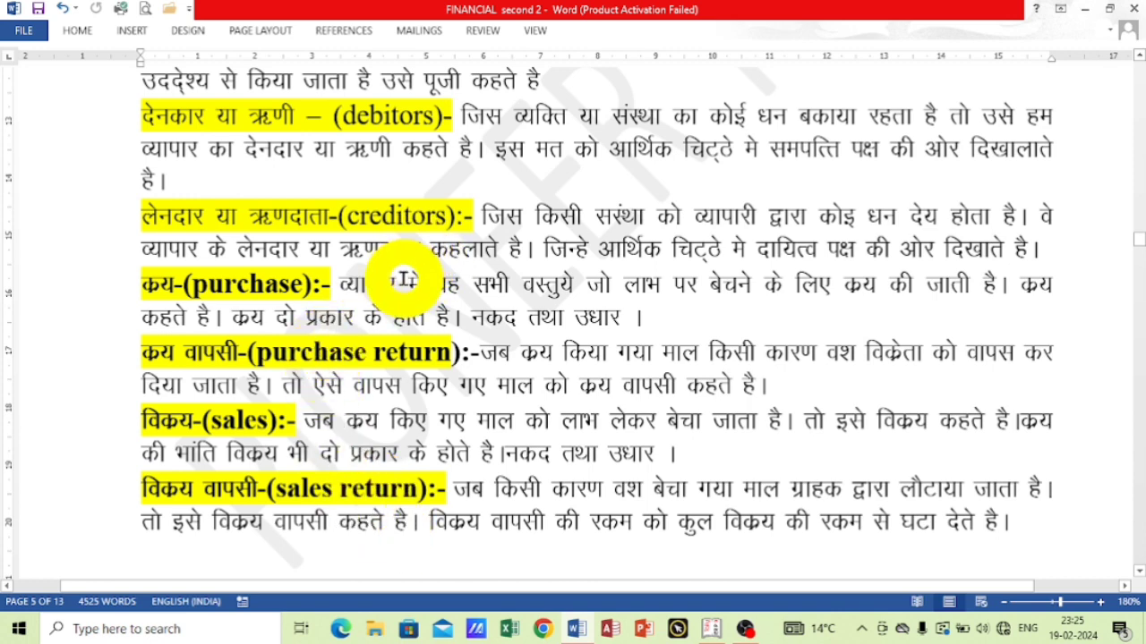
pyautogui.scroll(3, 405, 279)
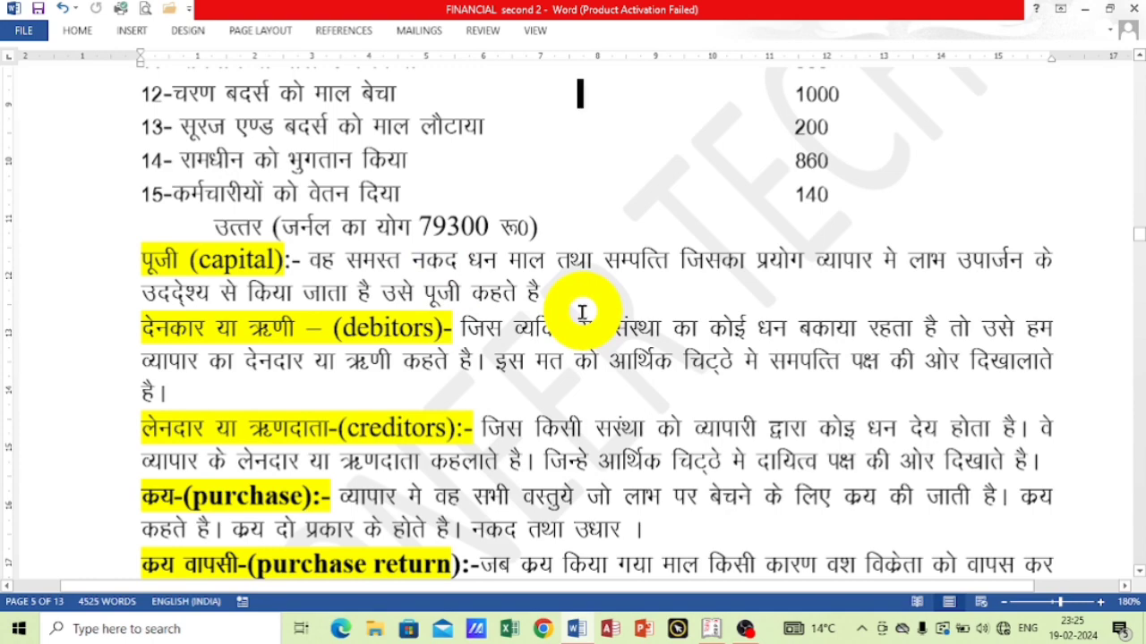
pyautogui.click(716, 630)
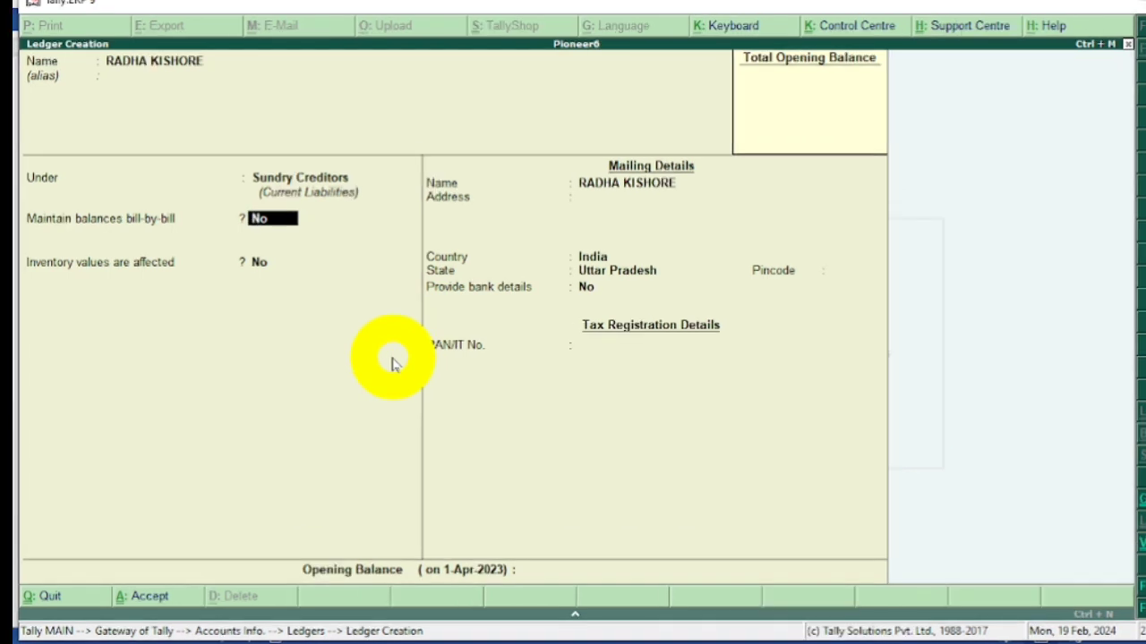
pyautogui.press('Return')
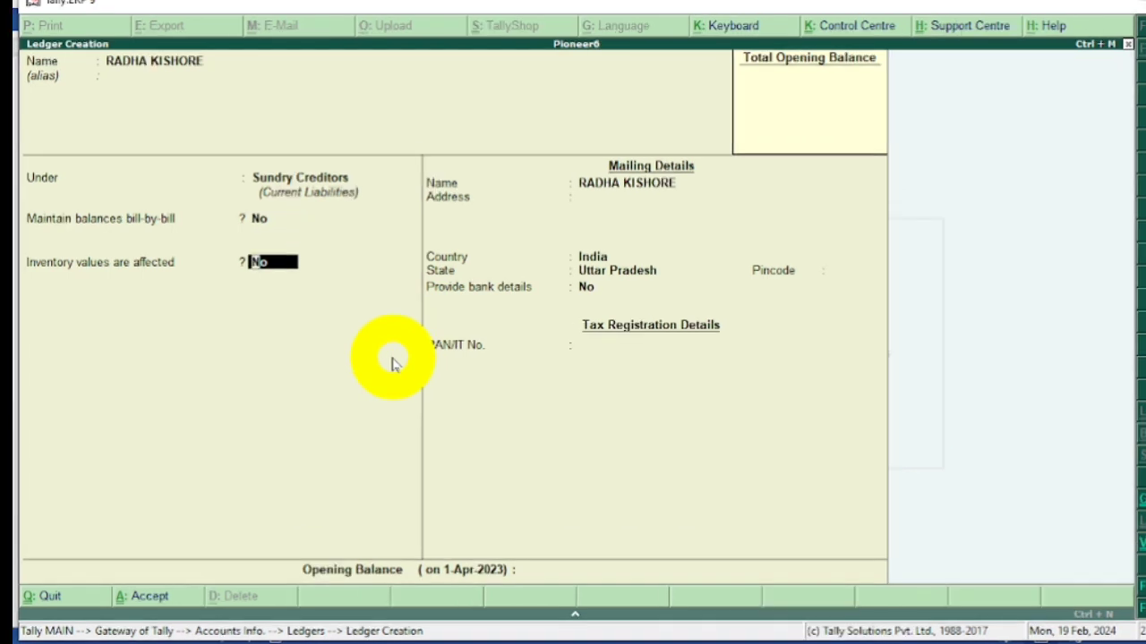
pyautogui.press('Return')
pyautogui.press('Return')
pyautogui.press('Return')
pyautogui.press('Return')
pyautogui.press('Return')
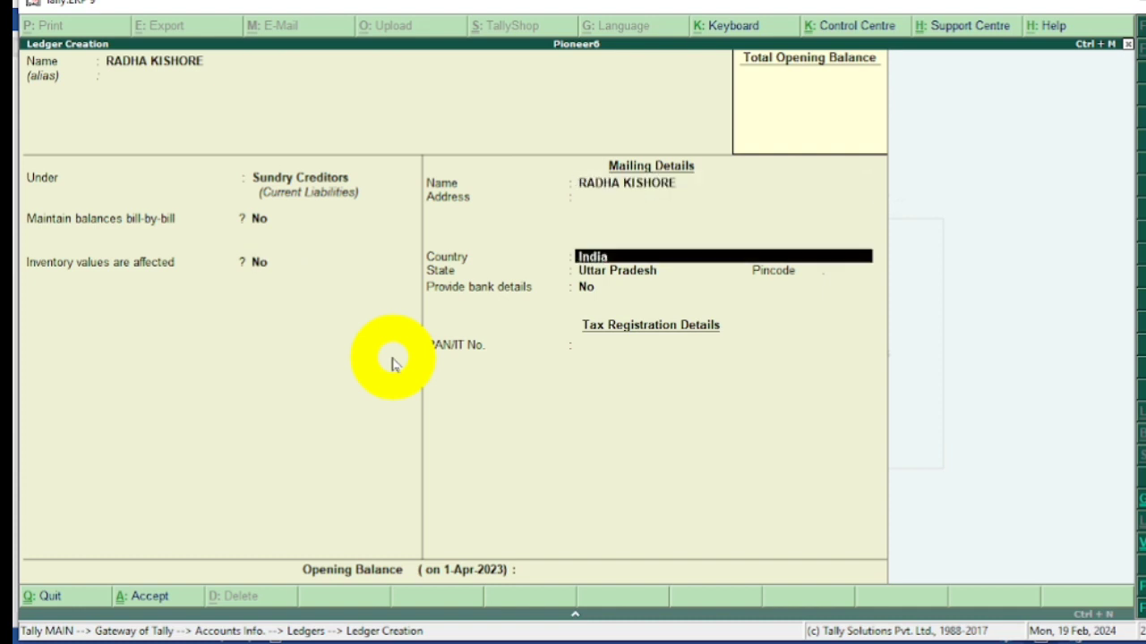
pyautogui.press('Return')
pyautogui.press('Return')
pyautogui.press('Return')
pyautogui.press('Return')
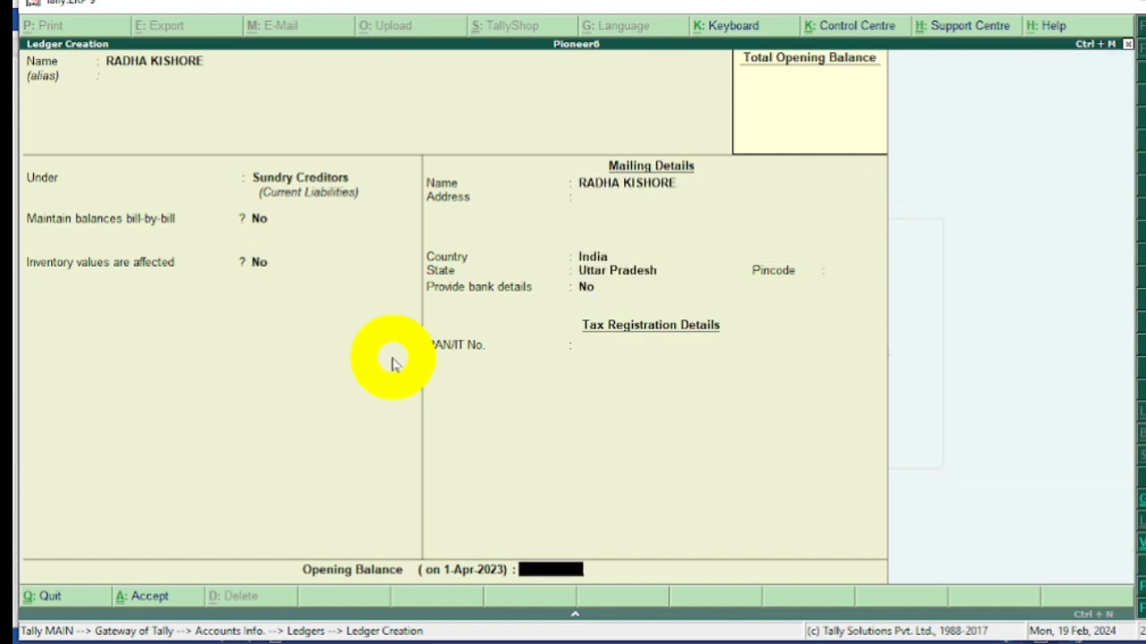
pyautogui.press('Return')
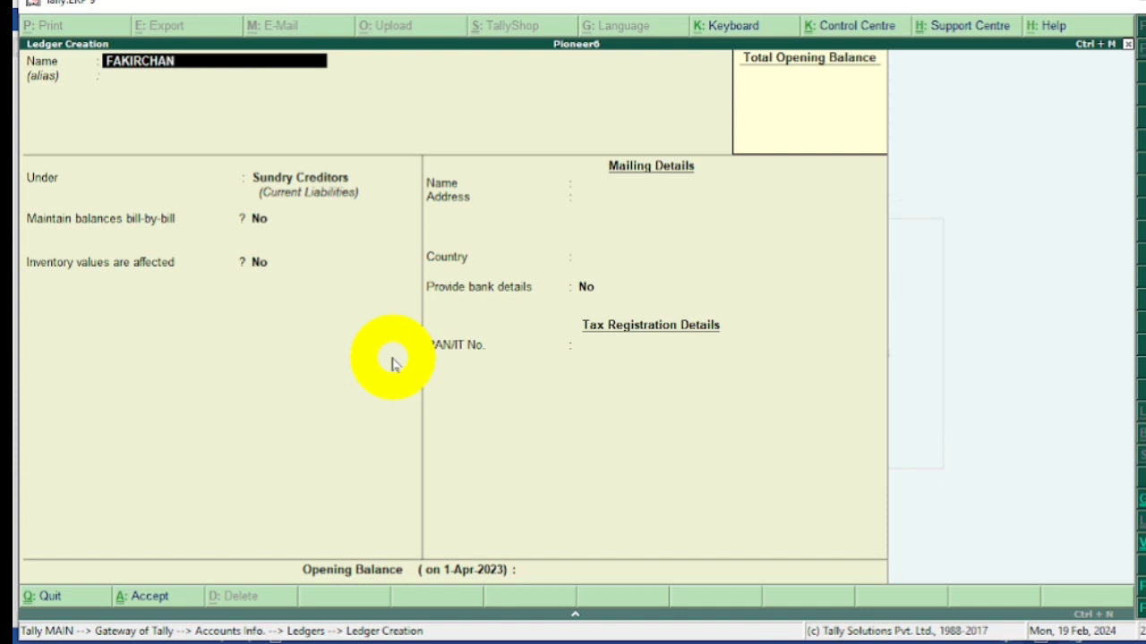
# Create a ledger with the second credit supplier's name, keep Sundry Creditors as its group, and save it with the remaining defaults.
pyautogui.press('Return')
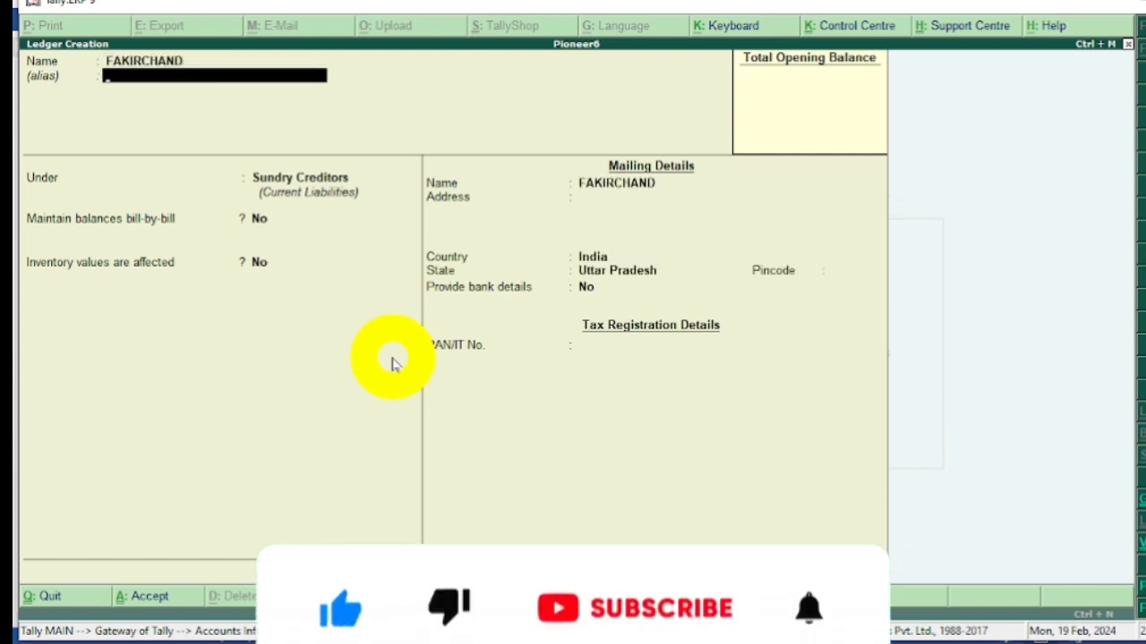
pyautogui.press('Return')
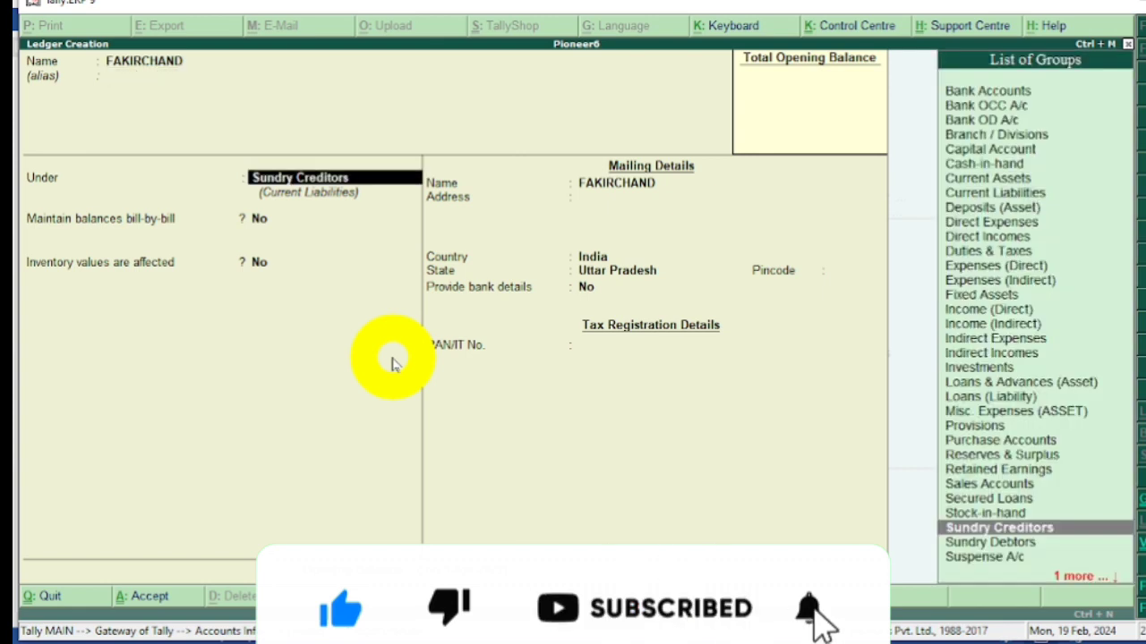
pyautogui.press('Return')
pyautogui.press('Return')
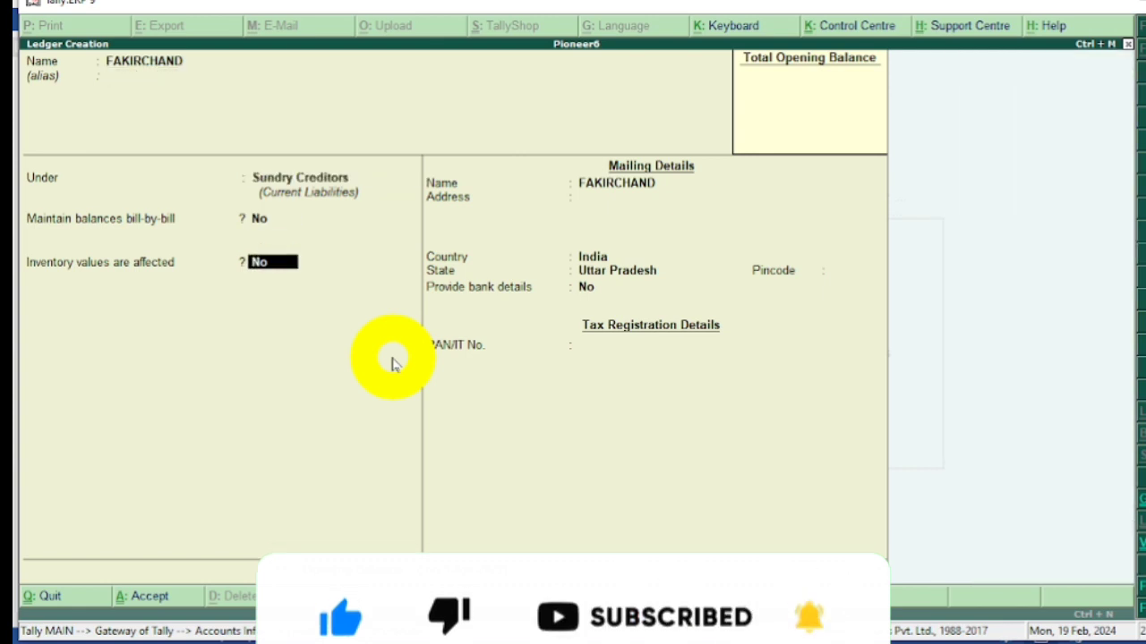
pyautogui.press('Return')
pyautogui.press('Return')
pyautogui.press('Return')
pyautogui.press('Return')
pyautogui.press('Return')
pyautogui.press('Return')
pyautogui.press('Return')
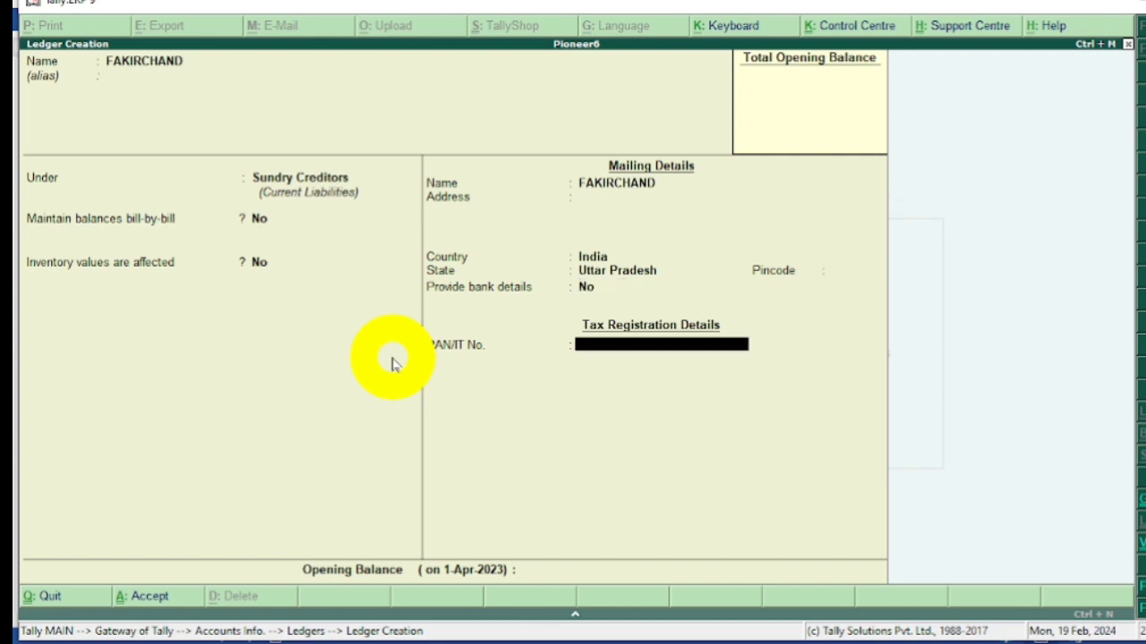
pyautogui.press('Return')
pyautogui.press('Return')
pyautogui.press('Return')
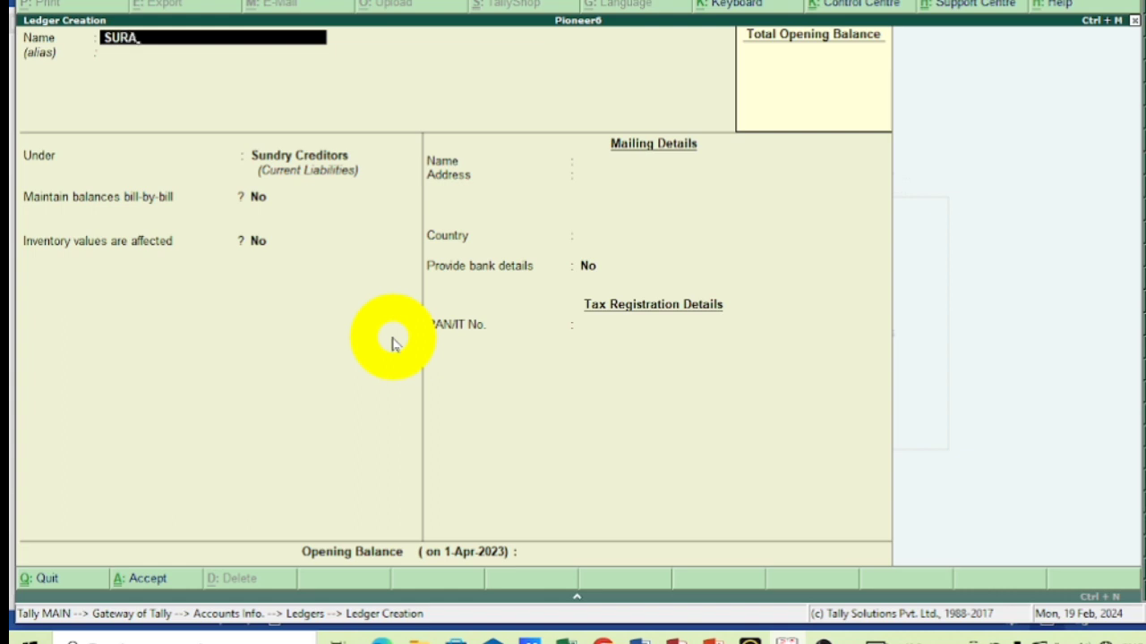
# Start a ledger named SURAJ&BROTHER for the third credit supplier, without an alias.
pyautogui.write('SURAJ')
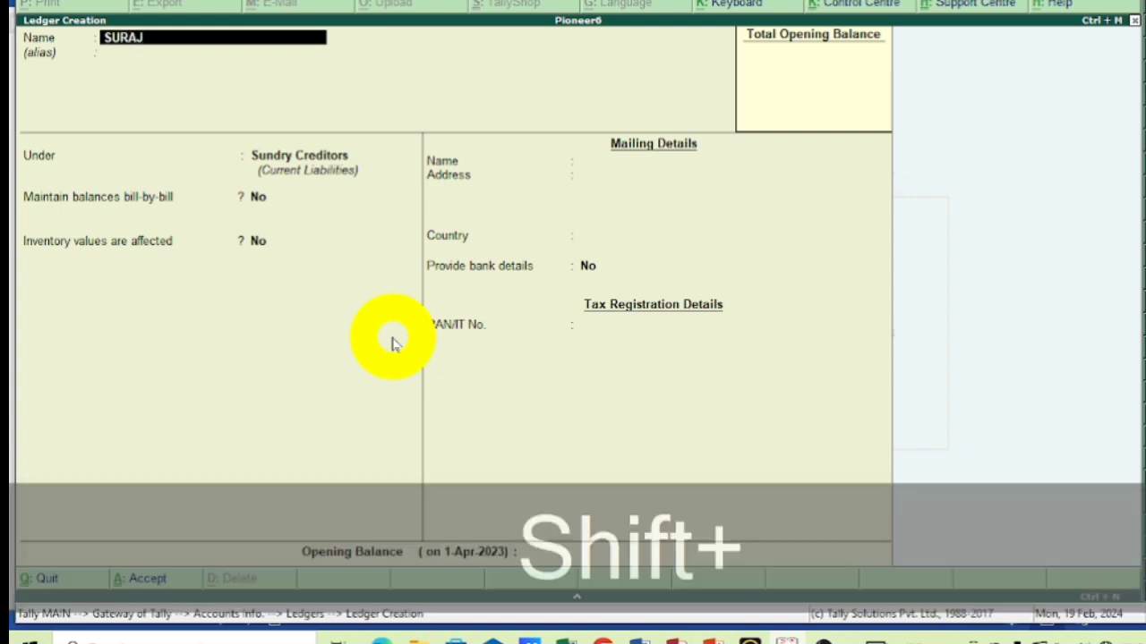
pyautogui.write('_&BRO')
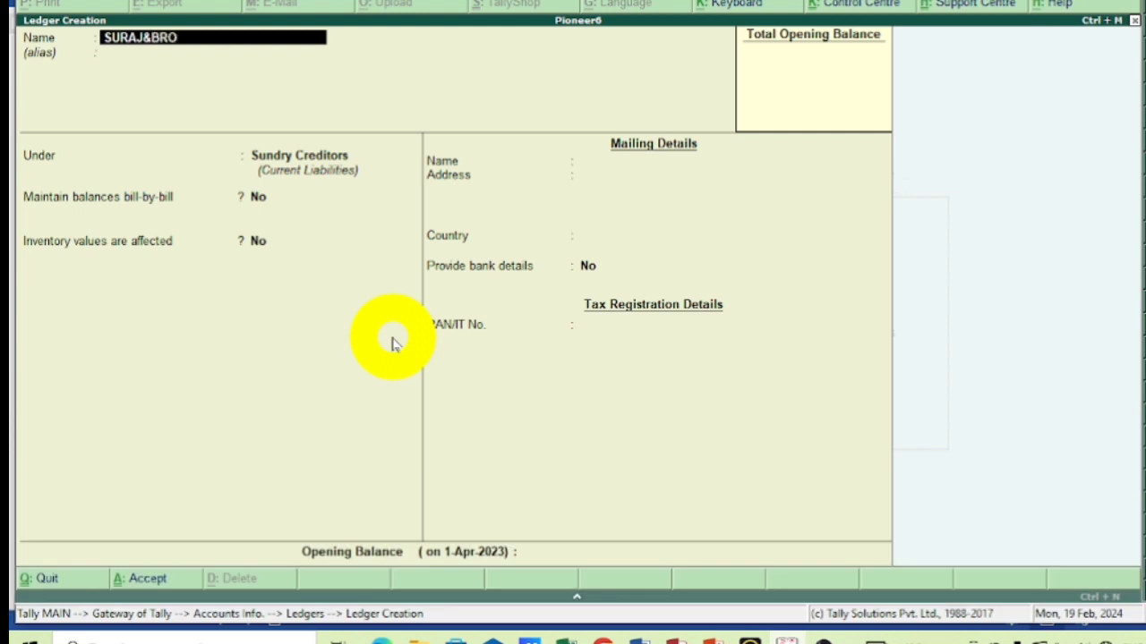
pyautogui.write('THER')
pyautogui.press('Return')
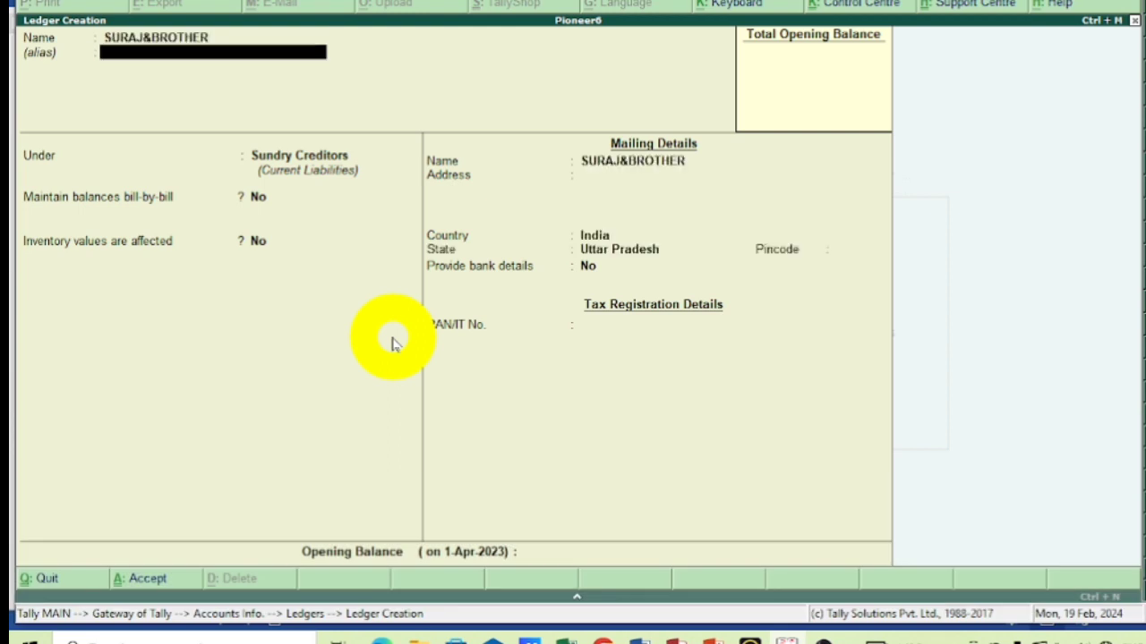
pyautogui.press('Return')
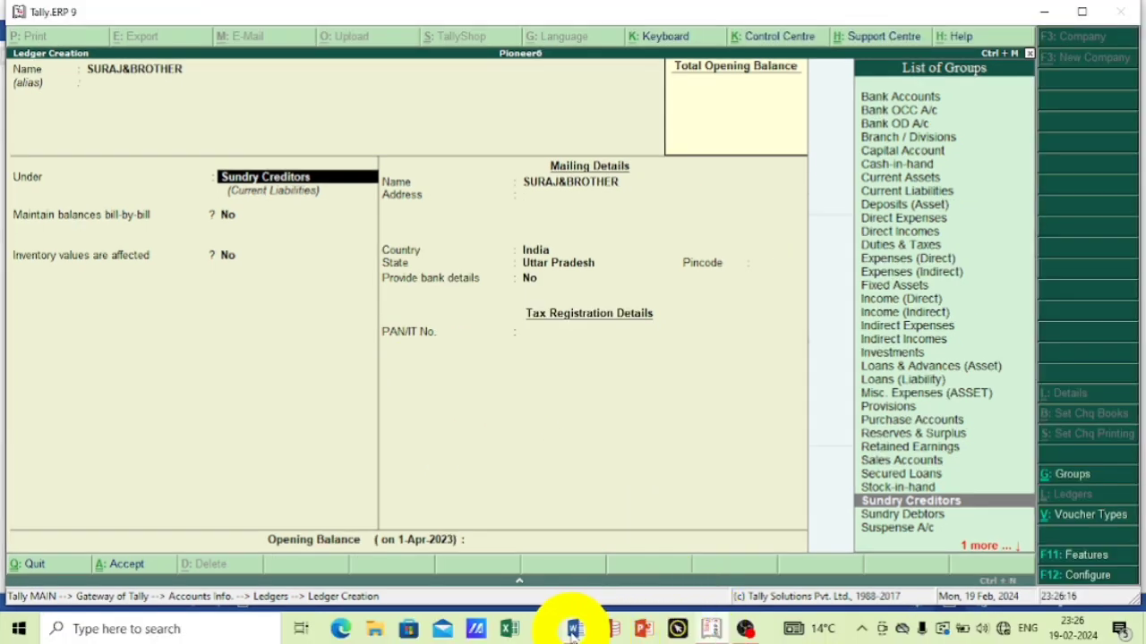
# Check the third credit purchase in the Word exercise, and save the SURAJ&BROTHER ledger in Tally under Sundry Creditors with default details.
pyautogui.click(573, 629)
pyautogui.scroll(3, 327, 358)
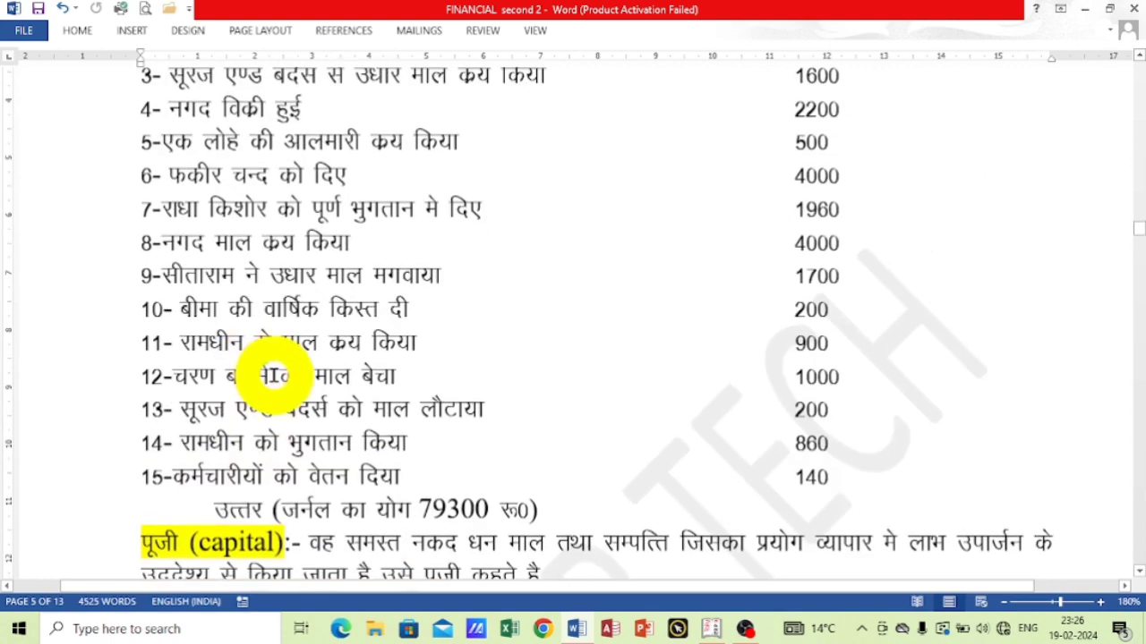
pyautogui.scroll(4, 278, 376)
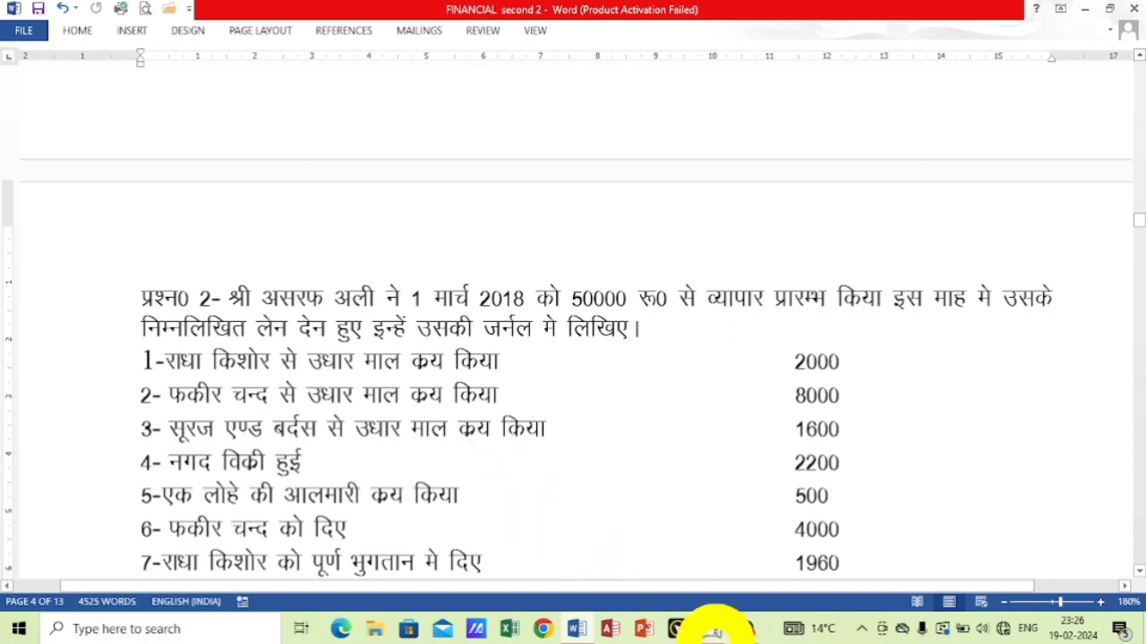
pyautogui.click(705, 630)
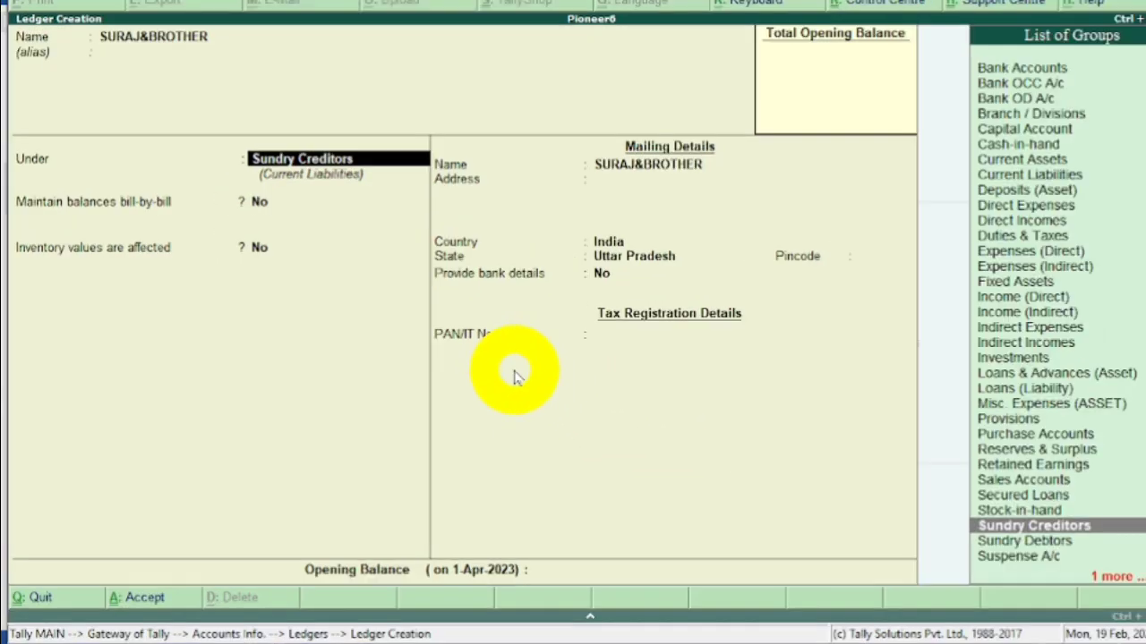
pyautogui.press('Return')
pyautogui.press('Return')
pyautogui.press('Return')
pyautogui.press('Return')
pyautogui.press('Return')
pyautogui.press('Return')
pyautogui.press('Return')
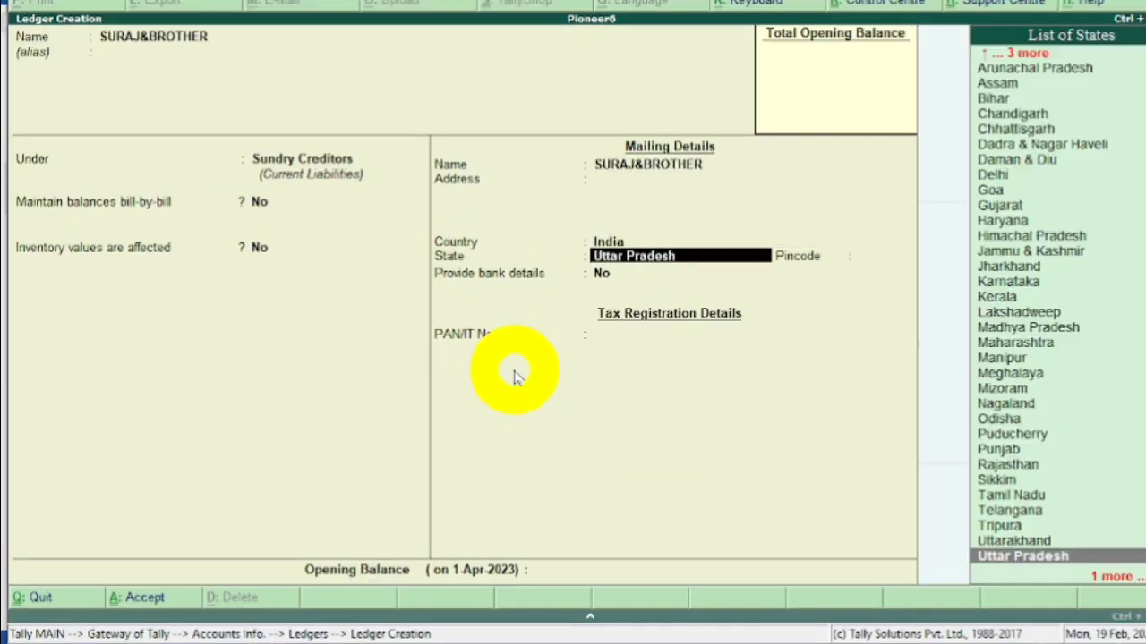
pyautogui.press('Return')
pyautogui.press('Return')
pyautogui.press('Return')
pyautogui.press('Return')
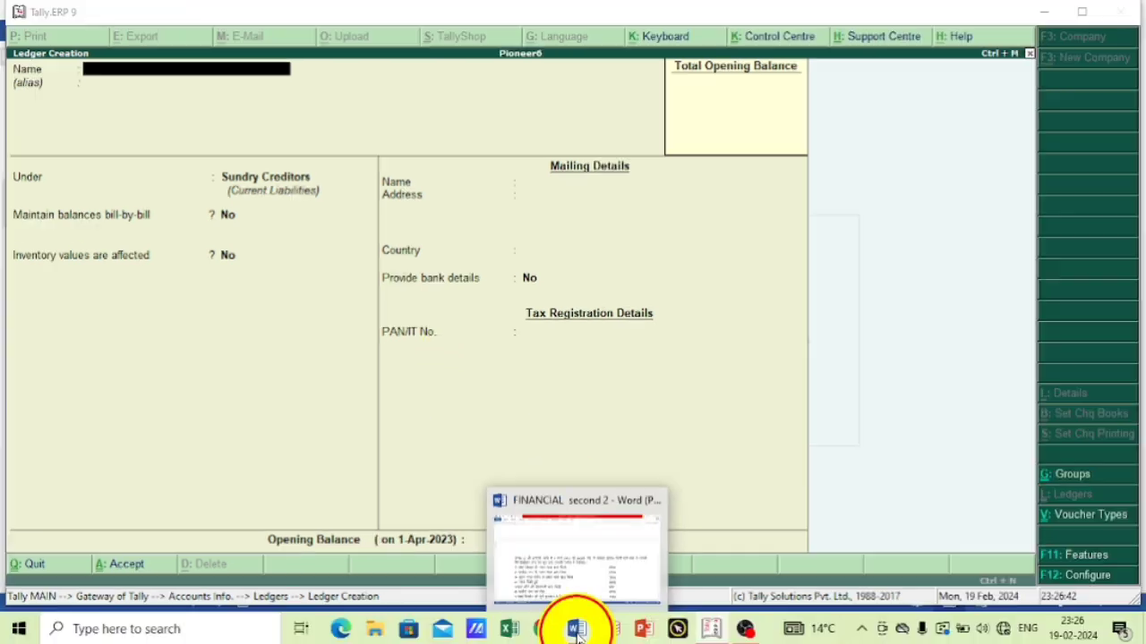
# Look up the iron cupboard purchase in the Word exercise, and start a Tally ledger named ALMARI without an alias.
pyautogui.click(573, 627)
pyautogui.scroll(-4, 404, 495)
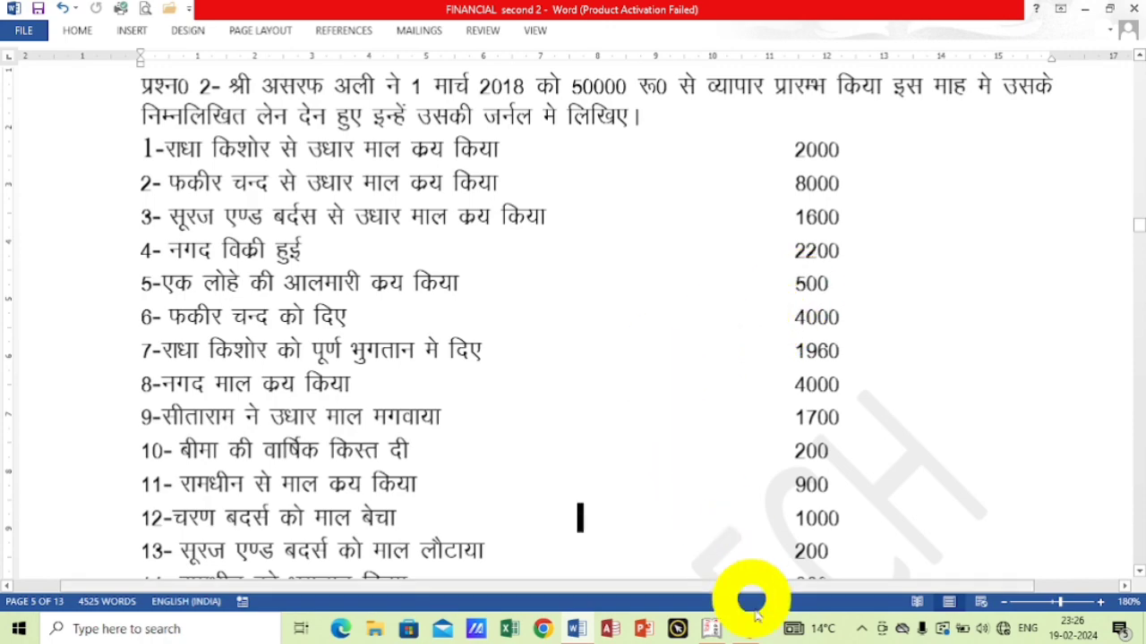
pyautogui.click(710, 629)
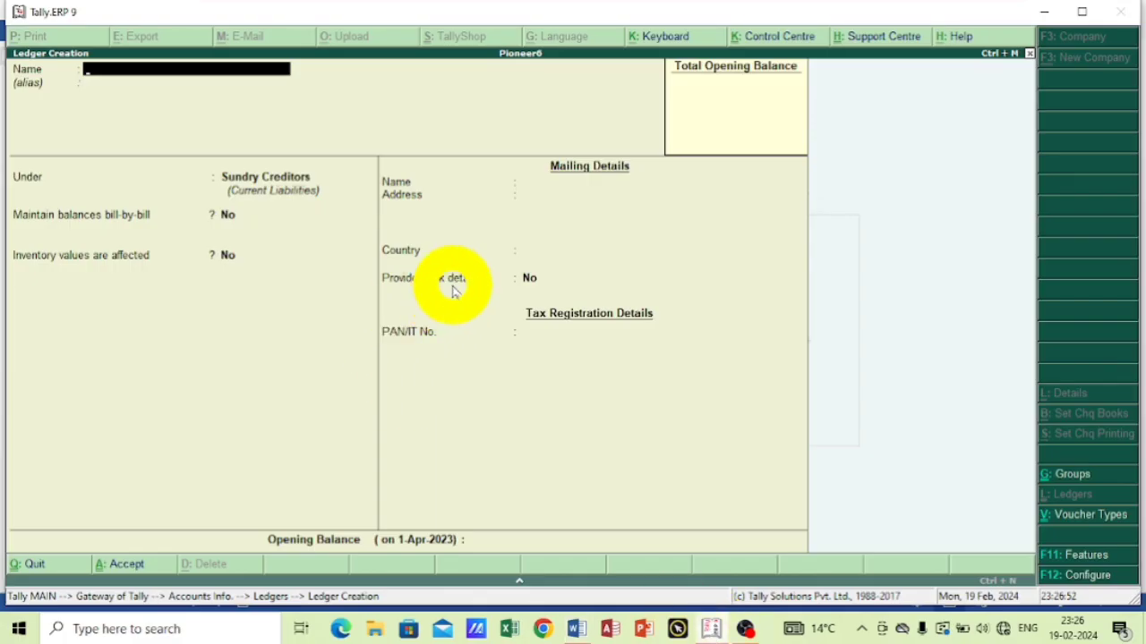
pyautogui.write('MARI')
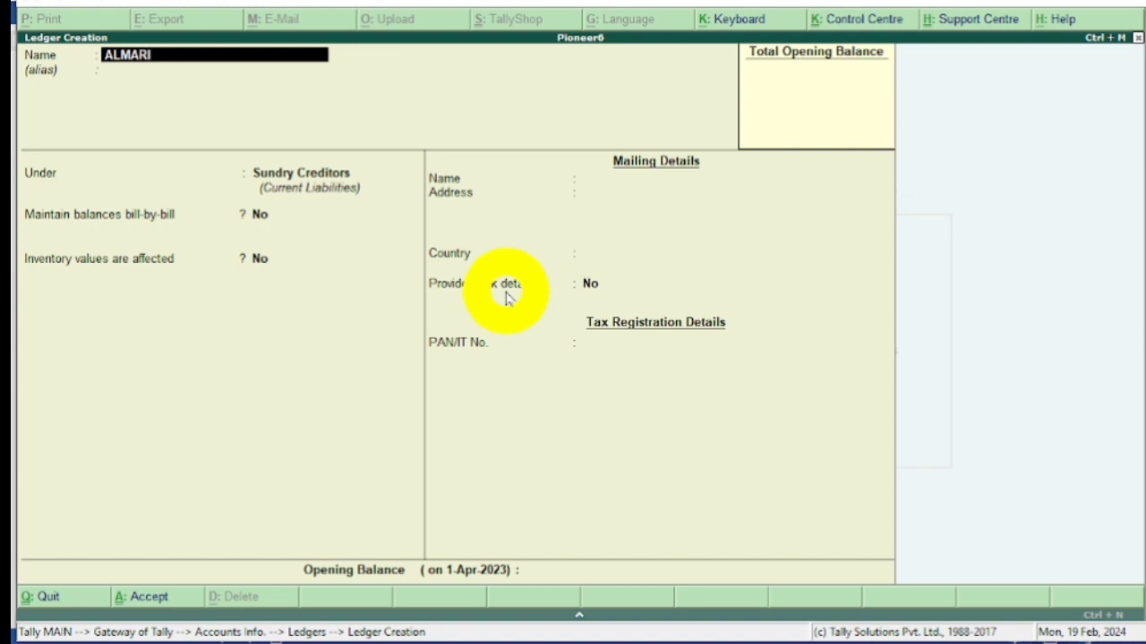
pyautogui.press('Return')
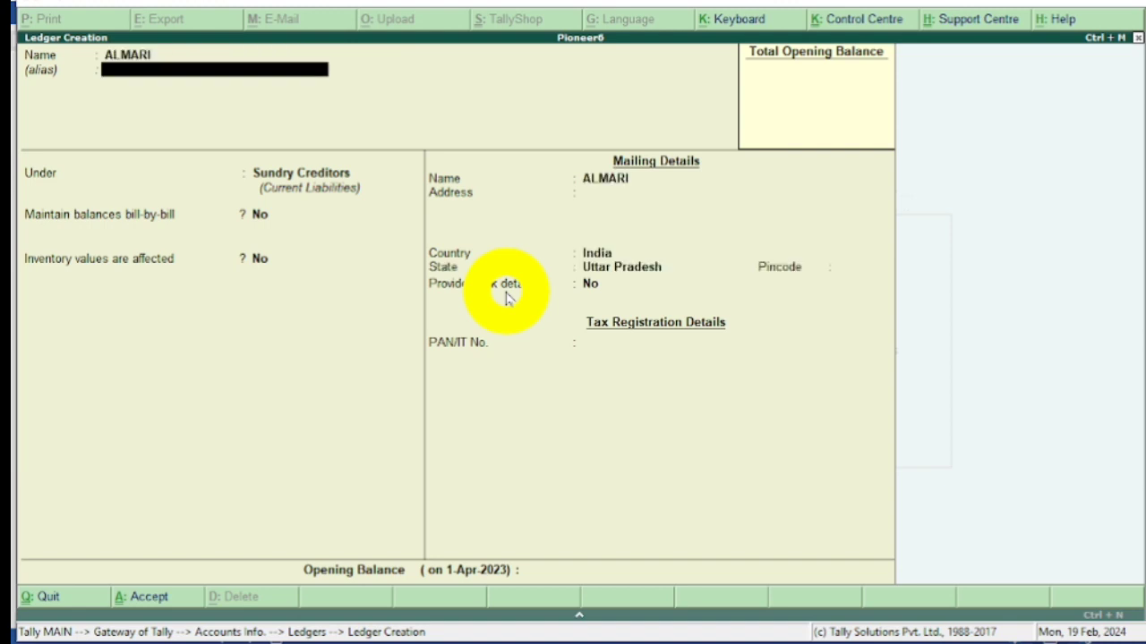
pyautogui.press('Return')
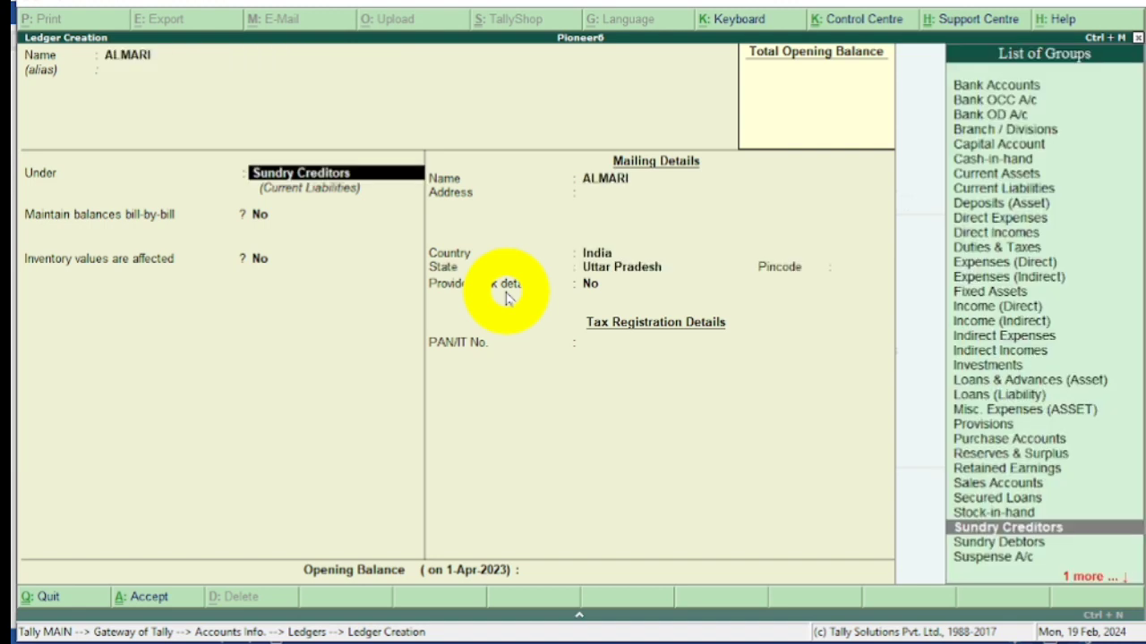
# Place the ALMARI ledger under Fixed Assets, keep inventory values unaffected, and save it with the remaining defaults.
pyautogui.write('F')
pyautogui.press('Return')
pyautogui.press('Return')
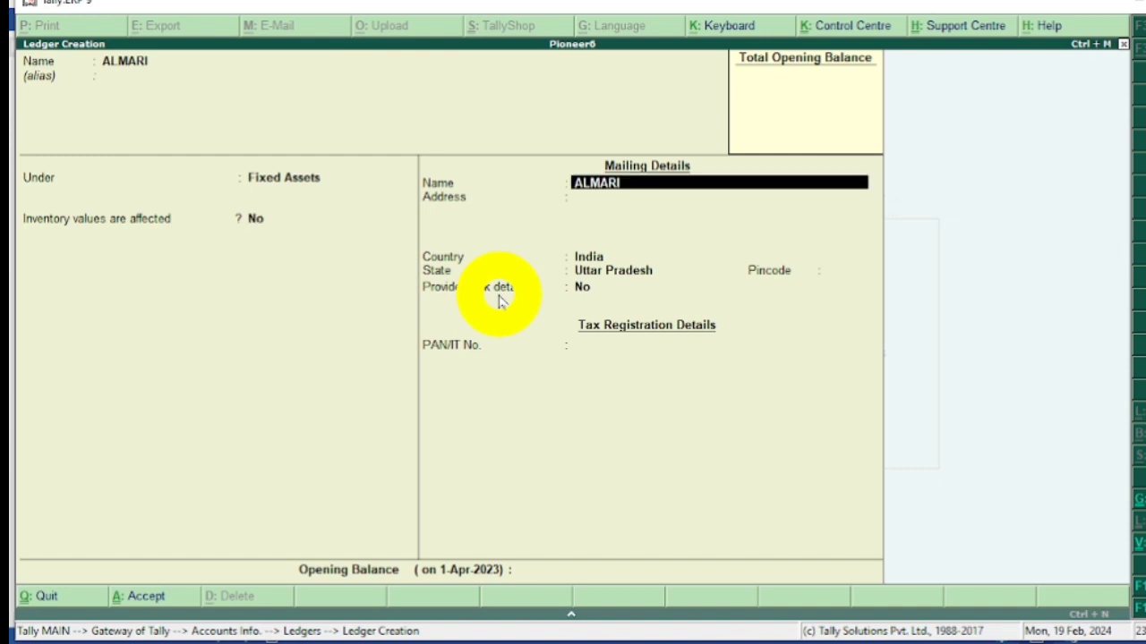
pyautogui.press('Return')
pyautogui.press('Return')
pyautogui.press('Return')
pyautogui.press('Return')
pyautogui.press('Return')
pyautogui.press('Return')
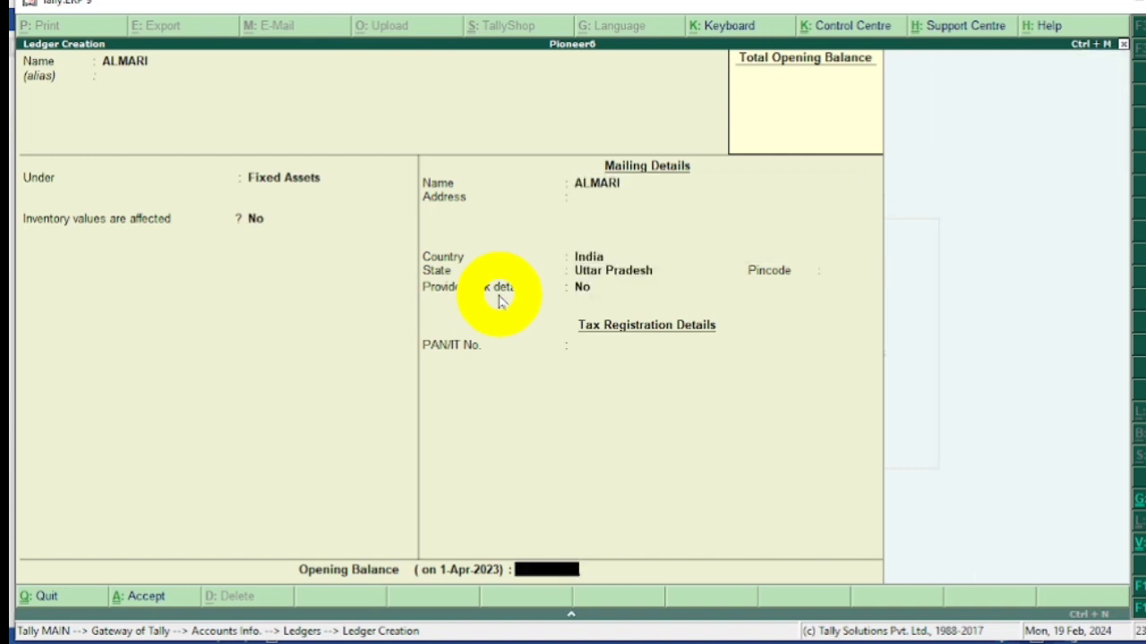
pyautogui.press('Return')
pyautogui.press('Return')
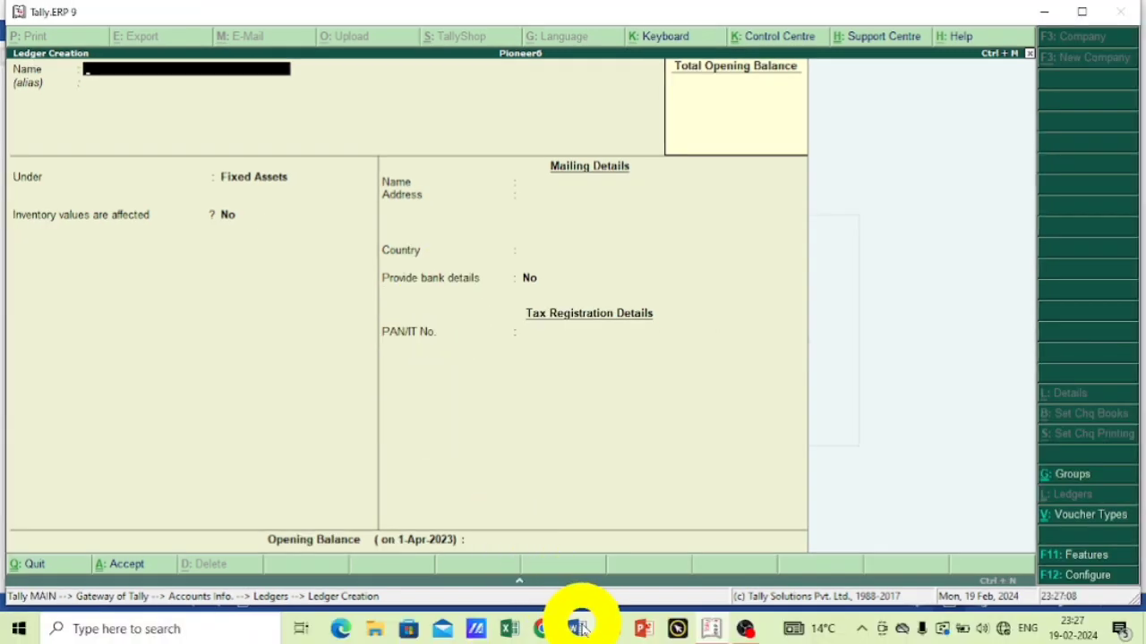
# Look up transaction 9 in the Word exercise, and start a Tally ledger named after its party, without an alias.
pyautogui.click(579, 625)
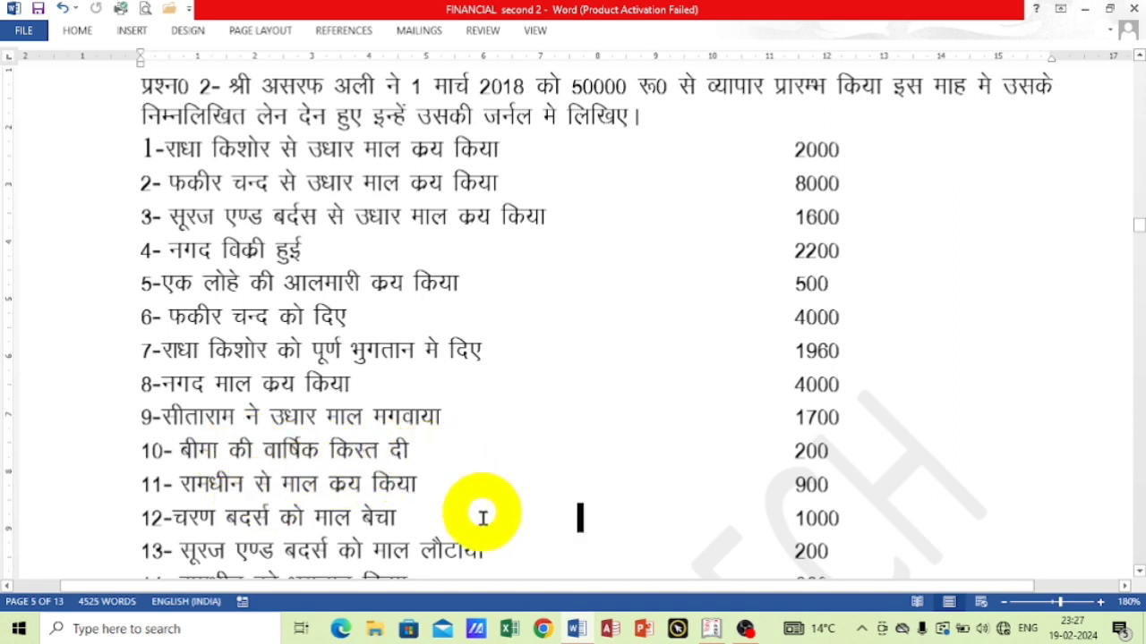
pyautogui.click(710, 630)
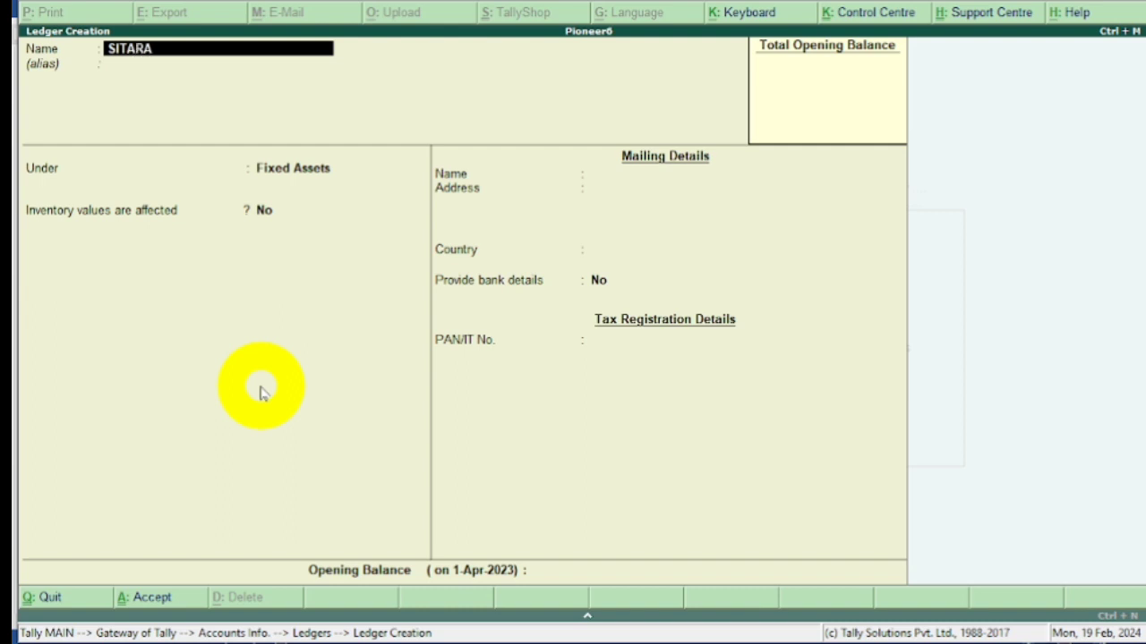
pyautogui.press('Return')
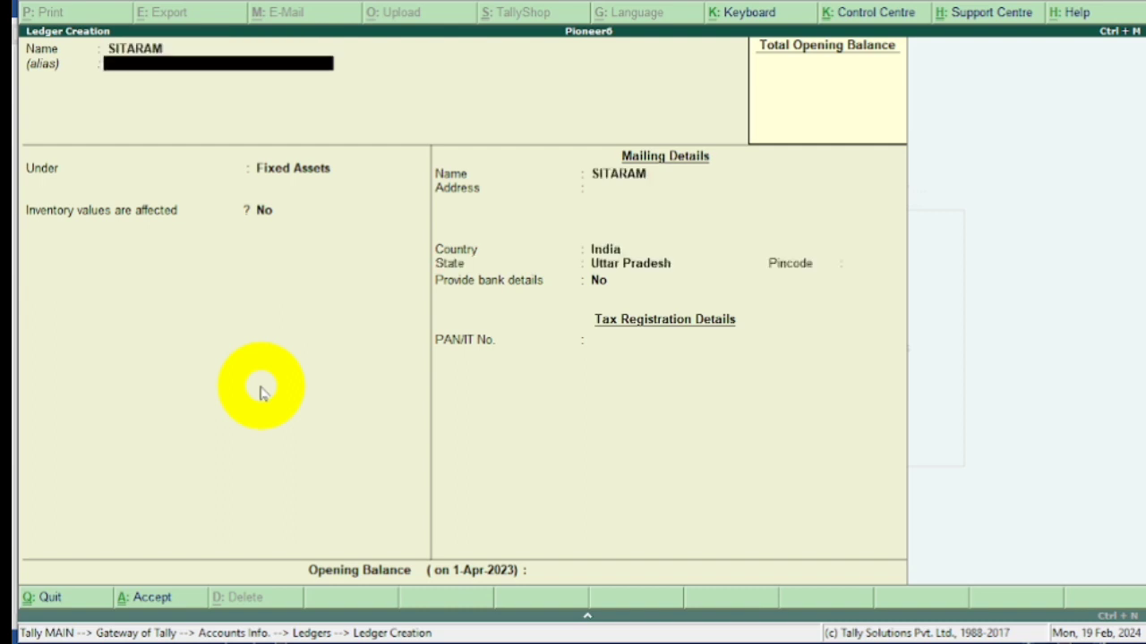
pyautogui.press('Return')
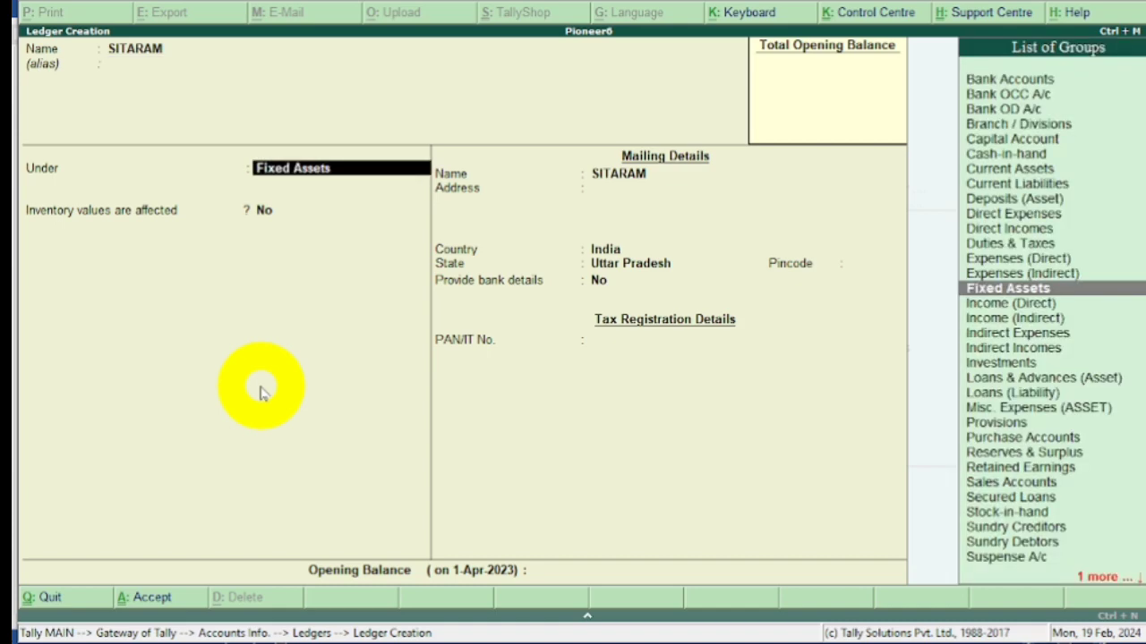
# Place the transaction 9 party's ledger under Sundry Creditors and save it with default balance, inventory and mailing details.
pyautogui.write('S')
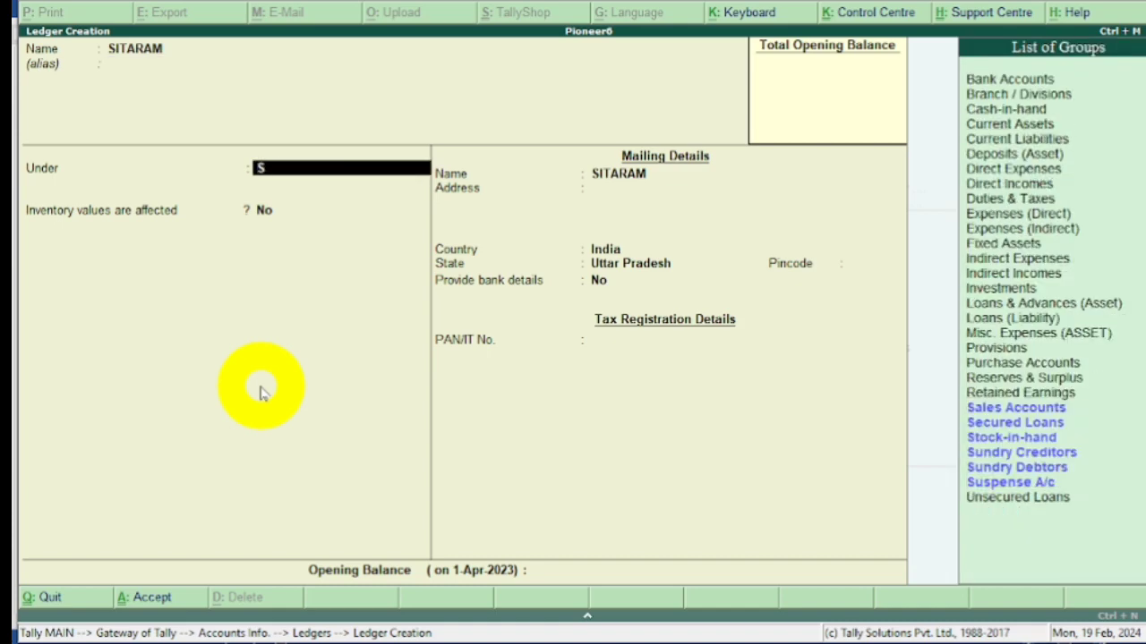
pyautogui.press('Down')
pyautogui.press('Down')
pyautogui.press('Down')
pyautogui.press('Down')
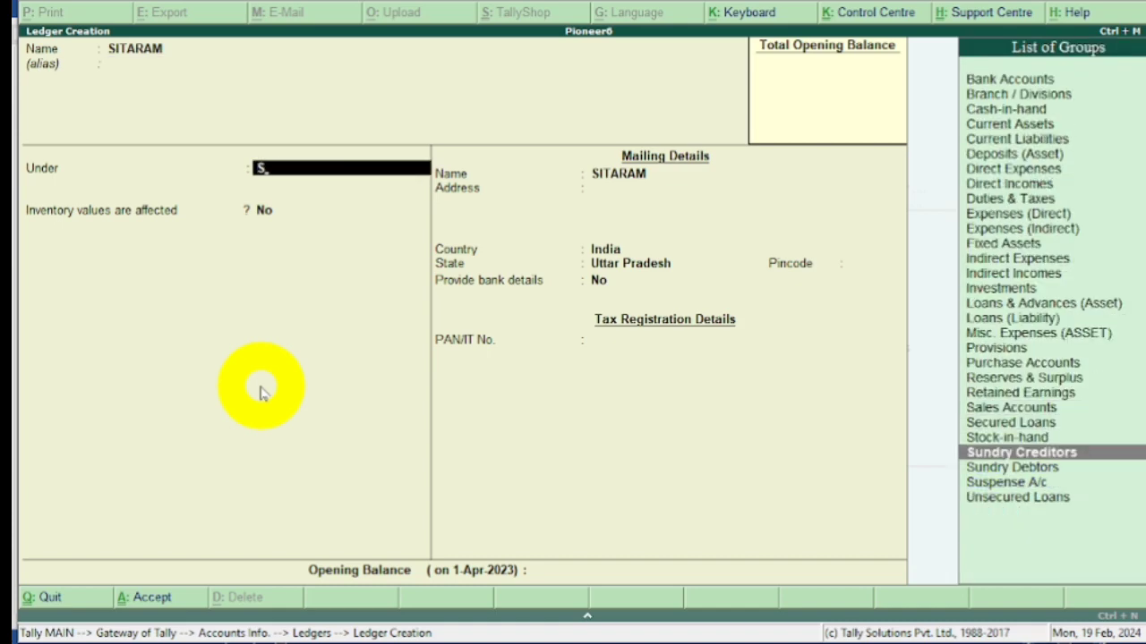
pyautogui.press('Return')
pyautogui.press('Return')
pyautogui.press('Return')
pyautogui.press('Return')
pyautogui.press('Return')
pyautogui.press('Return')
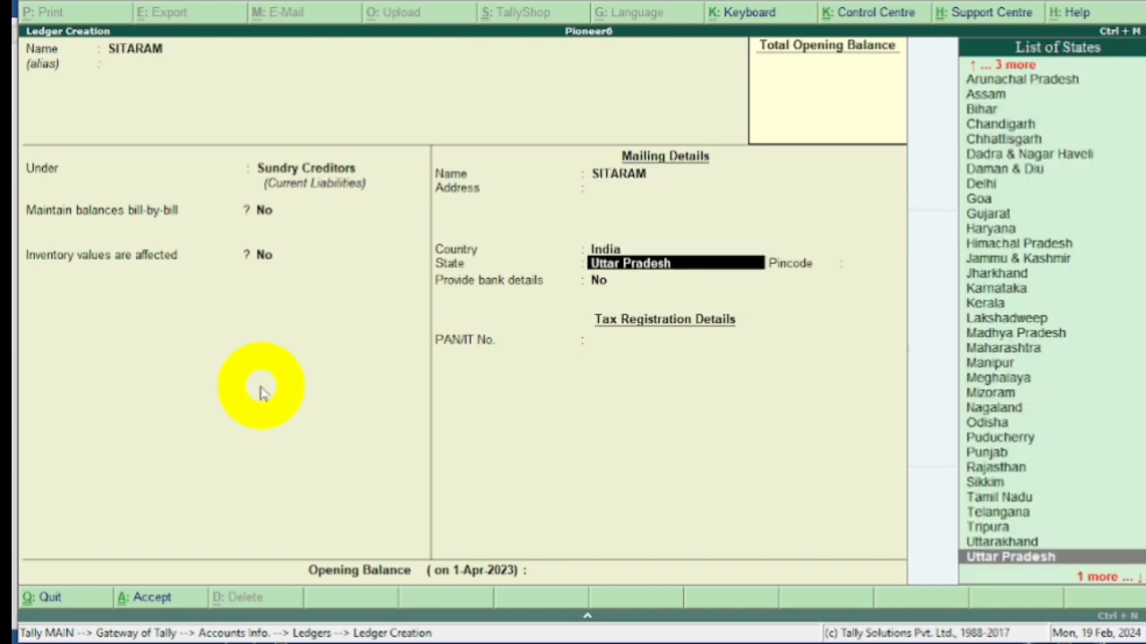
pyautogui.press('Return')
pyautogui.press('Return')
pyautogui.press('Return')
pyautogui.press('Return')
pyautogui.press('Return')
pyautogui.press('Return')
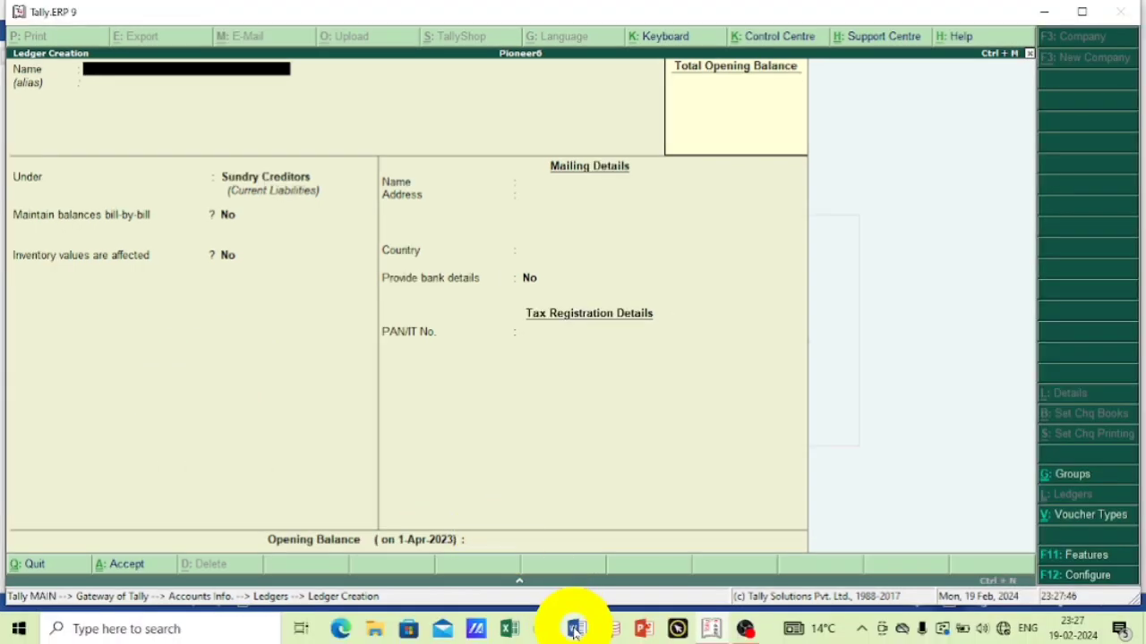
# Look up the annual insurance instalment in the Word exercise, and start a Tally ledger named INSURANCE PRE without an alias.
pyautogui.click(572, 625)
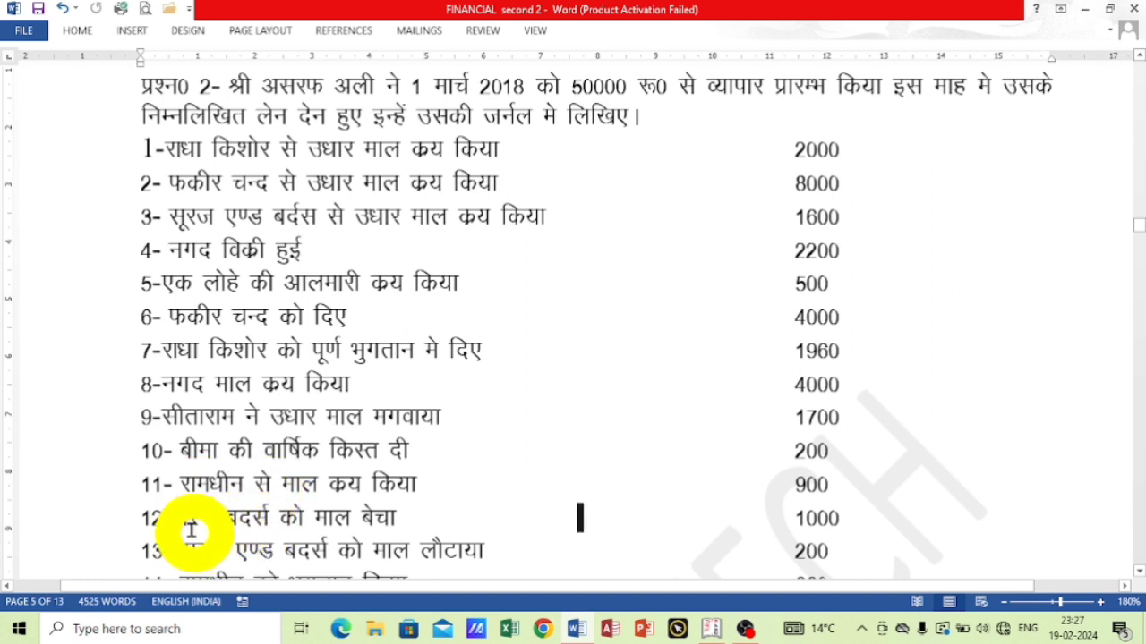
pyautogui.scroll(-2, 392, 503)
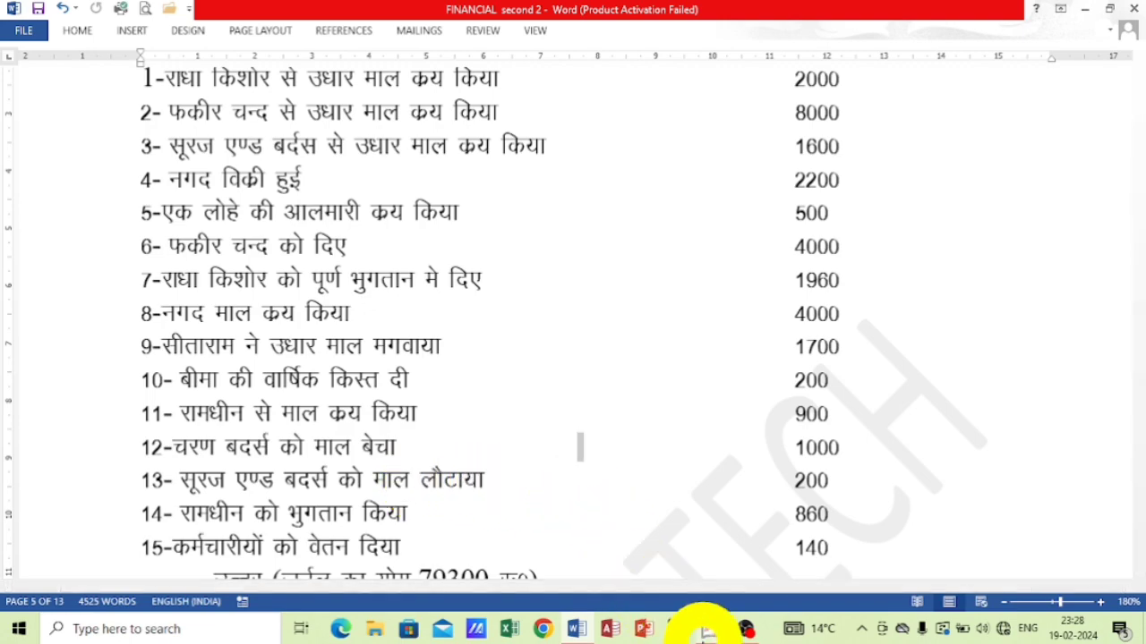
pyautogui.click(707, 627)
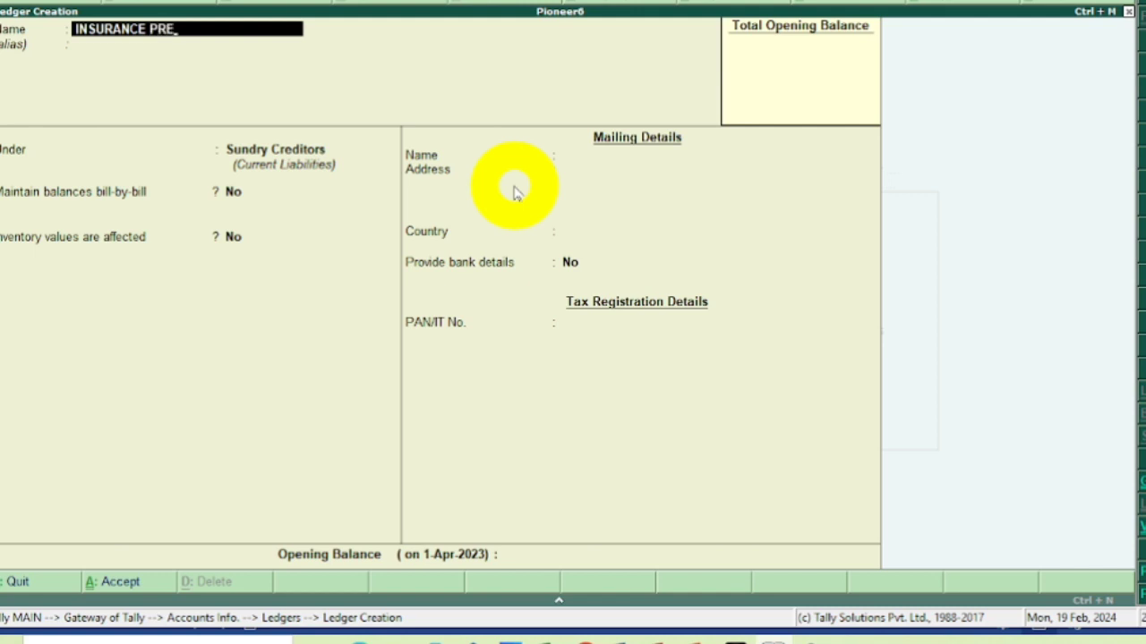
pyautogui.press('Return')
pyautogui.press('Return')
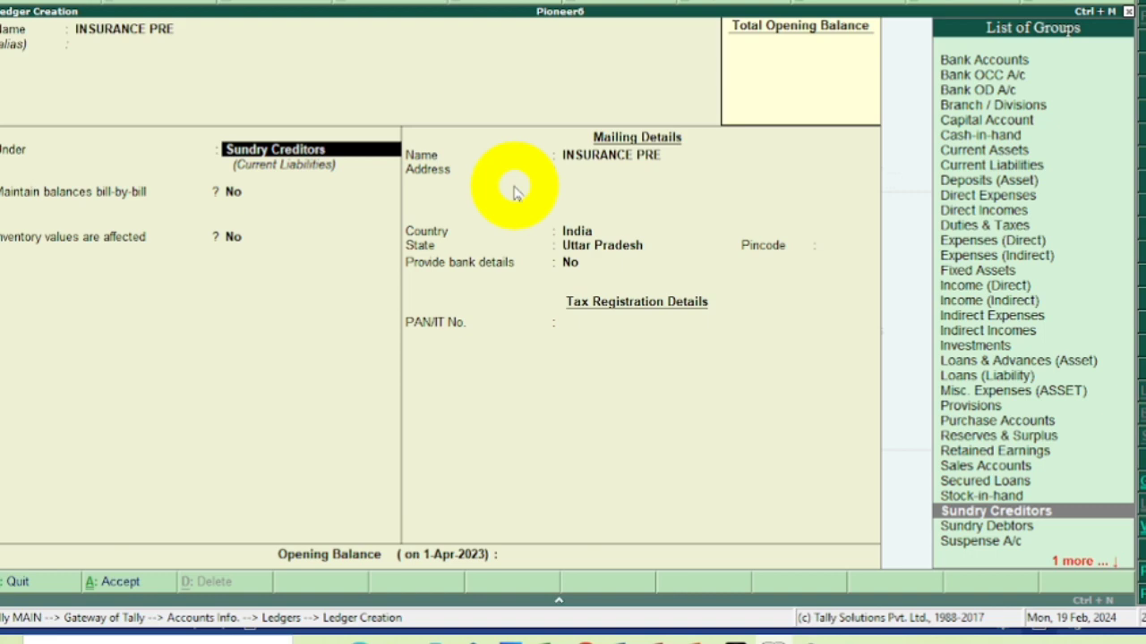
# Place the INSURANCE PRE ledger under Indirect Expenses, keep inventory values unaffected, and save it with the remaining defaults.
pyautogui.write('I')
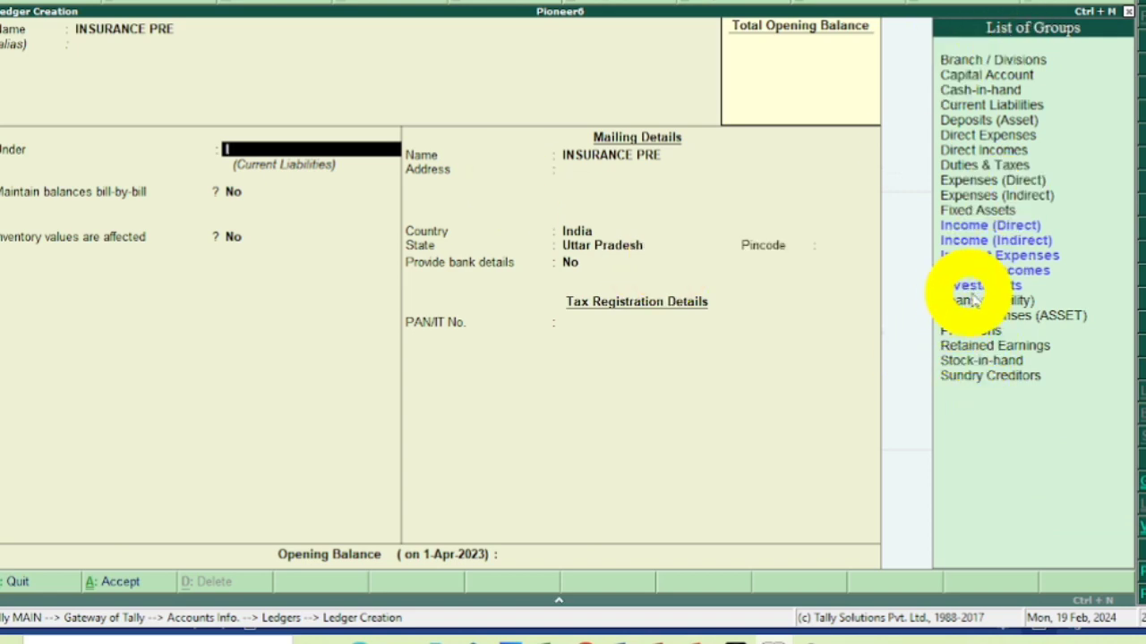
pyautogui.click(985, 257)
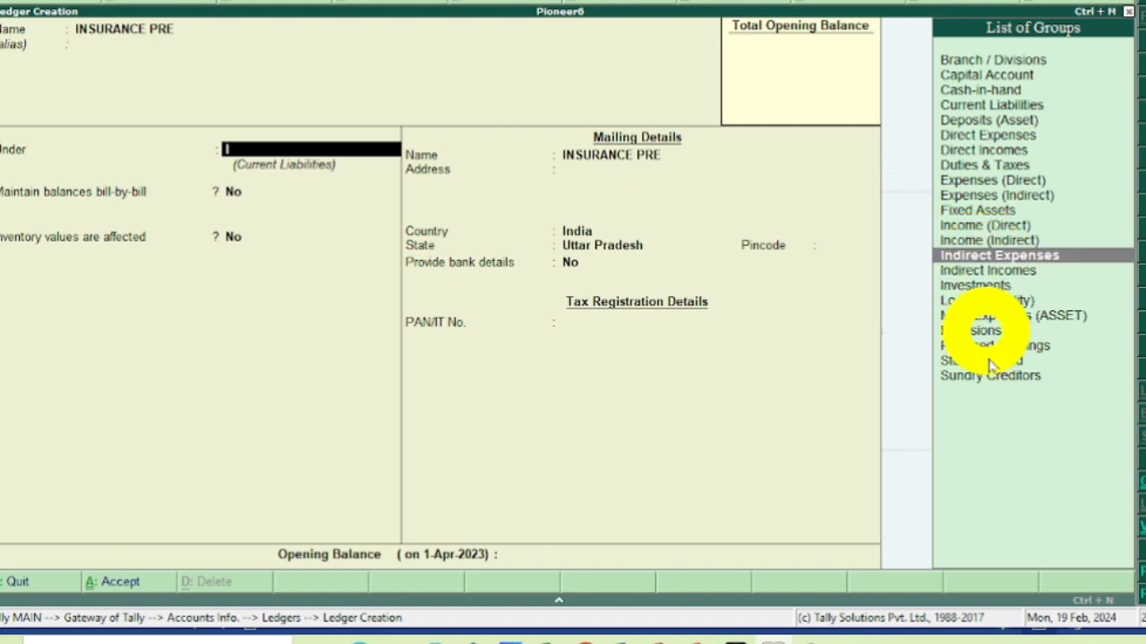
pyautogui.press('Return')
pyautogui.press('Return')
pyautogui.press('Return')
pyautogui.press('Return')
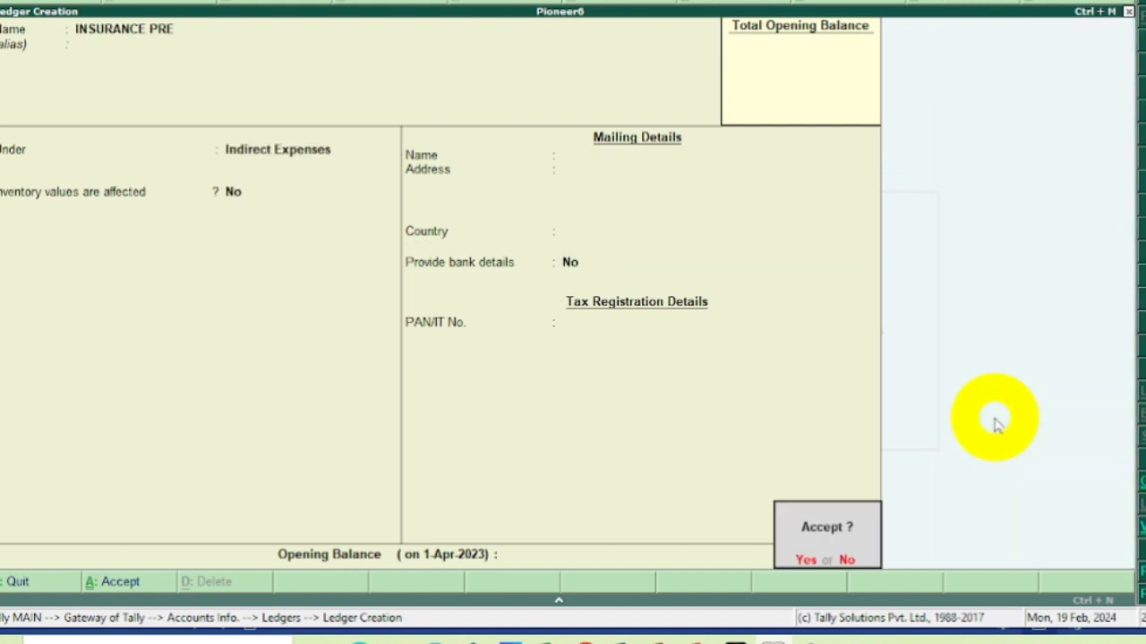
pyautogui.press('Return')
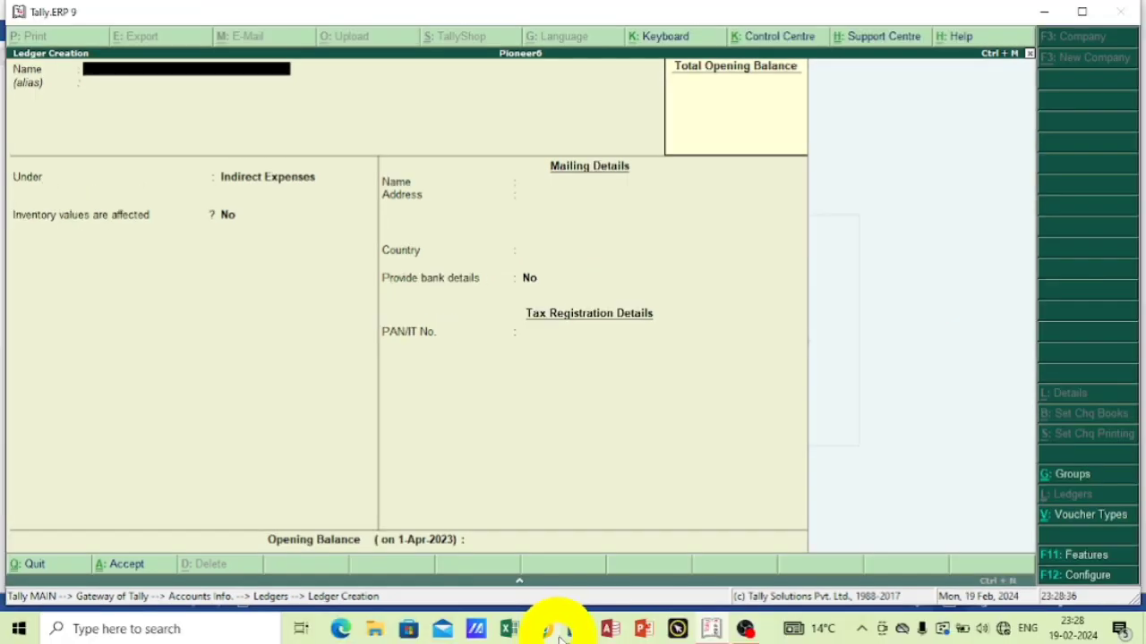
# Look up transaction 11 in the Word exercise, and start a Tally ledger named after its supplier, without an alias.
pyautogui.click(573, 629)
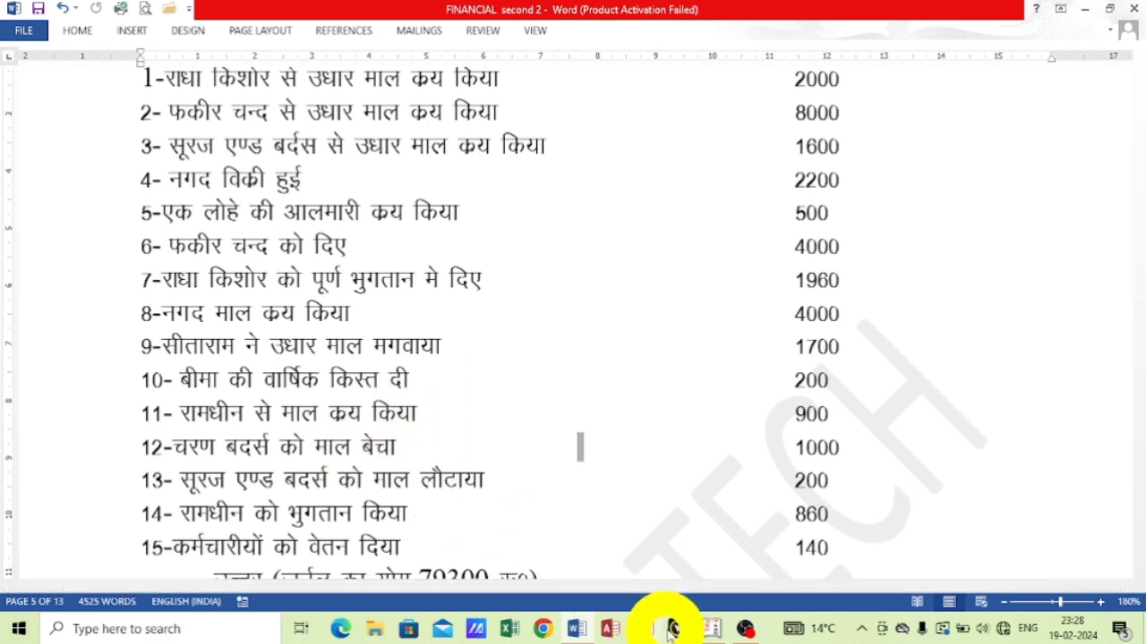
pyautogui.click(707, 629)
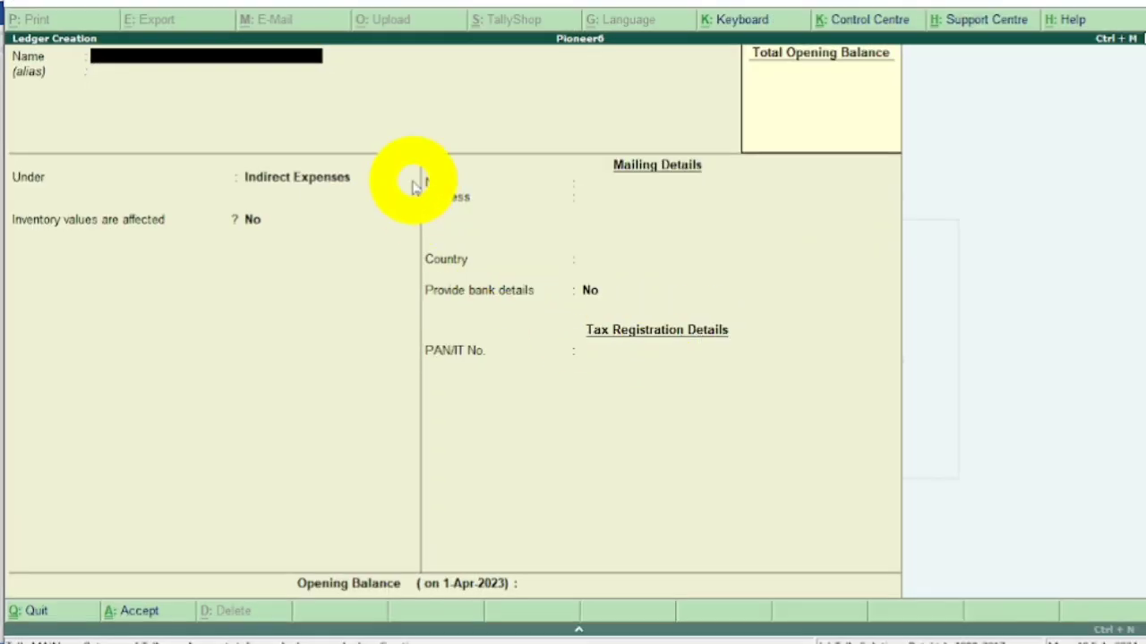
pyautogui.write('RAMDIN')
pyautogui.press('Return')
pyautogui.press('Return')
# Place the transaction 11 supplier's ledger under Sundry Creditors and save it with the default details.
pyautogui.write('S')
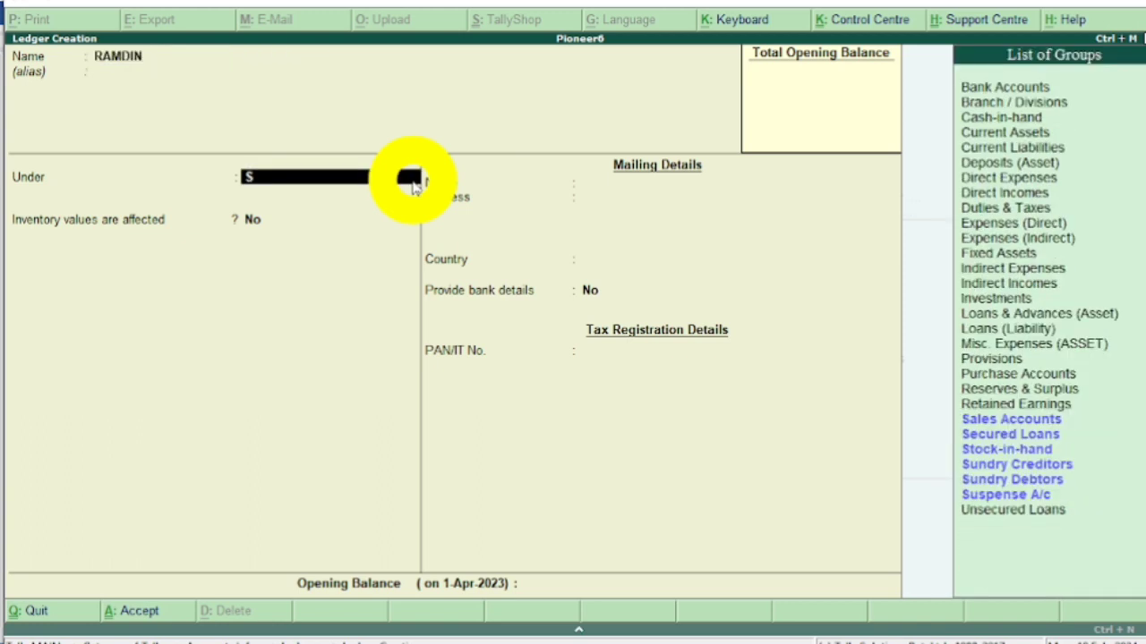
pyautogui.press('Down')
pyautogui.press('Down')
pyautogui.press('Down')
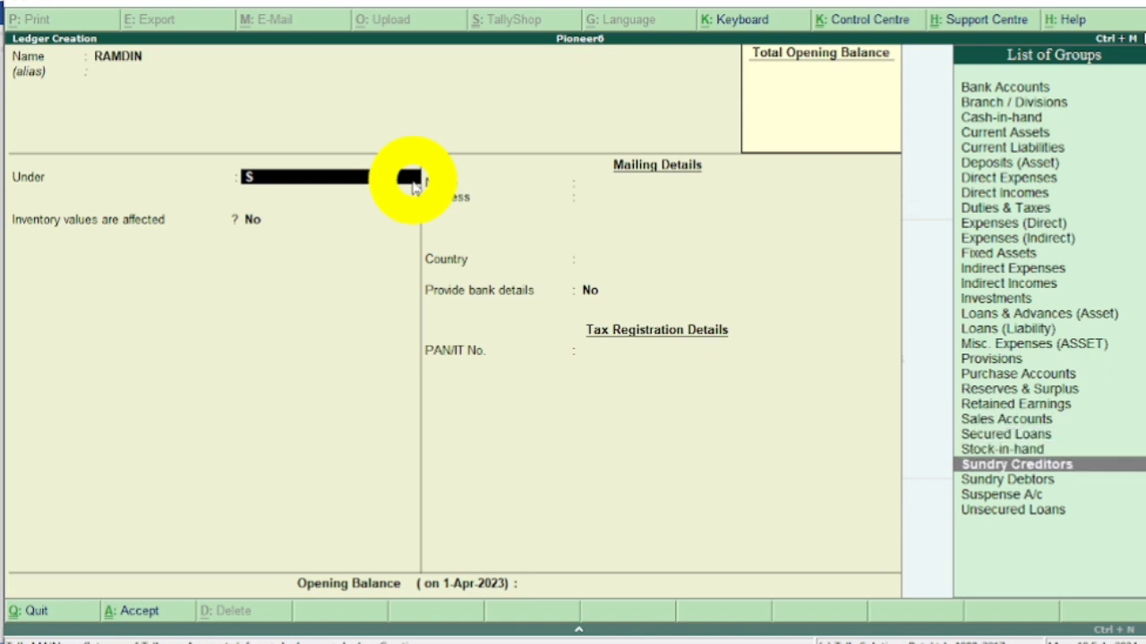
pyautogui.press('Return')
pyautogui.press('Return')
pyautogui.press('Return')
pyautogui.press('Return')
pyautogui.press('Return')
pyautogui.press('Return')
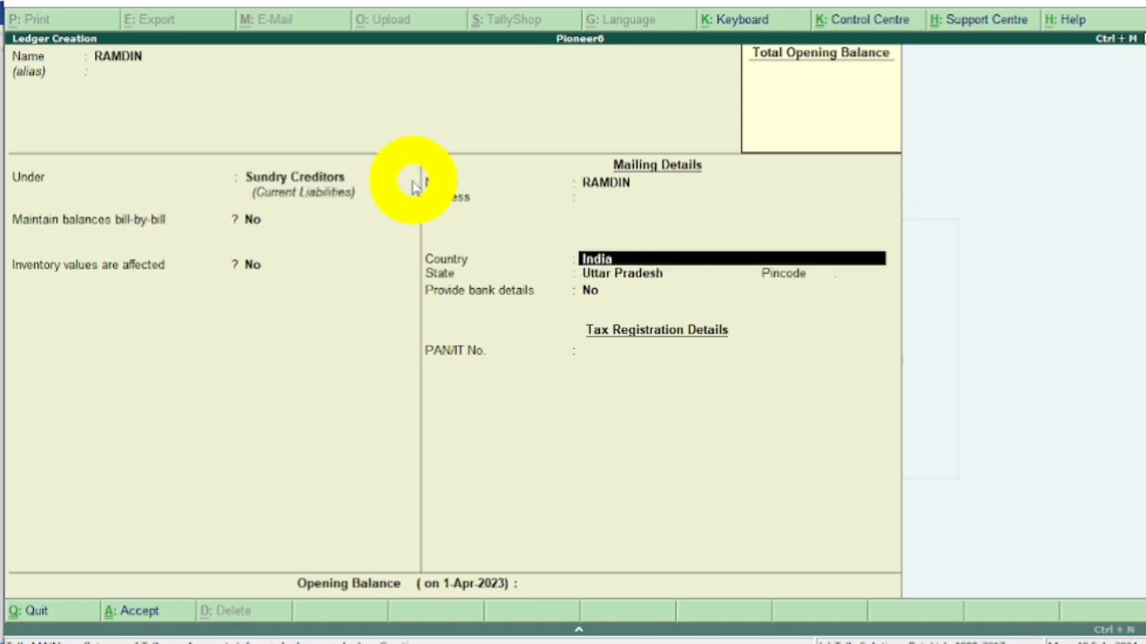
pyautogui.press('Return')
pyautogui.press('Return')
pyautogui.press('Return')
pyautogui.press('Return')
pyautogui.press('Return')
pyautogui.press('Return')
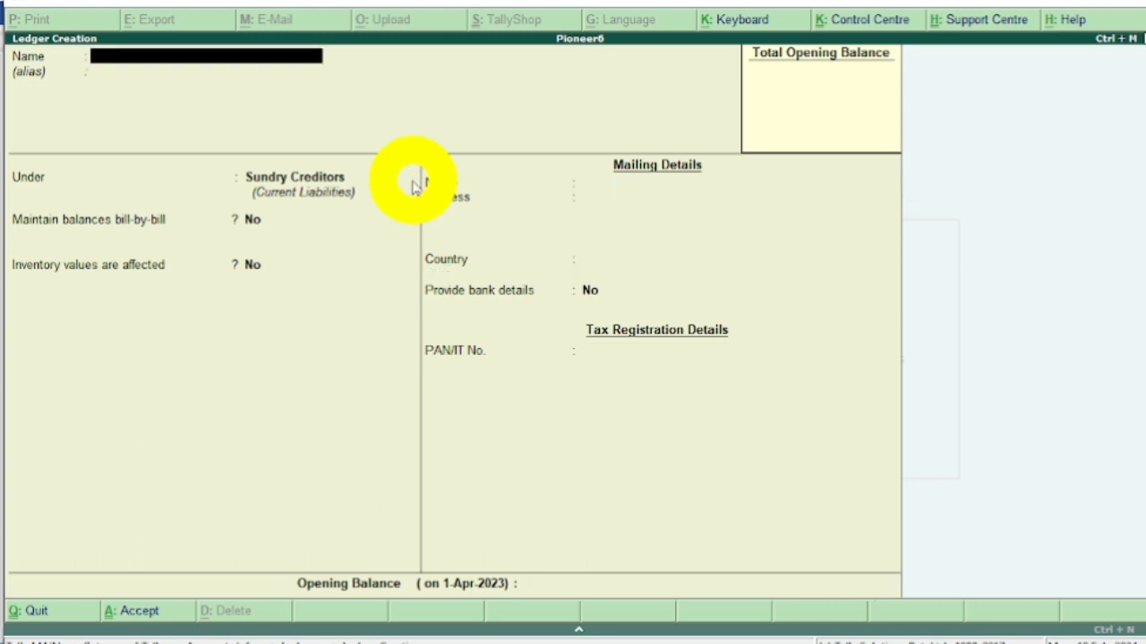
# Start a ledger named CHARAN BROTHER for the customer in transaction 12, without an alias.
pyautogui.write('CHARAN B')
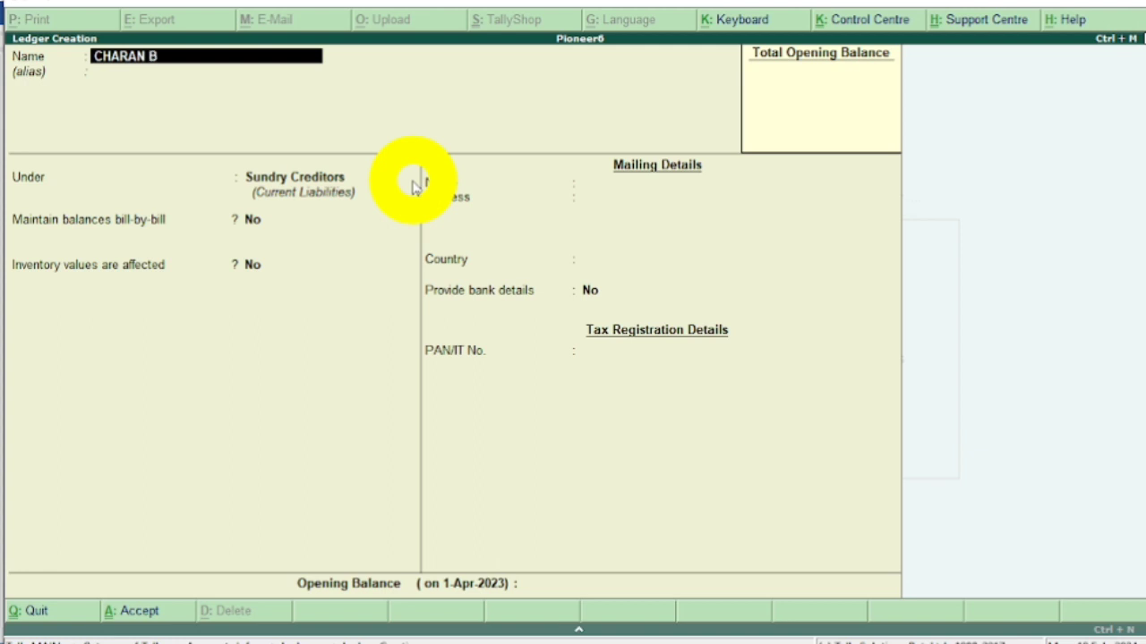
pyautogui.write('ROTHER')
pyautogui.press('Return')
pyautogui.press('Return')
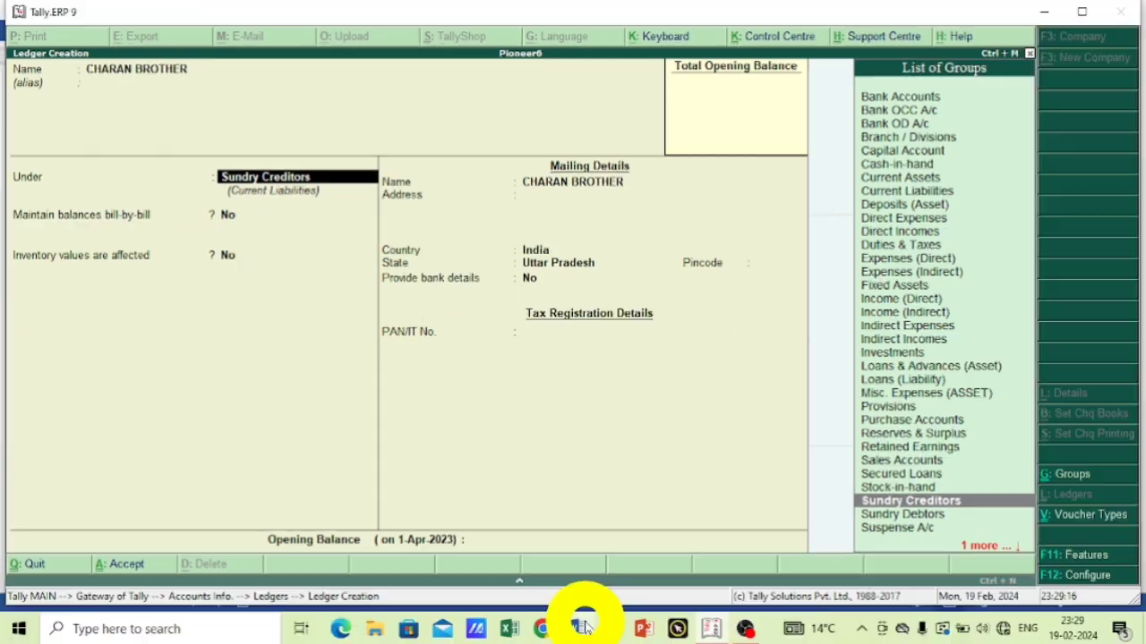
# Check transaction 12 in the Word exercise, and save the CHARAN BROTHER ledger in Tally under Sundry Debtors with default details.
pyautogui.click(583, 627)
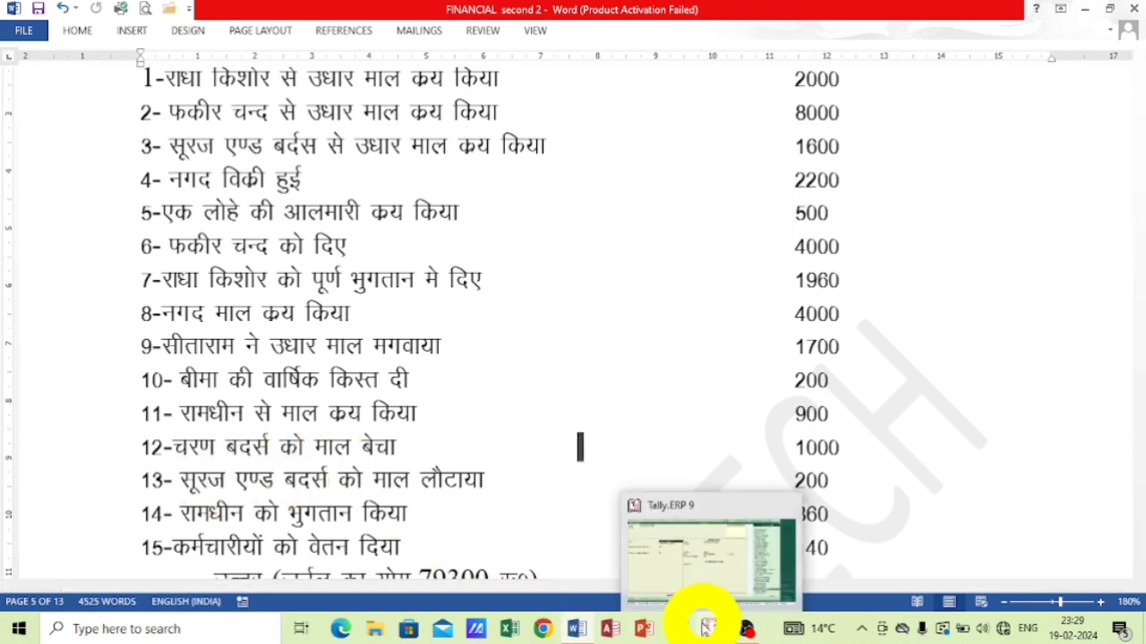
pyautogui.click(707, 628)
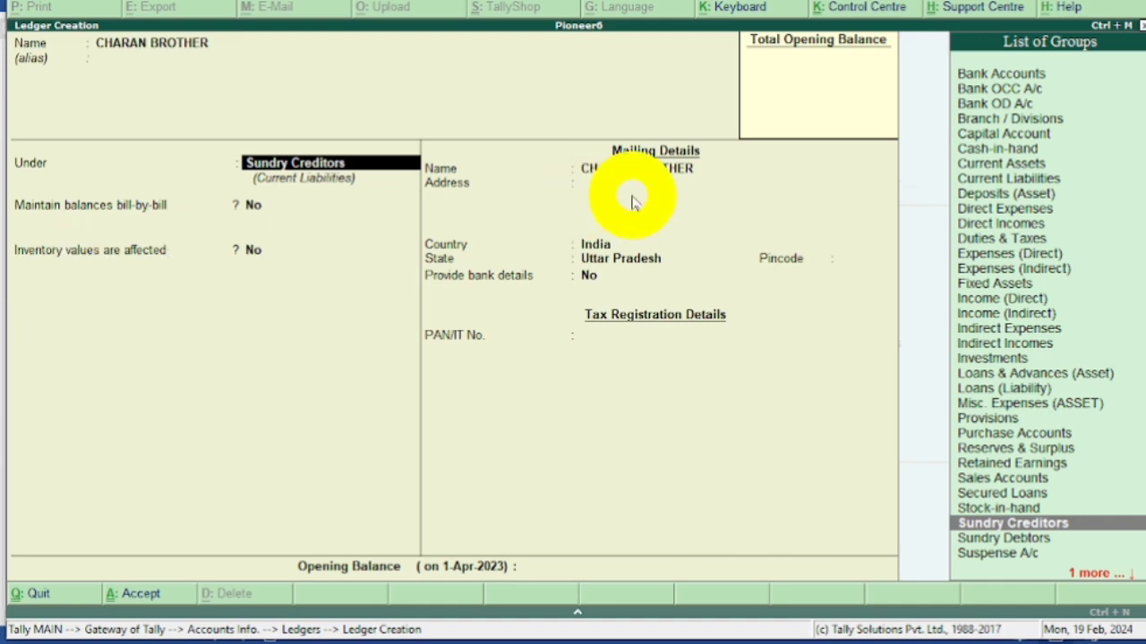
pyautogui.write('S')
pyautogui.press('Down')
pyautogui.press('Down')
pyautogui.press('Down')
pyautogui.press('Down')
pyautogui.press('Down')
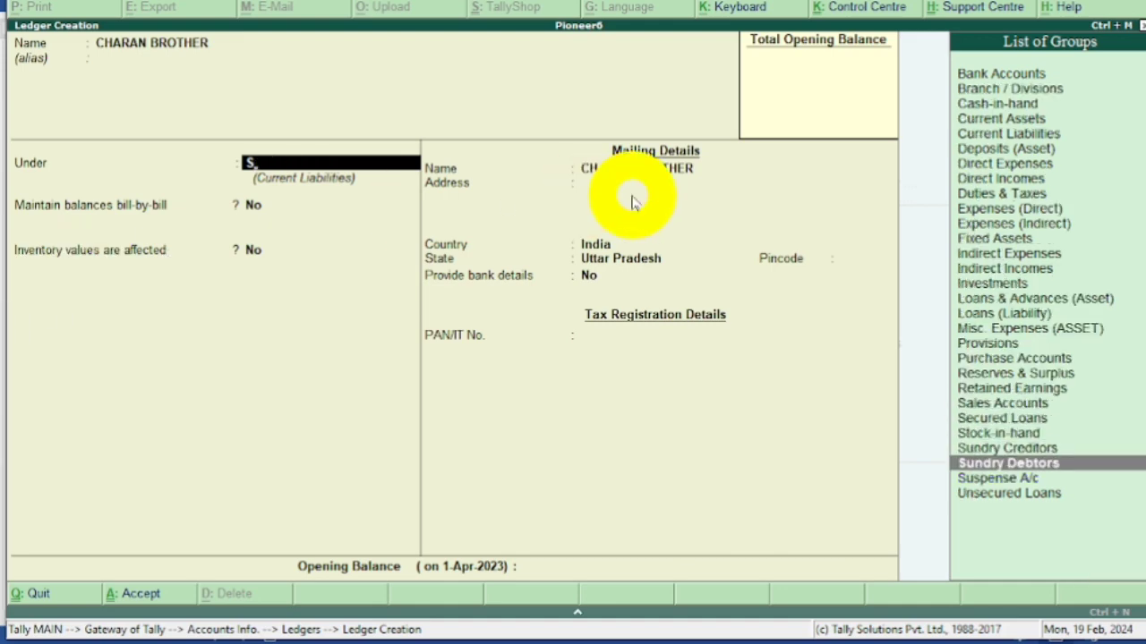
pyautogui.press('Return')
pyautogui.press('Return')
pyautogui.press('Return')
pyautogui.press('Return')
pyautogui.press('Return')
pyautogui.press('Return')
pyautogui.press('Return')
pyautogui.press('Return')
pyautogui.press('Return')
pyautogui.press('Return')
pyautogui.press('Return')
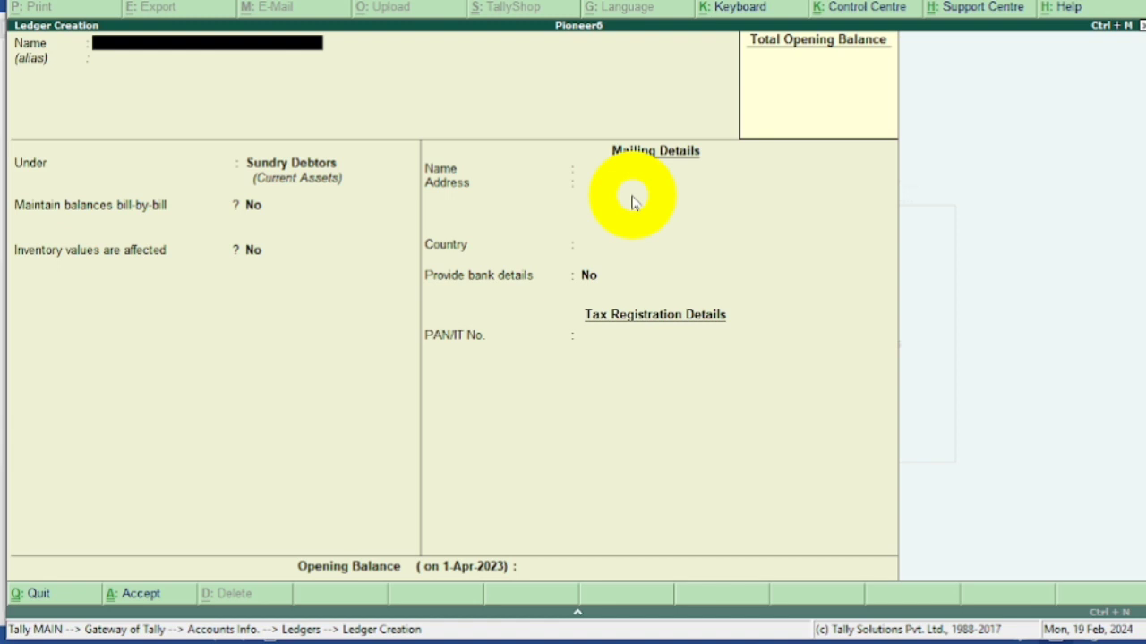
# Start a ledger named SALARY without an alias, checking the last transactions of the Word exercise.
pyautogui.write('SALARY')
pyautogui.press('Return')
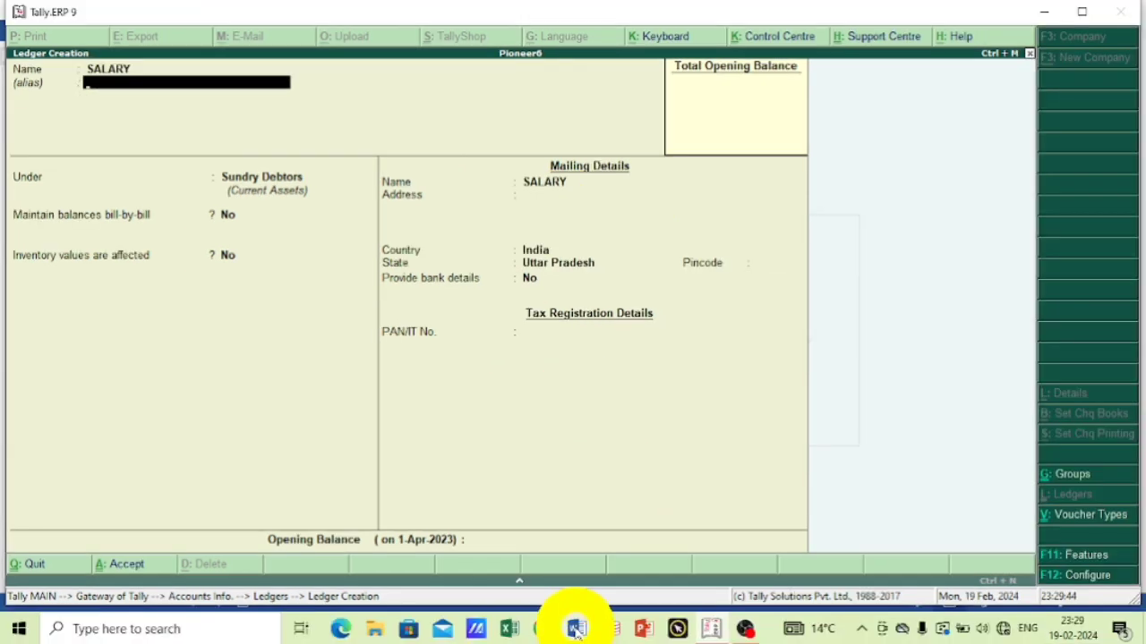
pyautogui.click(575, 630)
pyautogui.scroll(-1, 424, 473)
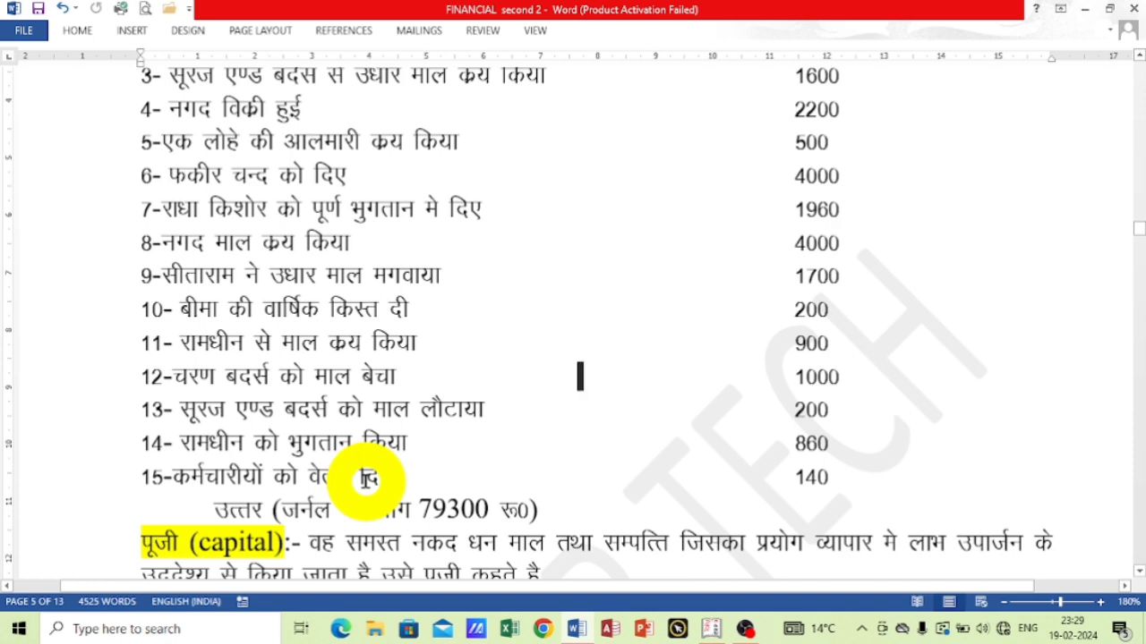
pyautogui.click(711, 626)
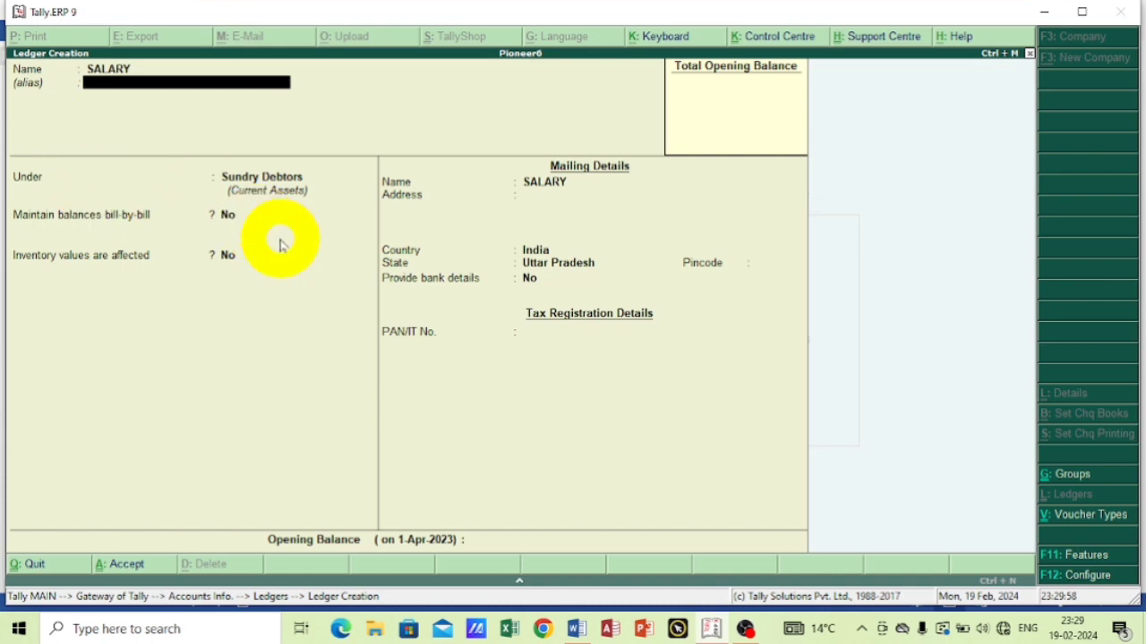
pyautogui.press('Return')
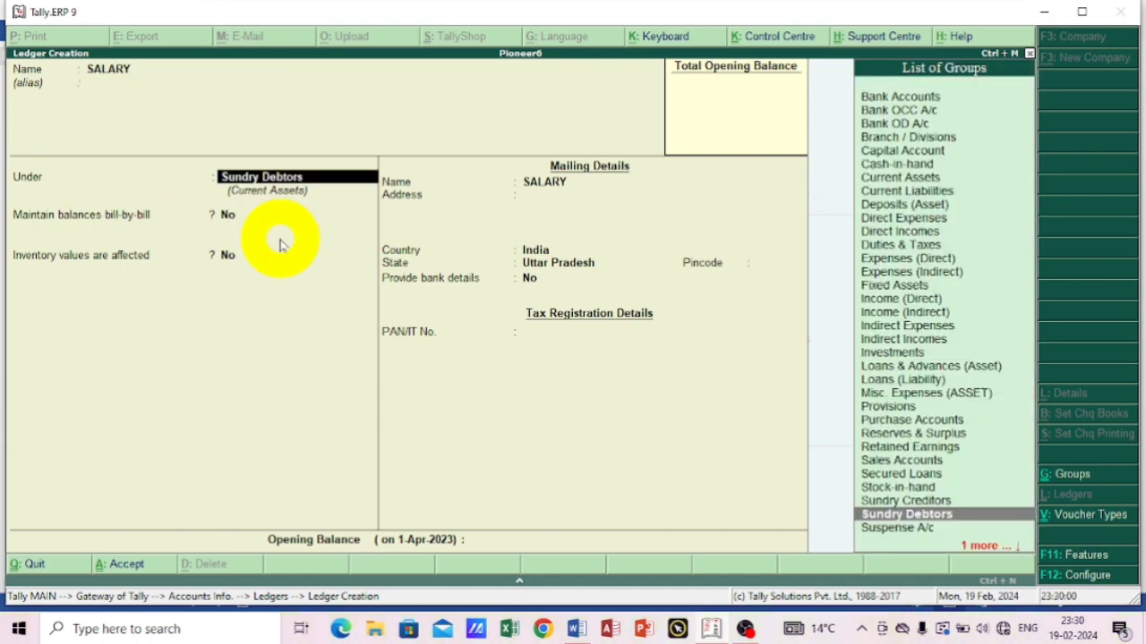
# Place the SALARY ledger under Indirect Expenses and save it with the default details.
pyautogui.write('i')
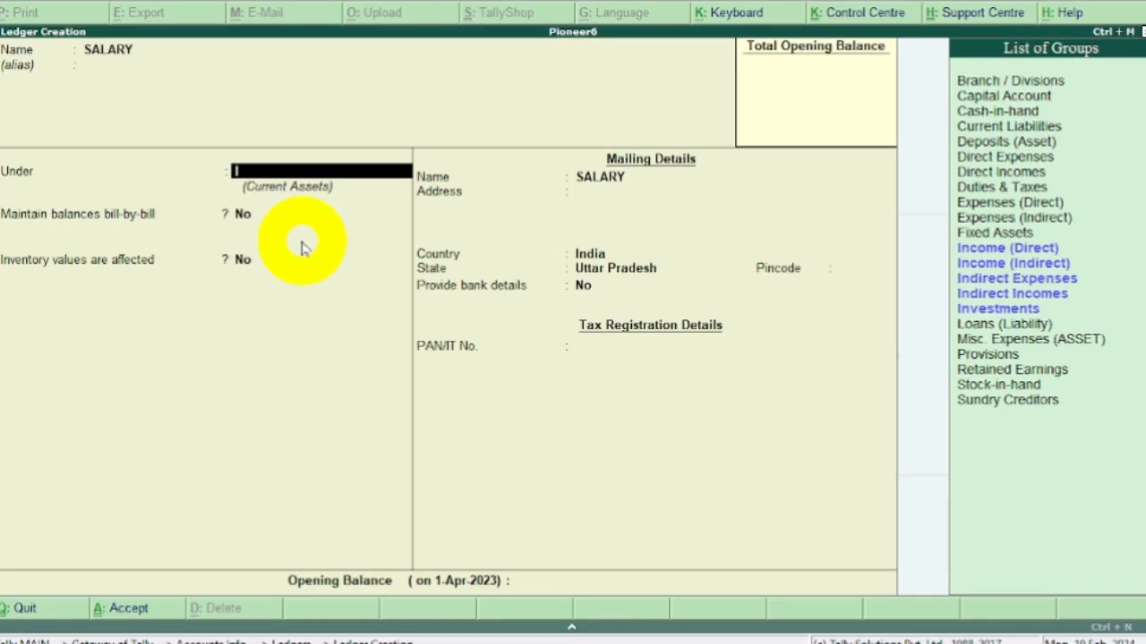
pyautogui.press('Down')
pyautogui.press('Down')
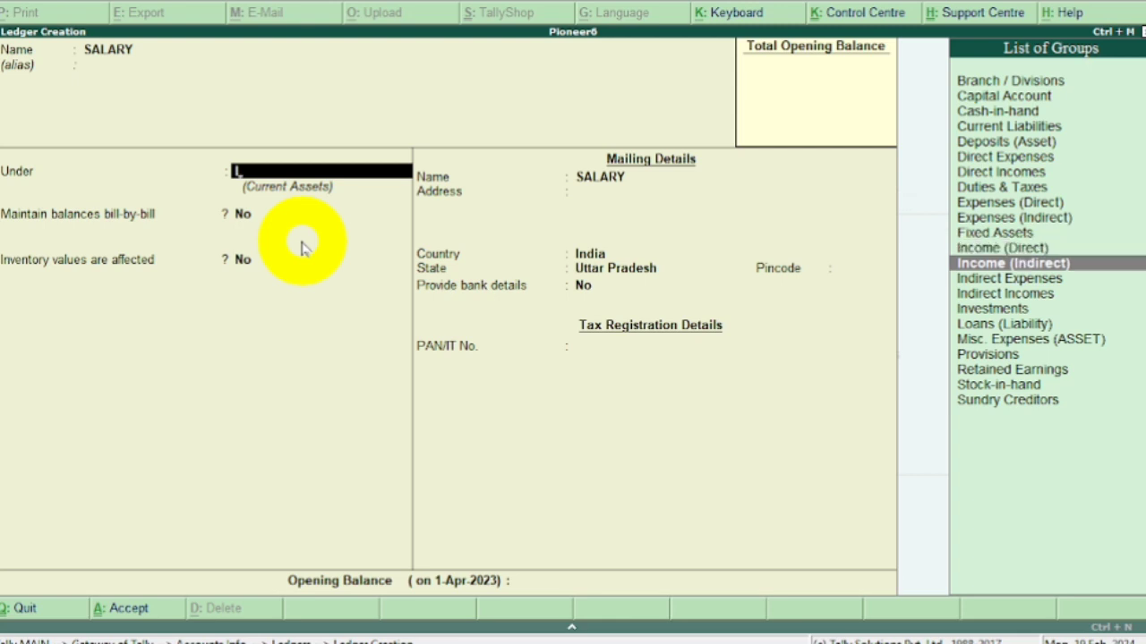
pyautogui.press('Down')
pyautogui.press('Return')
pyautogui.press('Return')
pyautogui.press('Return')
pyautogui.press('Return')
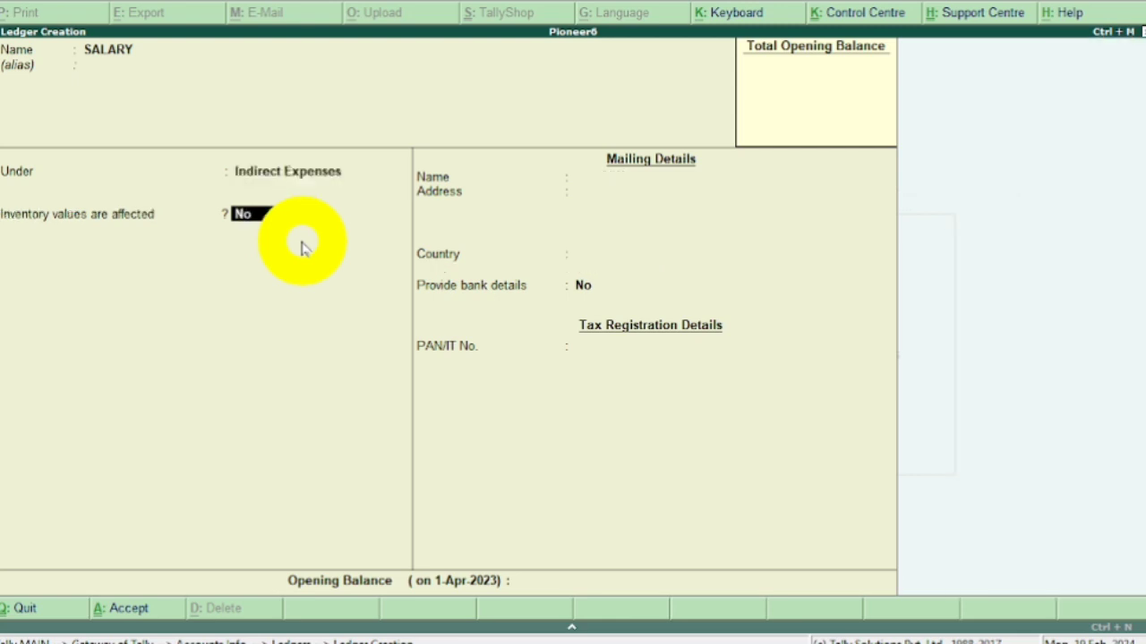
pyautogui.press('Return')
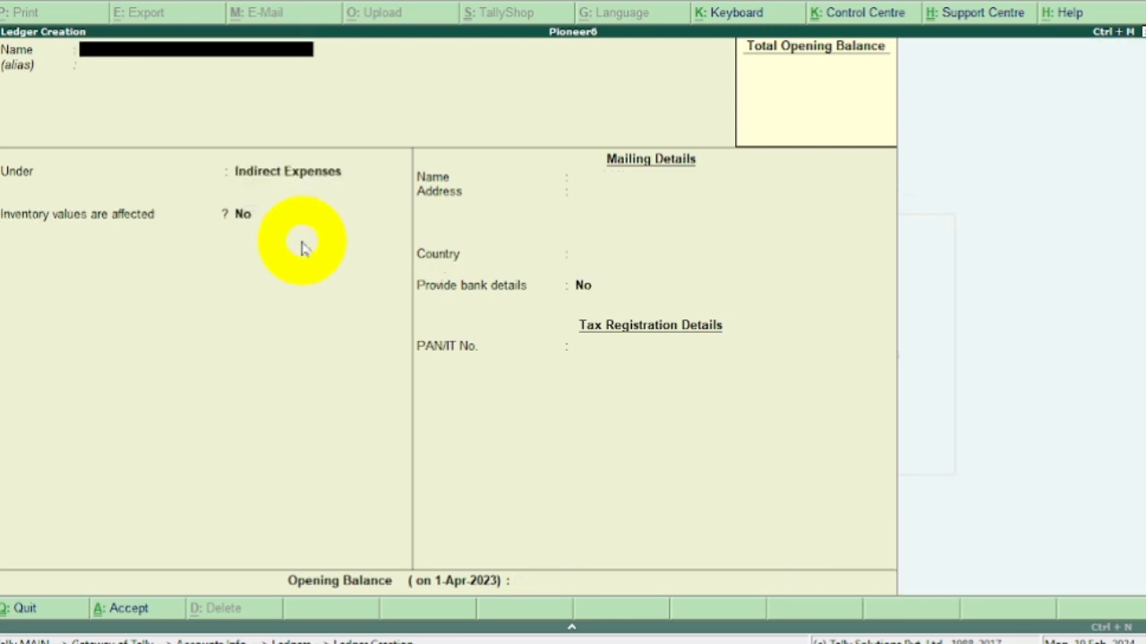
# Start a ledger named DISCOUNT without an alias, and check the journal exercise's transactions in Word before returning to Tally.
pyautogui.write('DiSCOUNT')
pyautogui.press('Return')
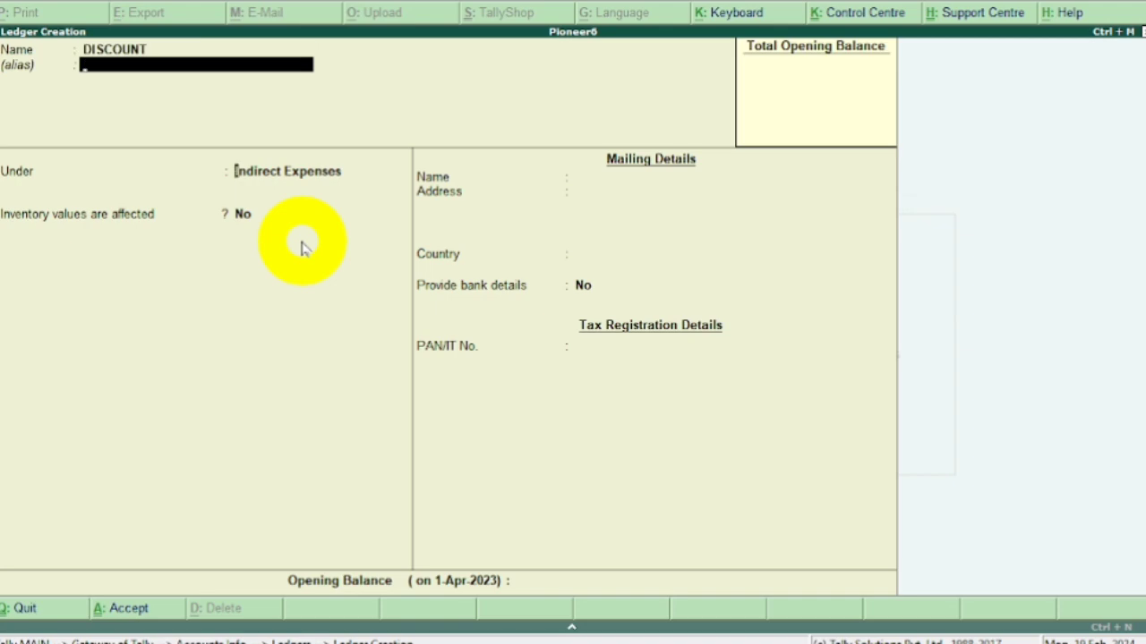
pyautogui.press('Return')
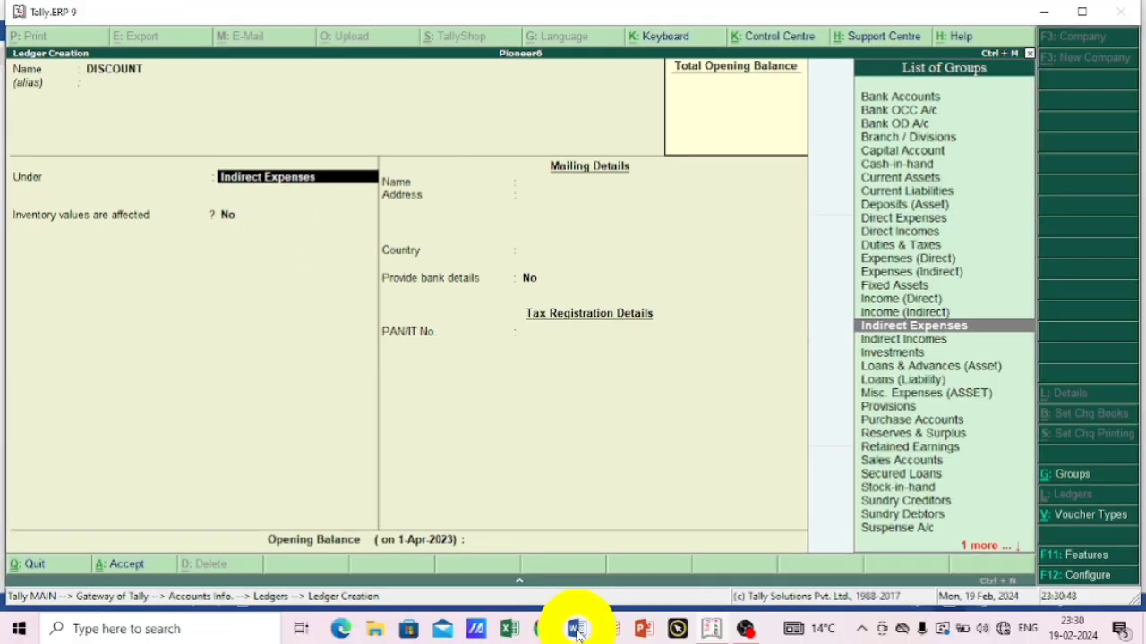
pyautogui.click(575, 629)
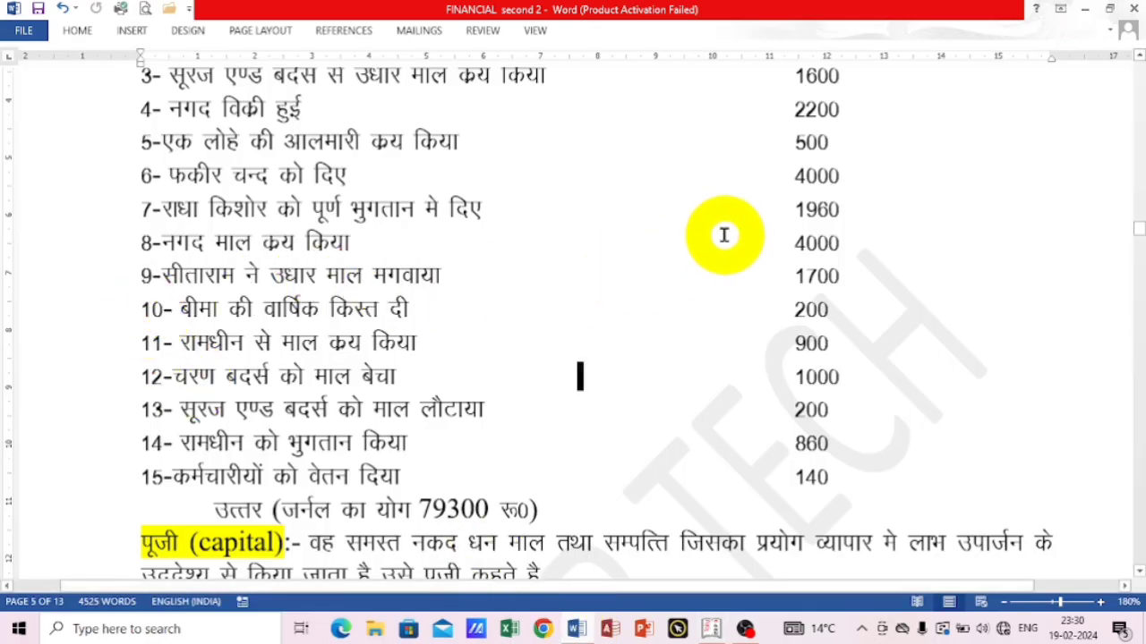
pyautogui.scroll(2, 725, 235)
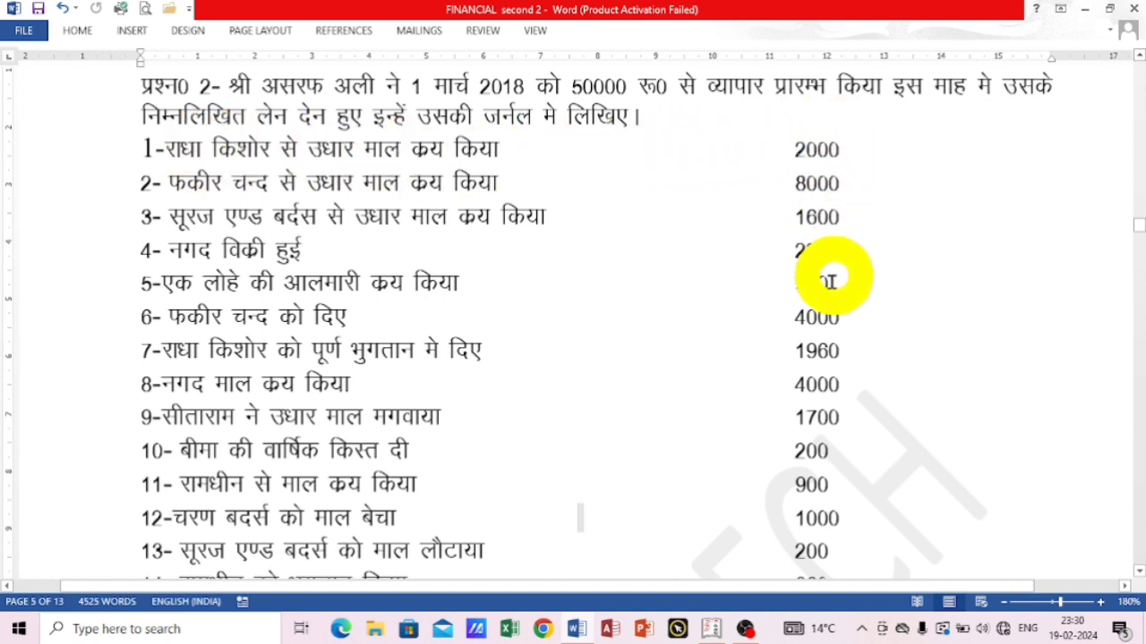
pyautogui.click(707, 626)
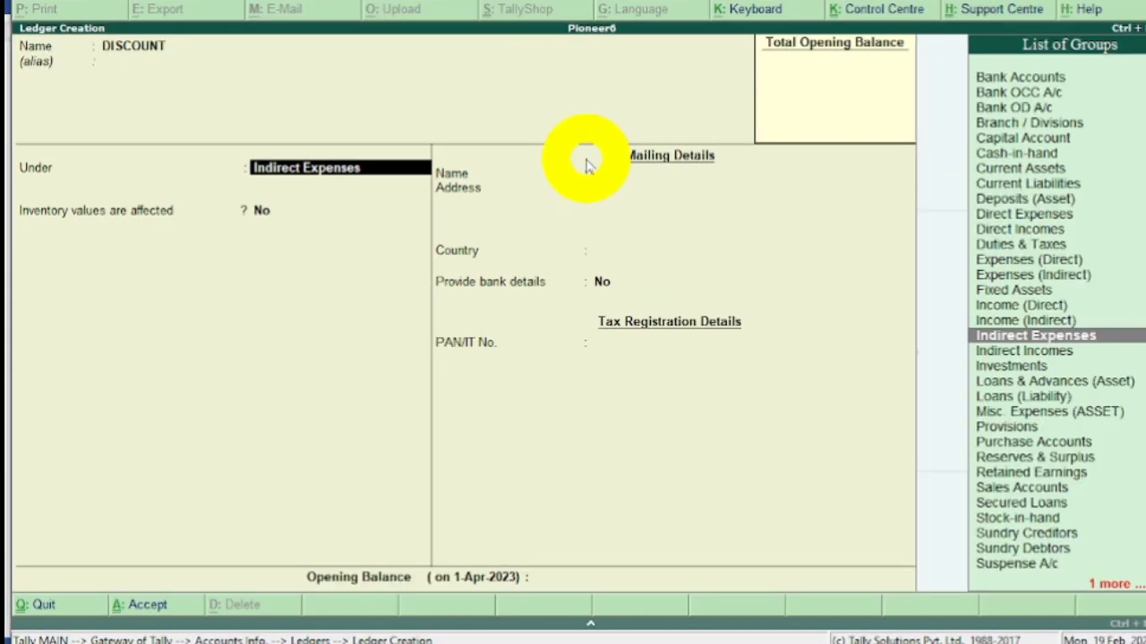
# Place the DISCOUNT ledger under Indirect Incomes and save it with the default details.
pyautogui.write('i')
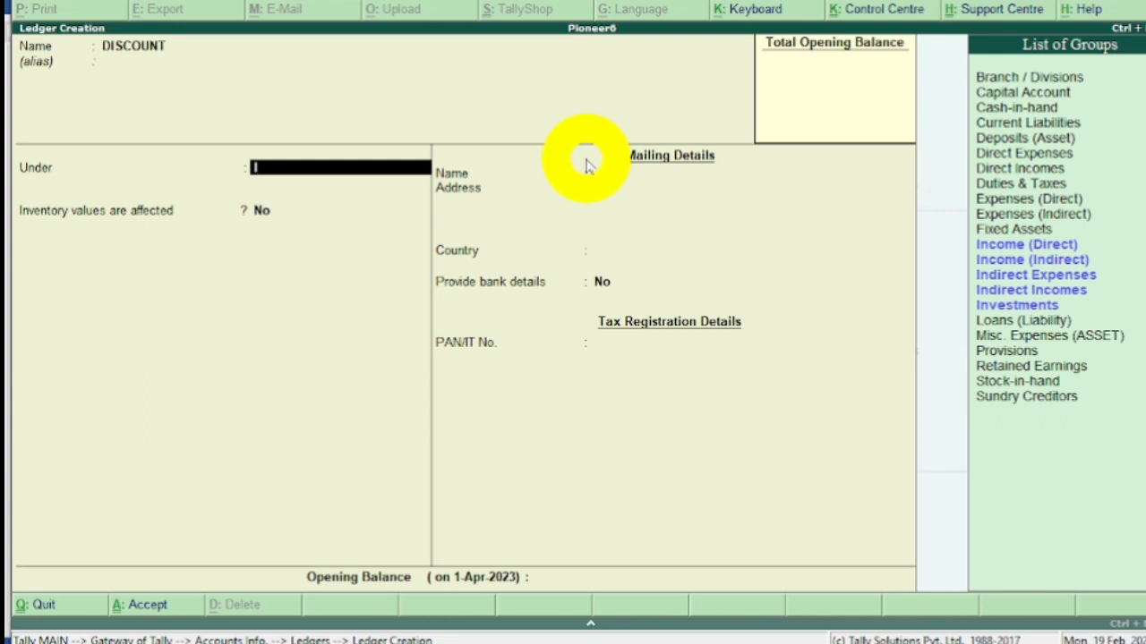
pyautogui.press('Down')
pyautogui.press('Down')
pyautogui.press('Down')
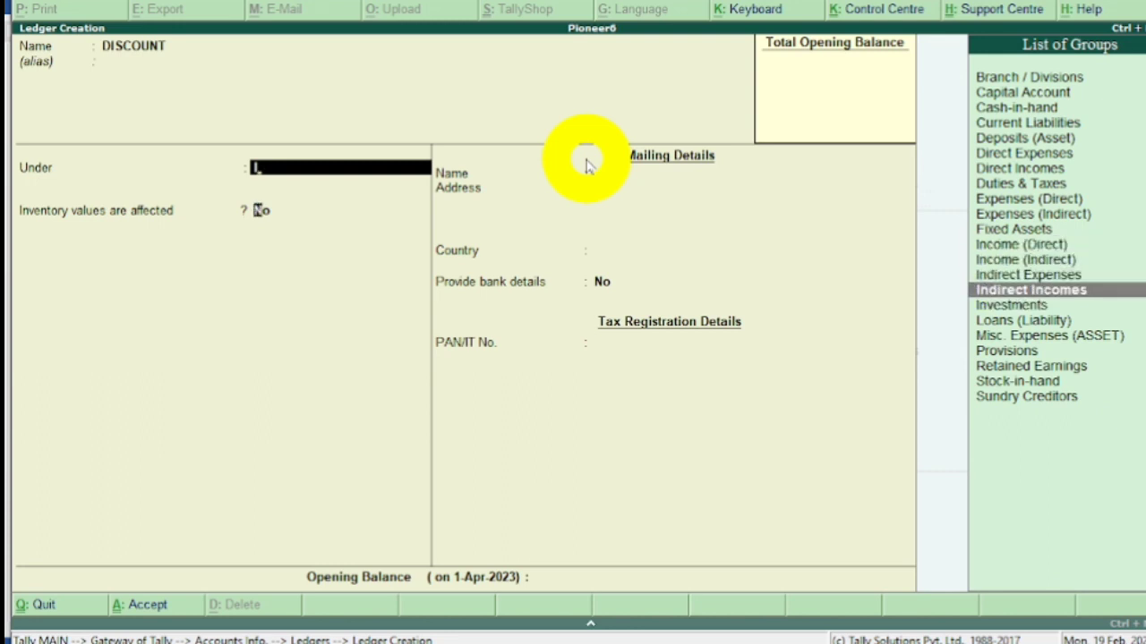
pyautogui.press('Return')
pyautogui.press('Return')
pyautogui.press('Return')
pyautogui.press('Return')
pyautogui.press('Return')
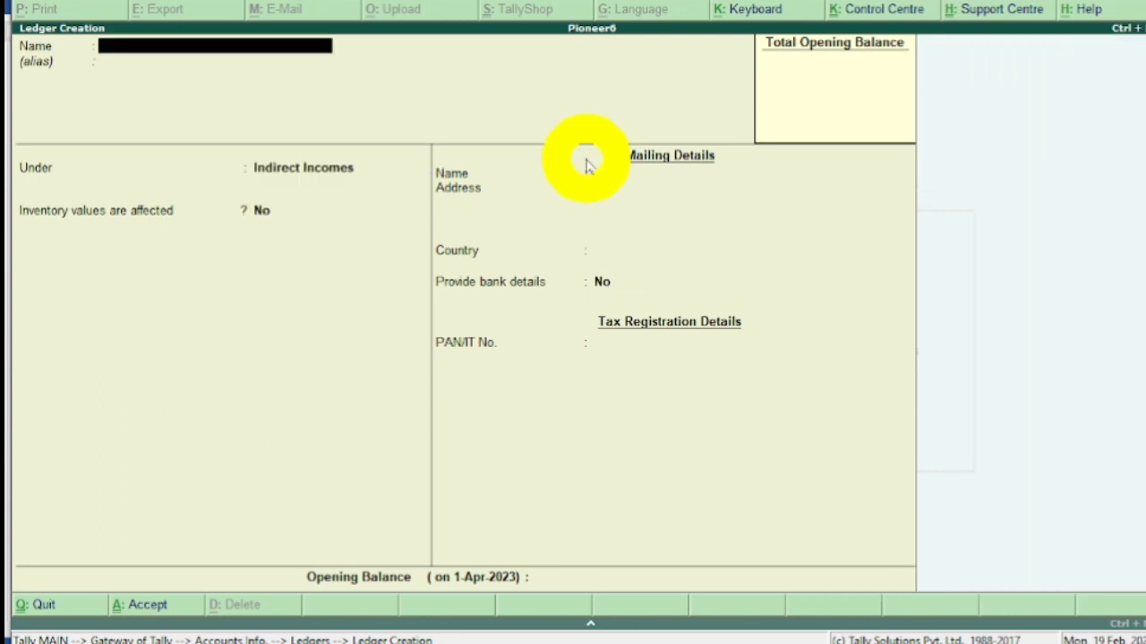
# Start a ledger named PURCHASE RETURN without an alias.
pyautogui.write('PURCHASE RE')
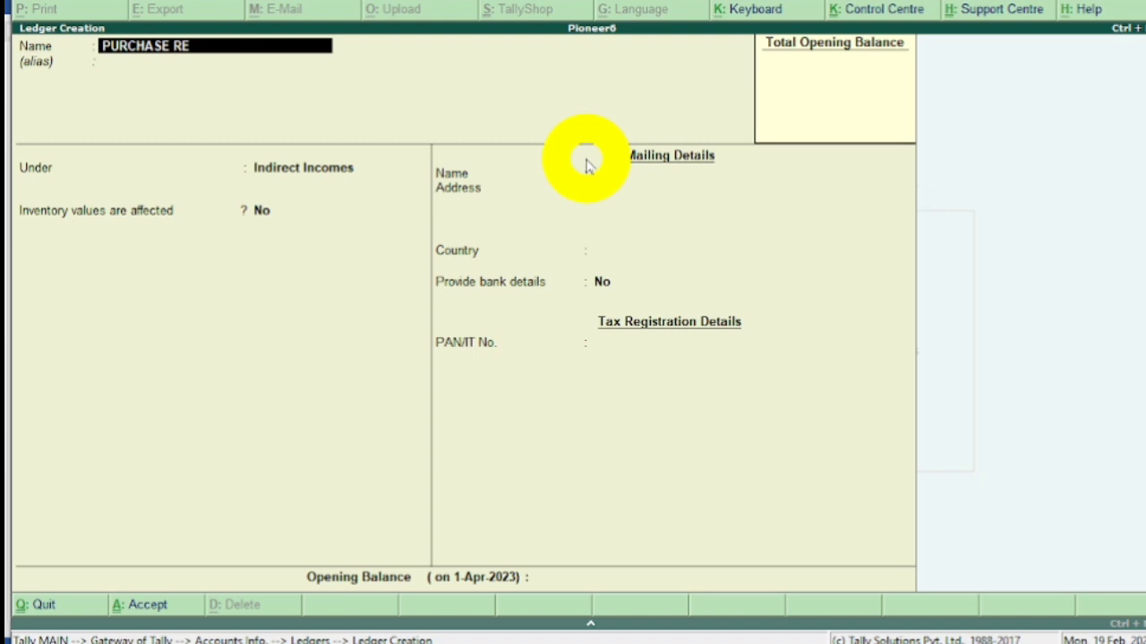
pyautogui.write('TURN')
pyautogui.press('Return')
pyautogui.press('Return')
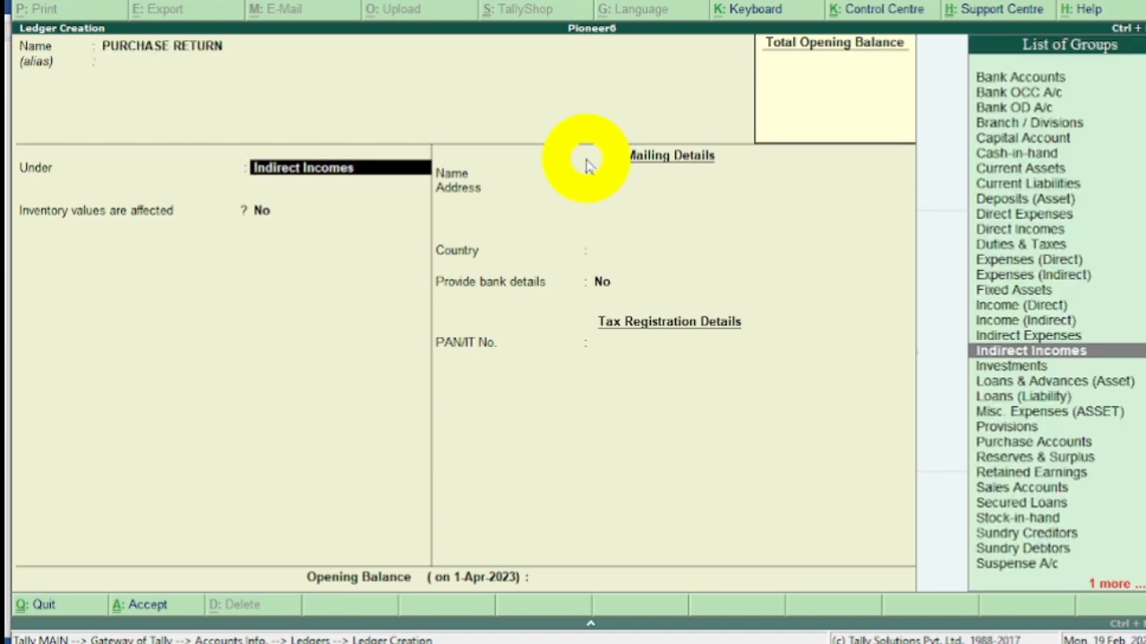
# Save the PURCHASE RETURN ledger under Purchase Accounts with default details, and leave ledger creation.
pyautogui.write('P')
pyautogui.press('Down')
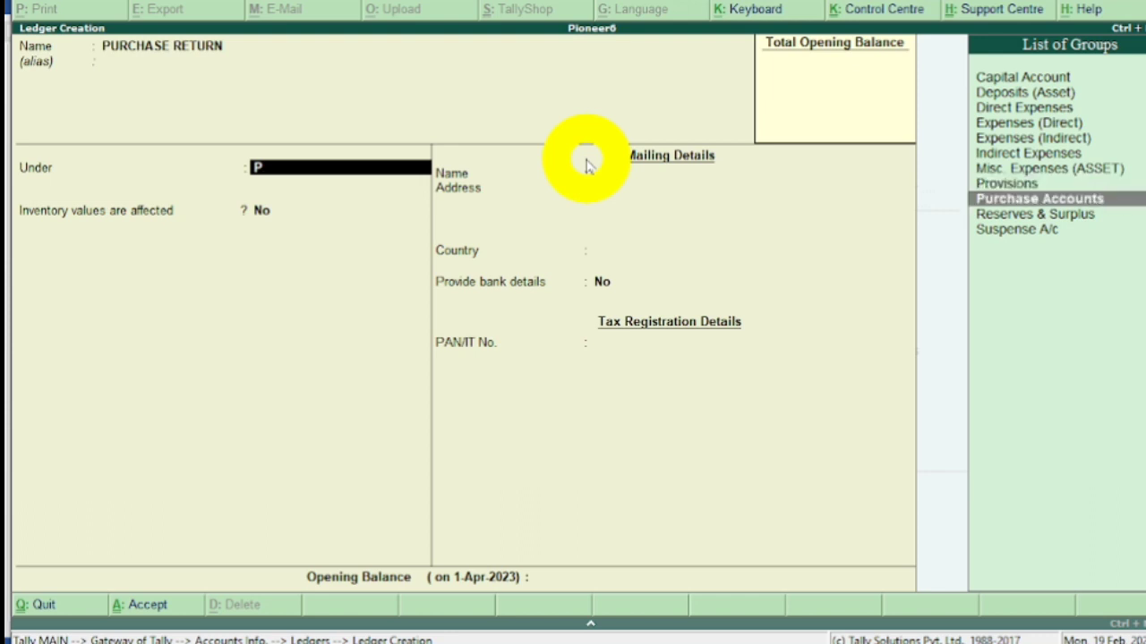
pyautogui.press('Return')
pyautogui.press('Return')
pyautogui.press('Return')
pyautogui.press('Return')
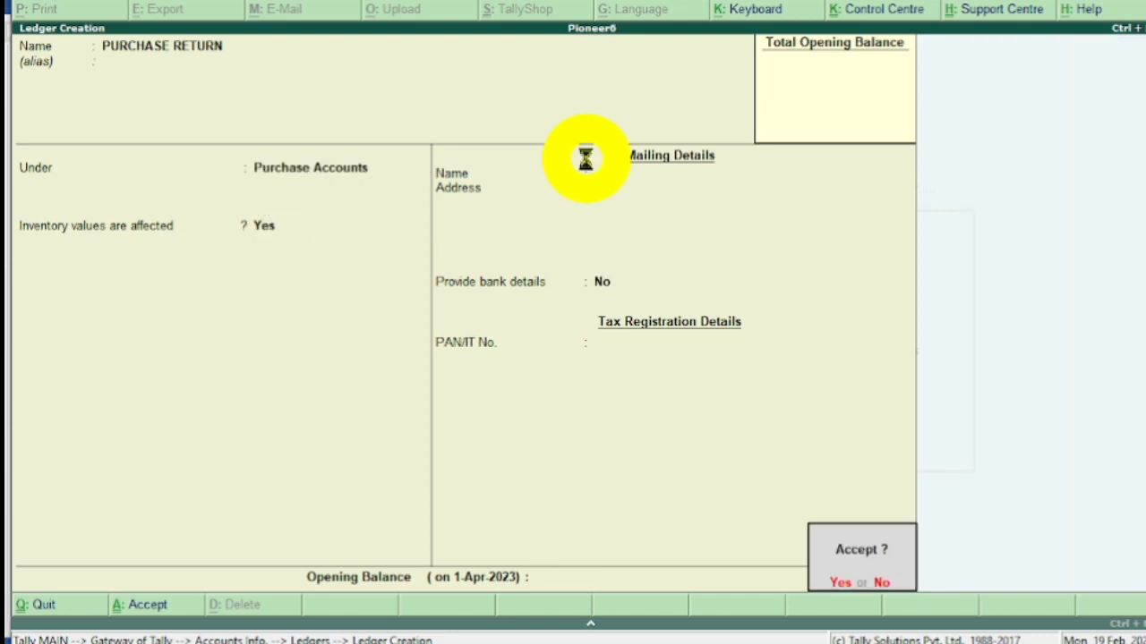
pyautogui.press('Return')
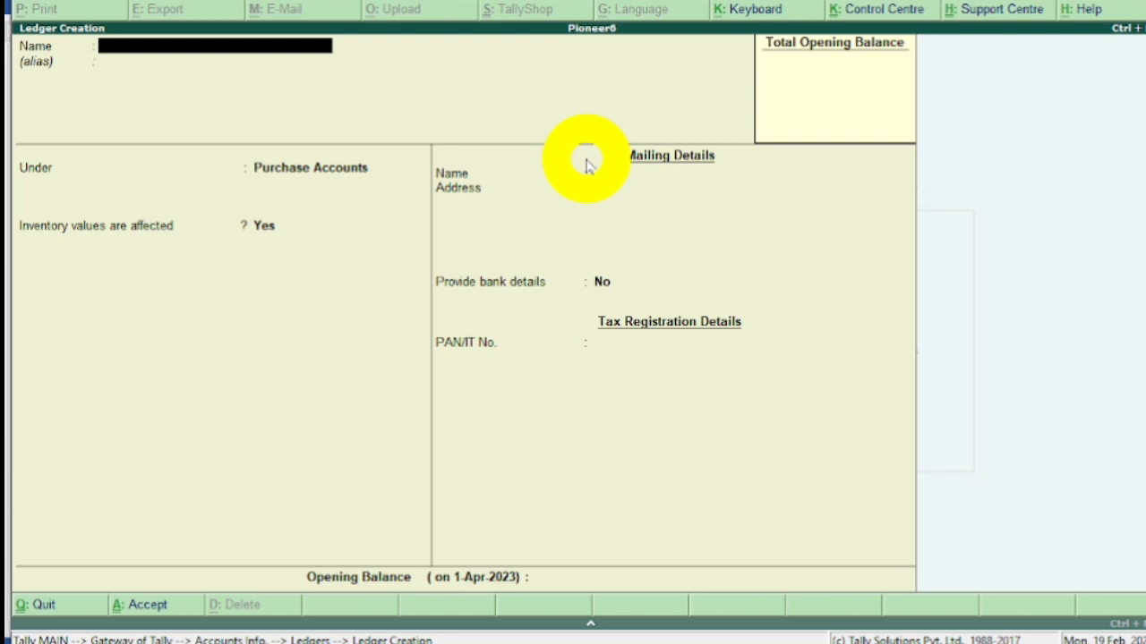
pyautogui.press('Escape')
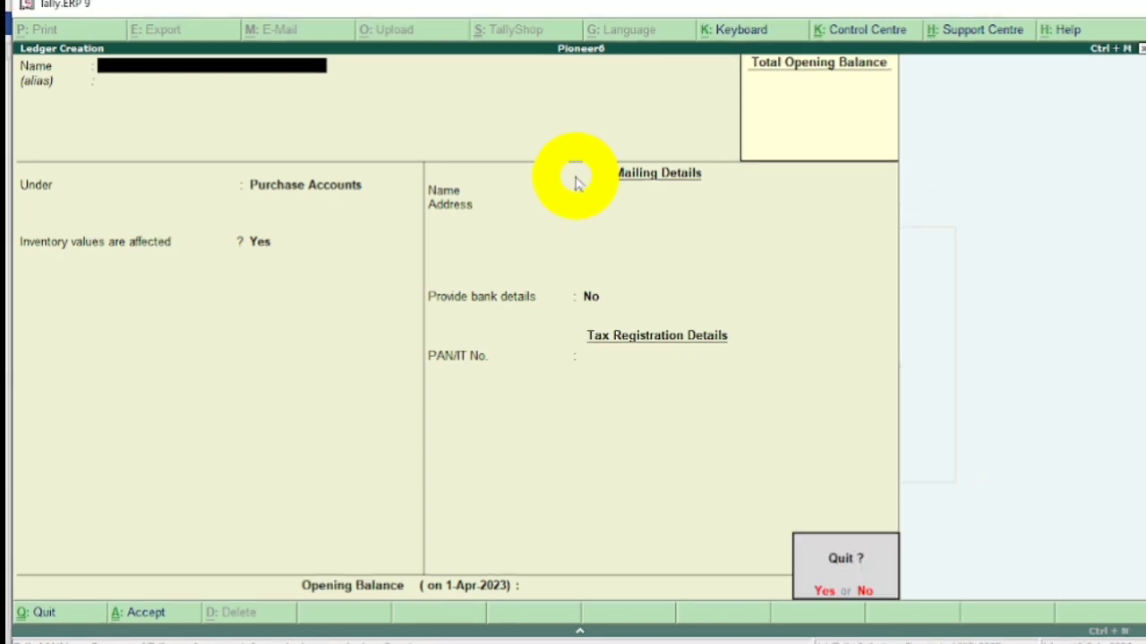
pyautogui.press('Return')
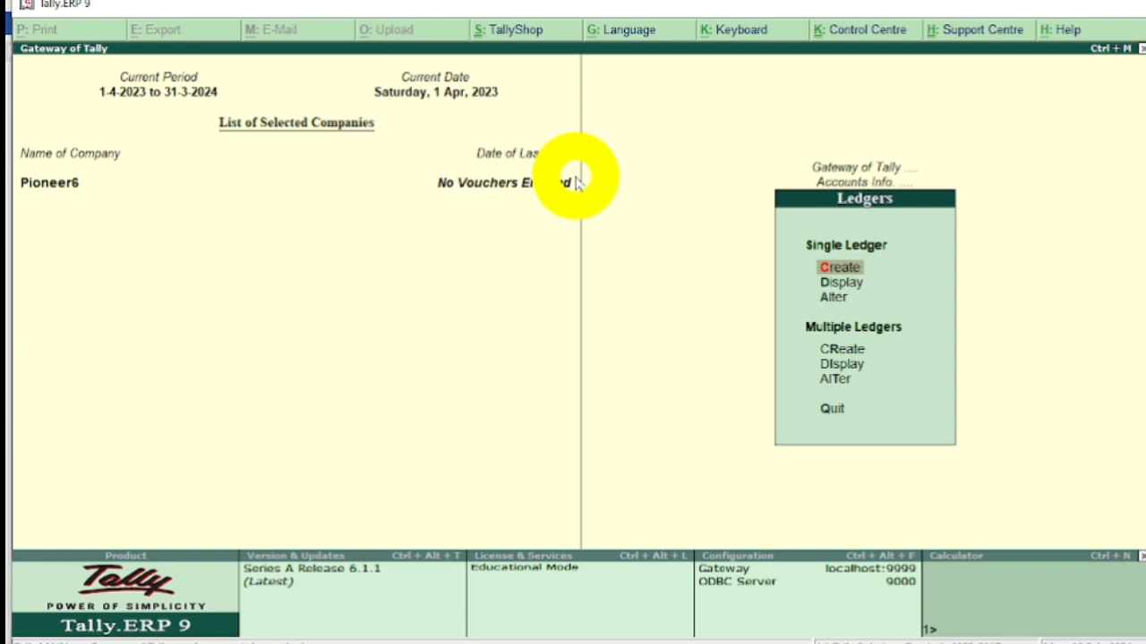
# Review the list of single ledgers created for Pioneer6 without opening any of them.
pyautogui.press('Down')
pyautogui.press('Return')
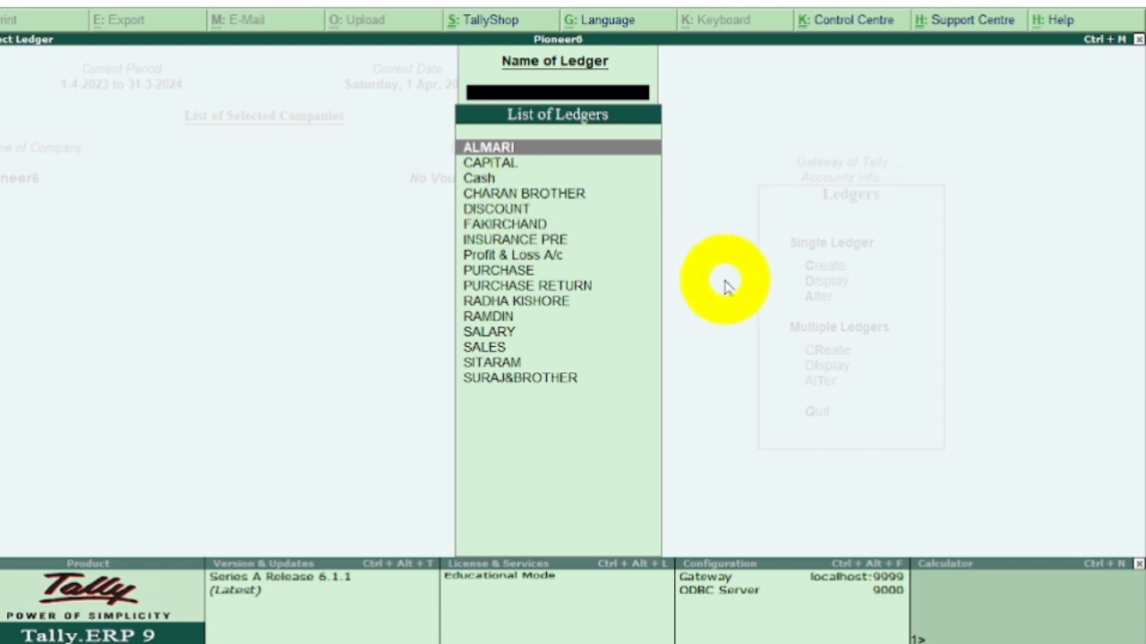
pyautogui.press('Down')
pyautogui.press('Down')
pyautogui.press('Down')
pyautogui.press('Down')
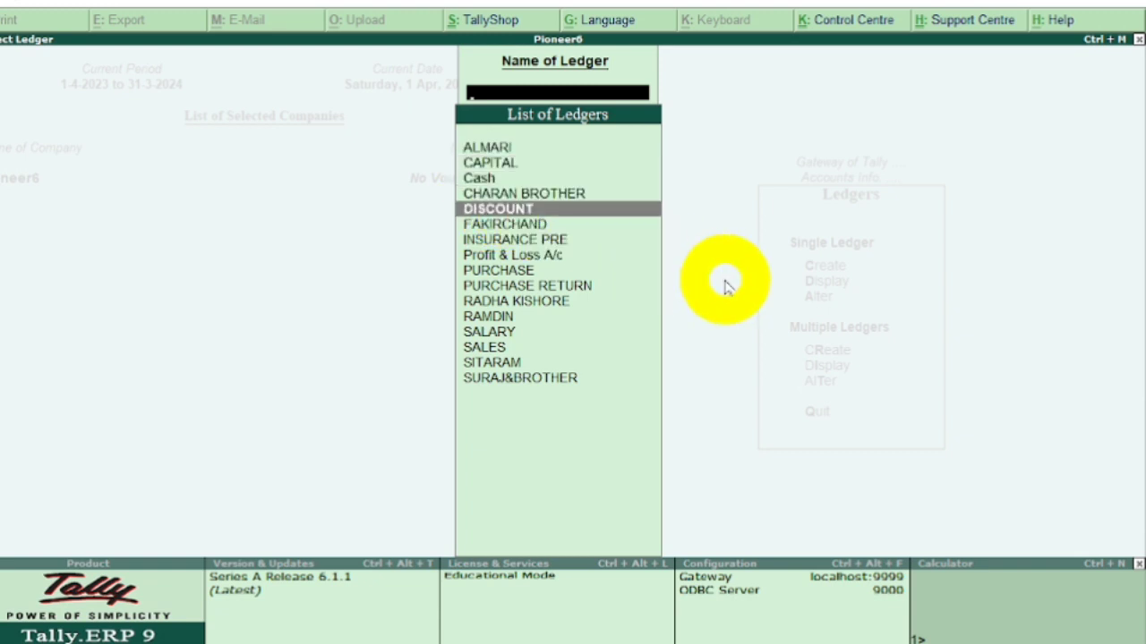
pyautogui.press('Escape')
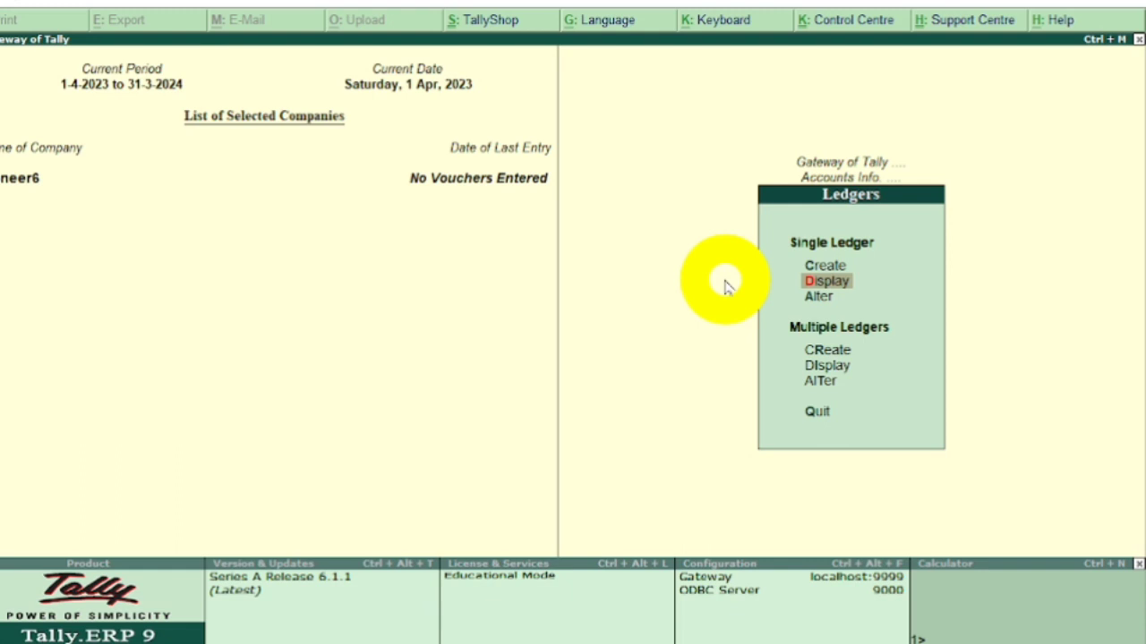
# Open the DISCOUNT ledger for alteration and change its name to DISCOUNT REC.
pyautogui.press('Down')
pyautogui.press('Return')
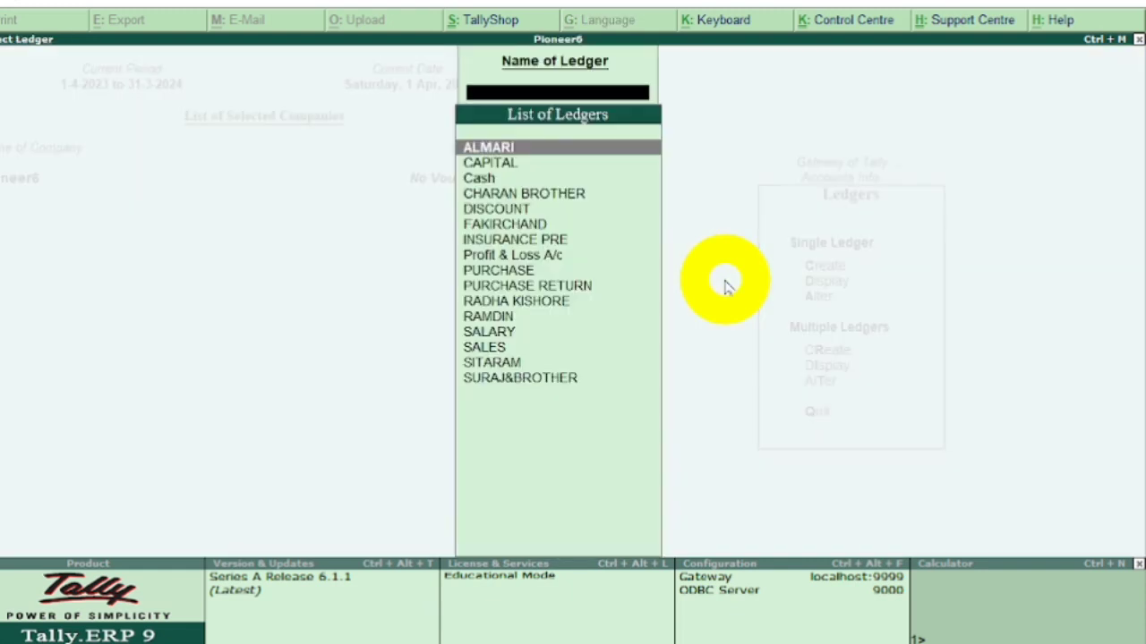
pyautogui.press('Down')
pyautogui.press('Down')
pyautogui.press('Down')
pyautogui.press('Down')
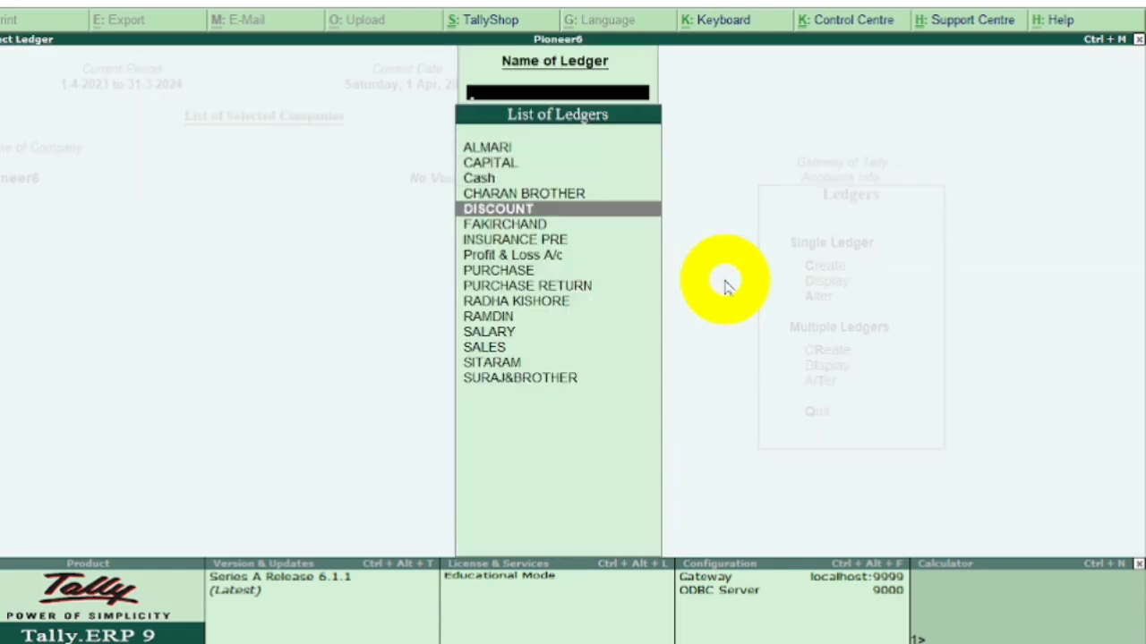
pyautogui.press('Return')
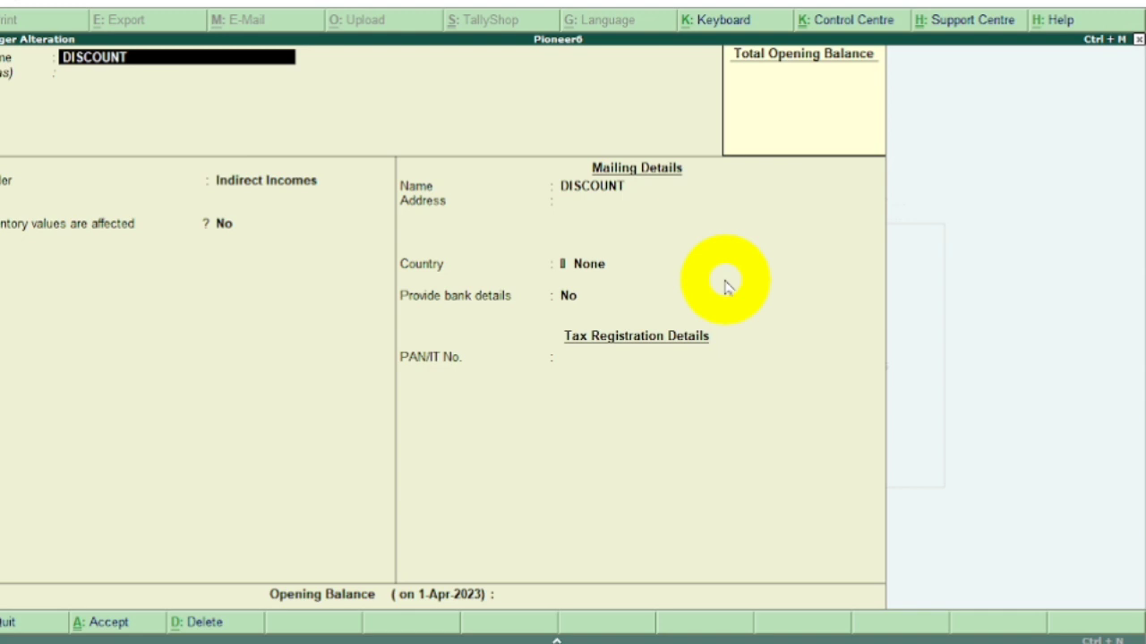
pyautogui.write('R')
pyautogui.press('BackSpace')
pyautogui.write('REC')
# Keep the altered ledger's remaining details, save it and leave ledger alteration.
pyautogui.press('Return')
pyautogui.press('Return')
pyautogui.press('Return')
pyautogui.press('Return')
pyautogui.press('Return')
pyautogui.press('Return')
pyautogui.press('Return')
pyautogui.press('Return')
pyautogui.press('Return')
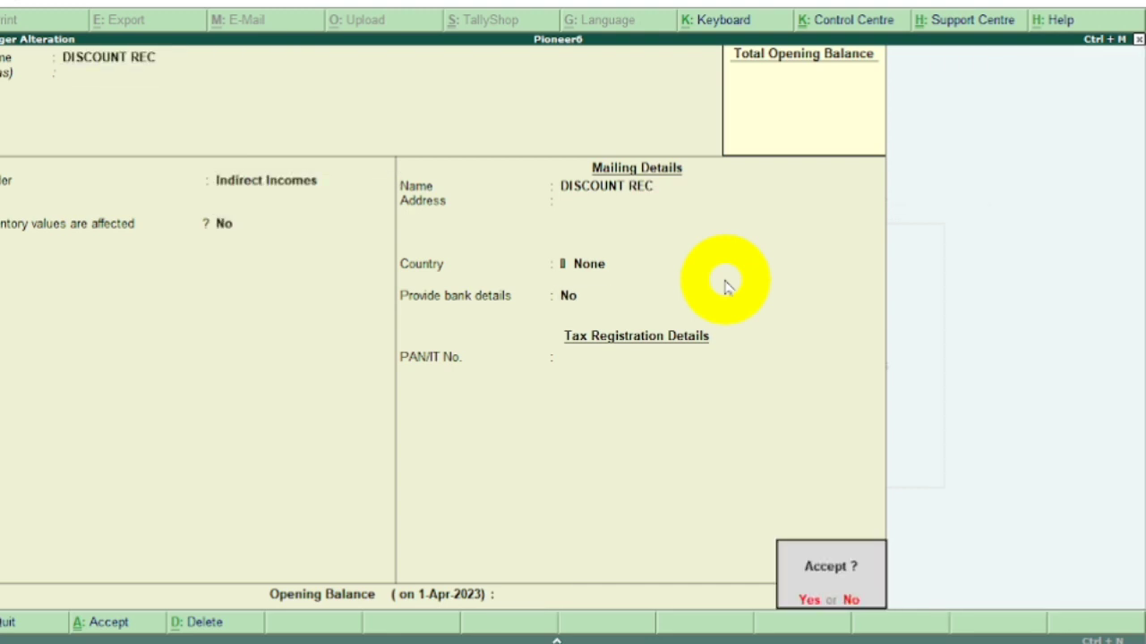
pyautogui.press('y')
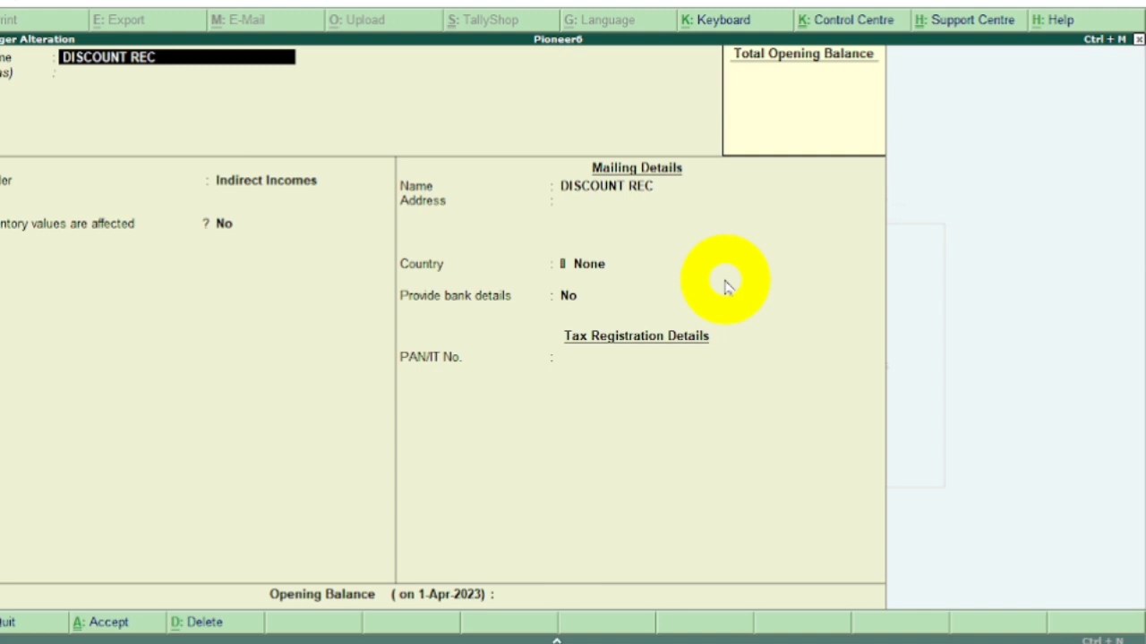
pyautogui.press('Escape')
pyautogui.press('y')
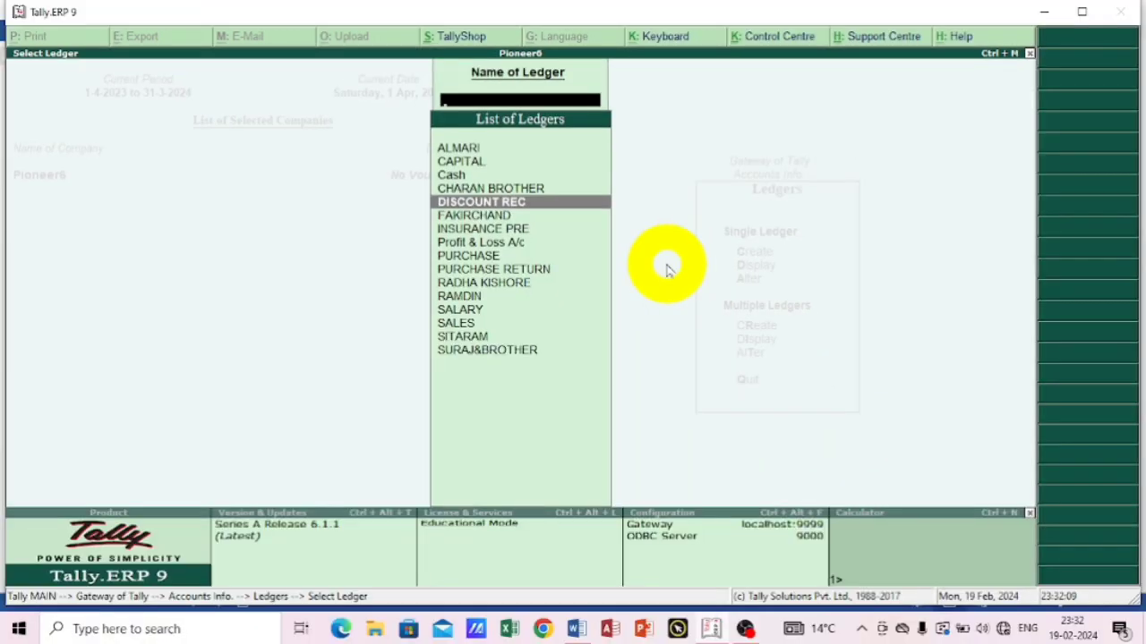
pyautogui.press('Escape')
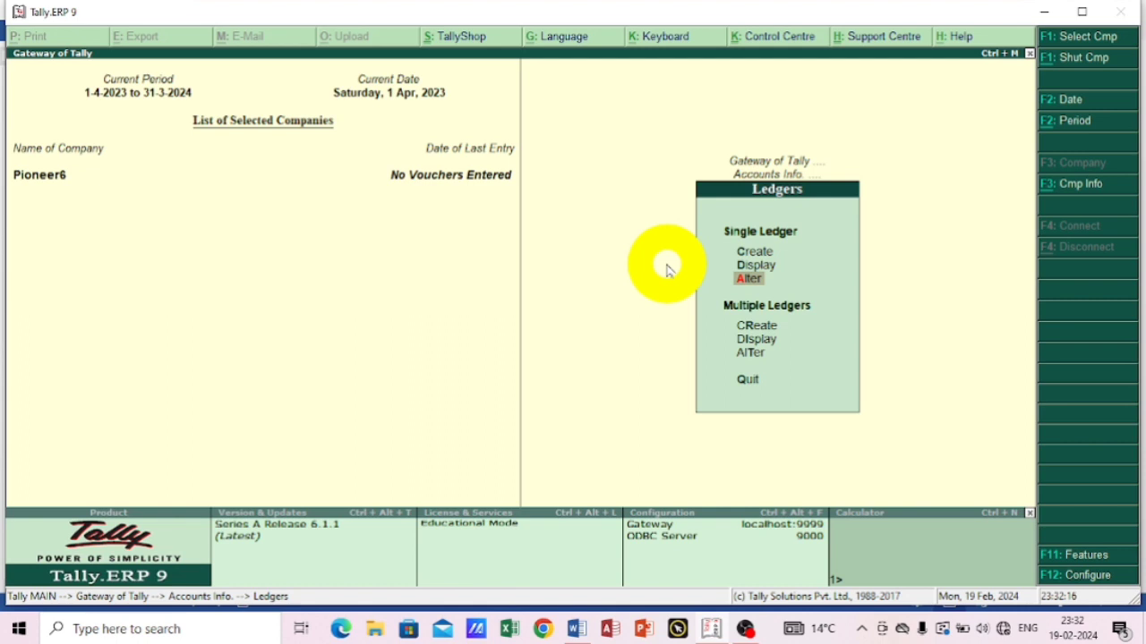
# Check the opening capital and transaction list of the journal exercise in Word, and return to Tally.ERP 9.
pyautogui.click(573, 631)
pyautogui.scroll(2, 302, 281)
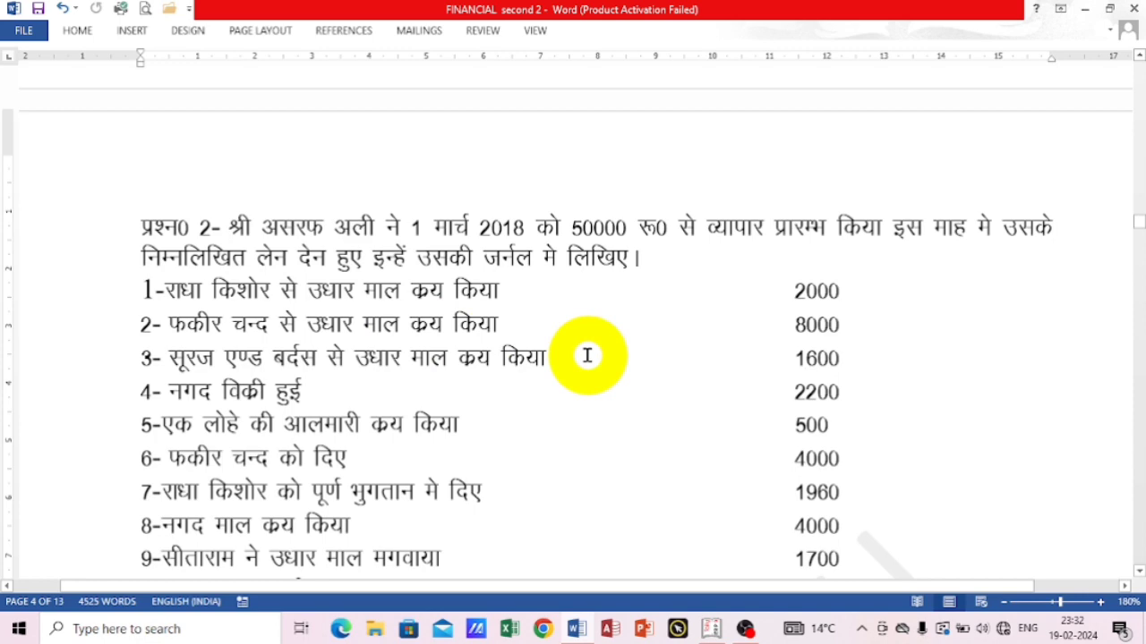
pyautogui.scroll(-3, 586, 355)
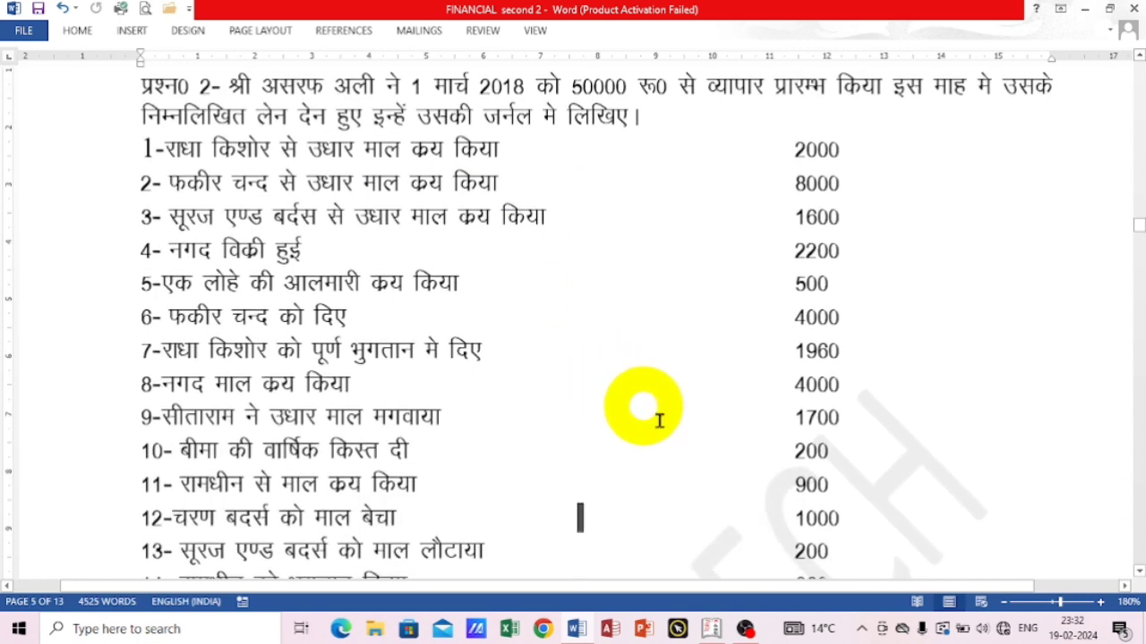
pyautogui.click(718, 629)
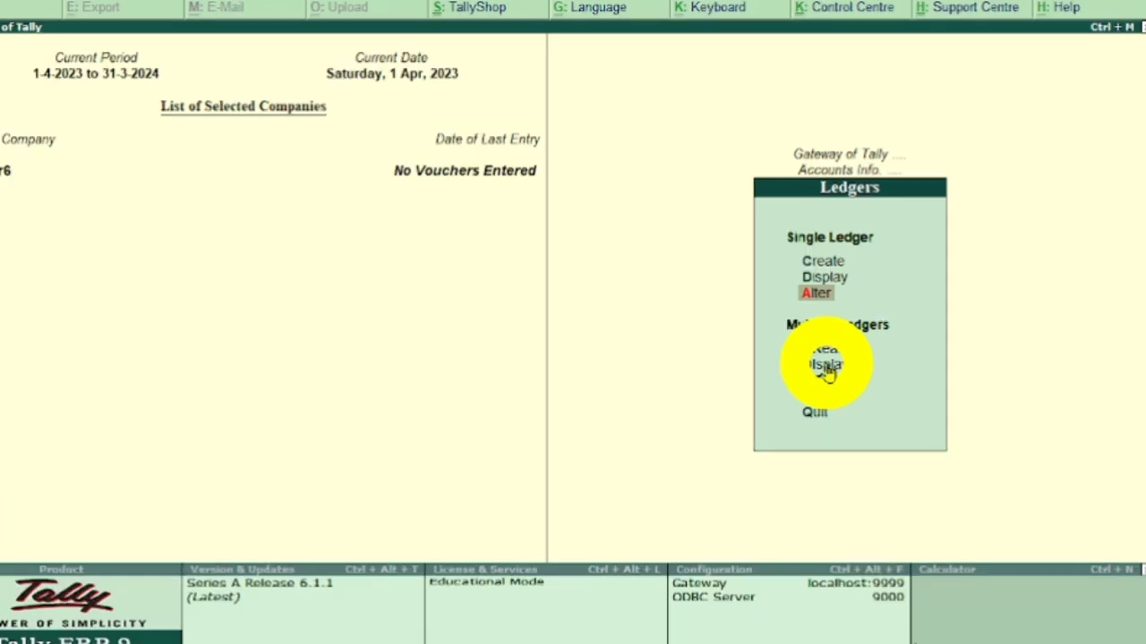
# Leave the ledger menus, open accounting voucher entry and switch the voucher type to Receipt.
pyautogui.press('Escape')
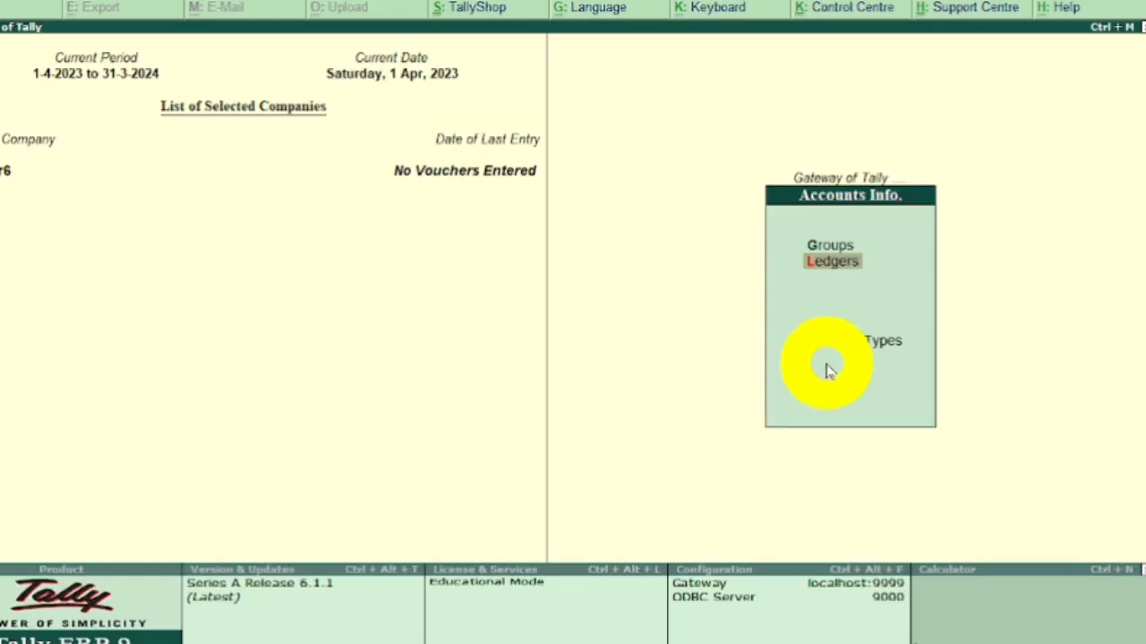
pyautogui.press('Escape')
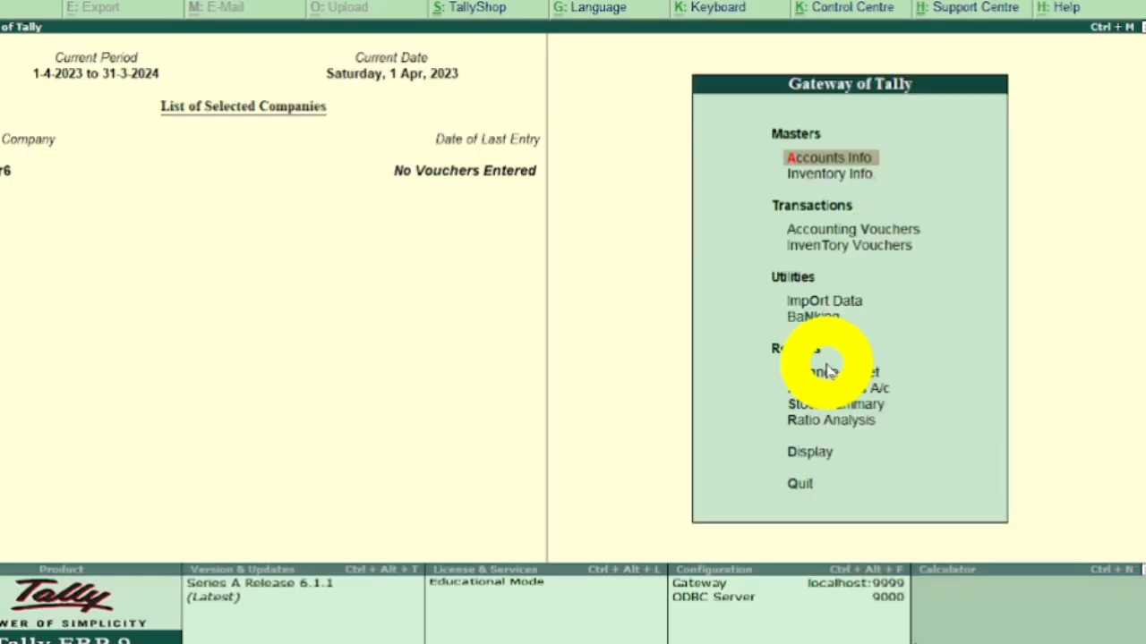
pyautogui.press('Down')
pyautogui.press('Down')
pyautogui.press('Down')
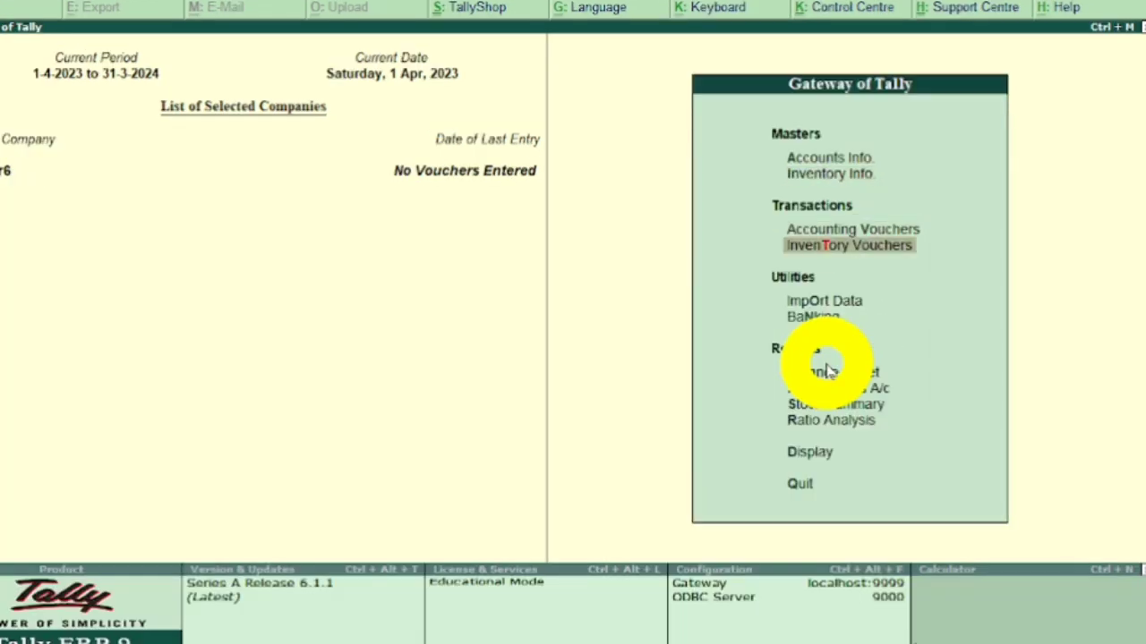
pyautogui.press('Up')
pyautogui.press('Return')
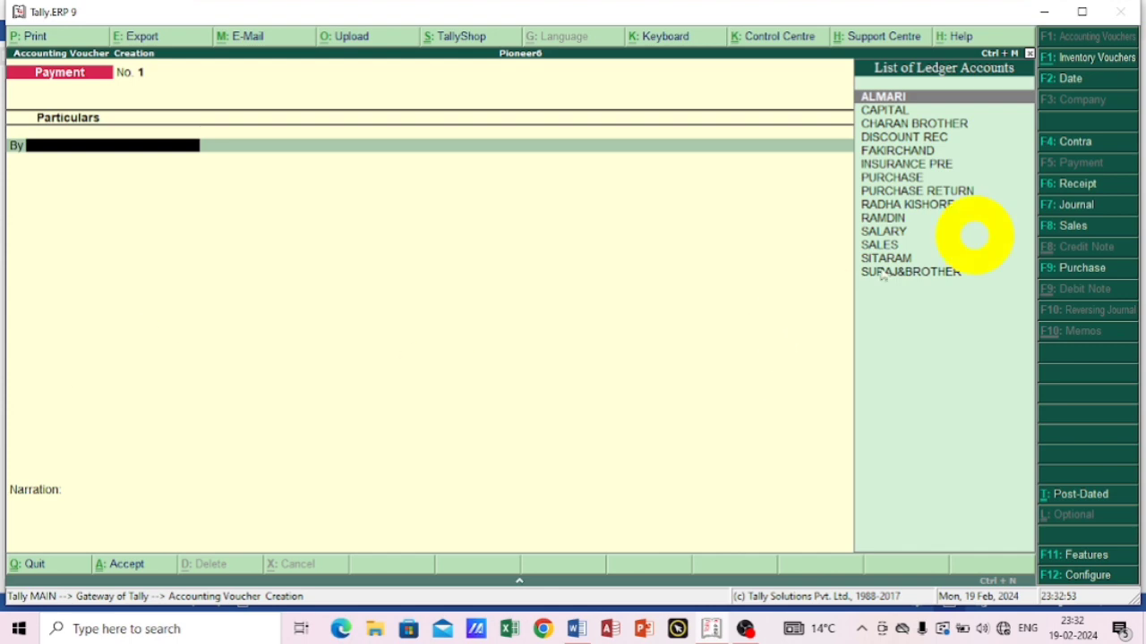
pyautogui.click(1056, 186)
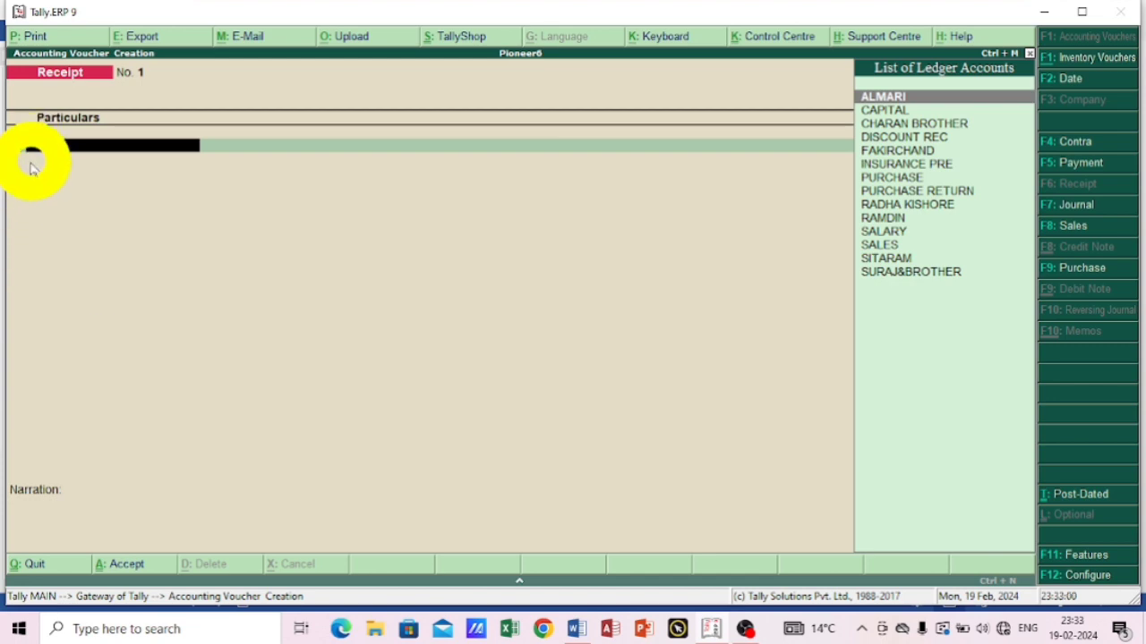
# Credit the CAPITAL ledger with 50000 in the receipt voucher.
pyautogui.write('c')
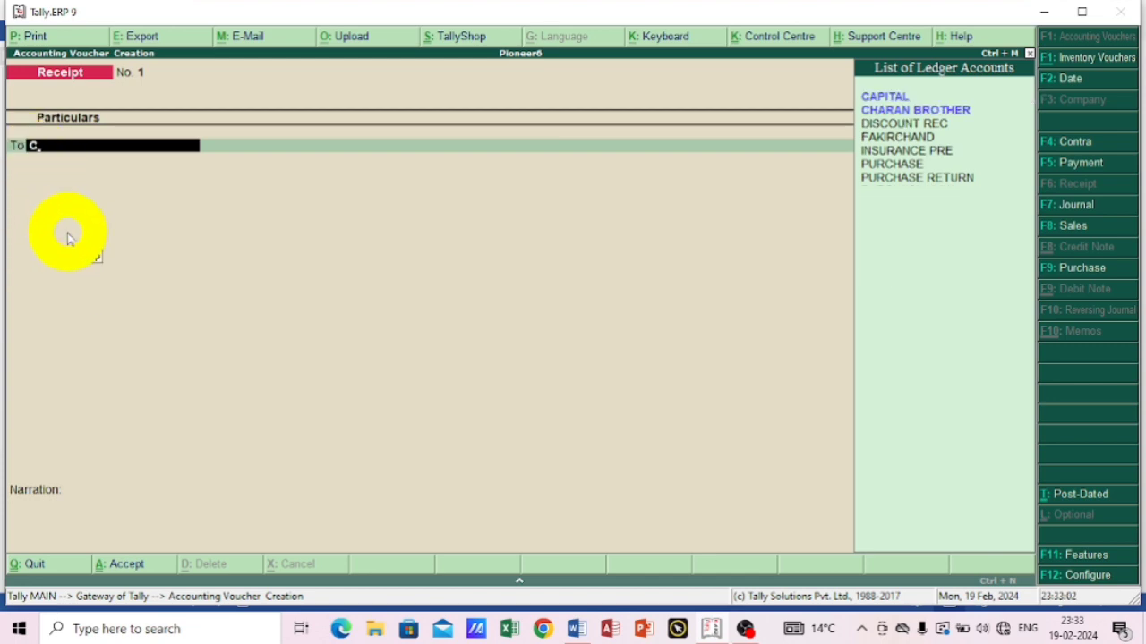
pyautogui.press('Return')
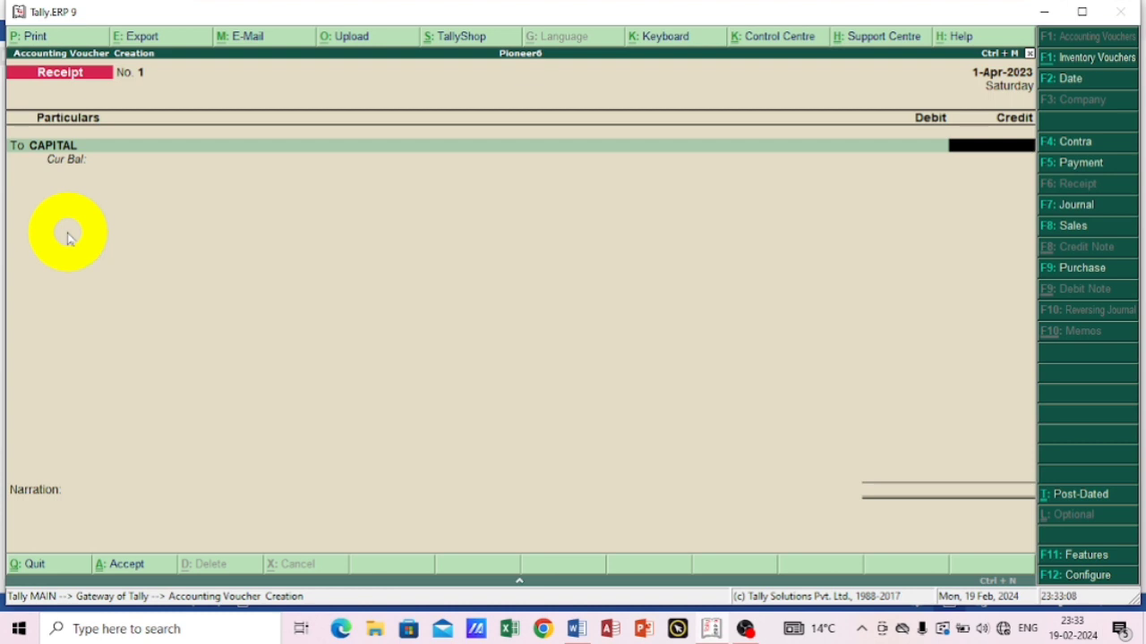
pyautogui.write('50000')
pyautogui.press('Return')
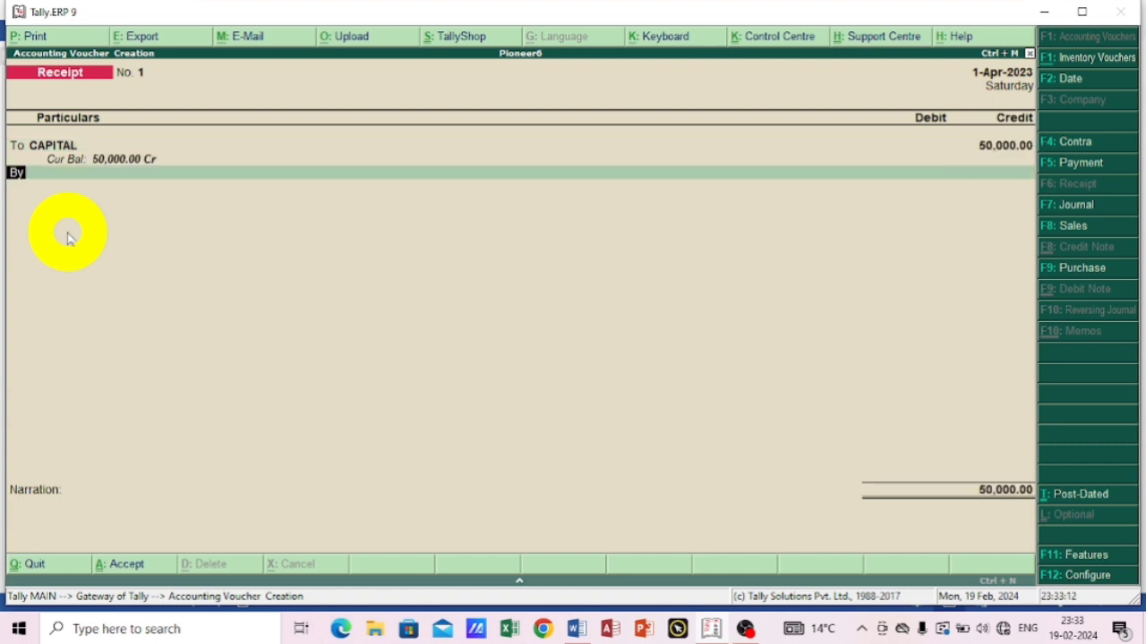
# Debit Cash for the full 50,000 capital amount and save the receipt voucher without a narration.
pyautogui.press('Return')
pyautogui.write('C')
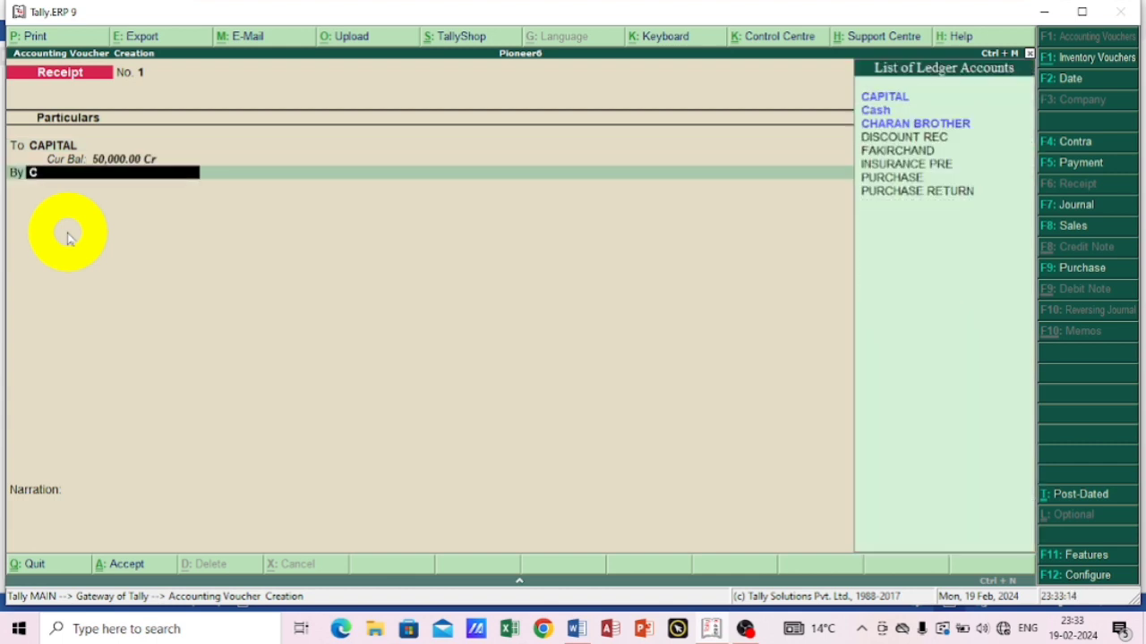
pyautogui.press('Down')
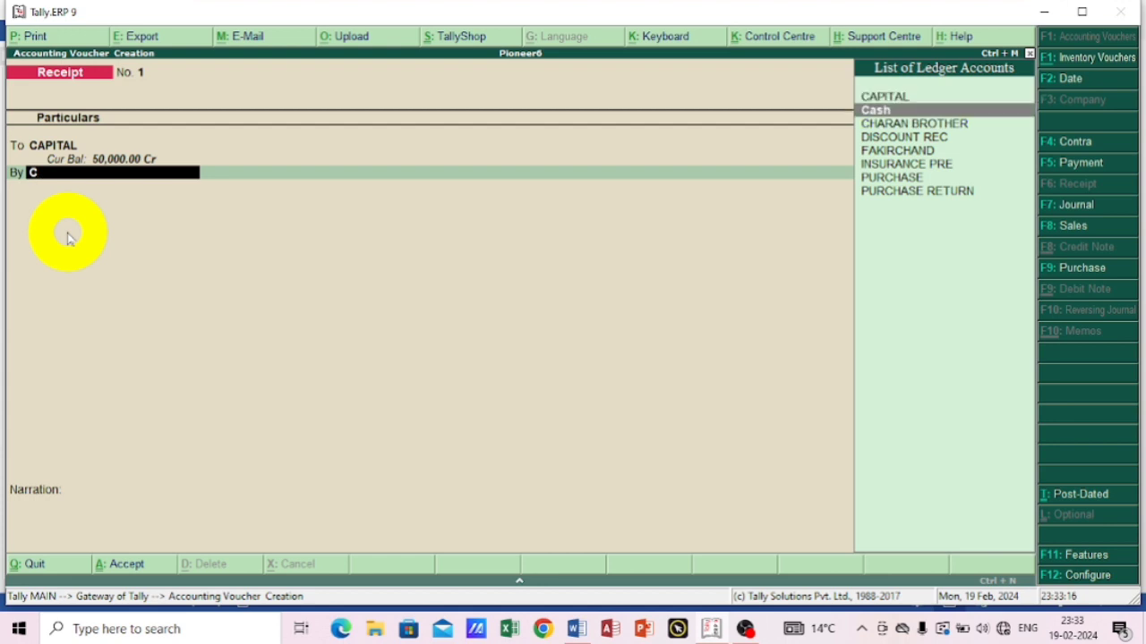
pyautogui.press('Return')
pyautogui.press('Return')
pyautogui.press('Return')
pyautogui.press('Return')
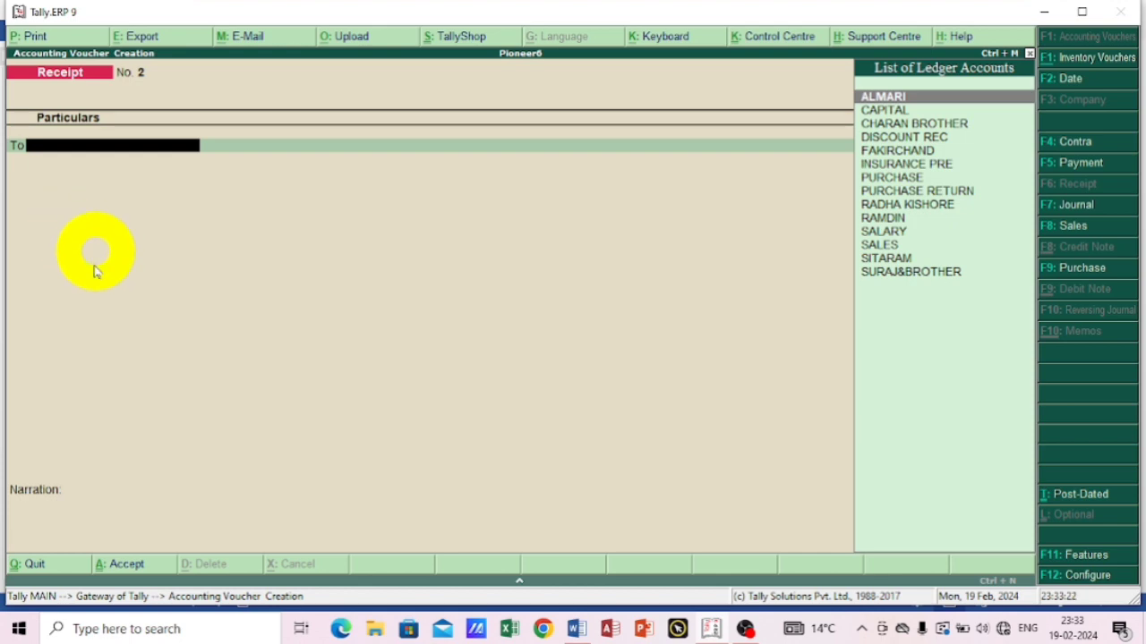
# Consult the exercise's first credit purchase in Word, return to Tally.ERP 9 and start a Journal voucher.
pyautogui.click(573, 628)
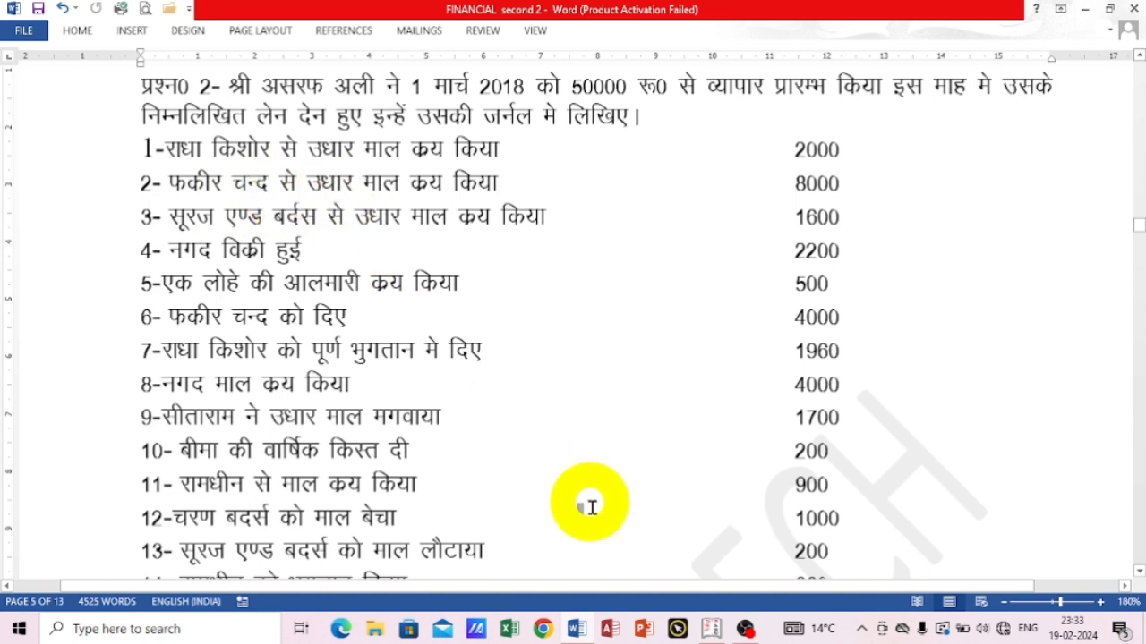
pyautogui.click(709, 629)
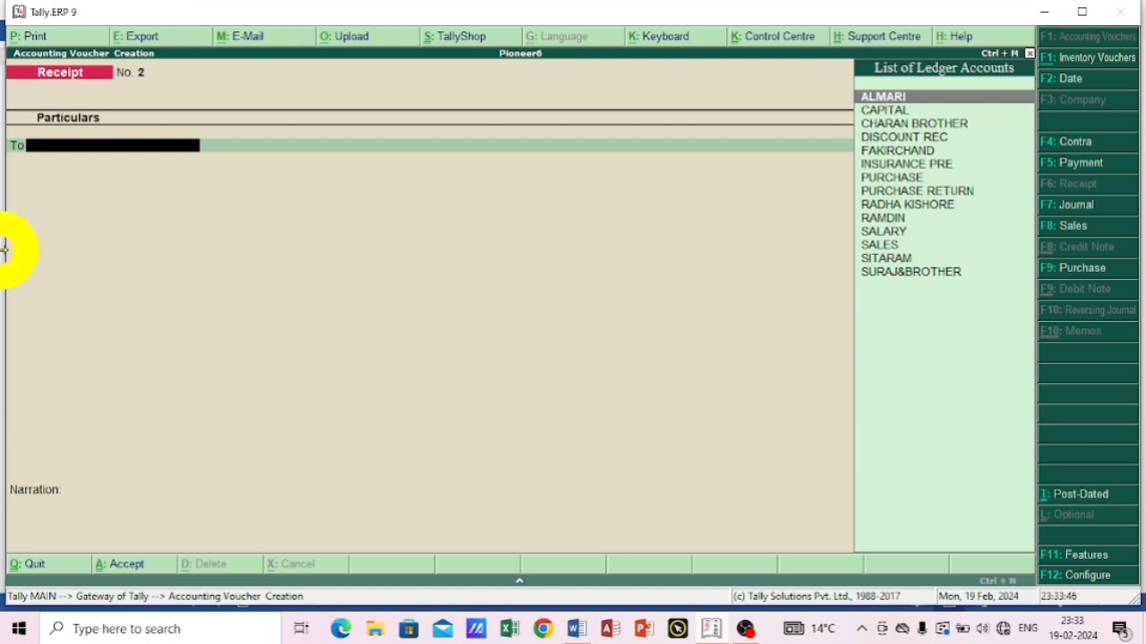
pyautogui.click(1067, 206)
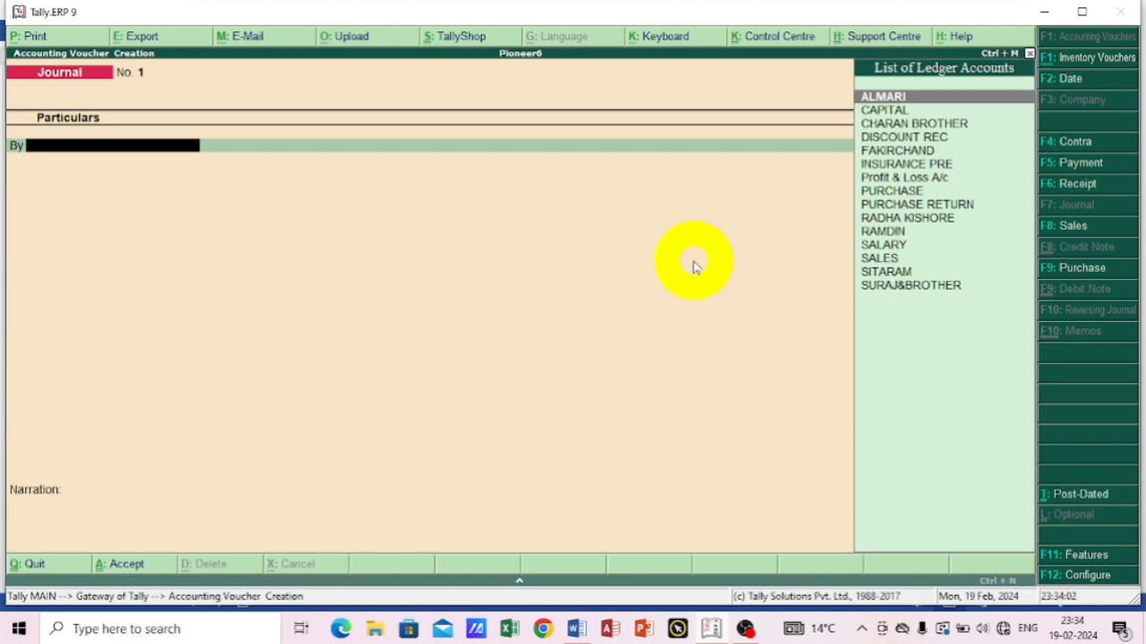
# Debit the PURCHASE ledger with 2000 in the journal voucher, without any inventory allocation.
pyautogui.write('P')
pyautogui.press('Down')
pyautogui.press('Down')
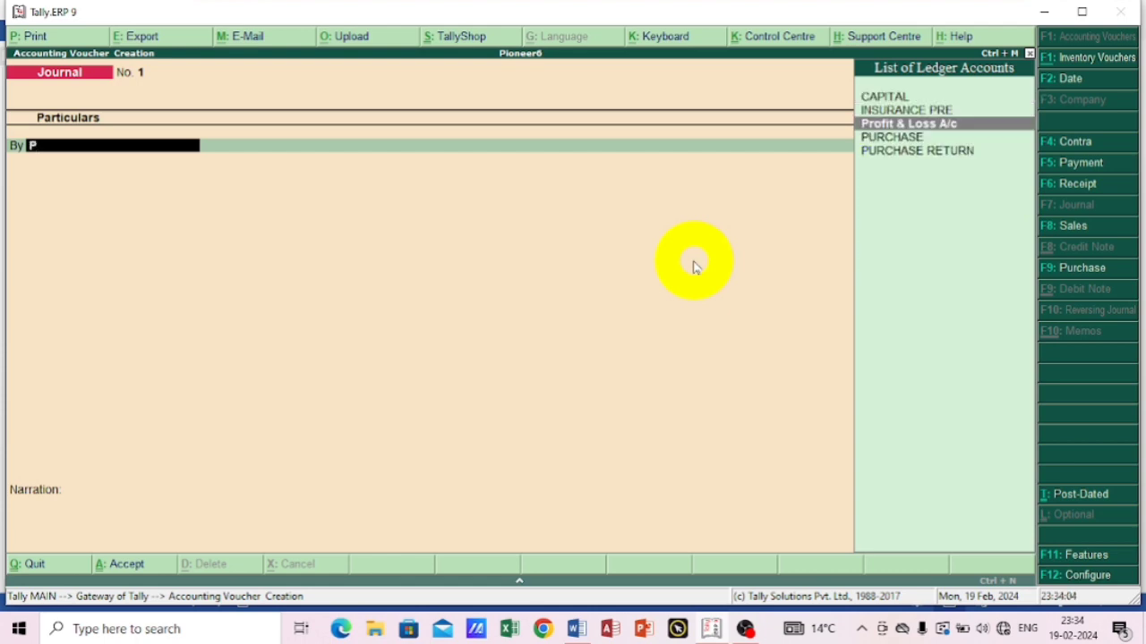
pyautogui.press('Return')
pyautogui.press('Escape')
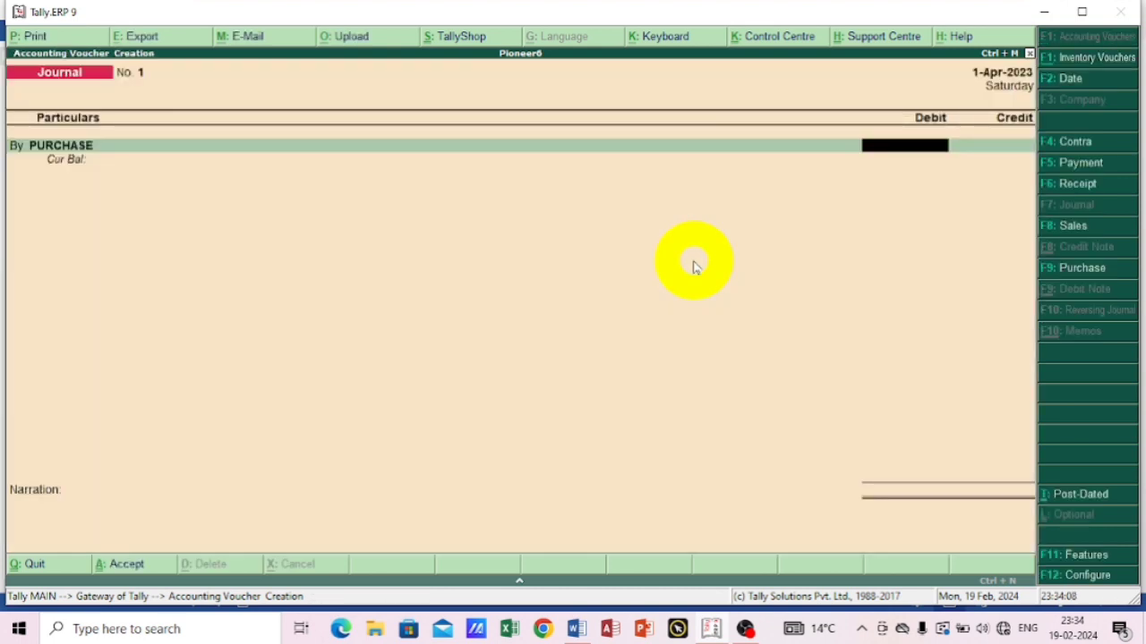
pyautogui.write('2000')
pyautogui.press('Return')
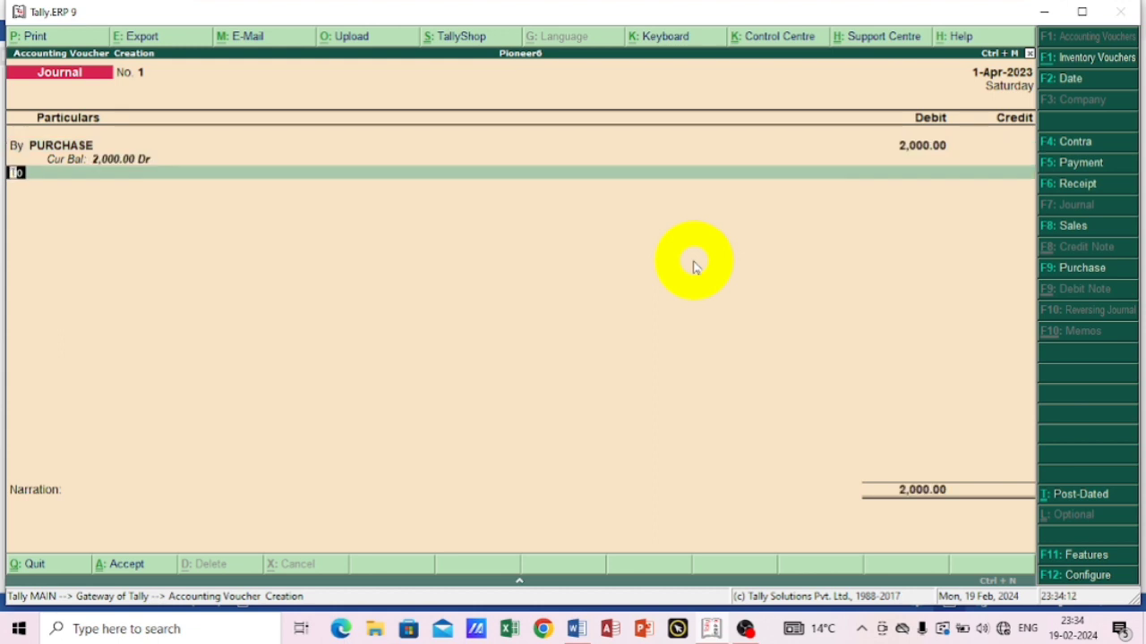
# Credit the first transaction's supplier ledger with 2,000 and save the journal voucher without a narration.
pyautogui.press('Return')
pyautogui.write('R')
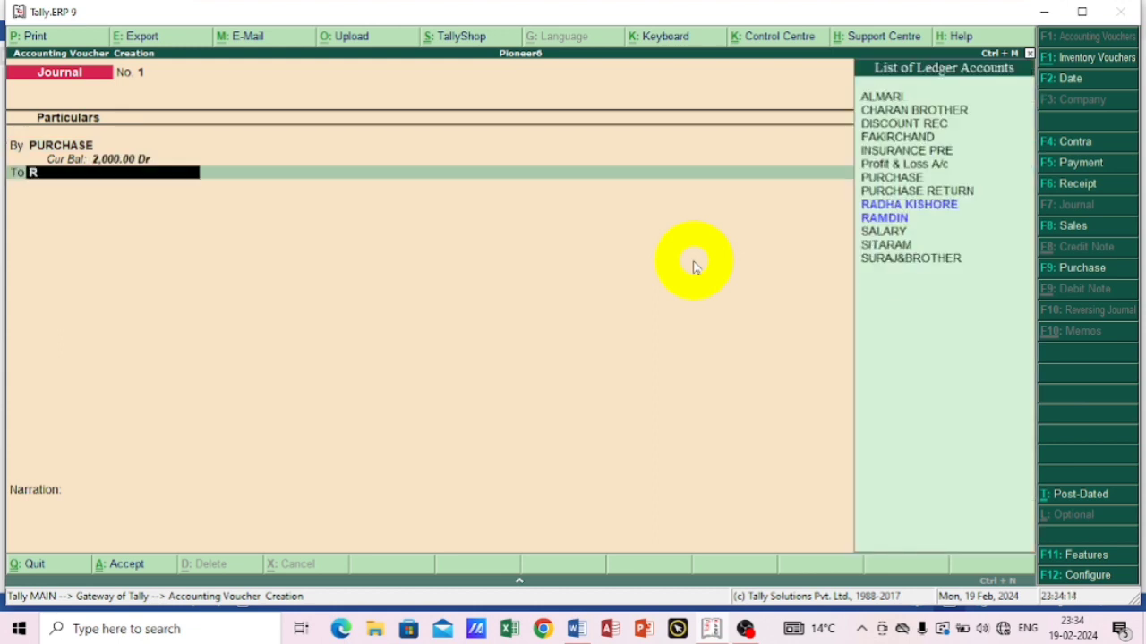
pyautogui.press('Return')
pyautogui.press('Return')
pyautogui.press('Return')
pyautogui.press('Return')
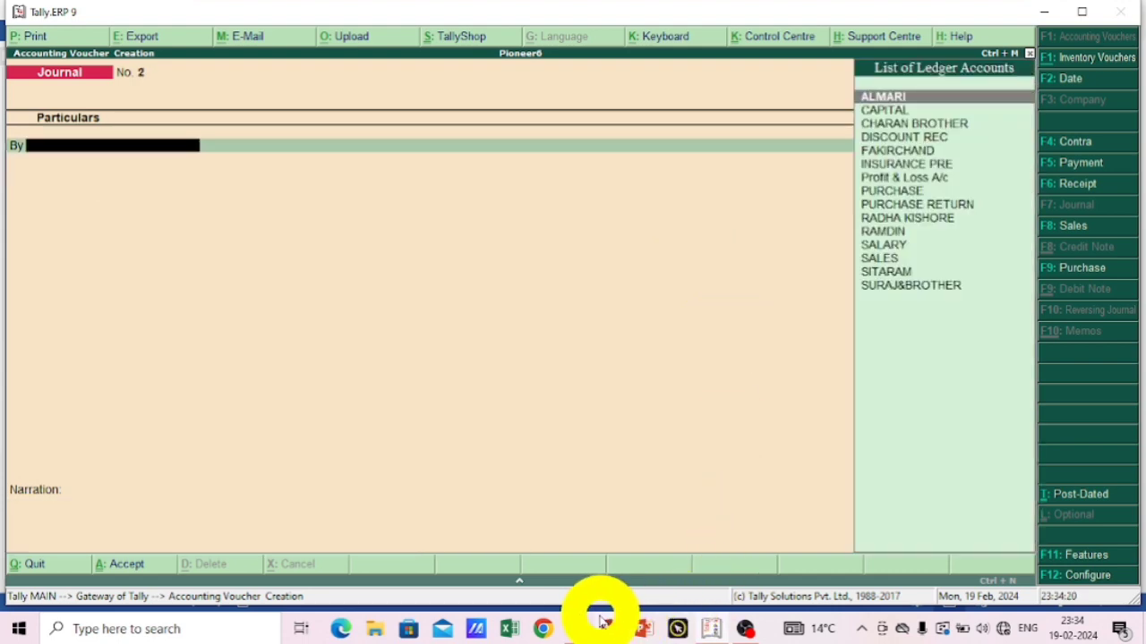
# Consult the second transaction in Word, return to Tally.ERP 9 and choose PURCHASE as the journal's debit ledger, skipping inventory allocation.
pyautogui.click(576, 629)
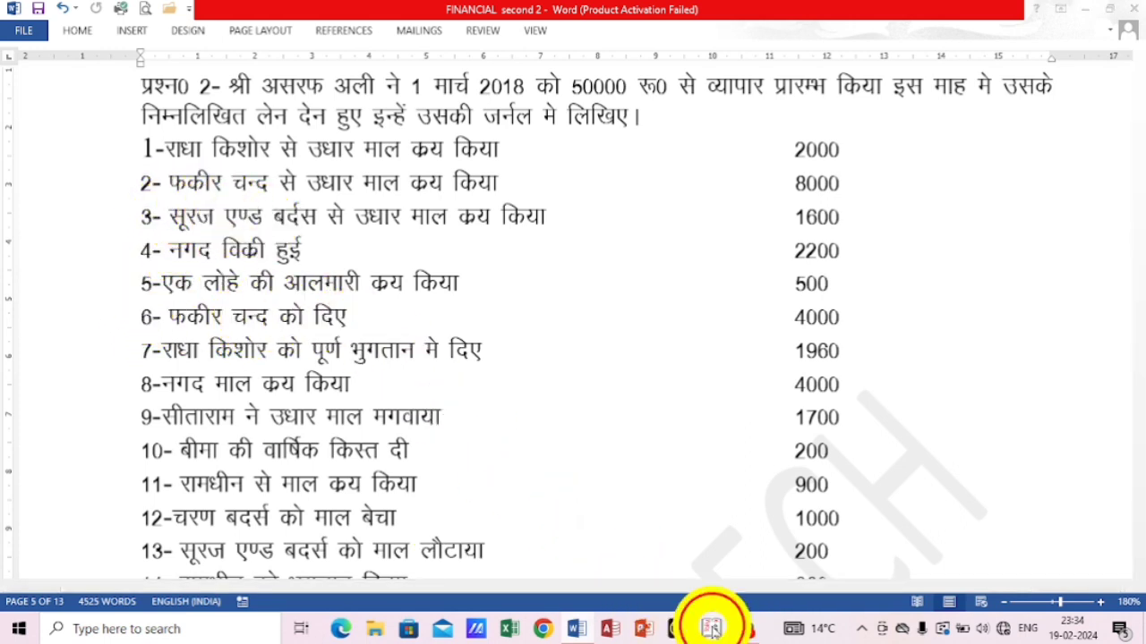
pyautogui.click(678, 629)
pyautogui.write('P')
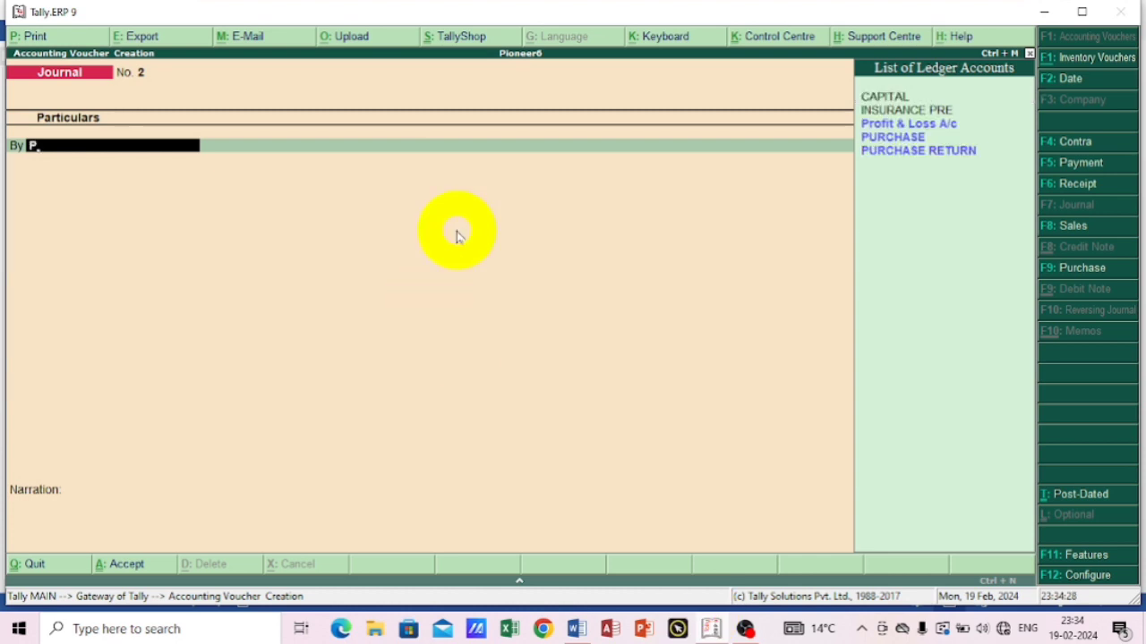
pyautogui.press('Down')
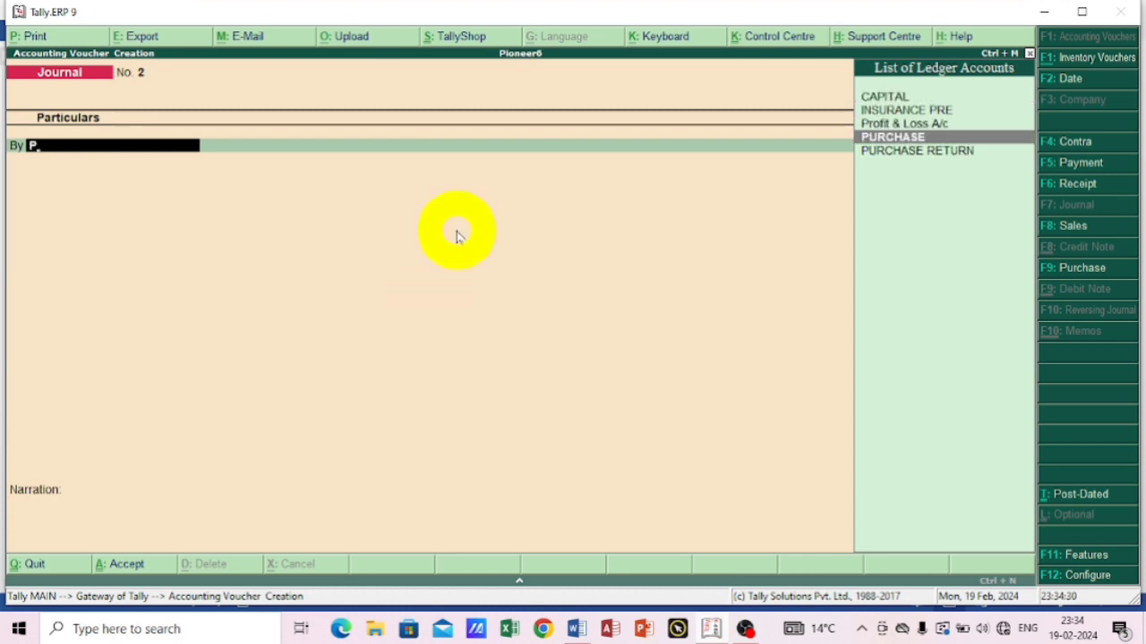
pyautogui.press('Return')
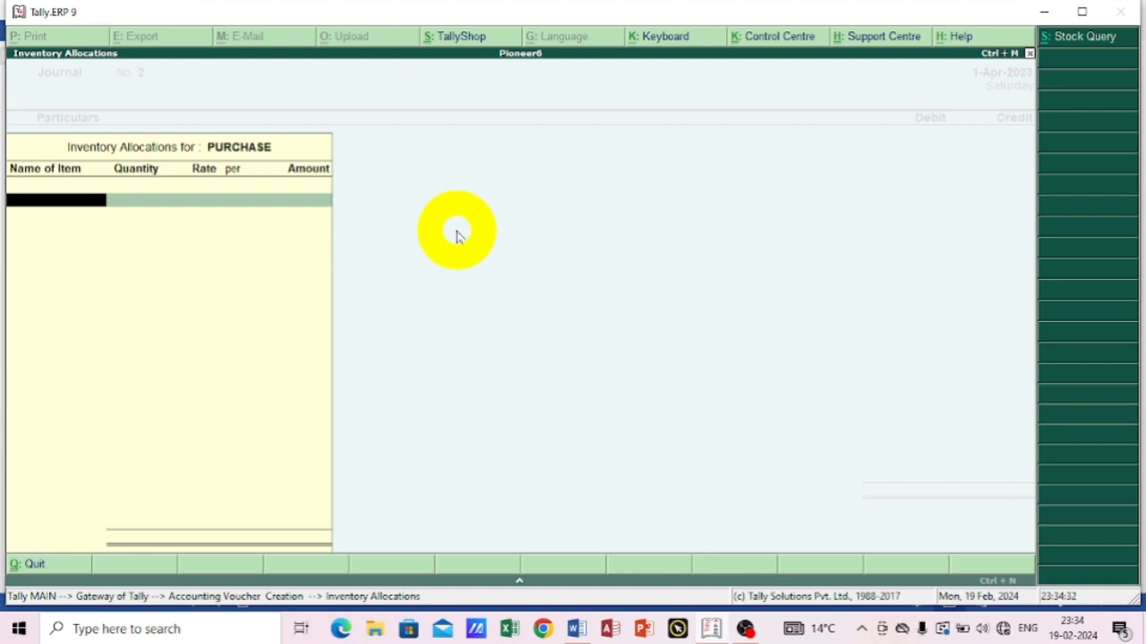
pyautogui.press('Return')
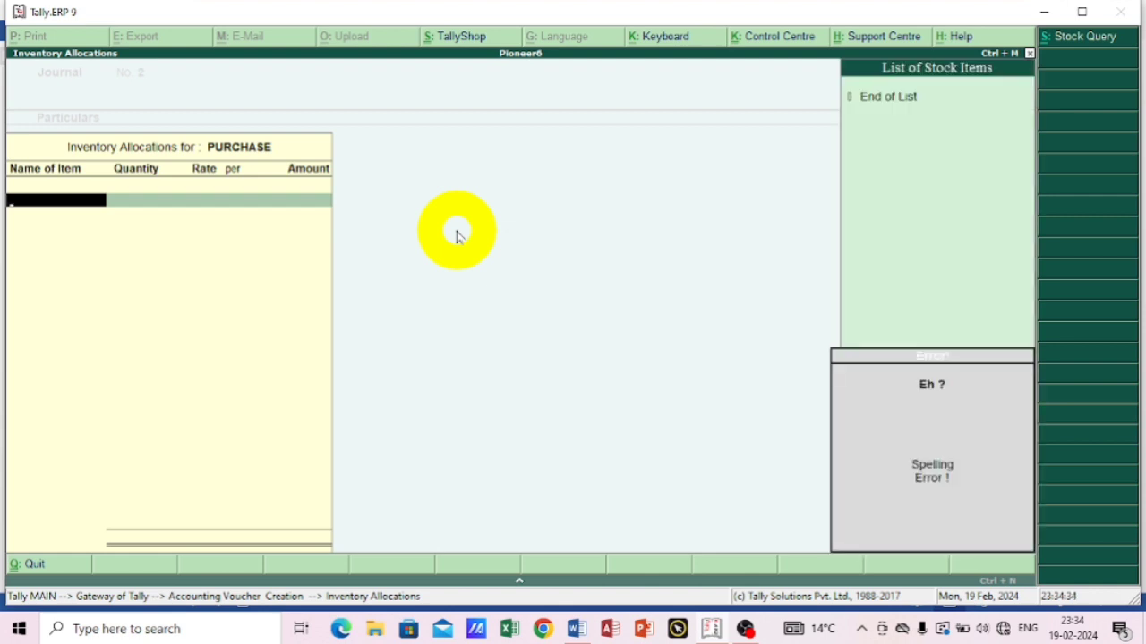
pyautogui.press('Return')
pyautogui.press('Escape')
pyautogui.press('Return')
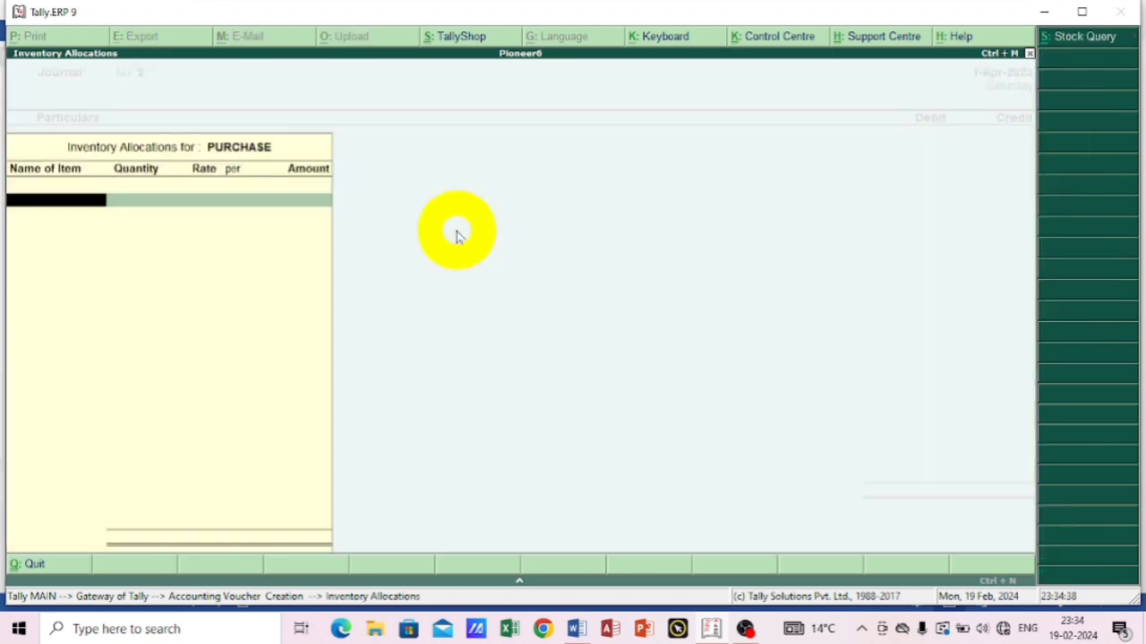
pyautogui.press('Return')
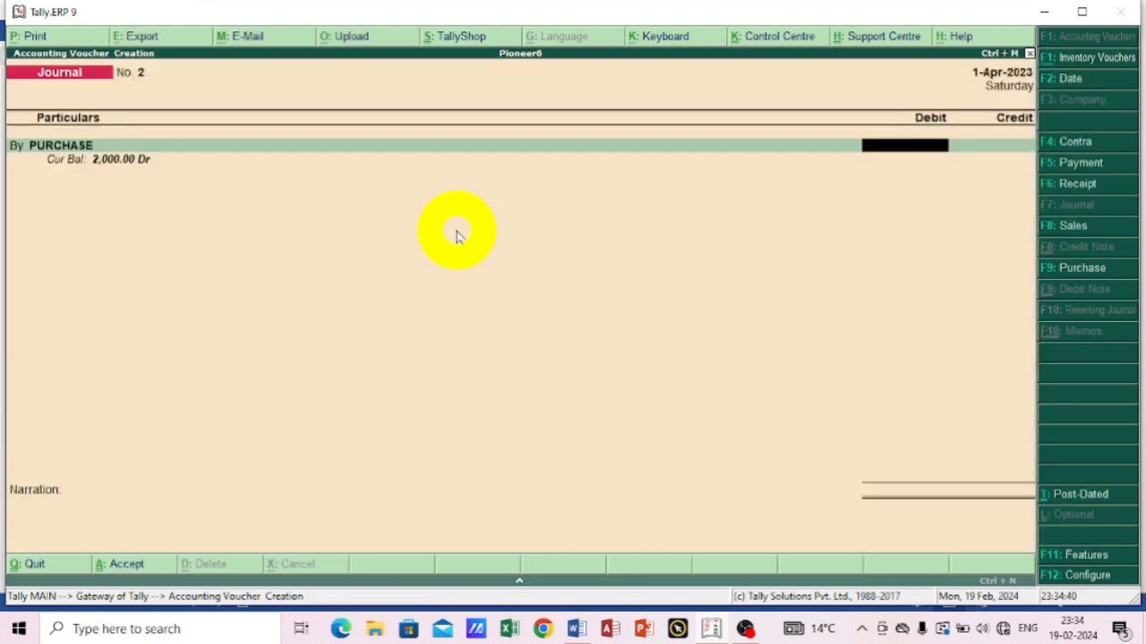
# Set the PURCHASE debit amount to 8000 in the second journal voucher.
pyautogui.write('80000')
pyautogui.press('BackSpace')
pyautogui.press('Return')
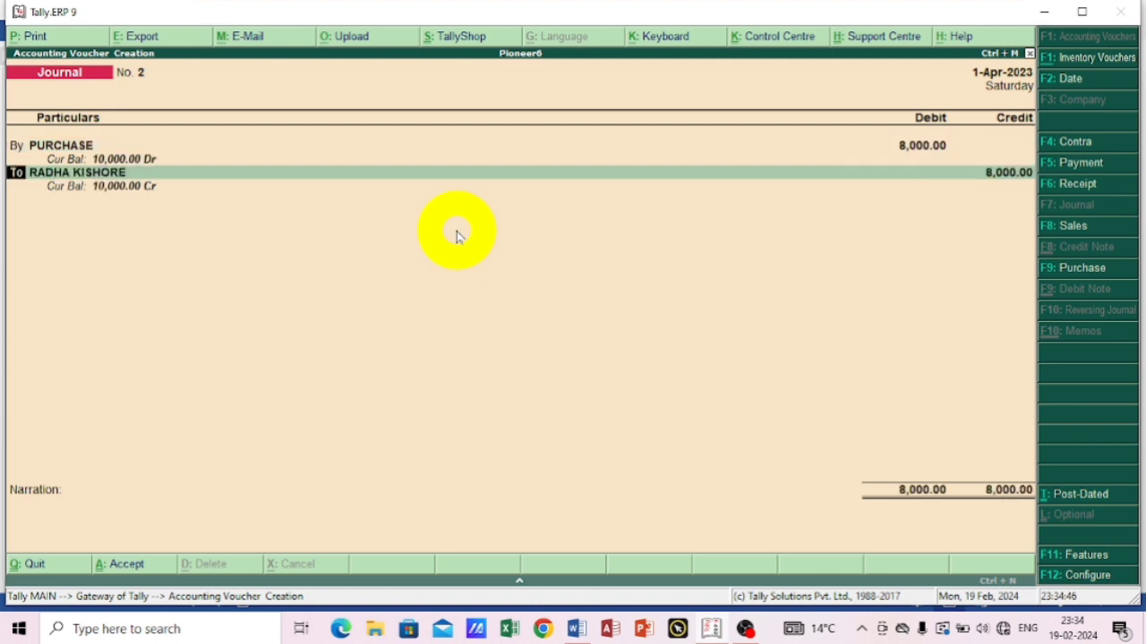
# Replace the prefilled credit ledger with the second transaction's supplier, keep the 8,000 credit and save the journal voucher.
pyautogui.write('r')
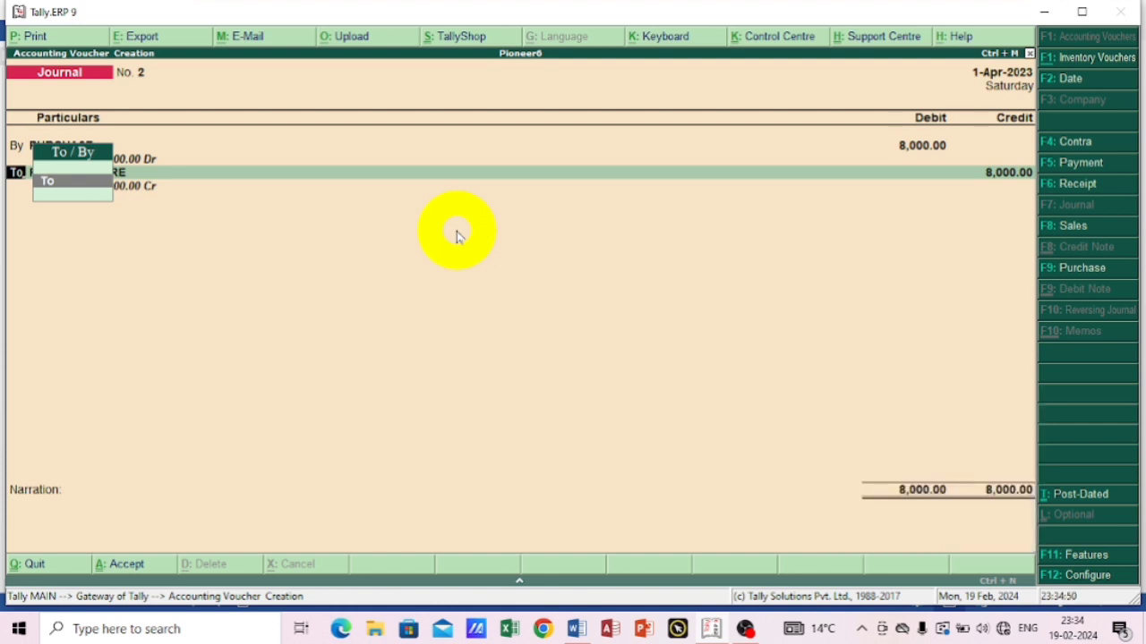
pyautogui.press('Return')
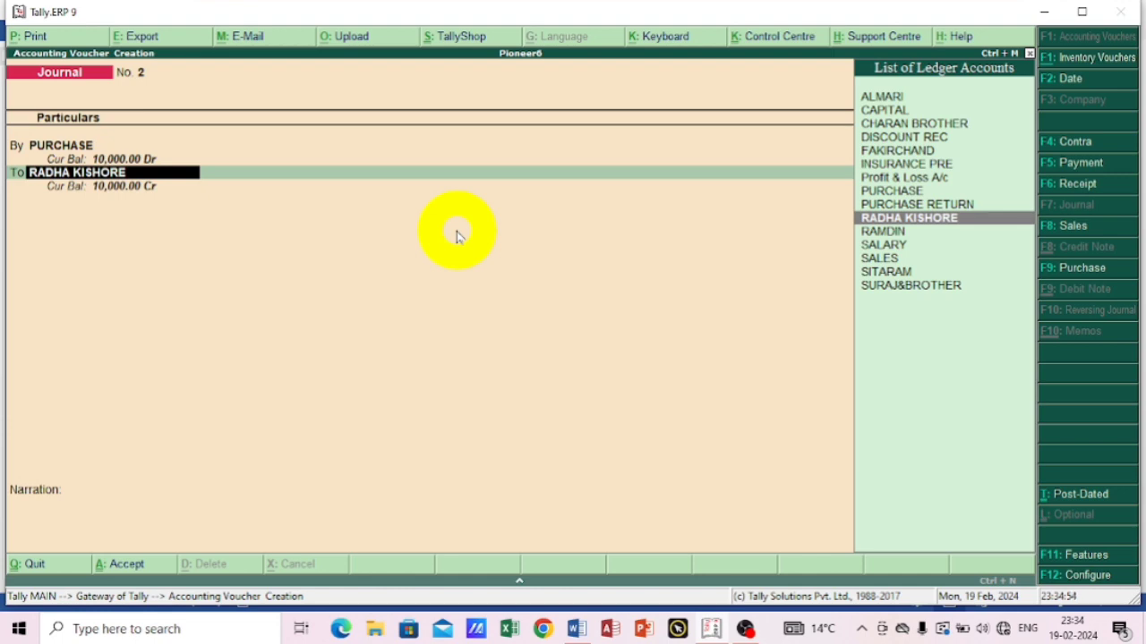
pyautogui.write('F')
pyautogui.press('Return')
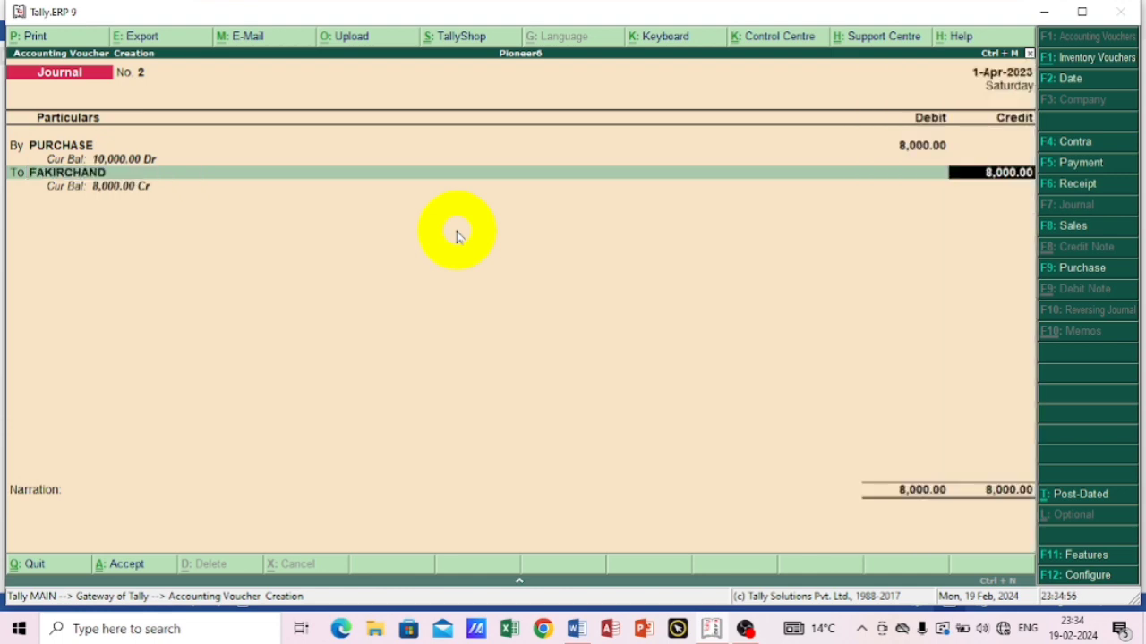
pyautogui.press('Return')
pyautogui.press('Return')
pyautogui.press('Return')
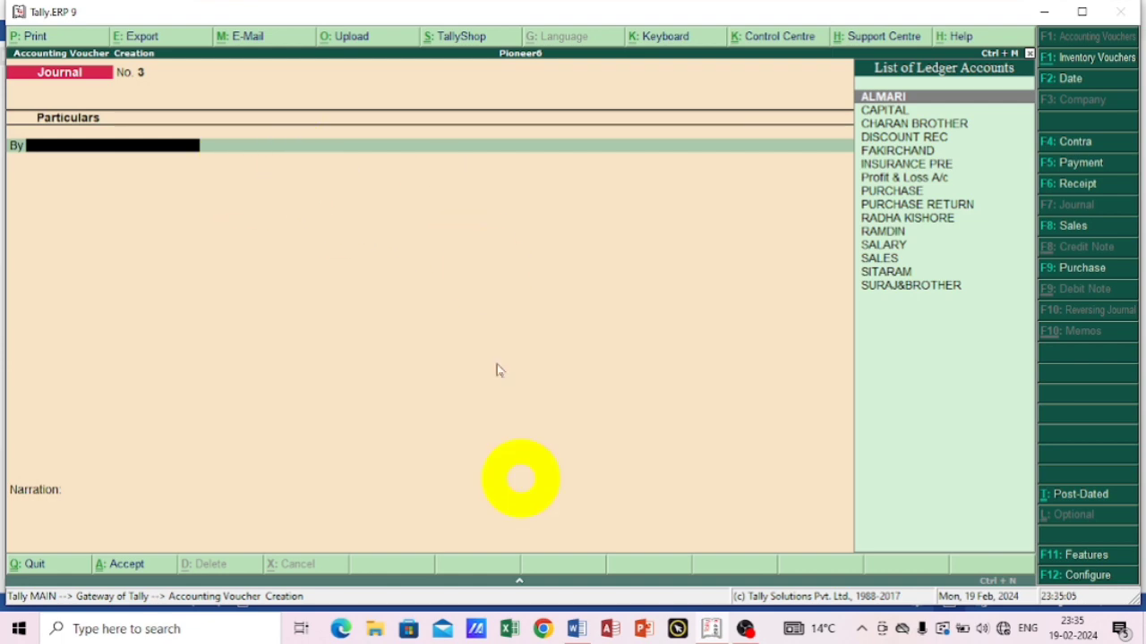
# Consult the third transaction in Word, return to Tally.ERP 9 and debit PURCHASE with 1600 in the journal voucher, skipping inventory allocation.
pyautogui.click(577, 629)
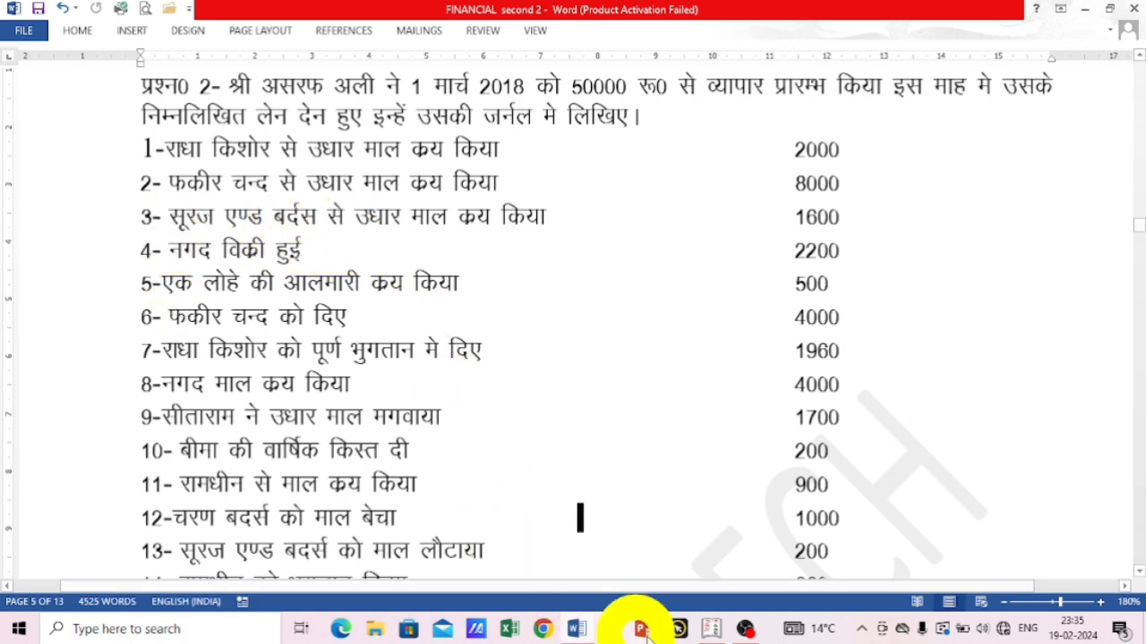
pyautogui.click(713, 629)
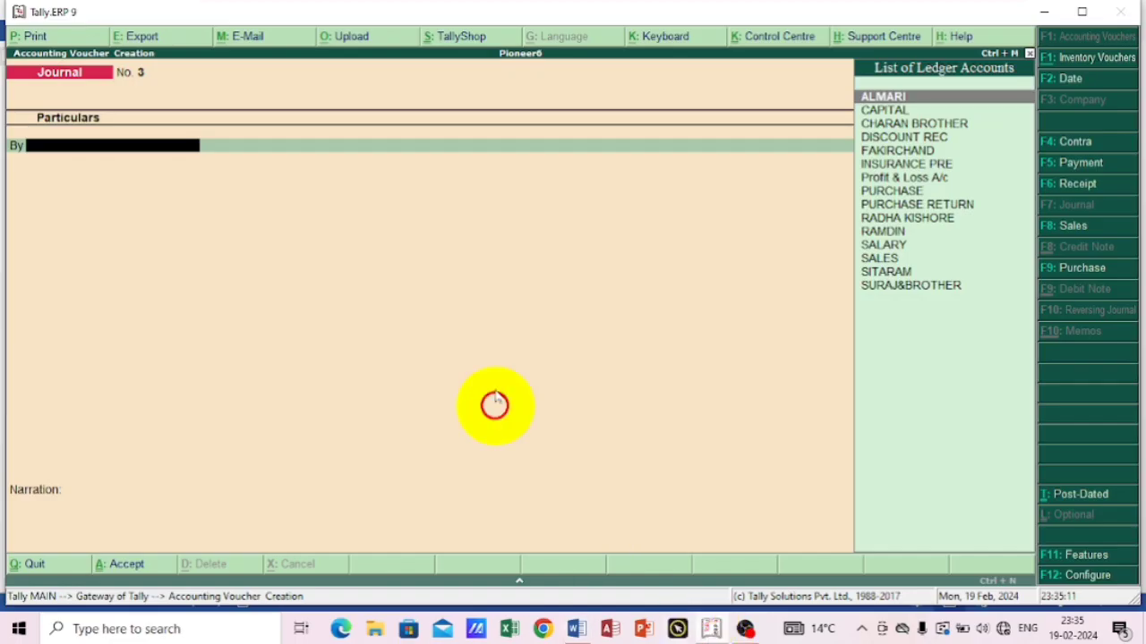
pyautogui.write('P')
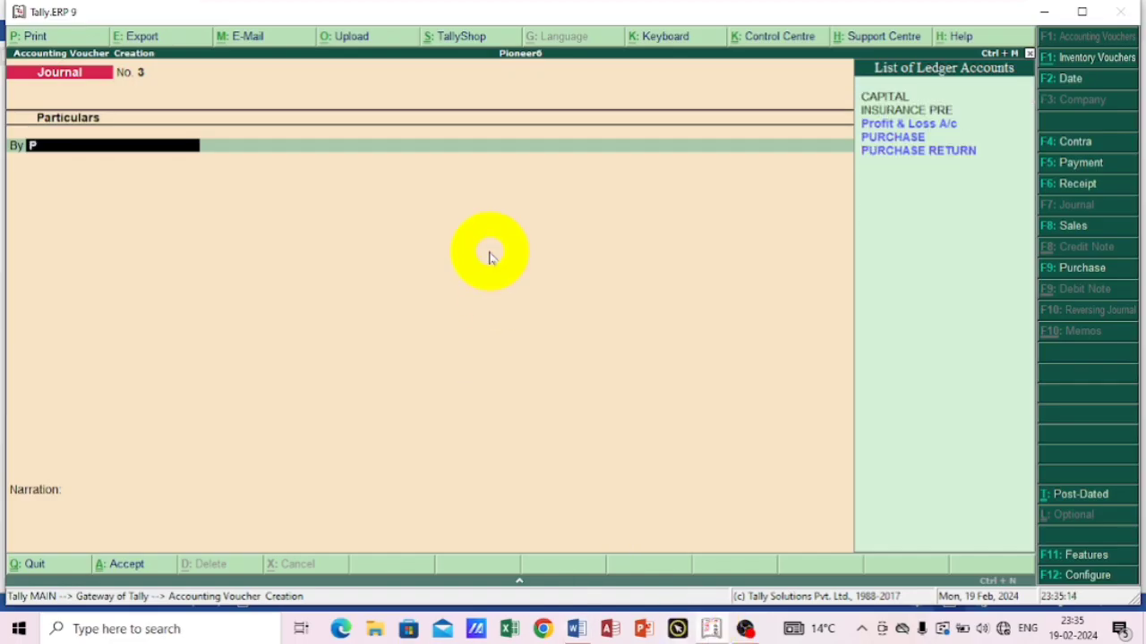
pyautogui.press('Down')
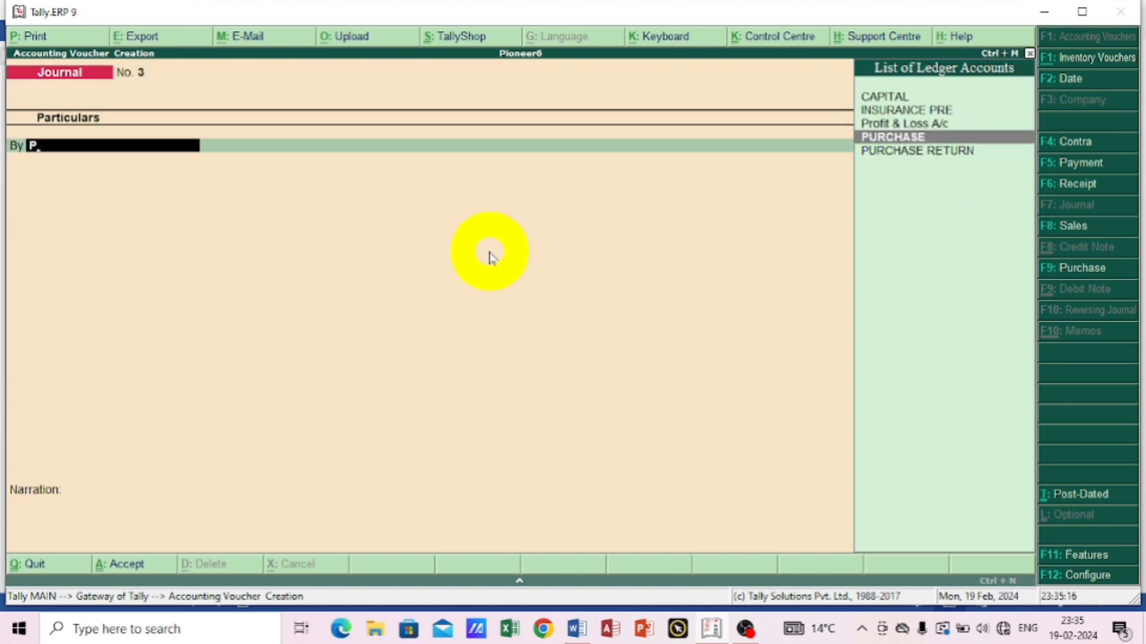
pyautogui.press('Return')
pyautogui.press('Return')
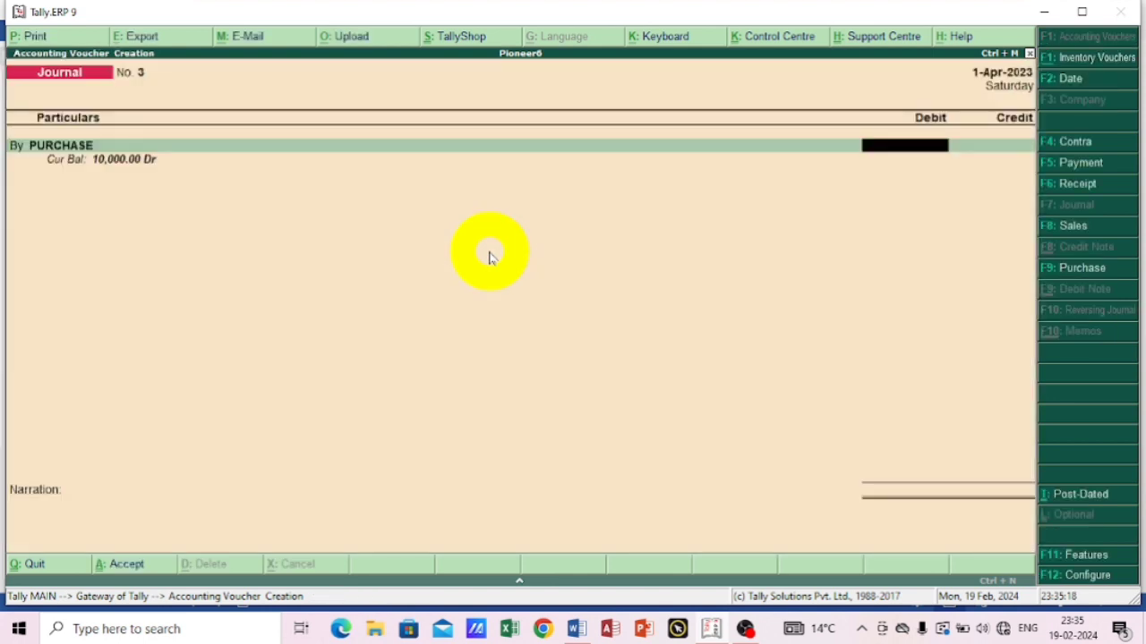
pyautogui.write('169')
pyautogui.press('BackSpace')
pyautogui.write('00')
pyautogui.press('Return')
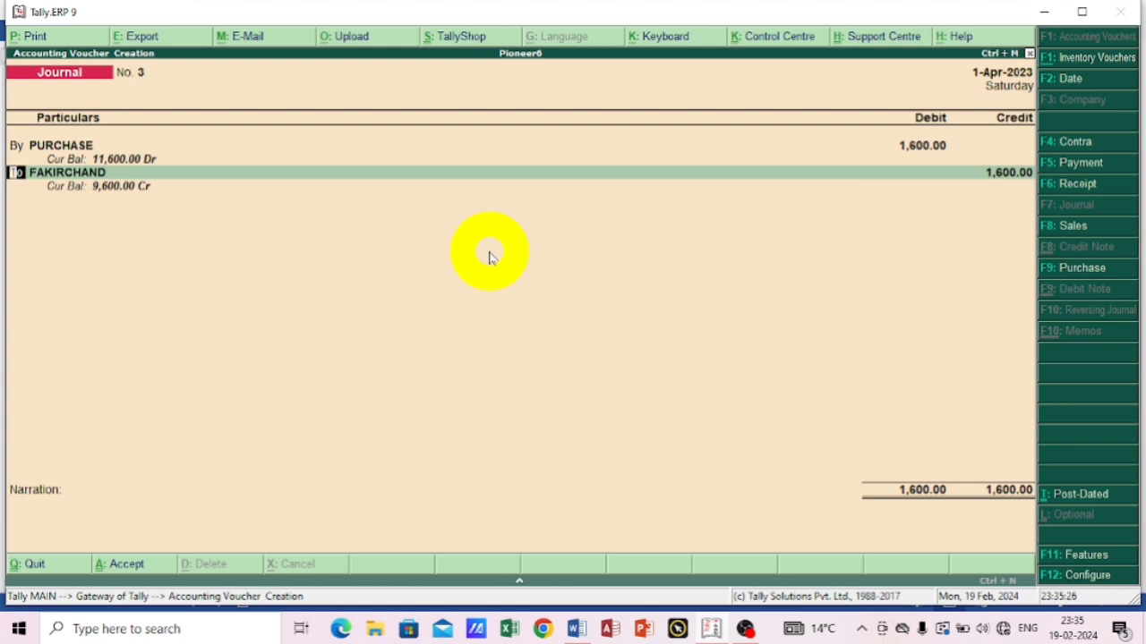
# Replace the prefilled credit ledger with SURAJ&BROTHER, keep the 1,600 credit and save the journal voucher without a narration.
pyautogui.press('Return')
pyautogui.write('S')
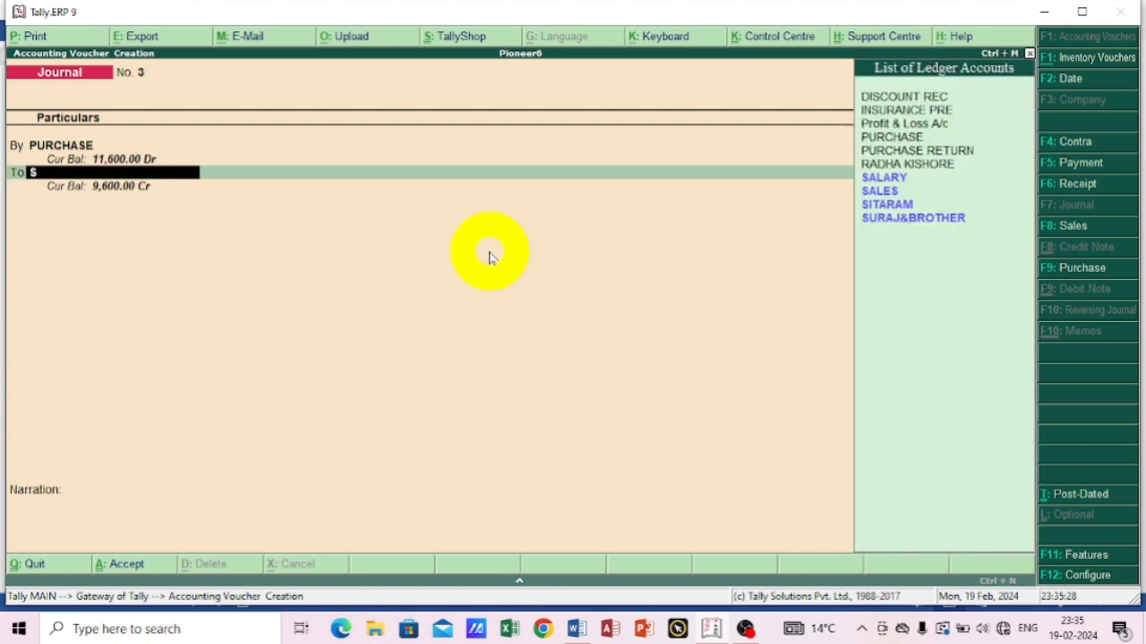
pyautogui.press('Down')
pyautogui.press('Down')
pyautogui.press('Down')
pyautogui.press('Down')
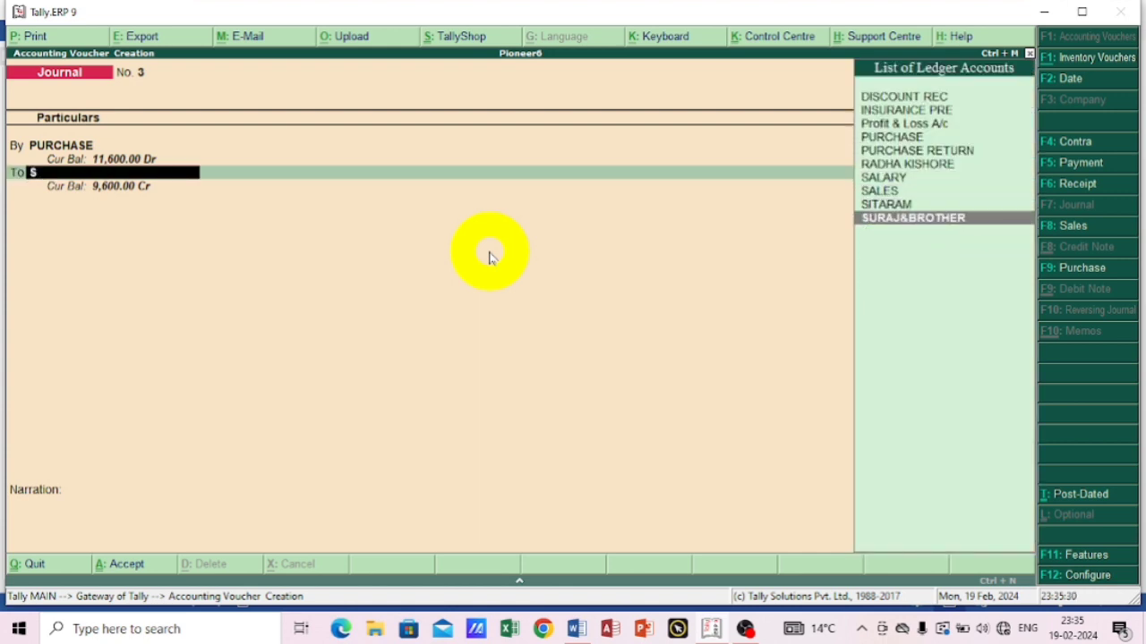
pyautogui.press('Return')
pyautogui.press('Return')
pyautogui.press('Return')
pyautogui.press('Return')
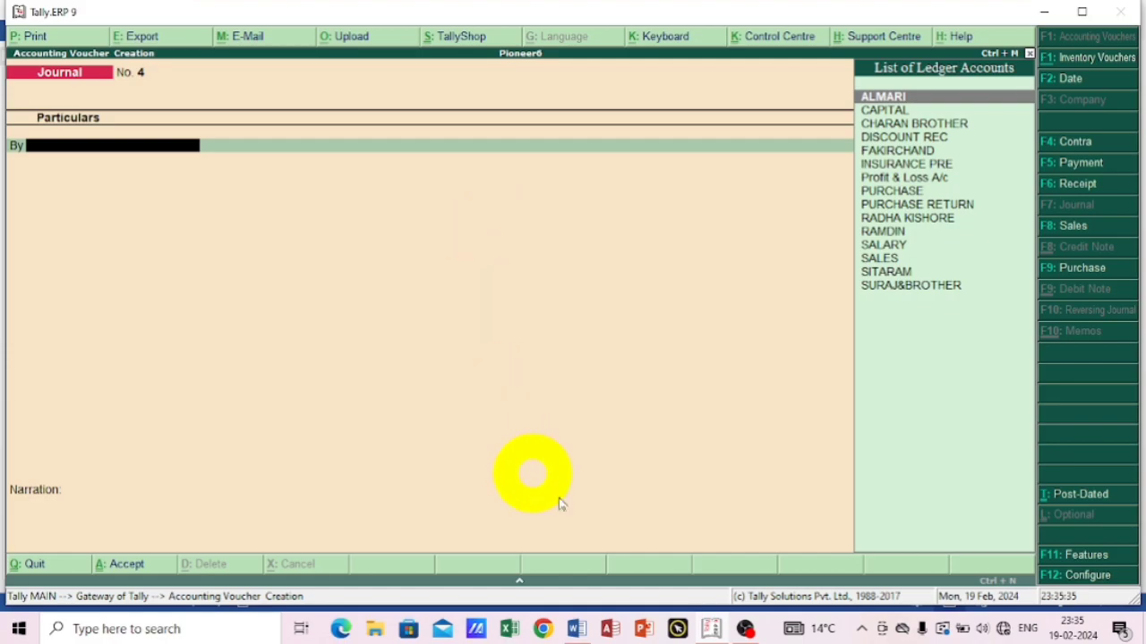
# Check the fourth transaction in Word and credit SALES with 2200 in a new Tally.ERP 9 receipt voucher, skipping inventory allocation.
pyautogui.click(580, 630)
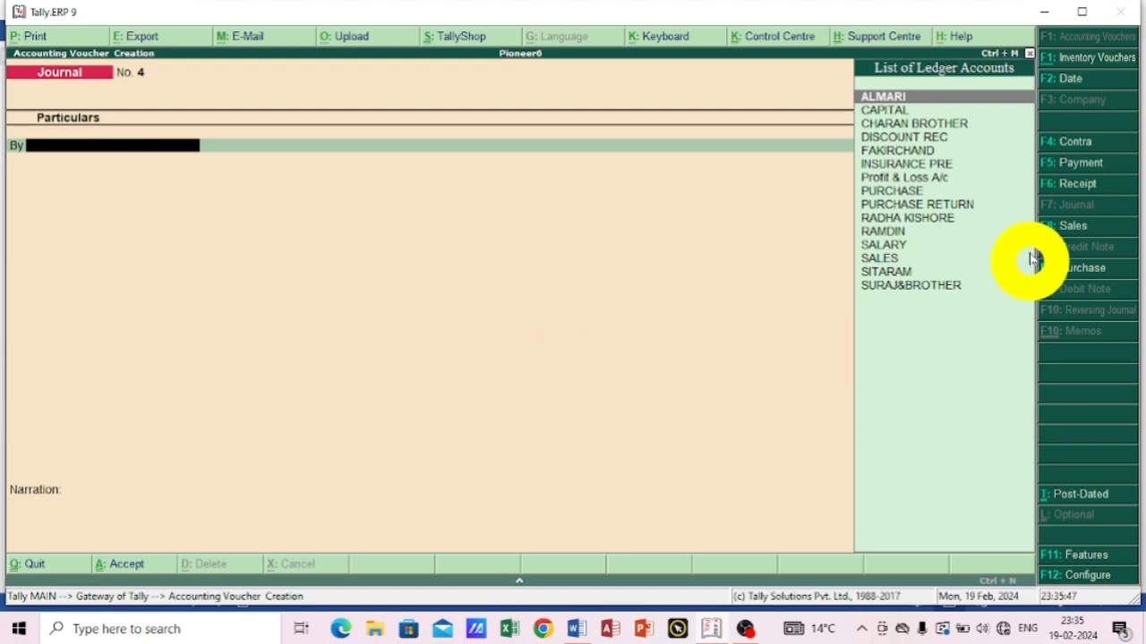
pyautogui.click(1054, 184)
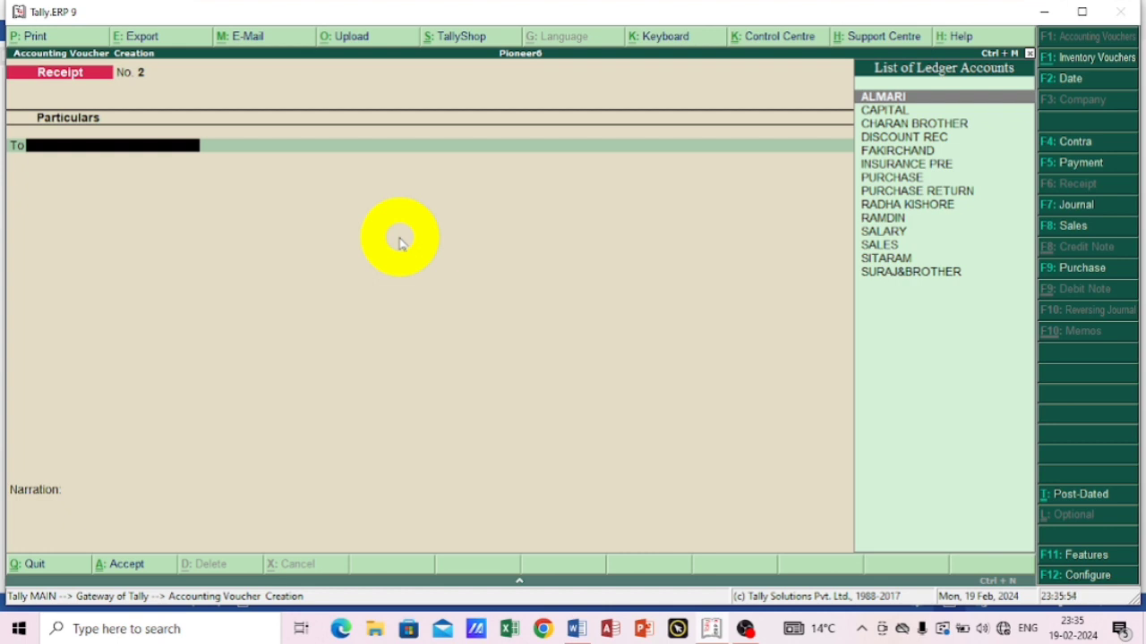
pyautogui.write('S')
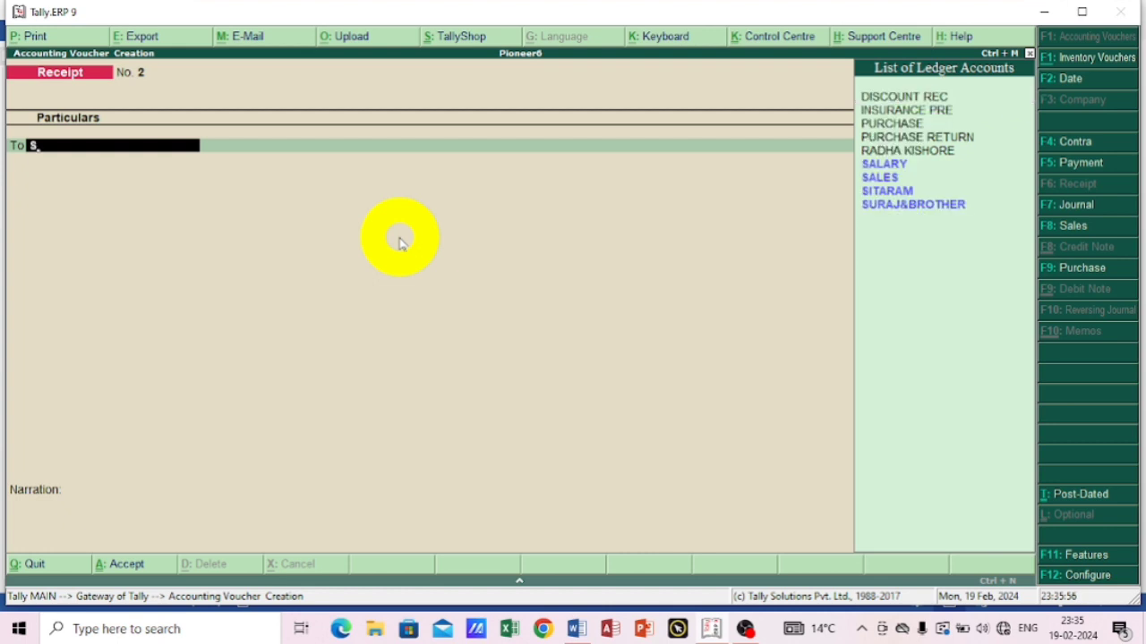
pyautogui.press('Down')
pyautogui.press('Return')
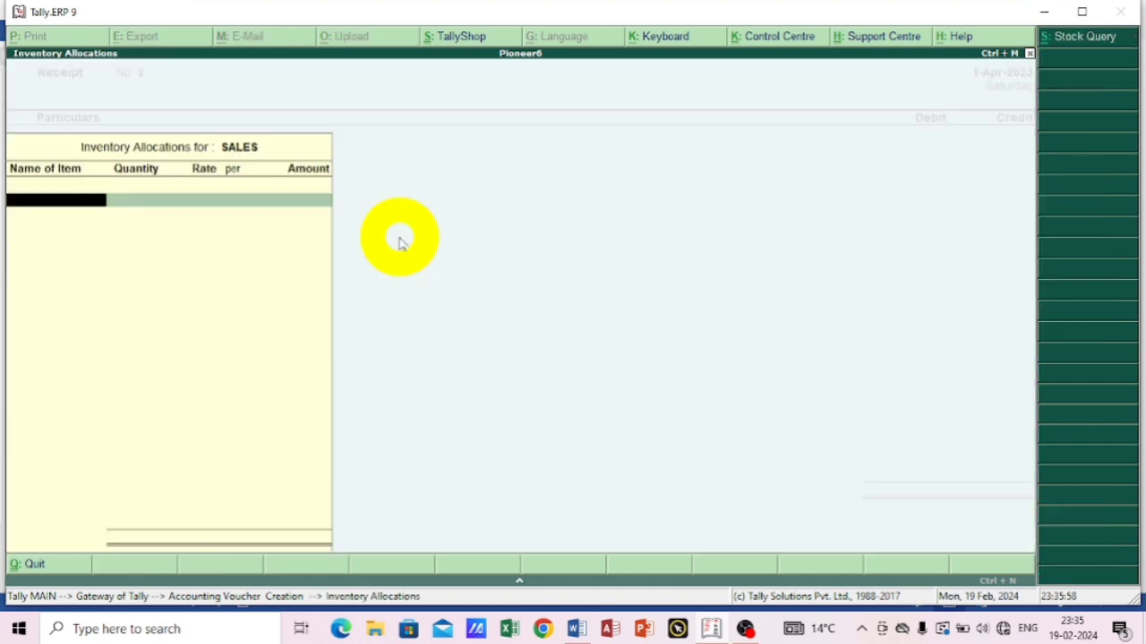
pyautogui.press('Escape')
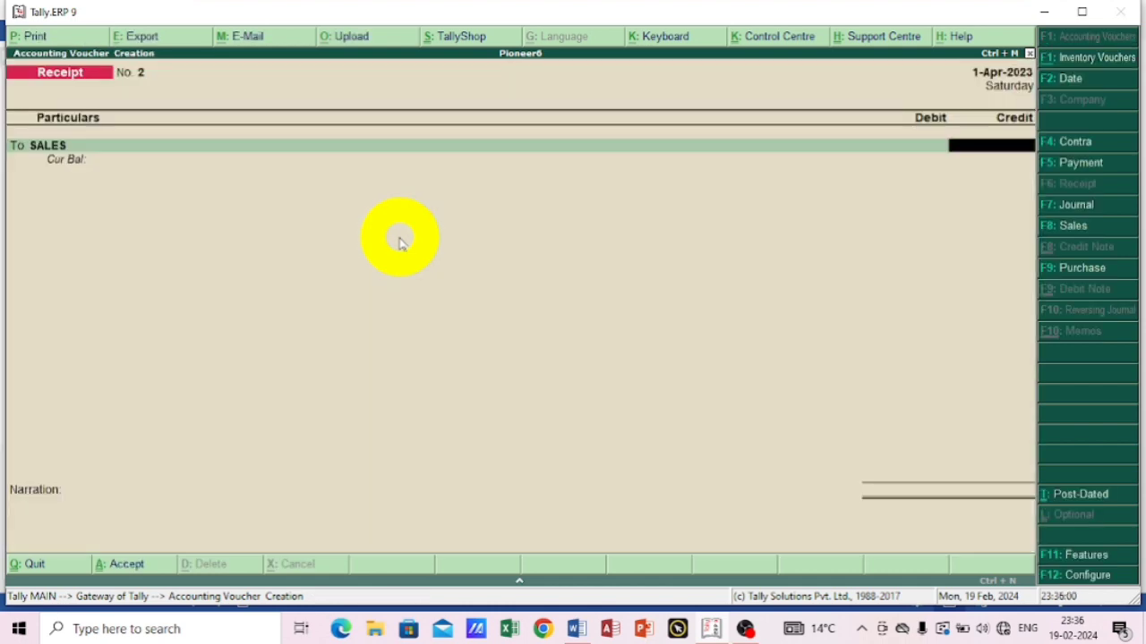
pyautogui.write('2200')
pyautogui.press('Return')
# Debit Cash with the 2,200 sale amount and save the receipt voucher without a narration.
pyautogui.write('C')
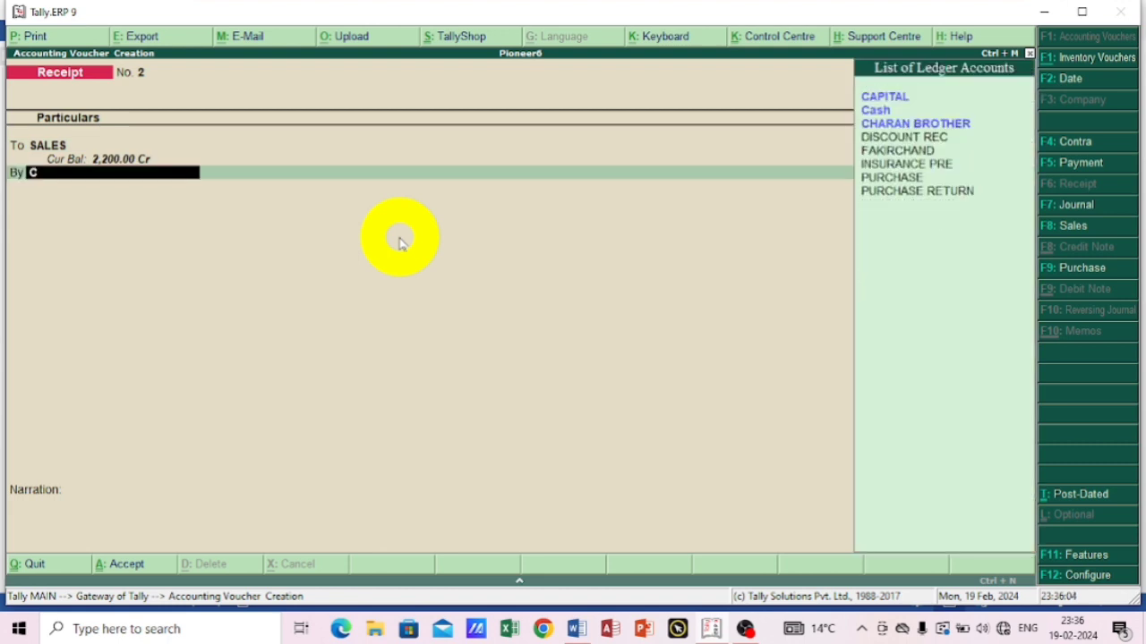
pyautogui.write('as')
pyautogui.press('Return')
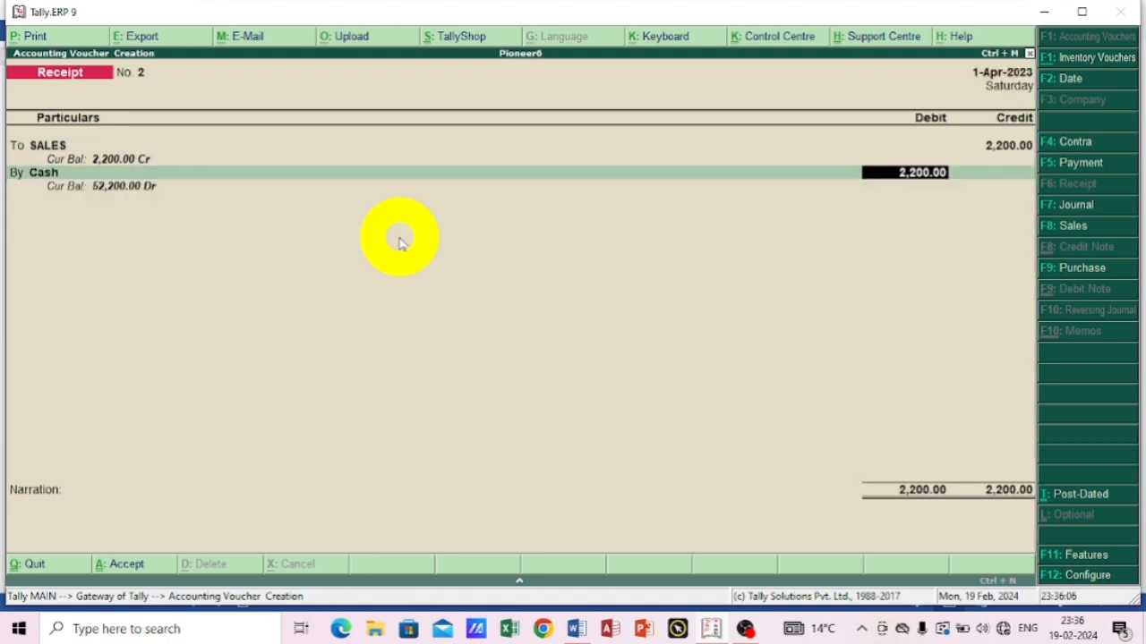
pyautogui.press('Return')
pyautogui.press('Return')
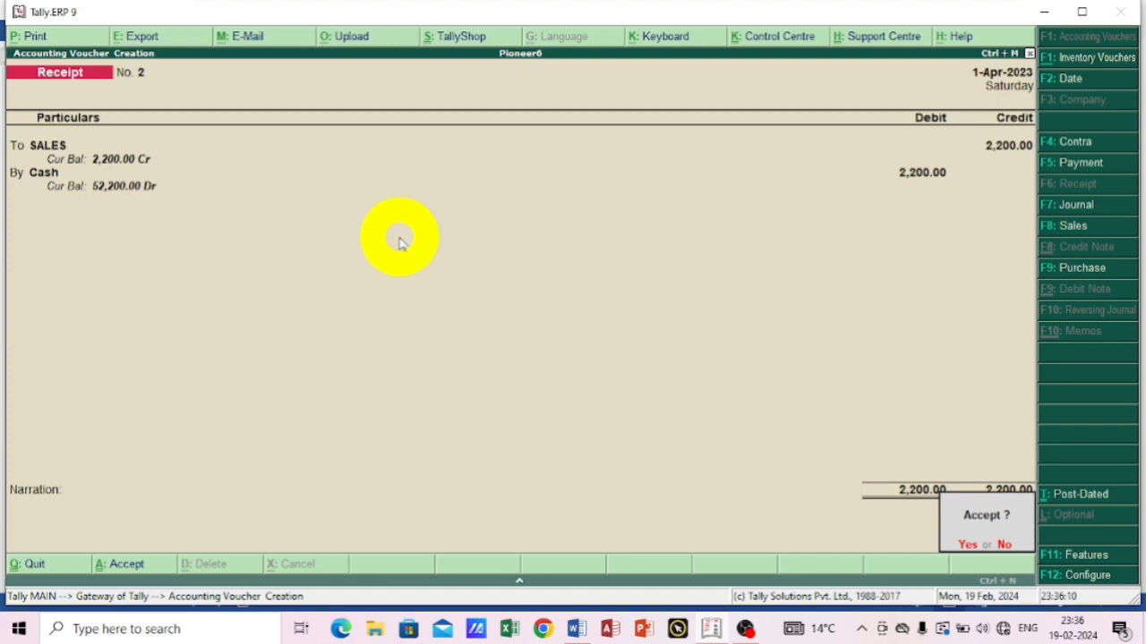
pyautogui.press('Return')
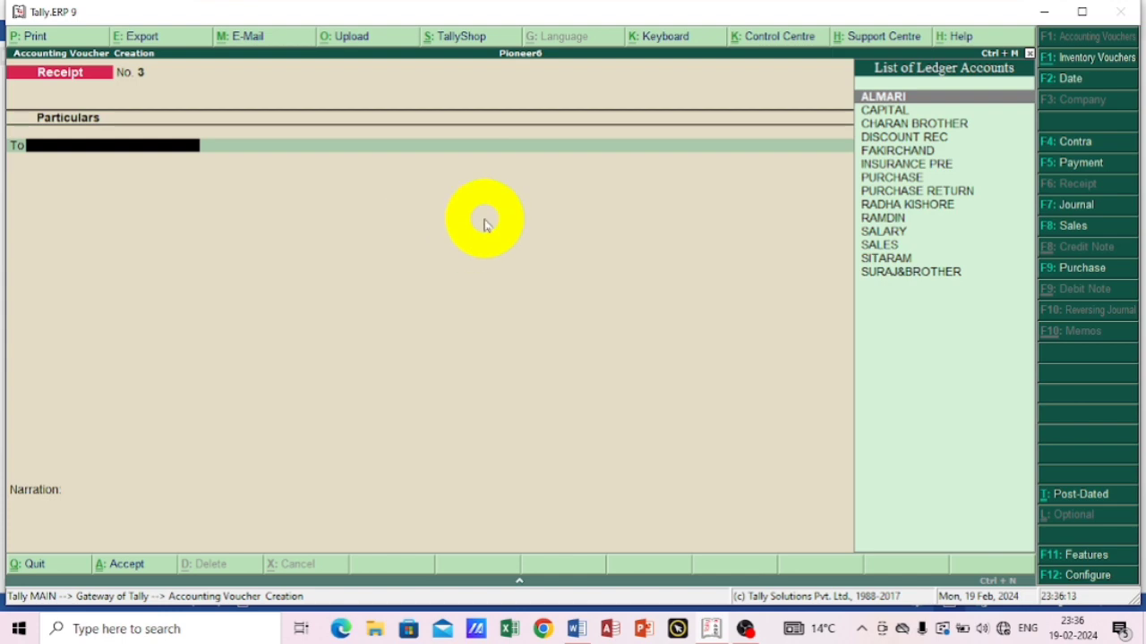
# Consult the fifth transaction in Word, return to Tally.ERP 9 and debit ALMARI with 500 in a new payment voucher.
pyautogui.click(576, 629)
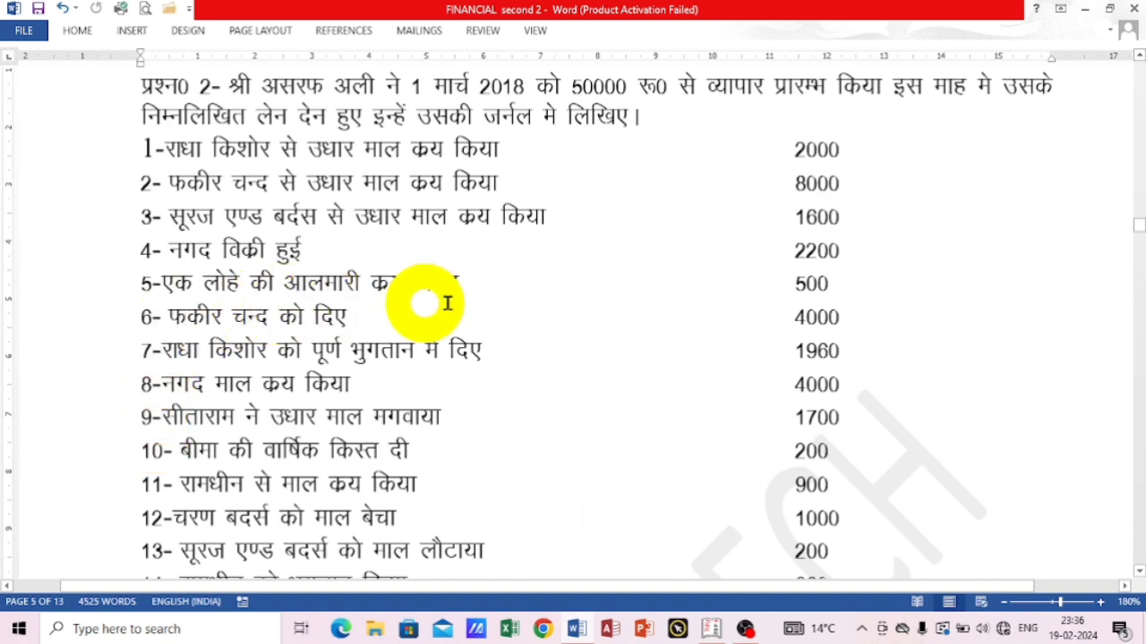
pyautogui.click(711, 629)
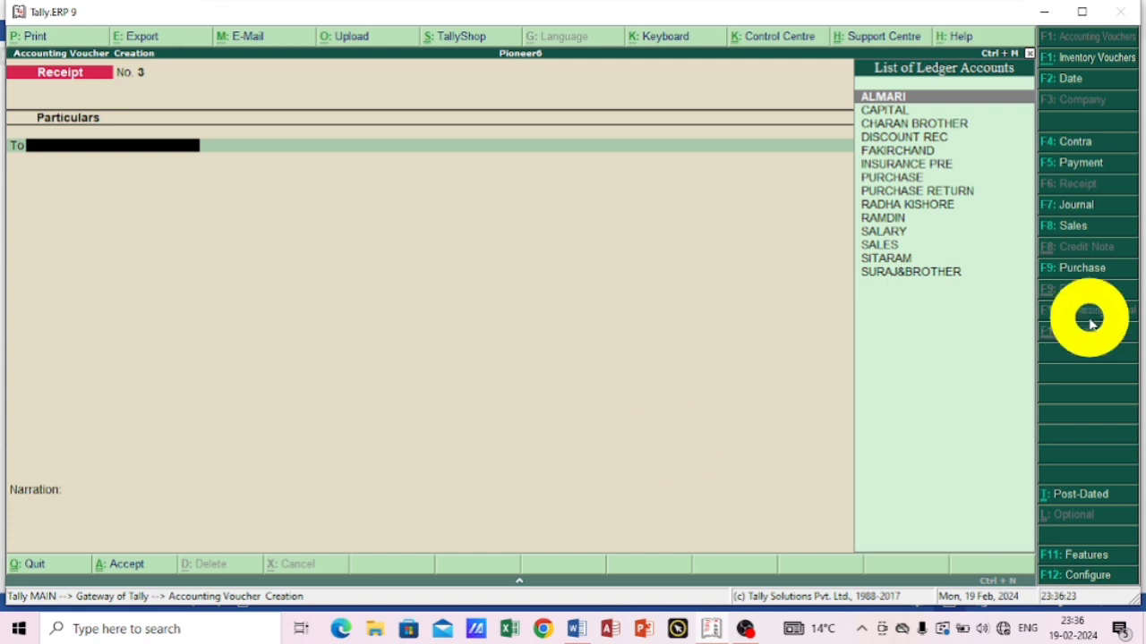
pyautogui.click(1063, 163)
pyautogui.write('c')
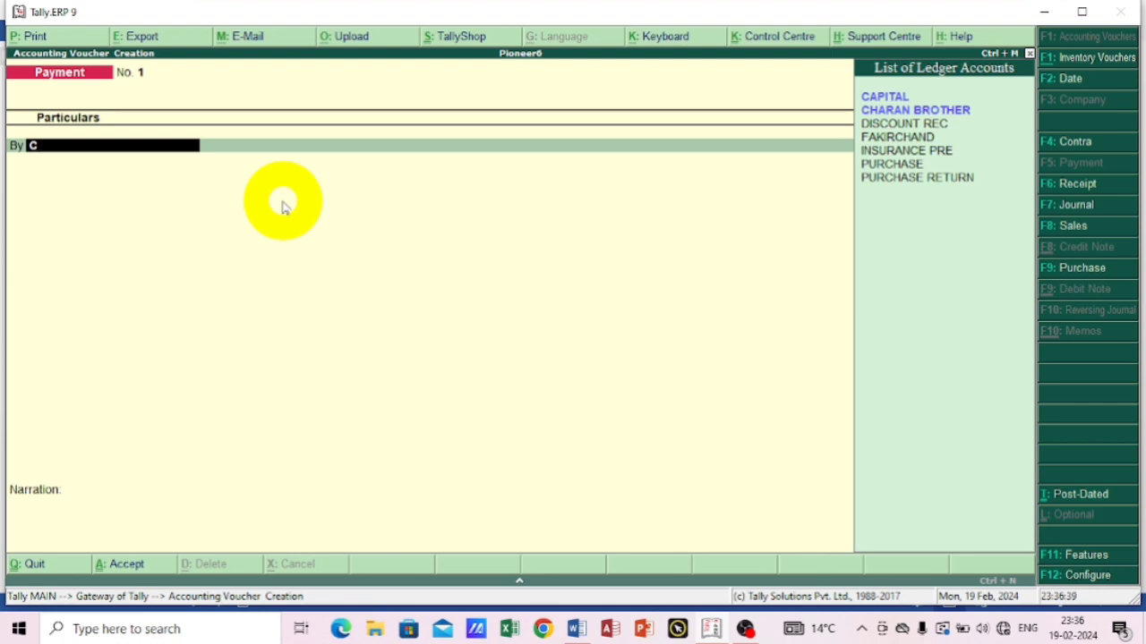
pyautogui.press('BackSpace')
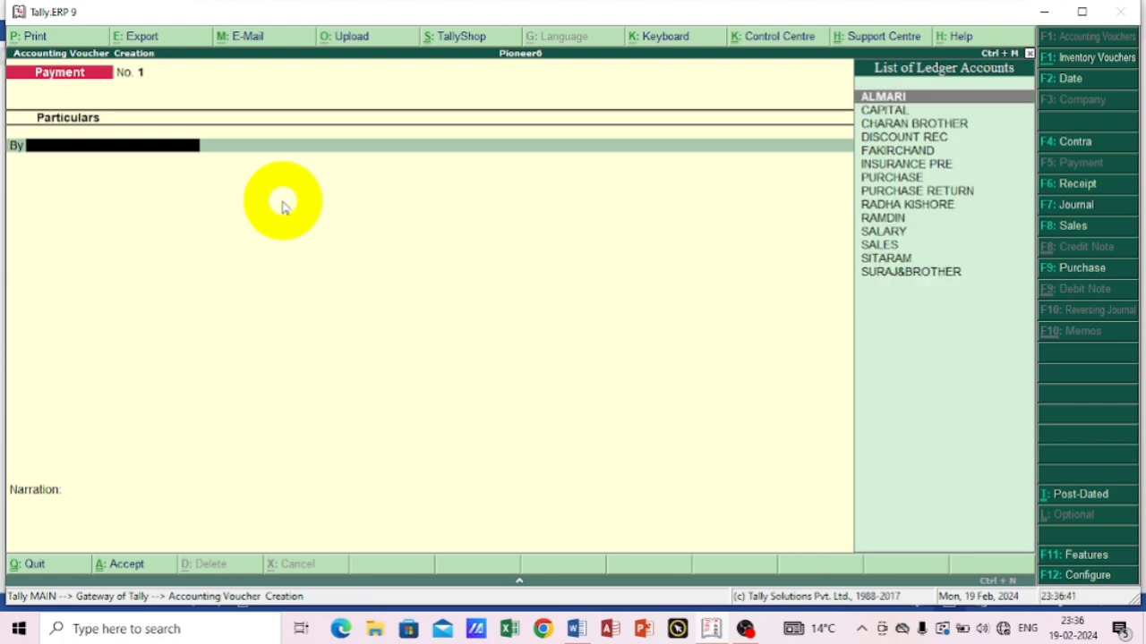
pyautogui.write('A')
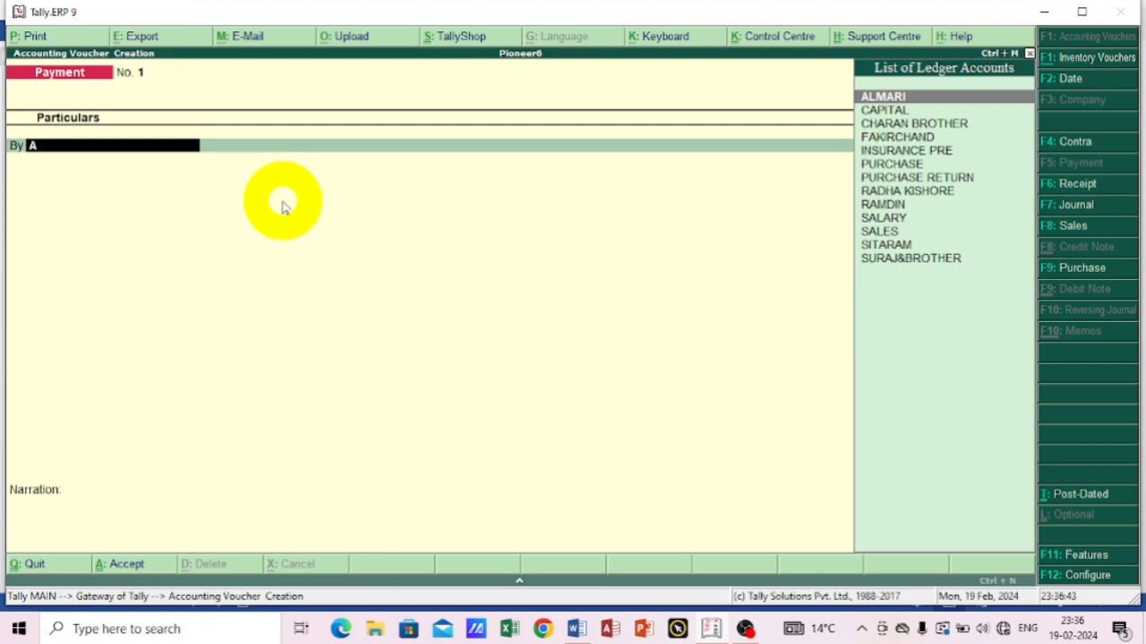
pyautogui.press('Return')
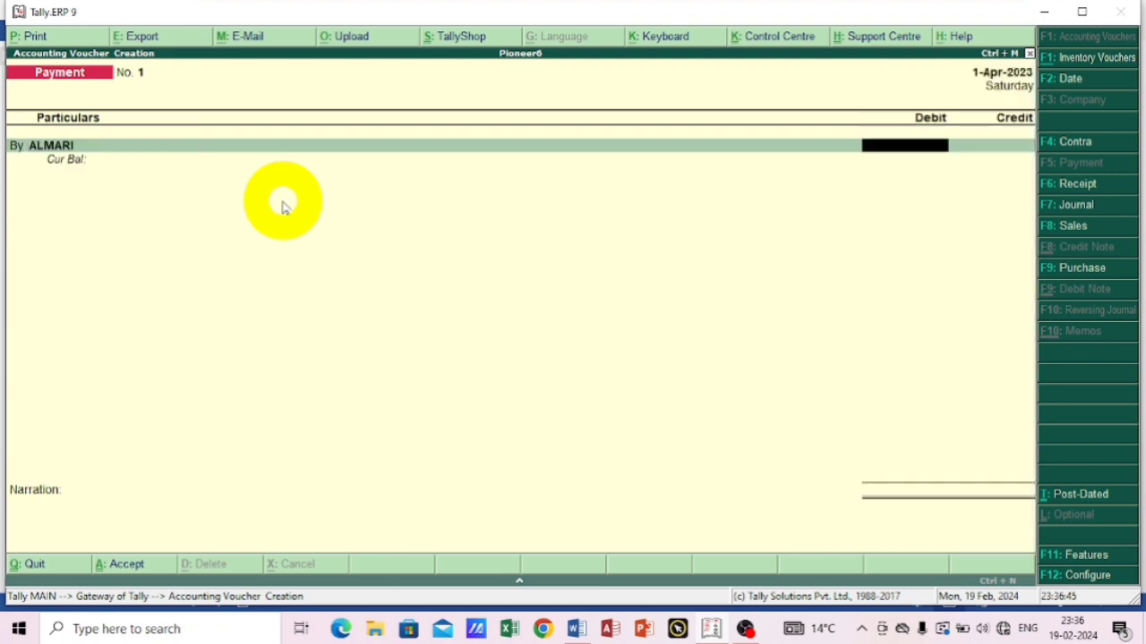
pyautogui.write('500')
pyautogui.press('Return')
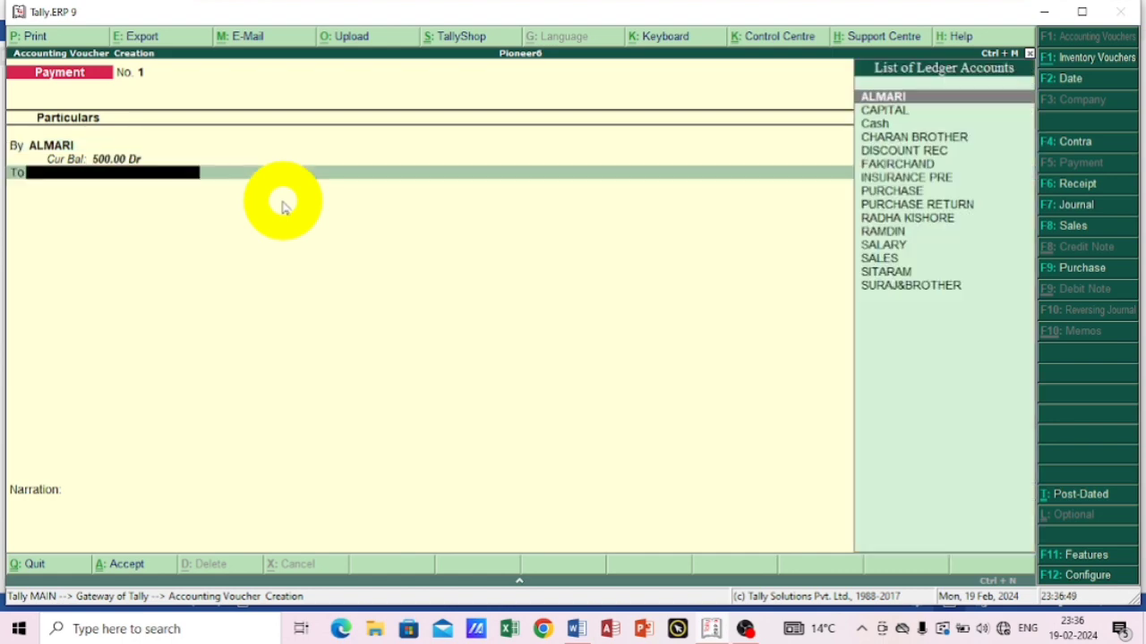
# Credit Cash with 500 for the ALMARI purchase and save the payment voucher without a narration.
pyautogui.write('C')
pyautogui.press('Down')
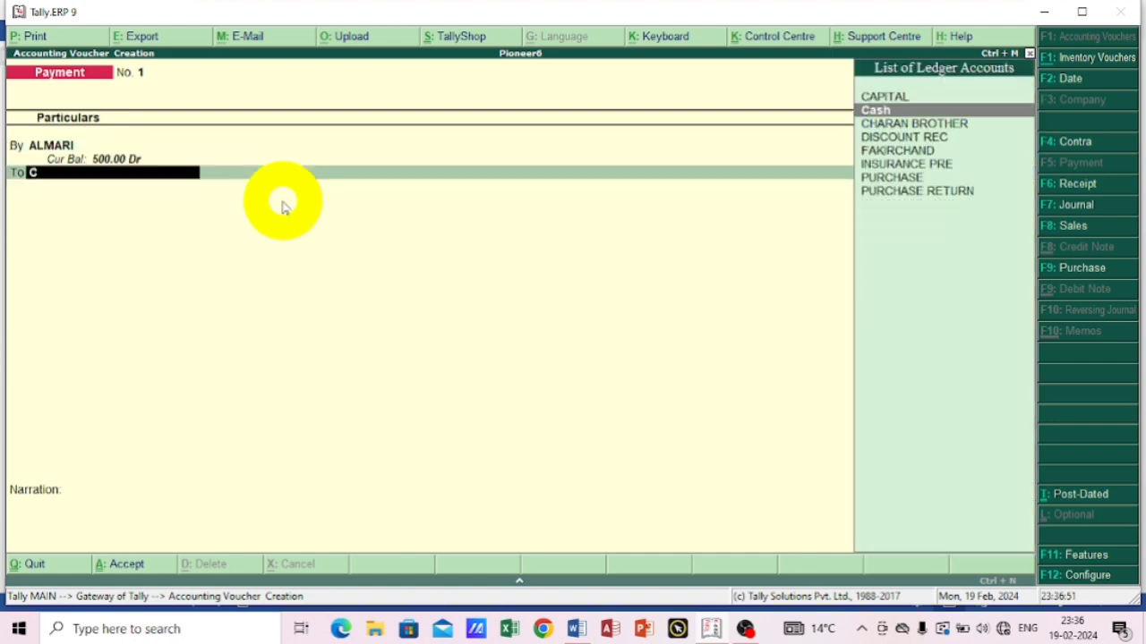
pyautogui.press('Return')
pyautogui.press('Return')
pyautogui.press('Return')
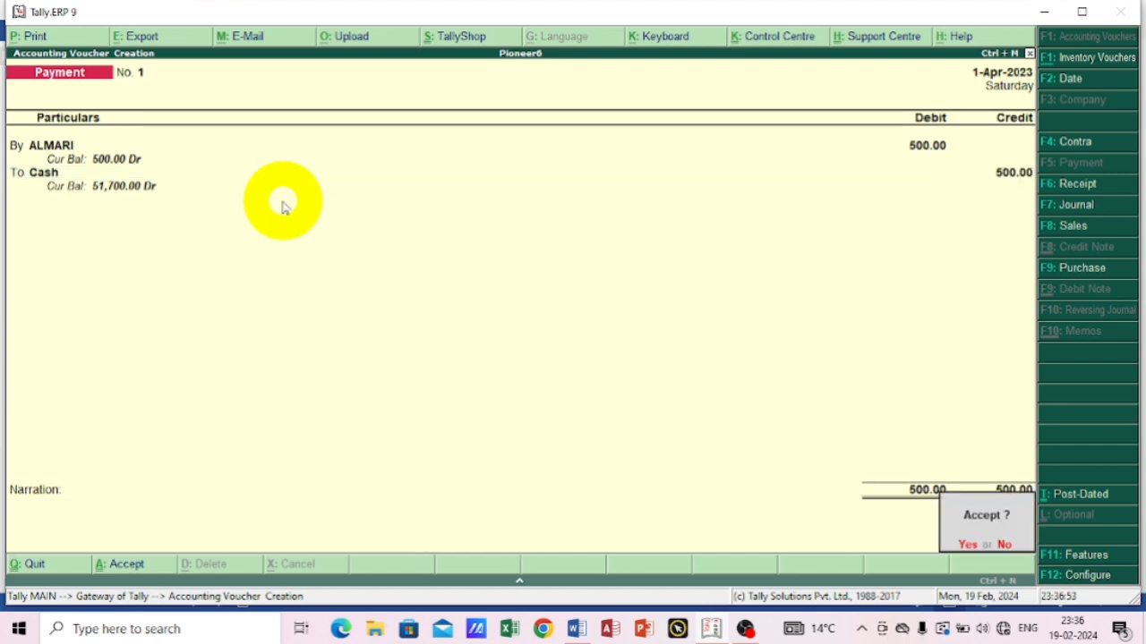
pyautogui.press('Return')
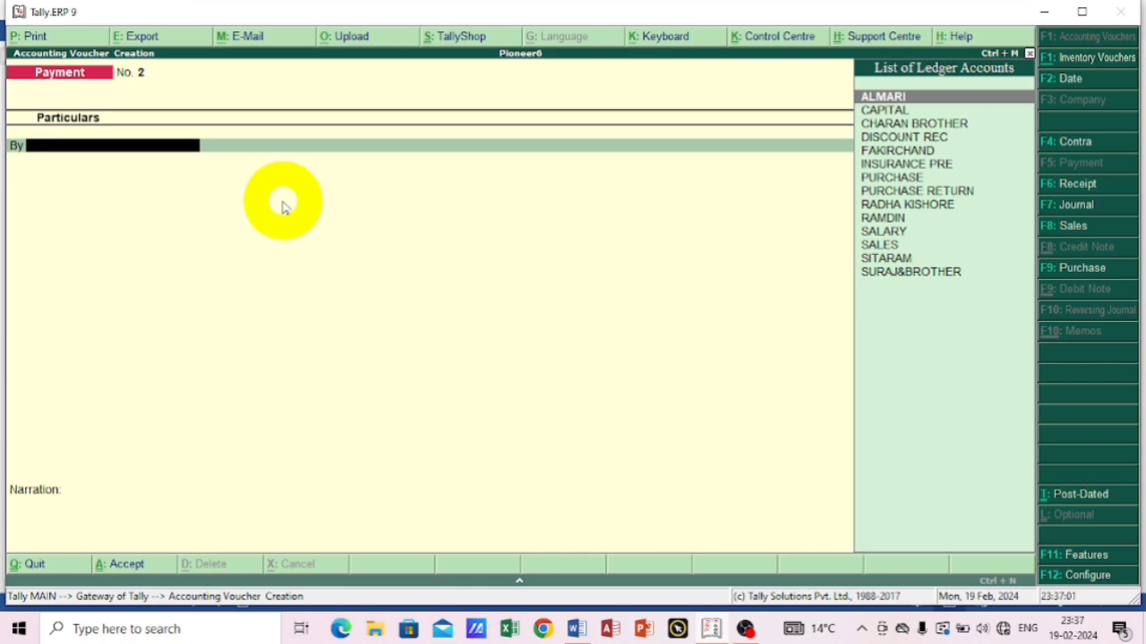
# Debit the sixth transaction's supplier ledger with 4000 in the second payment voucher.
pyautogui.write('F')
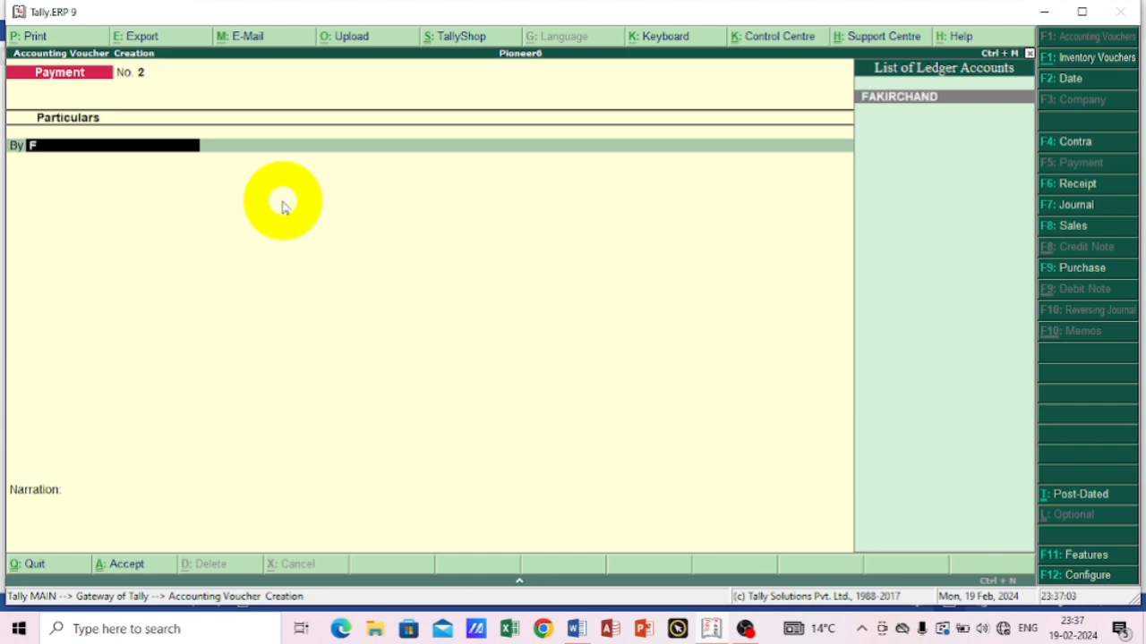
pyautogui.press('Return')
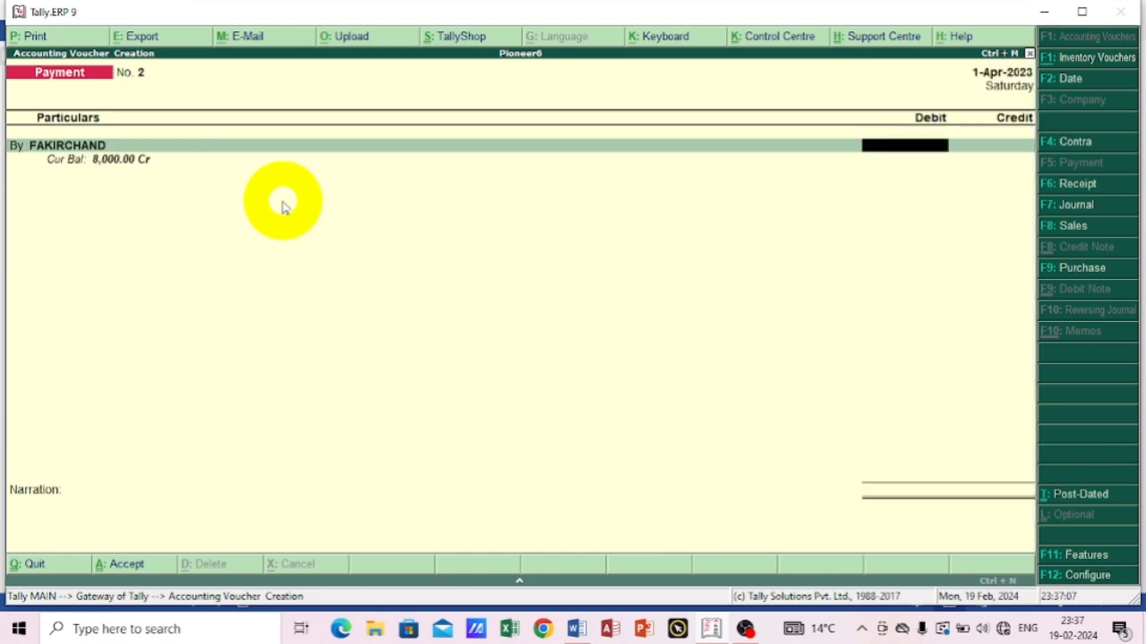
pyautogui.write('4000')
pyautogui.press('Return')
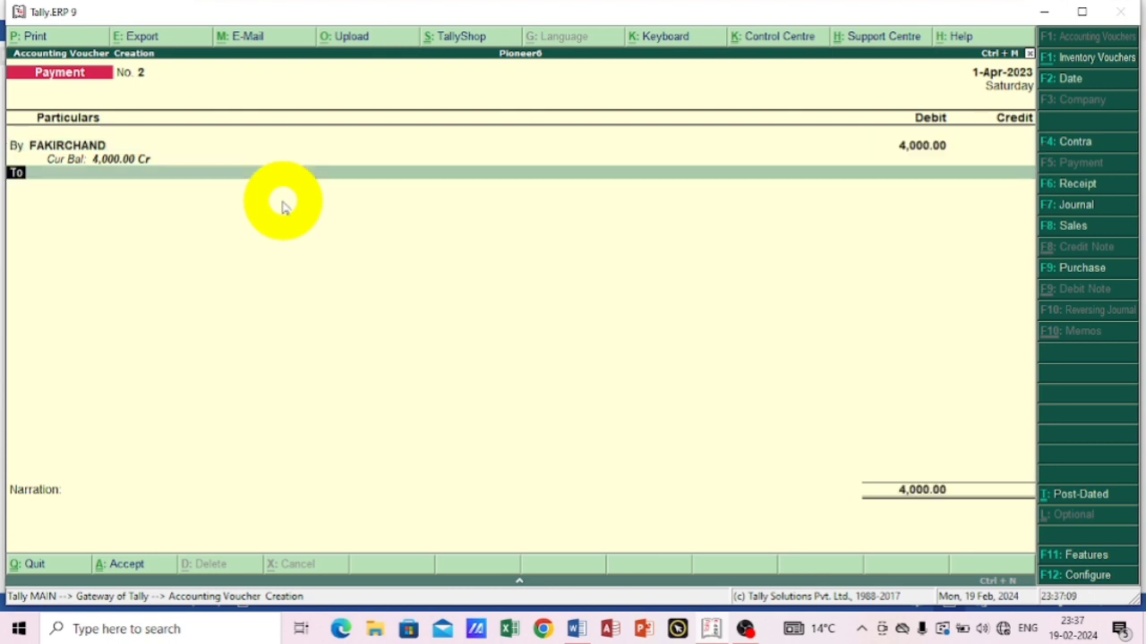
# Credit Cash with 4,000 for the supplier payment and save the second payment voucher without a narration.
pyautogui.press('Return')
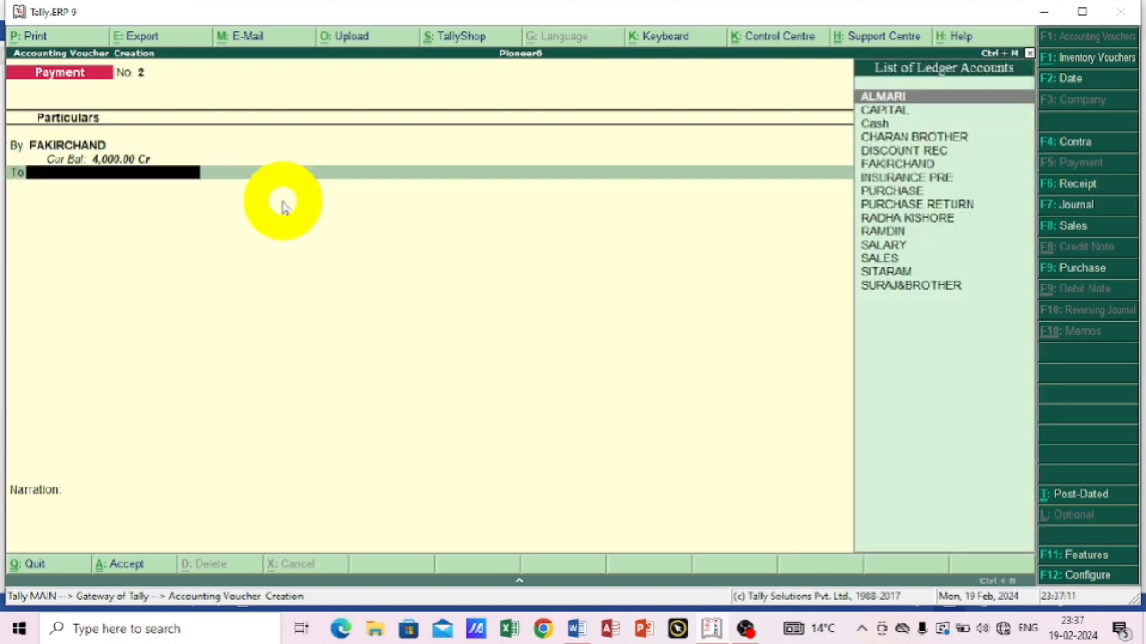
pyautogui.write('C')
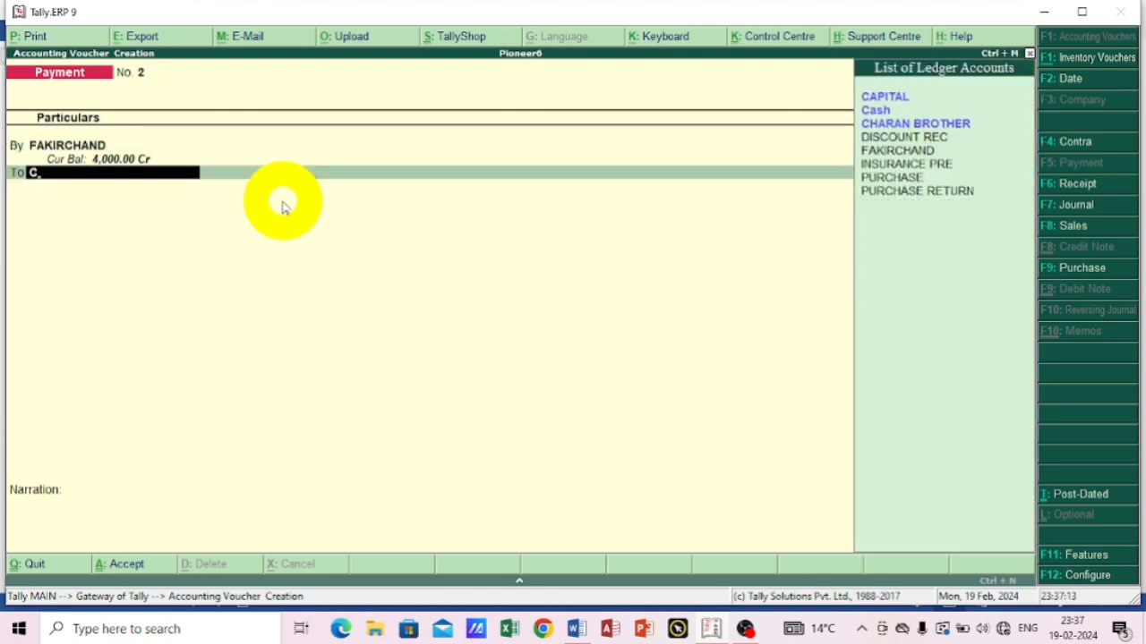
pyautogui.press('Down')
pyautogui.press('Return')
pyautogui.press('Return')
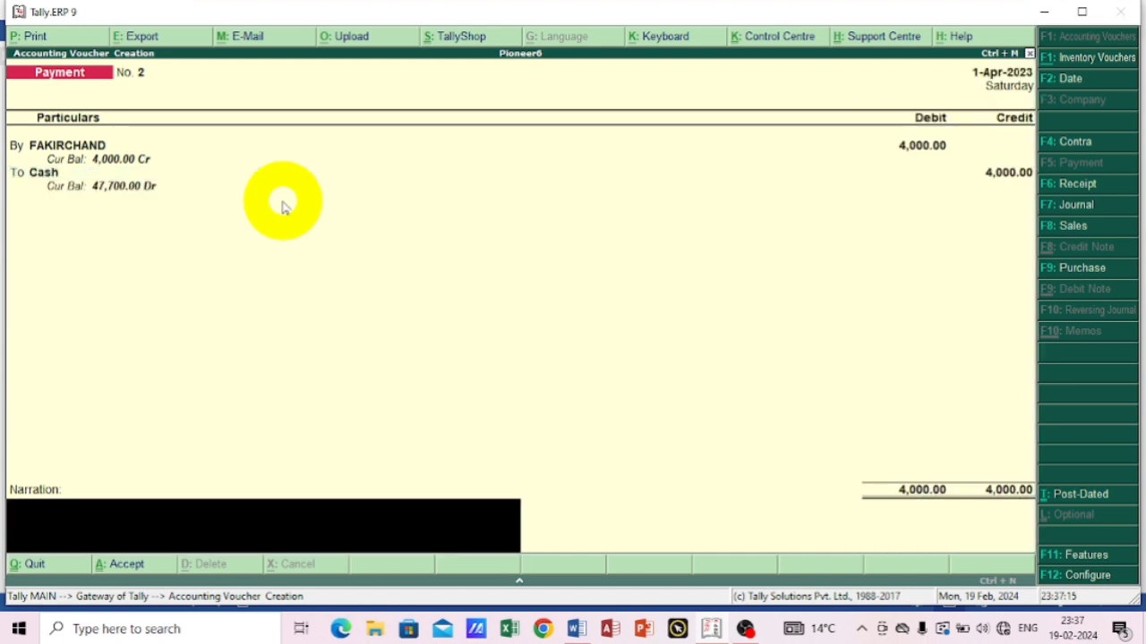
pyautogui.press('Return')
pyautogui.press('Return')
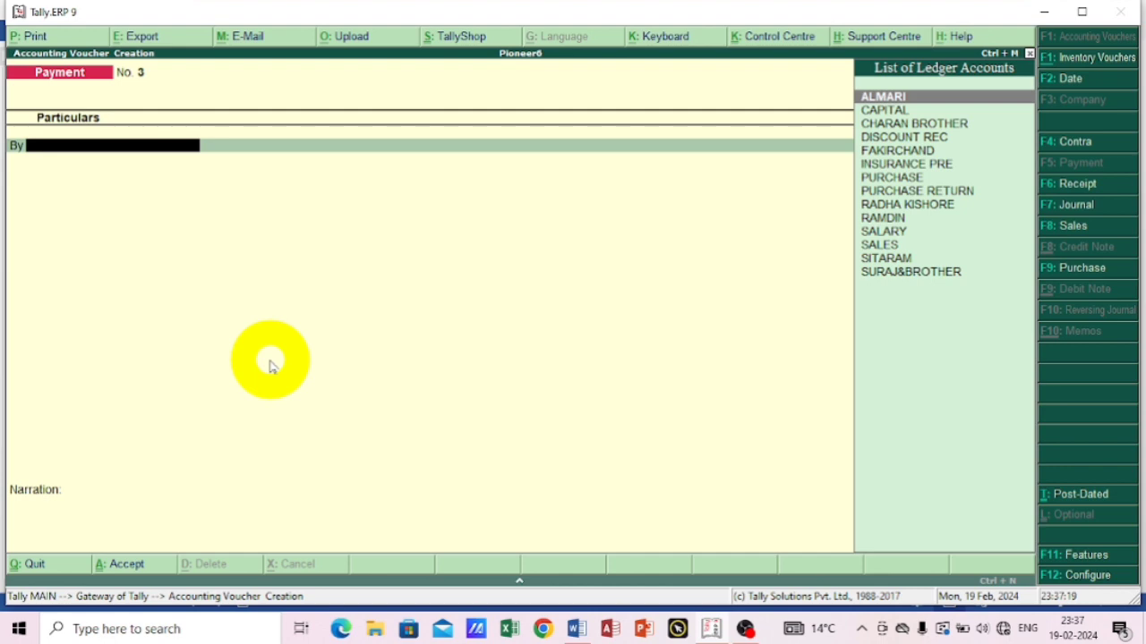
# Consult the seventh transaction in Word, return to Tally.ERP 9 and debit its supplier ledger with 1960 in the third payment voucher.
pyautogui.click(572, 631)
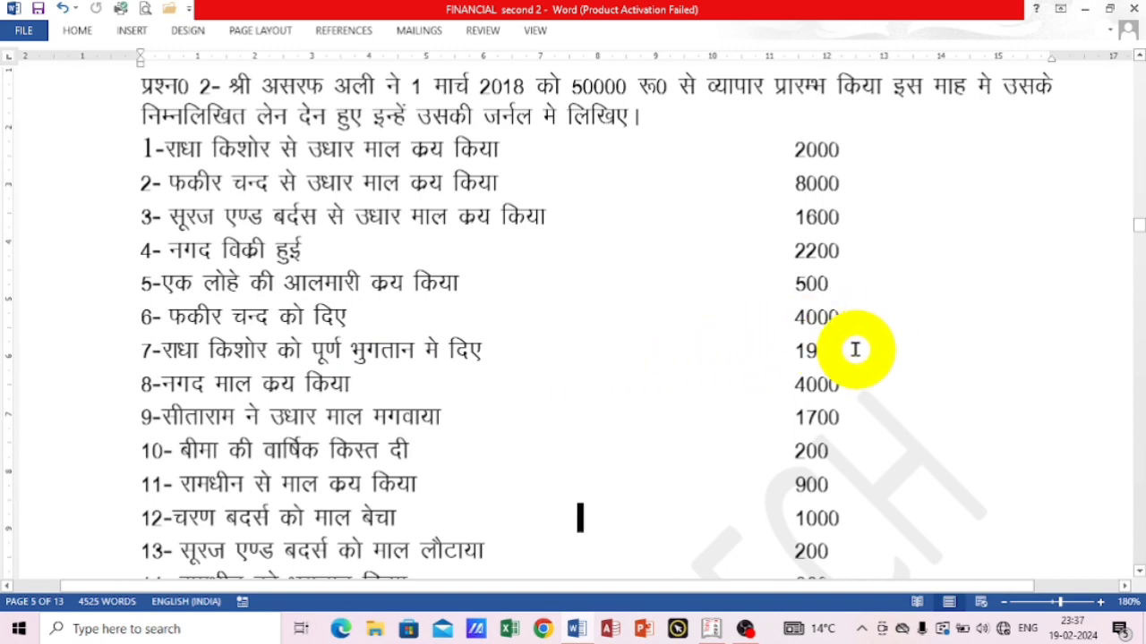
pyautogui.click(710, 629)
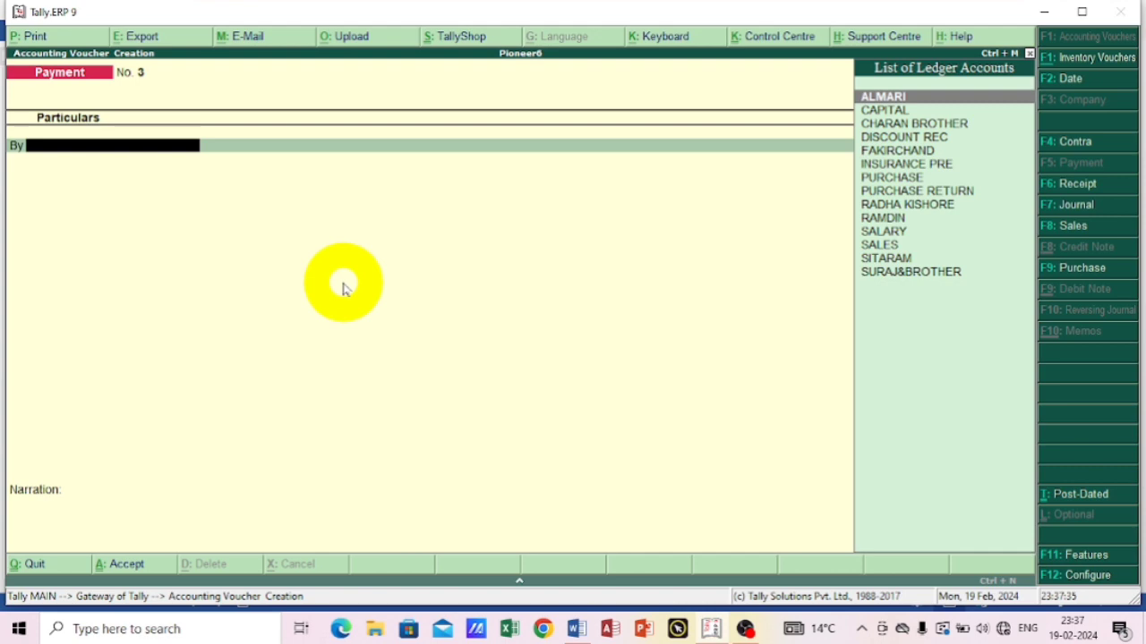
pyautogui.write('R')
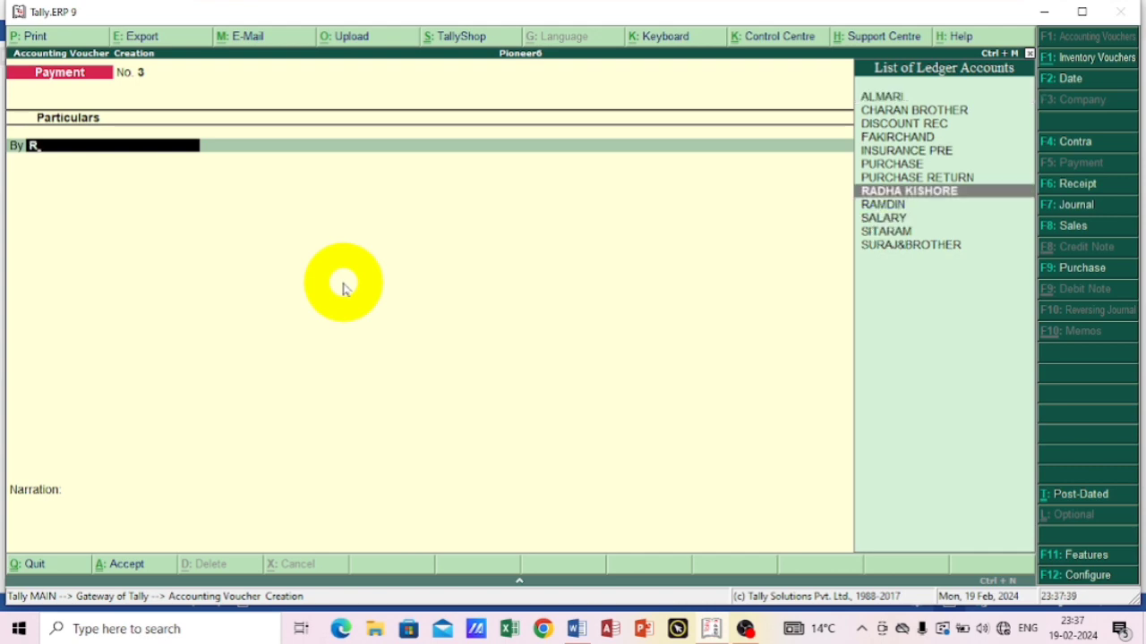
pyautogui.press('Return')
pyautogui.write('1')
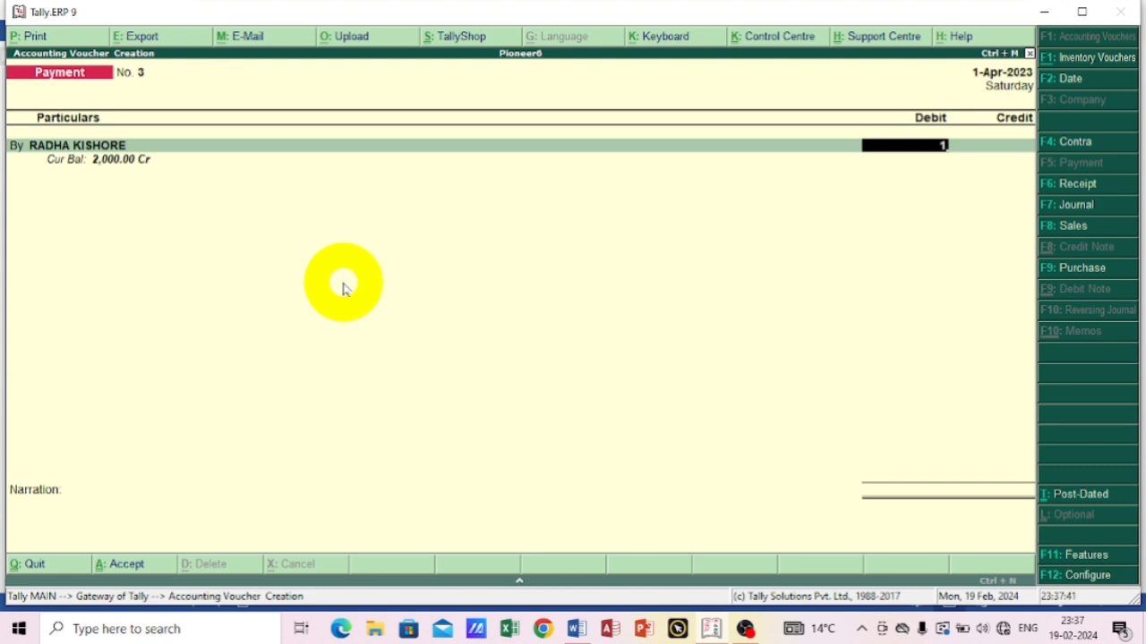
pyautogui.write('960')
pyautogui.press('Return')
# Credit Cash with 1,960 for the supplier settlement and save the third payment voucher without a narration.
pyautogui.write('C')
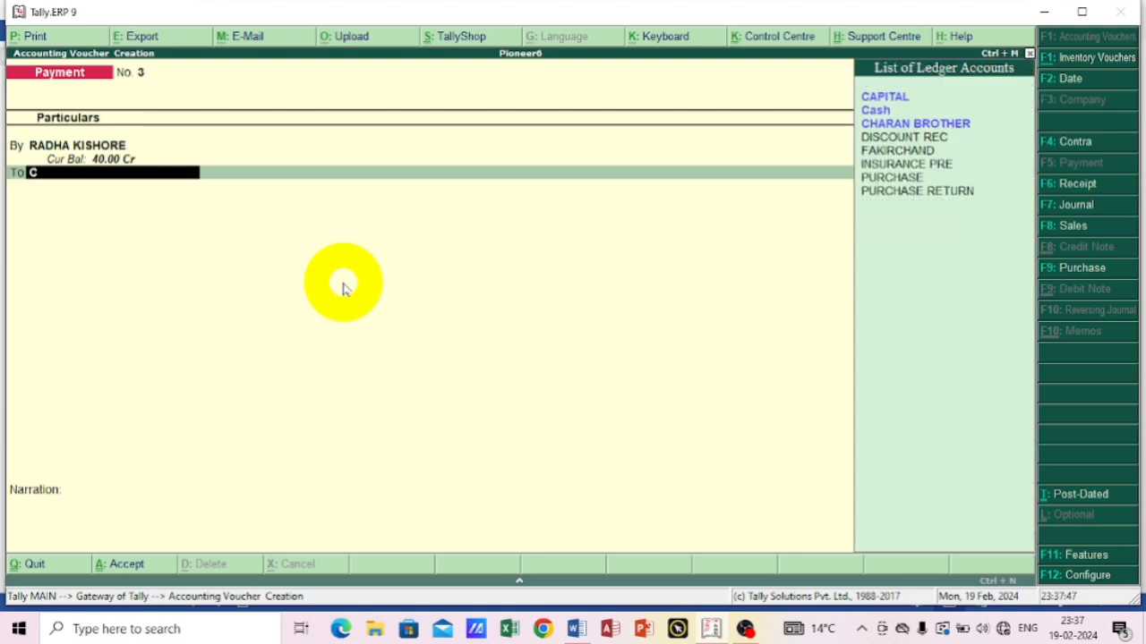
pyautogui.press('Down')
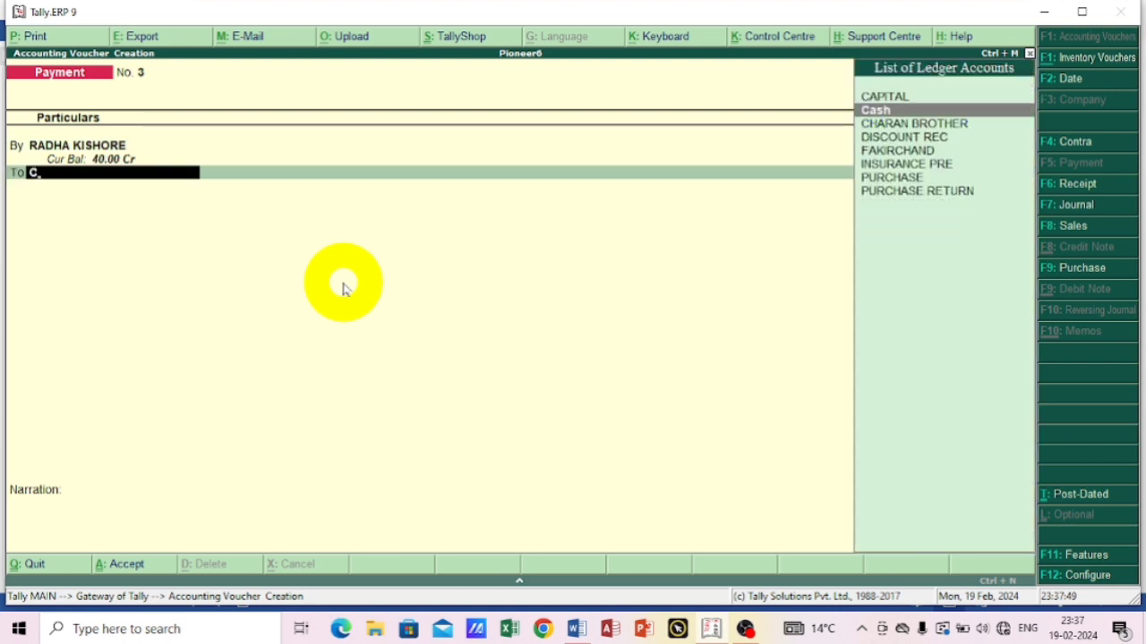
pyautogui.press('Return')
pyautogui.press('Return')
pyautogui.press('Return')
pyautogui.press('Return')
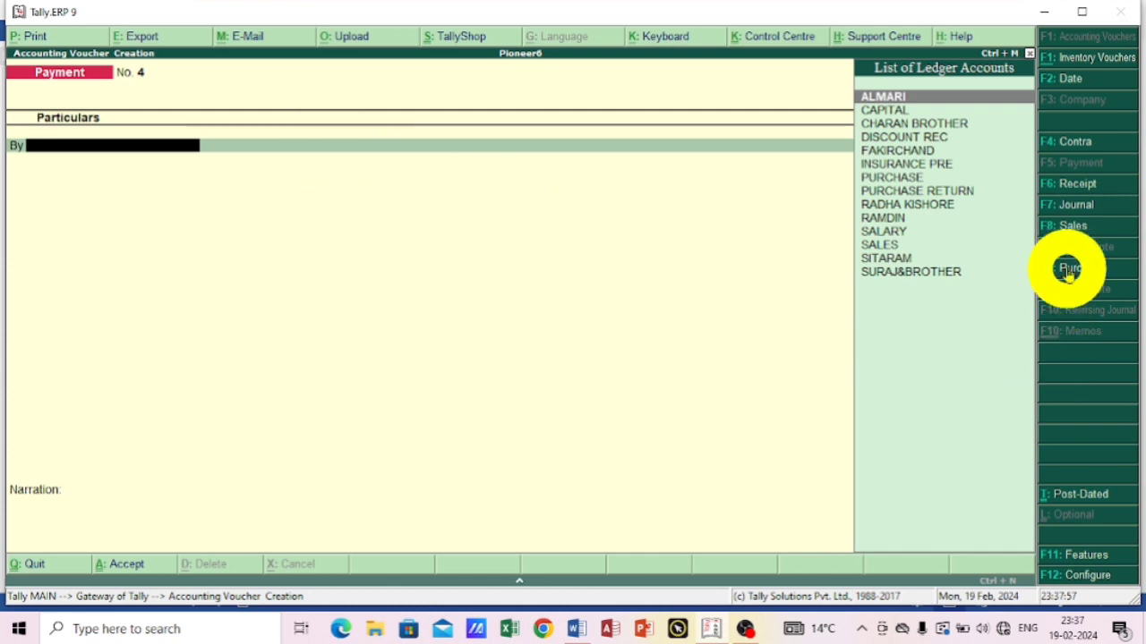
# Start a journal voucher and debit the seventh transaction's supplier ledger with 40.
pyautogui.click(1069, 205)
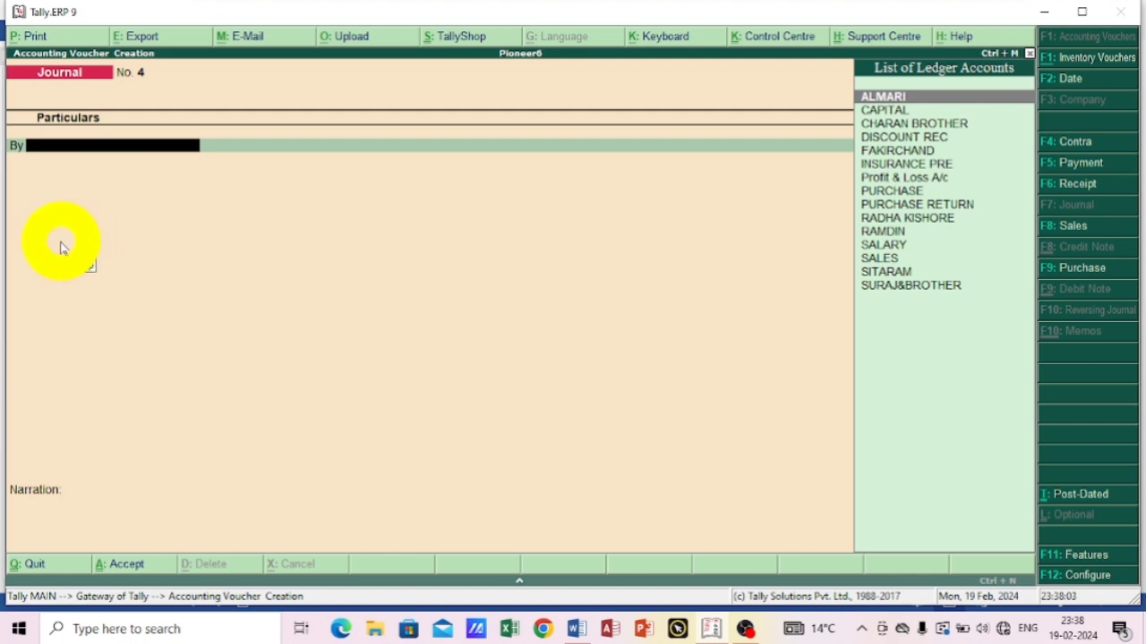
pyautogui.write('R')
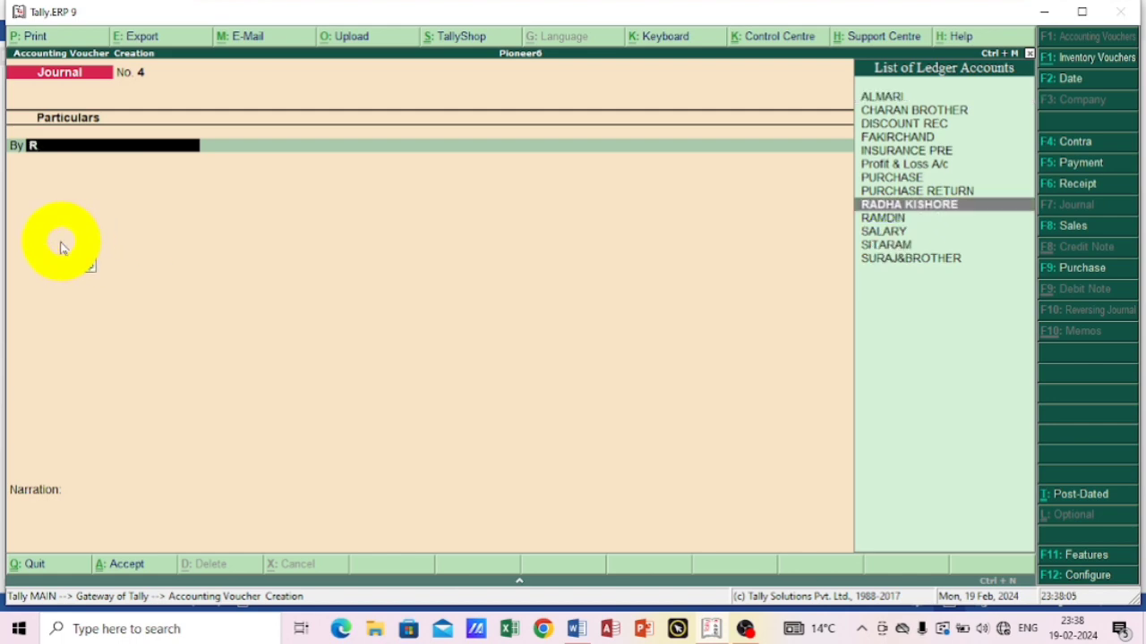
pyautogui.press('Return')
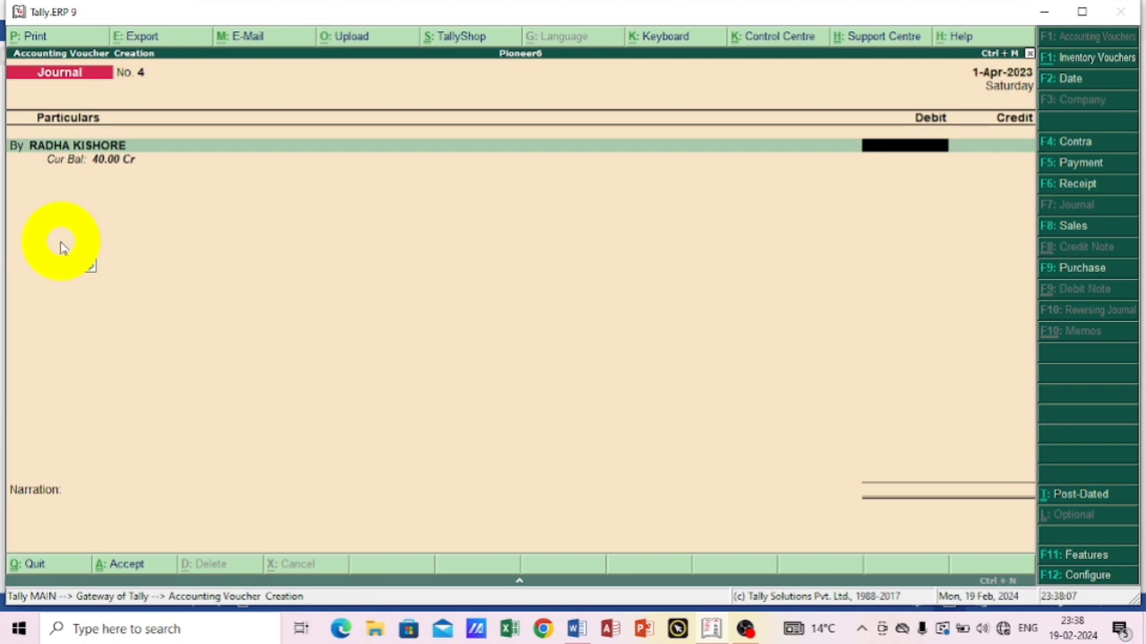
pyautogui.write('40')
pyautogui.press('Return')
pyautogui.press('Return')
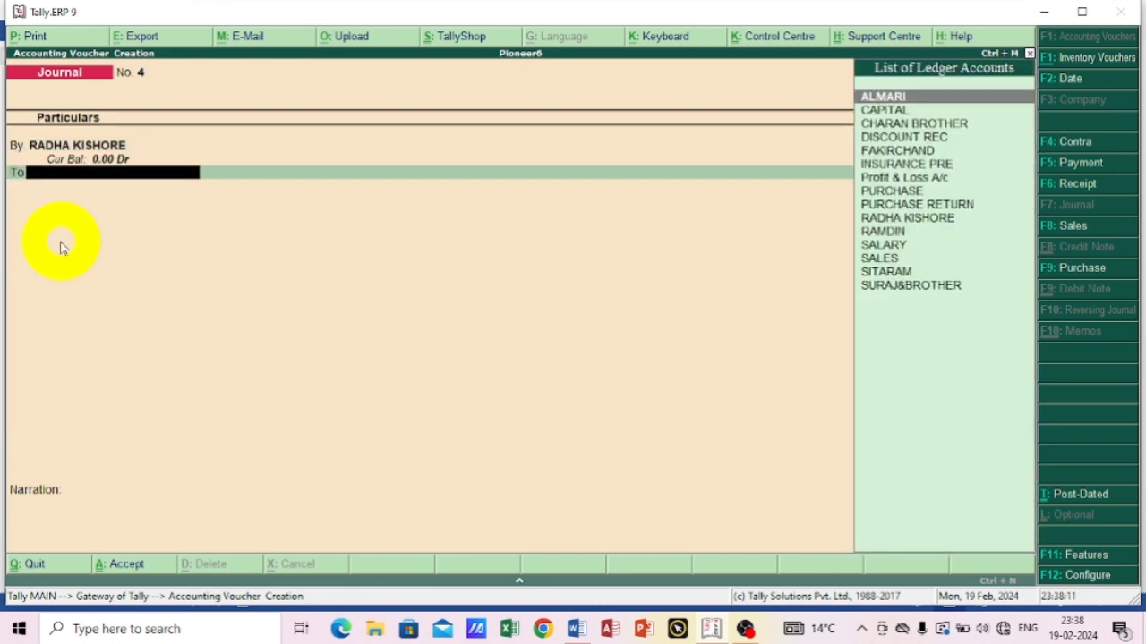
# Credit DISCOUNT REC with 40 and save the journal voucher without a narration.
pyautogui.write('D')
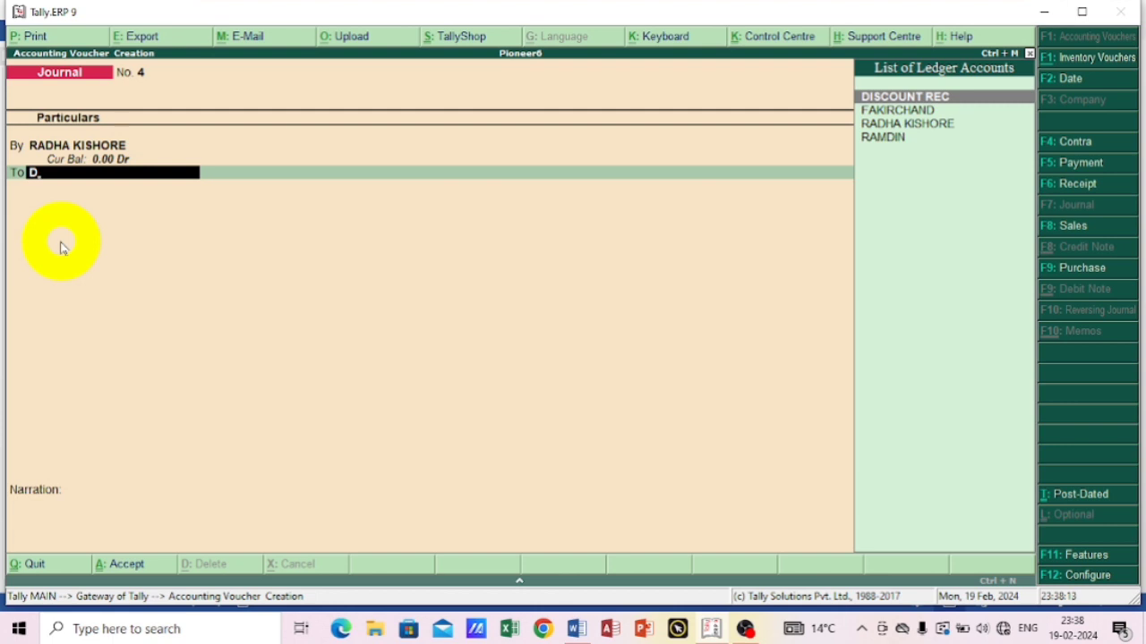
pyautogui.press('Return')
pyautogui.press('Return')
pyautogui.press('Return')
pyautogui.press('Return')
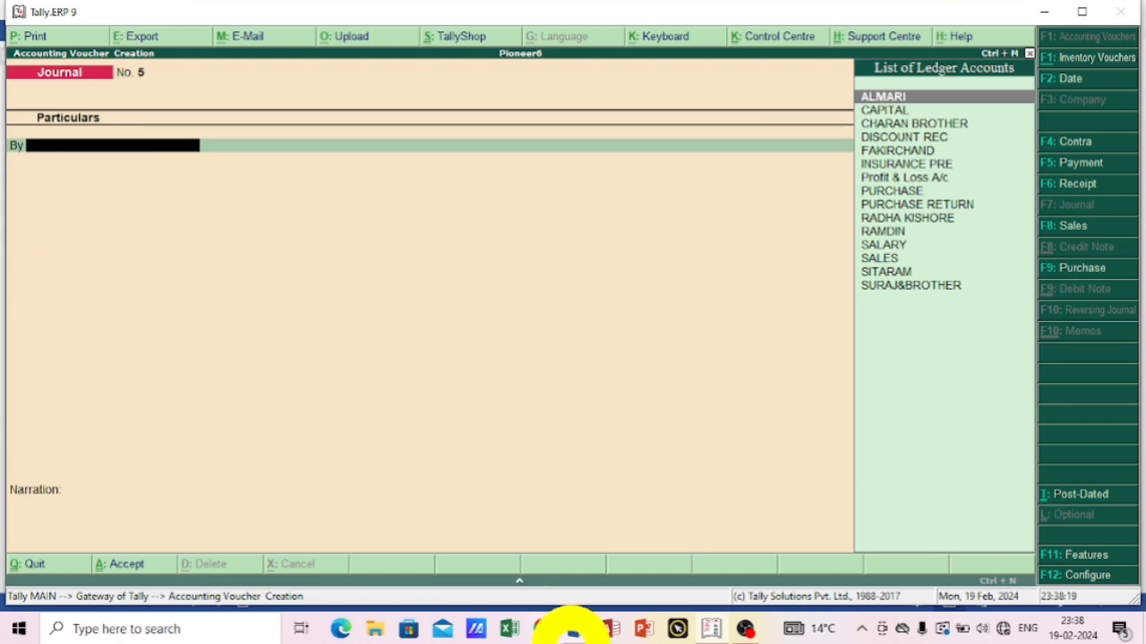
# Consult the eighth transaction in Word, return to Tally.ERP 9 and debit PURCHASE with 4000 in a new payment voucher, without inventory allocations.
pyautogui.click(575, 629)
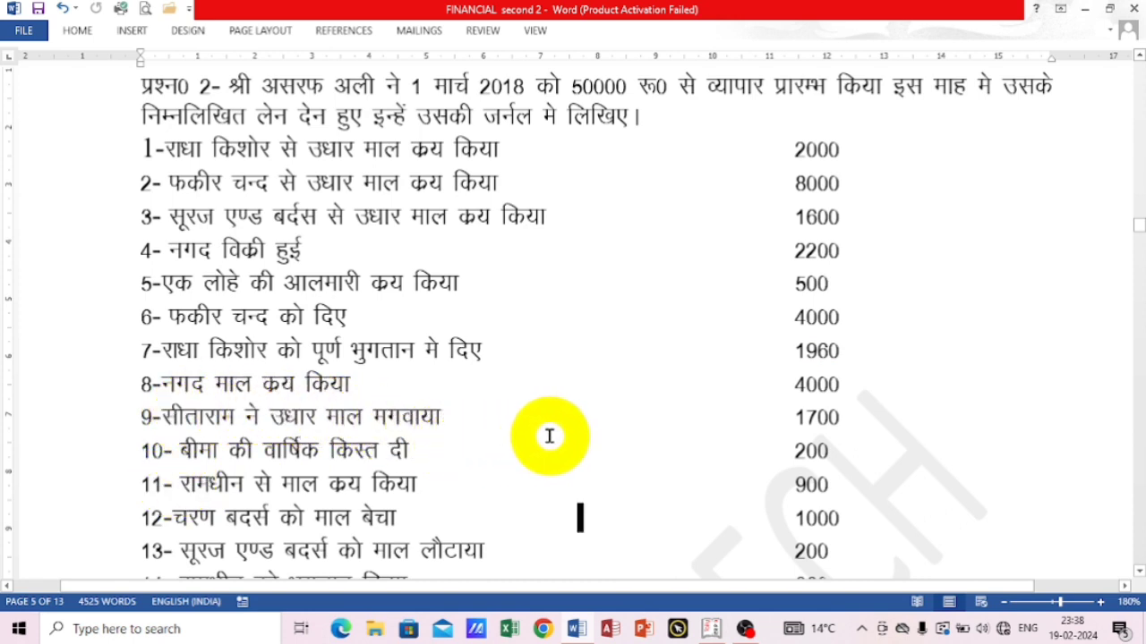
pyautogui.click(712, 629)
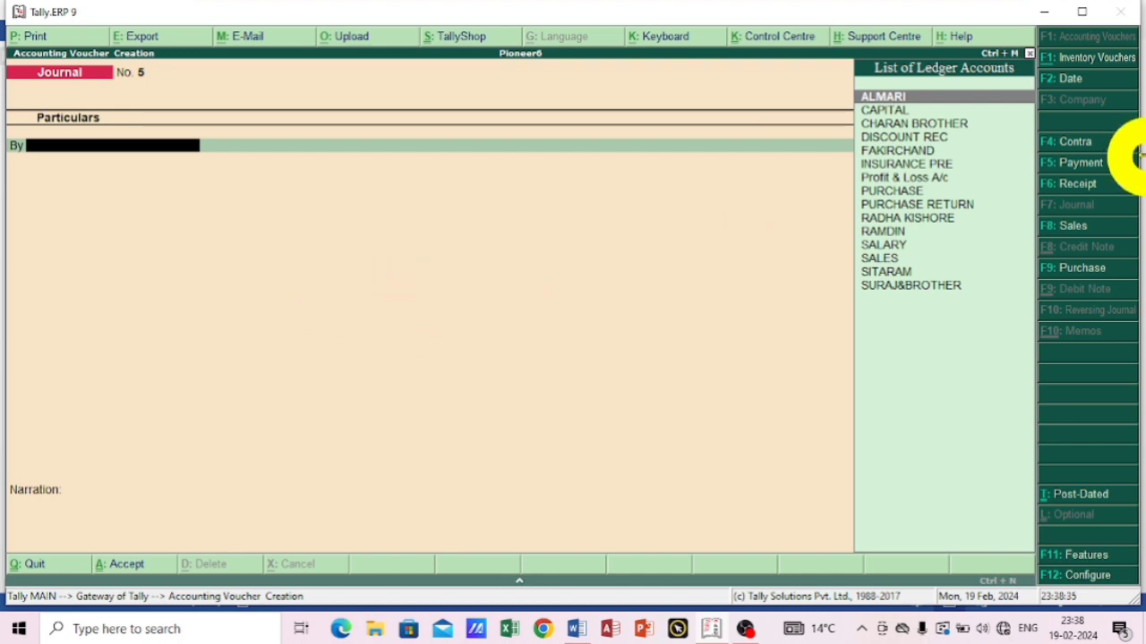
pyautogui.click(1074, 164)
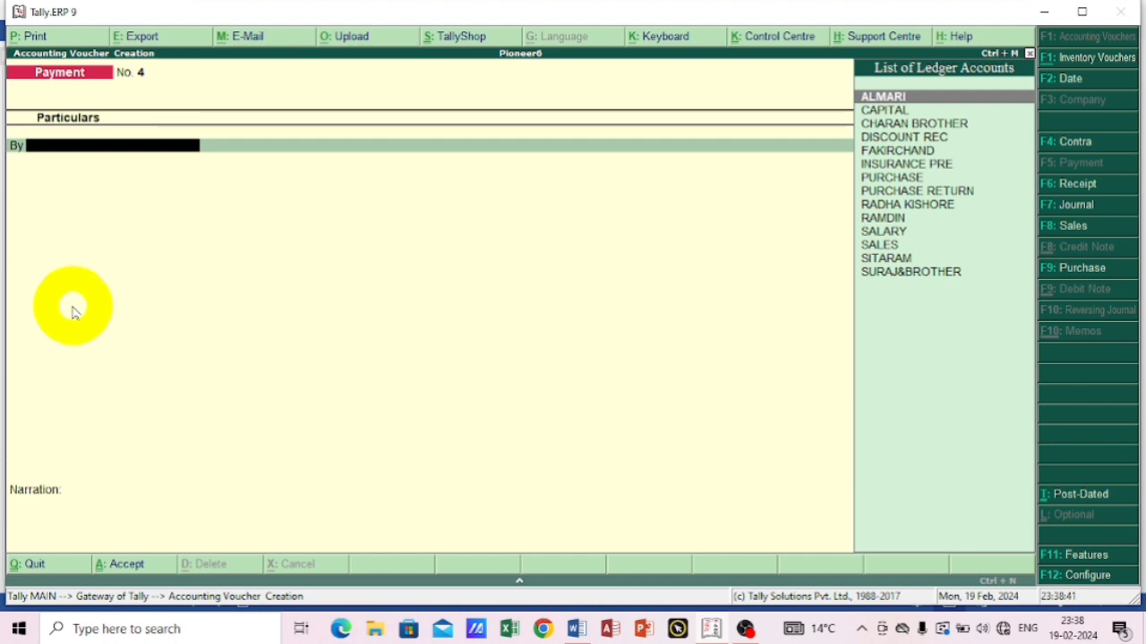
pyautogui.write('P')
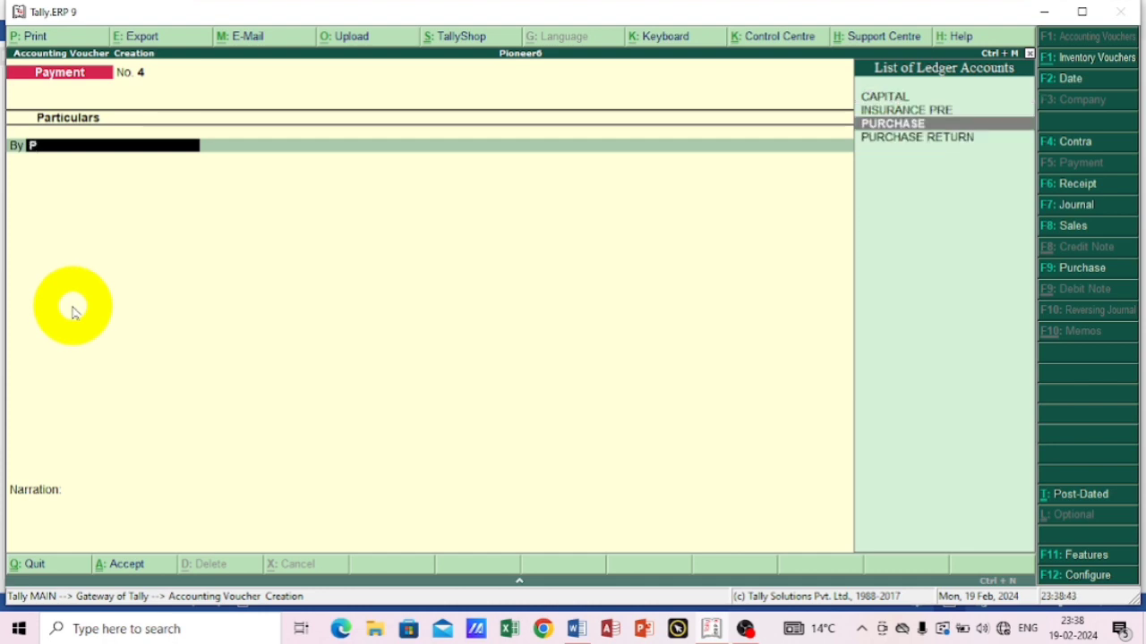
pyautogui.press('Return')
pyautogui.press('Escape')
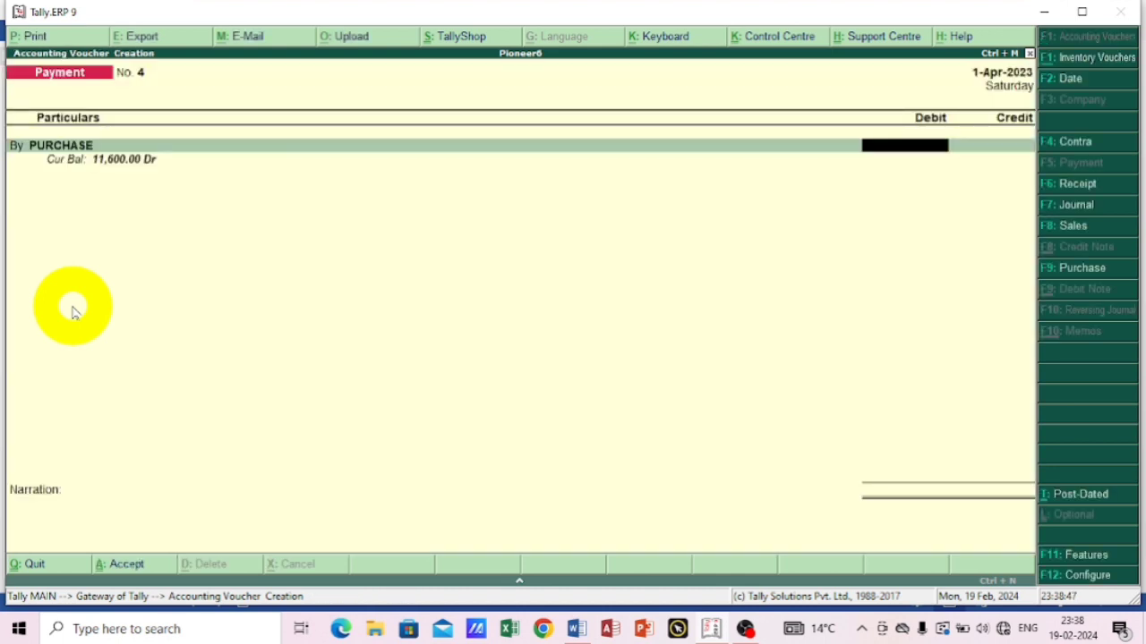
pyautogui.write('4000')
pyautogui.press('Return')
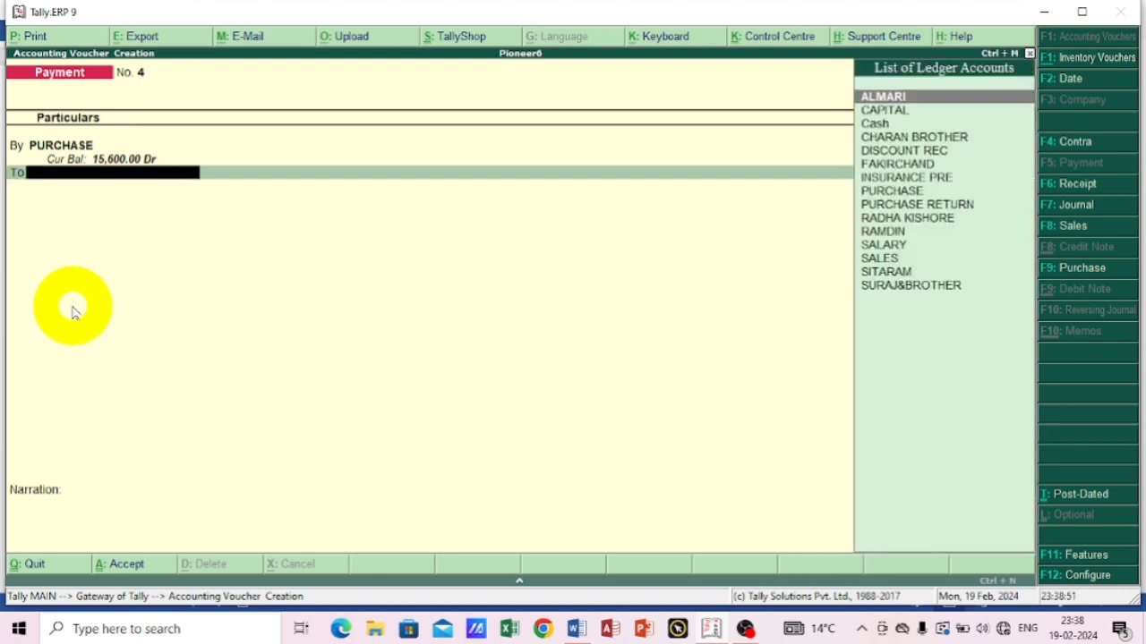
# Credit Cash with 4,000 for the cash purchase and save the fourth payment voucher without a narration.
pyautogui.write('C')
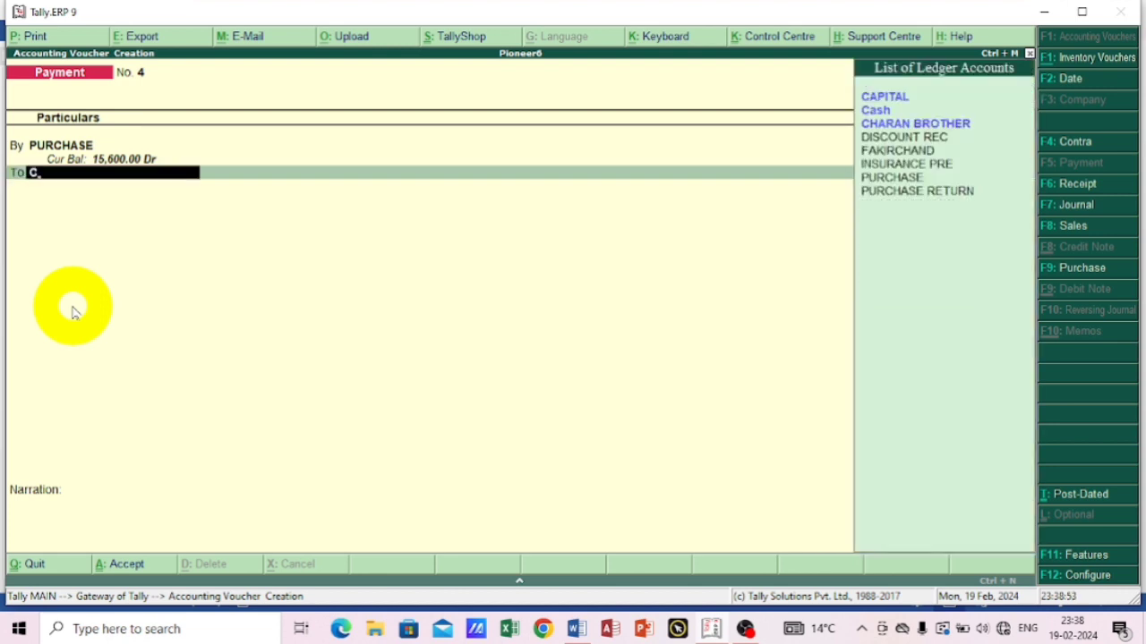
pyautogui.press('Down')
pyautogui.press('Return')
pyautogui.press('Return')
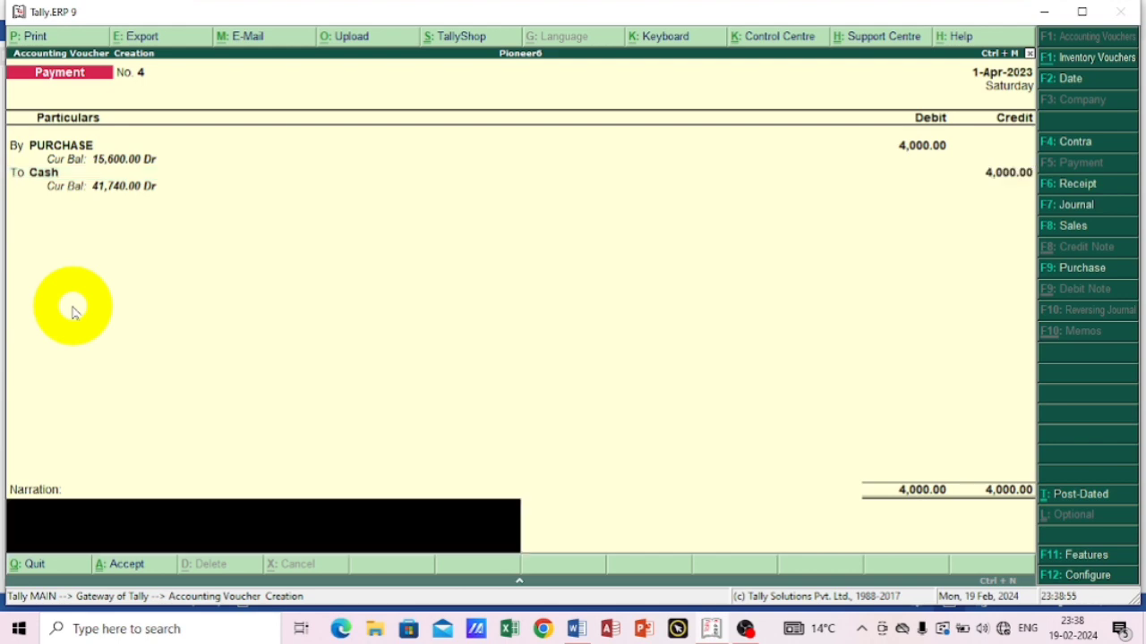
pyautogui.press('Return')
pyautogui.press('Return')
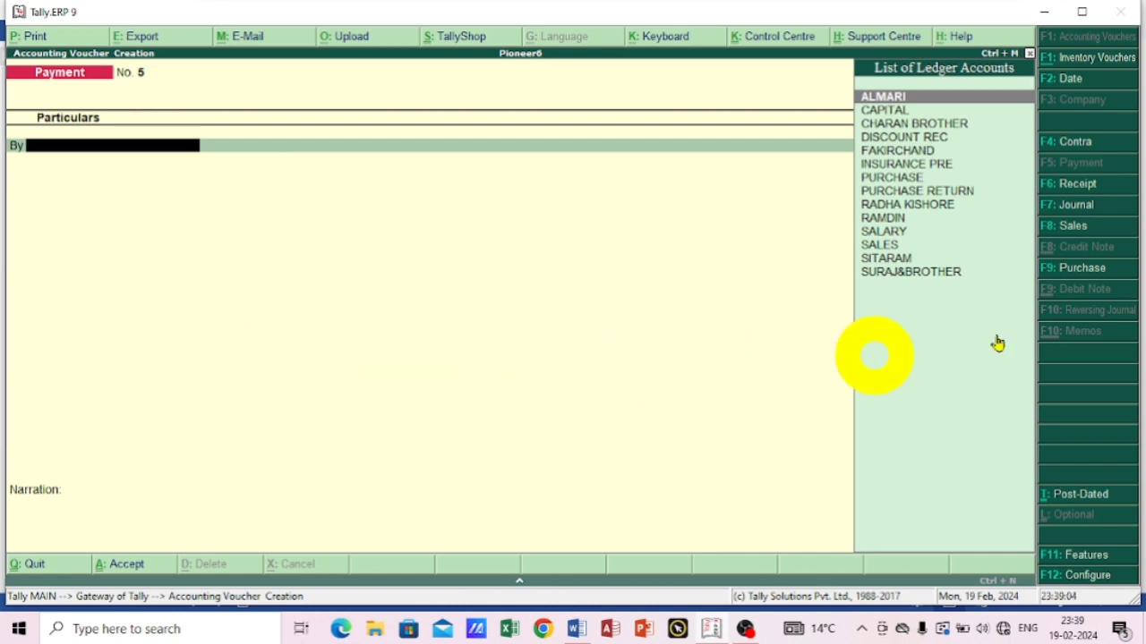
# Start a journal voucher for the ninth transaction and debit PURCHASE with 1700, leaving the inventory allocations empty.
pyautogui.click(1076, 204)
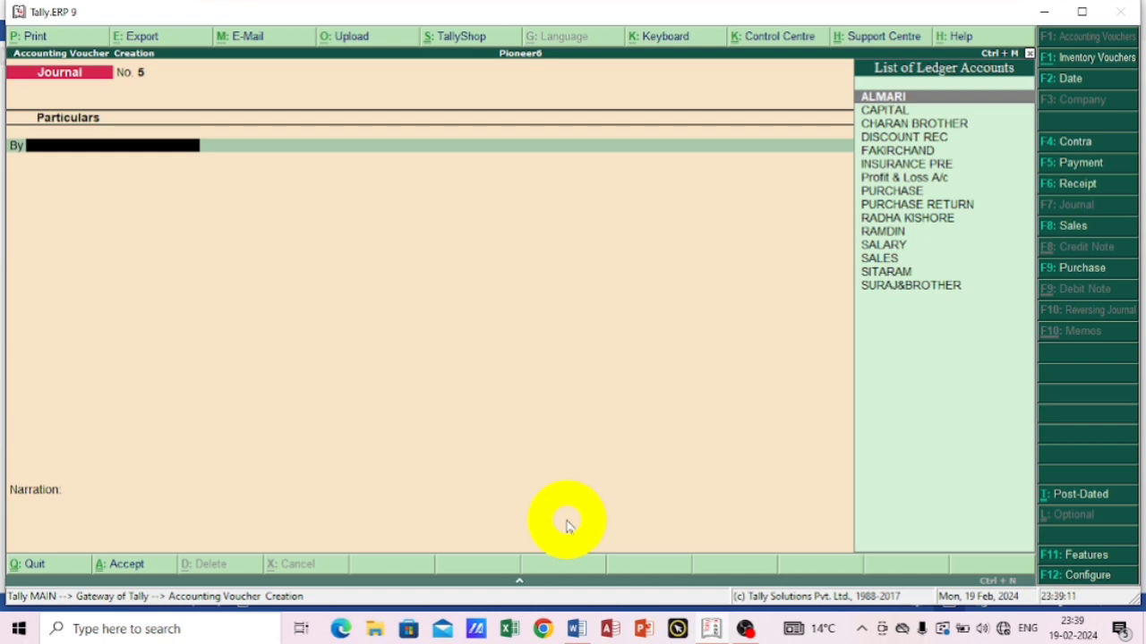
pyautogui.write('P')
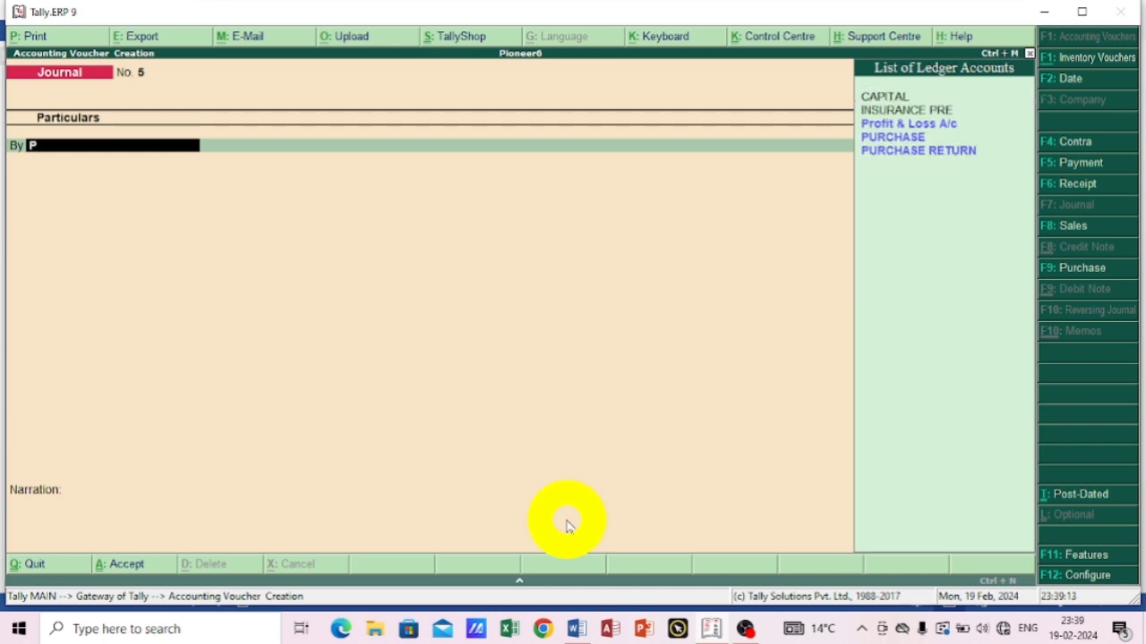
pyautogui.press('Down')
pyautogui.press('Return')
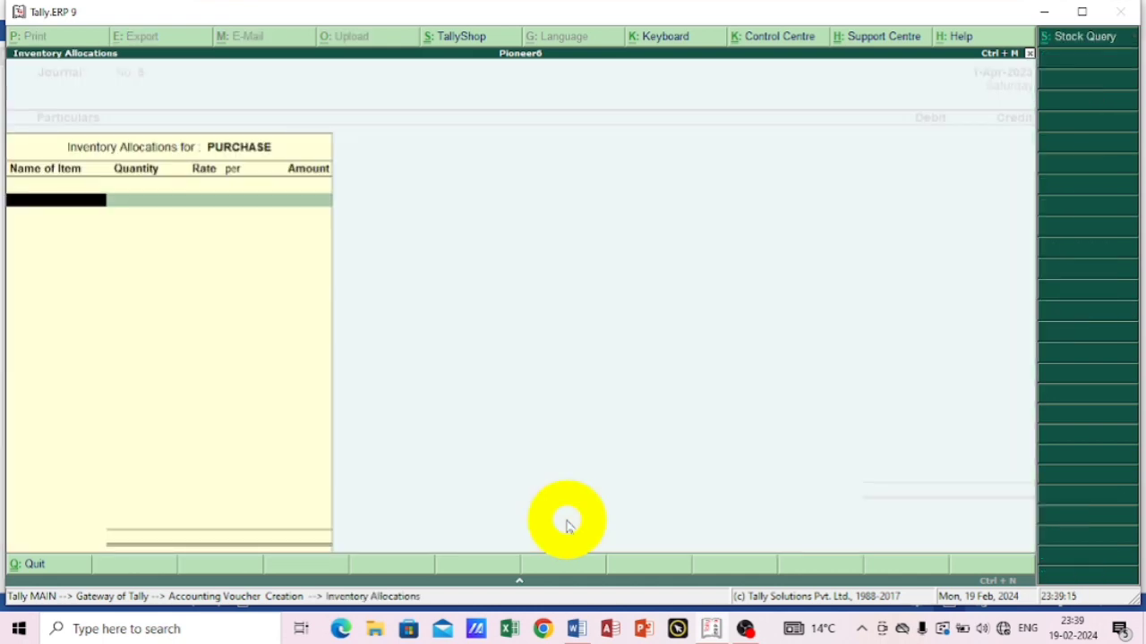
pyautogui.press('Return')
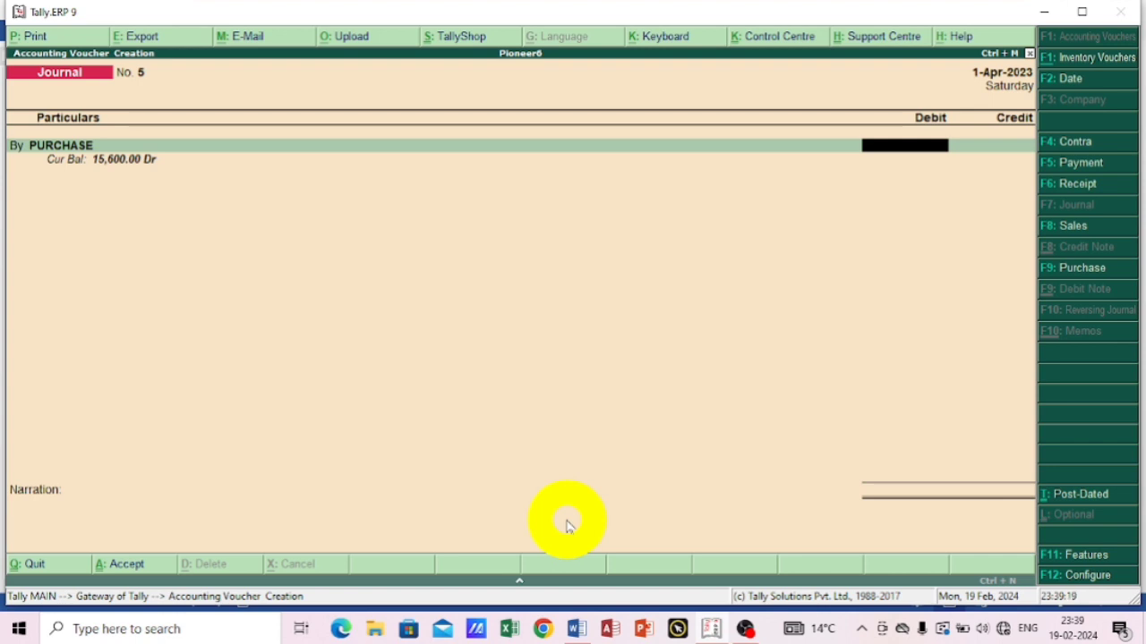
pyautogui.write('1700')
pyautogui.press('Return')
# Credit the ninth transaction's party ledger with 1,700 in the journal voucher.
pyautogui.write('S')
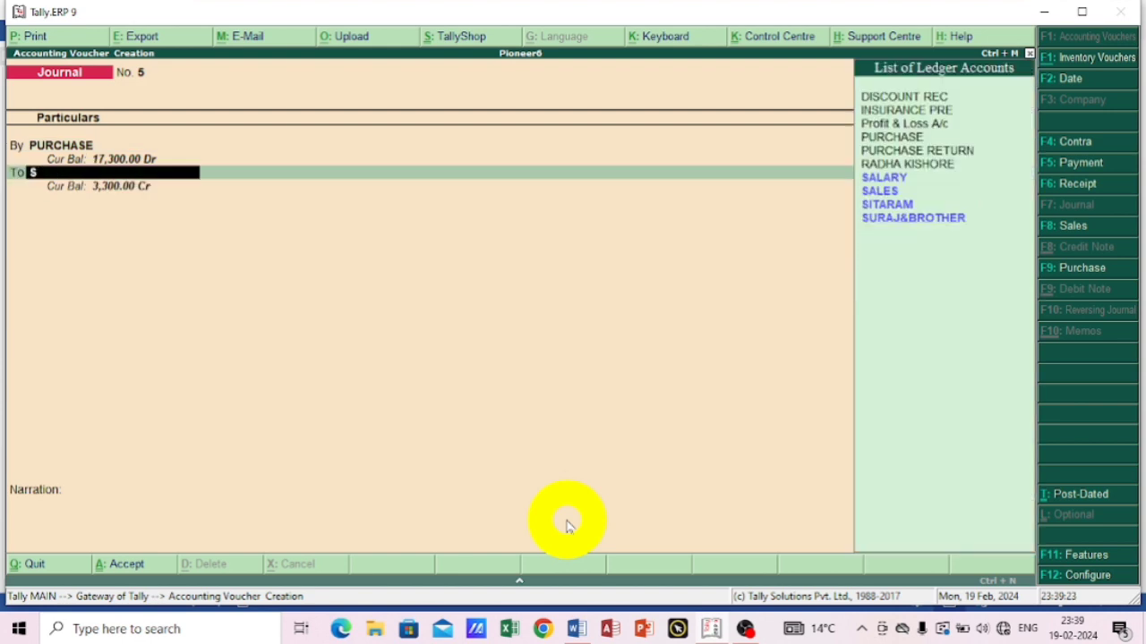
pyautogui.press('Down')
pyautogui.press('Down')
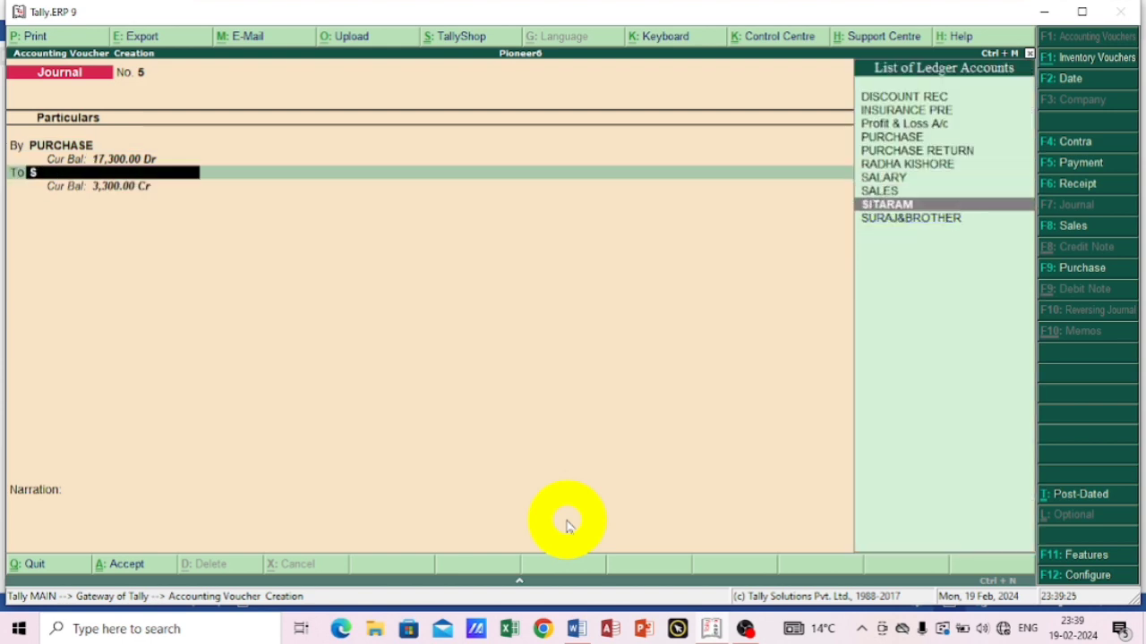
pyautogui.press('Return')
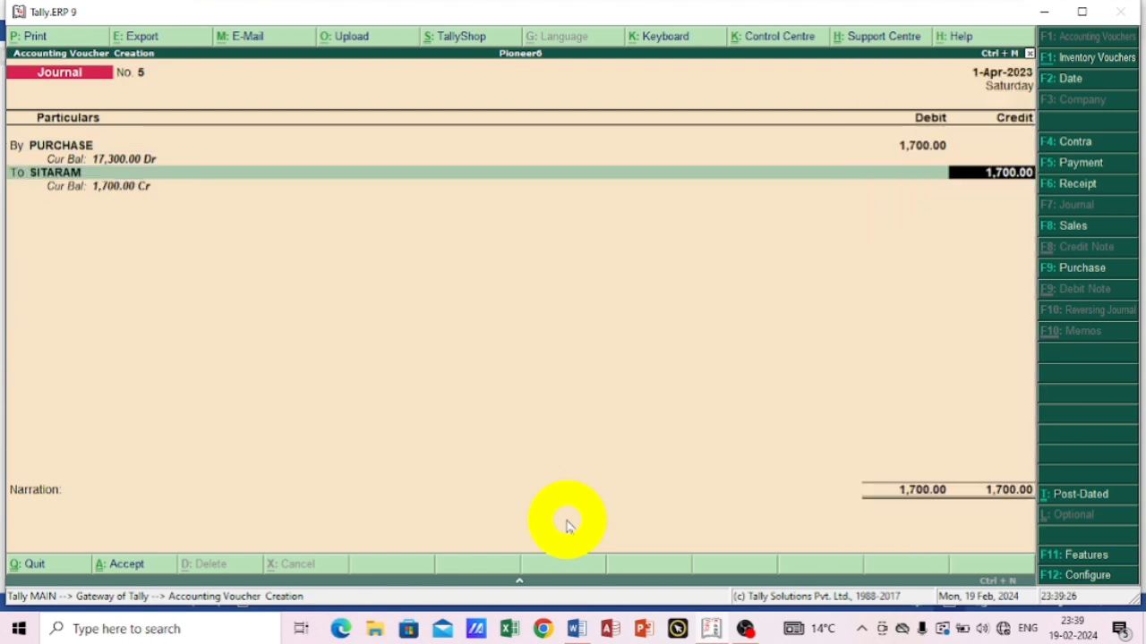
# Check the transaction list in Word, return to Tally.ERP 9 and save the 1,700 journal voucher without a narration.
pyautogui.click(574, 629)
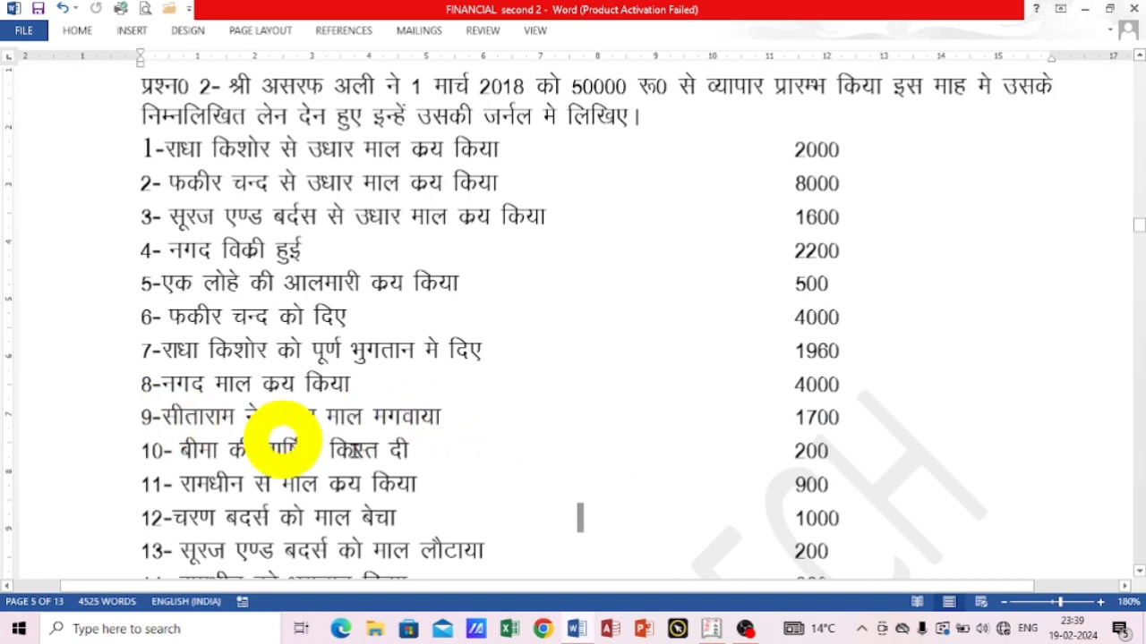
pyautogui.click(711, 627)
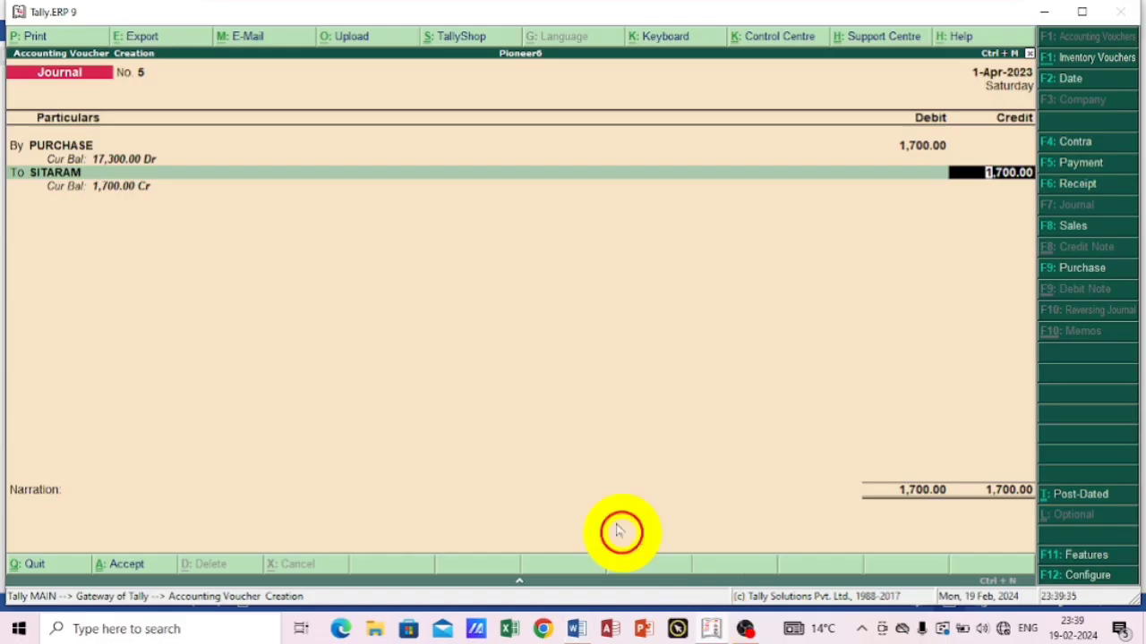
pyautogui.press('Return')
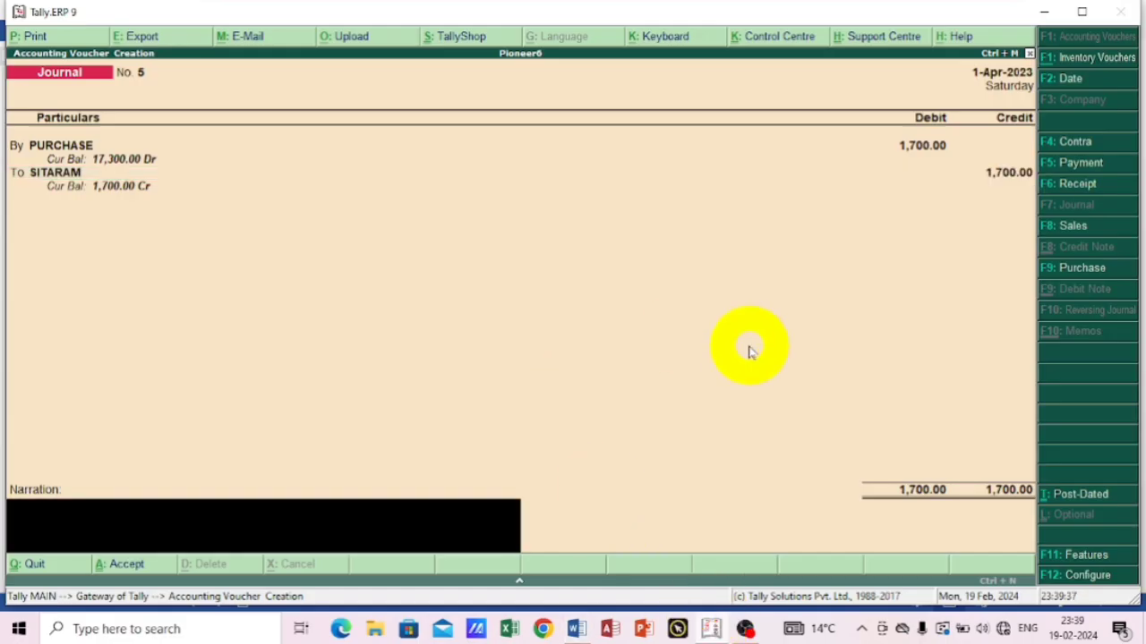
pyautogui.press('Return')
pyautogui.press('Return')
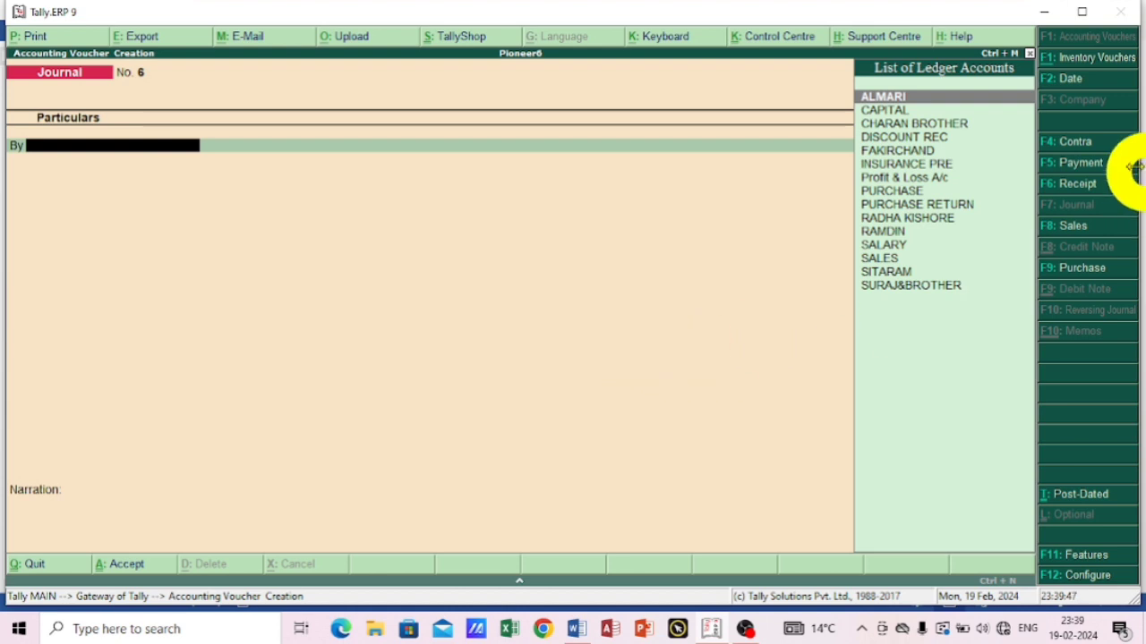
# Start a payment voucher for the tenth transaction and debit INSURANCE PRE with 200.
pyautogui.click(1074, 159)
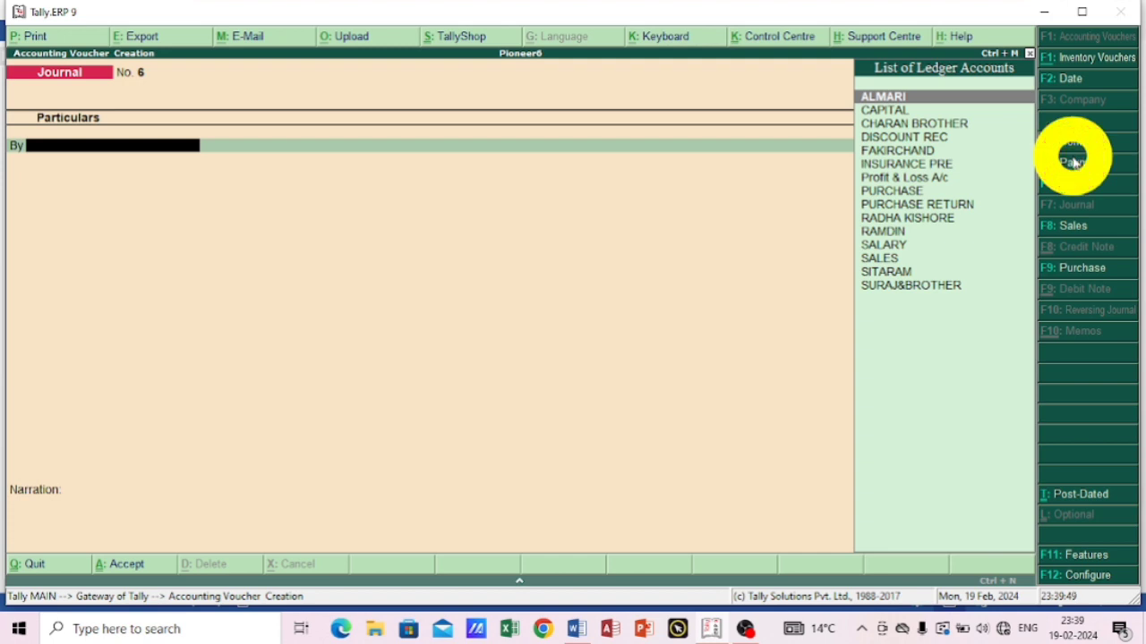
pyautogui.click(1074, 161)
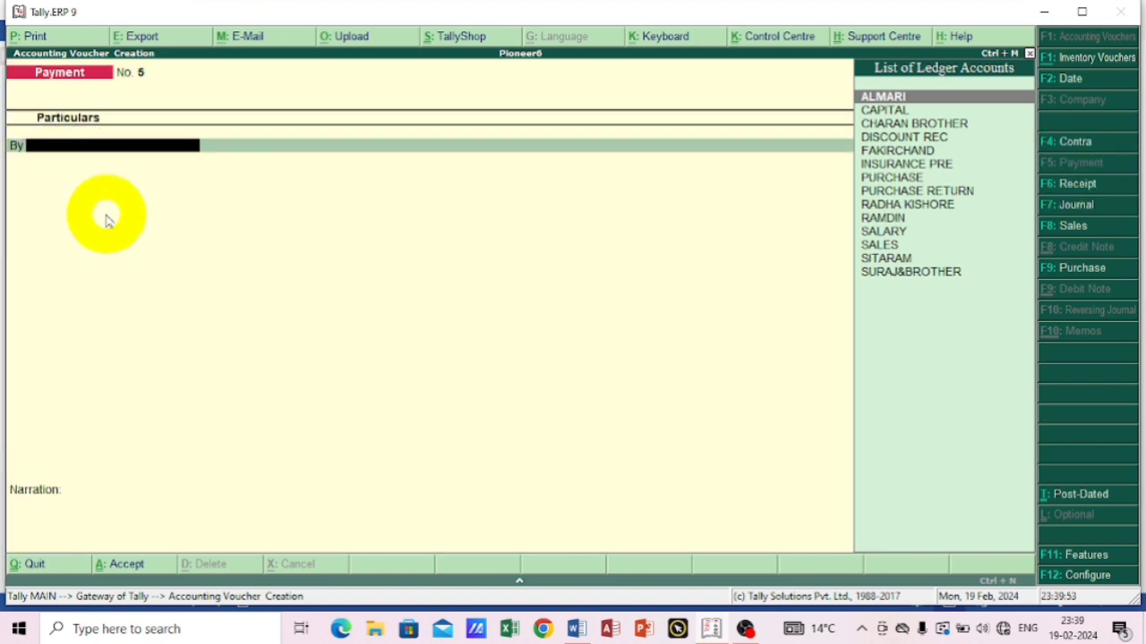
pyautogui.write('i')
pyautogui.press('Return')
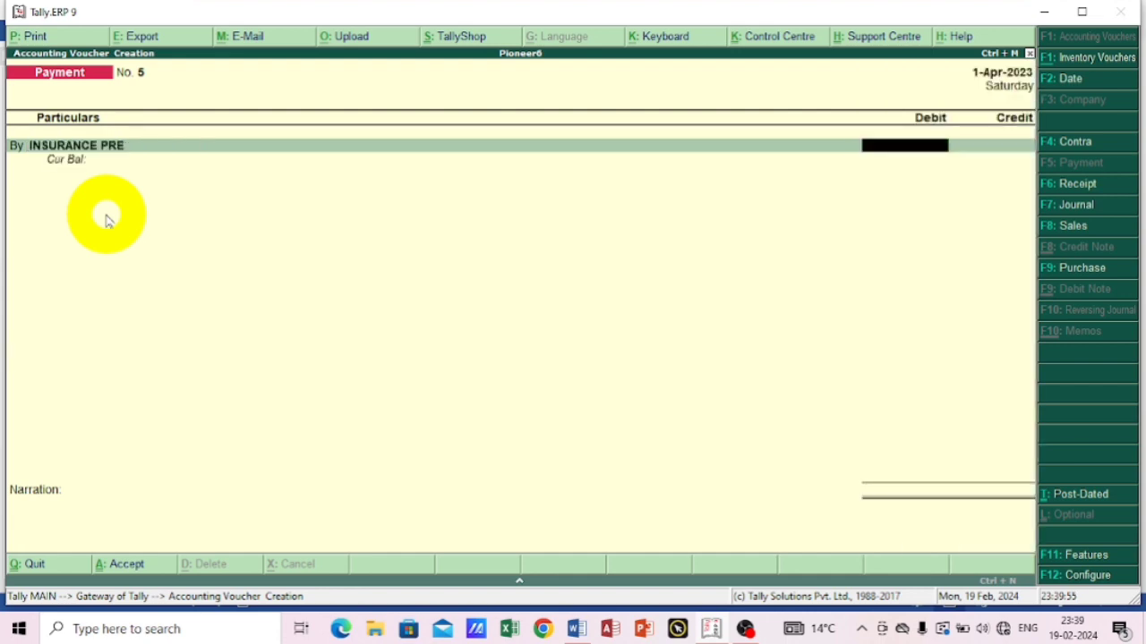
pyautogui.write('200')
pyautogui.press('Return')
pyautogui.press('Return')
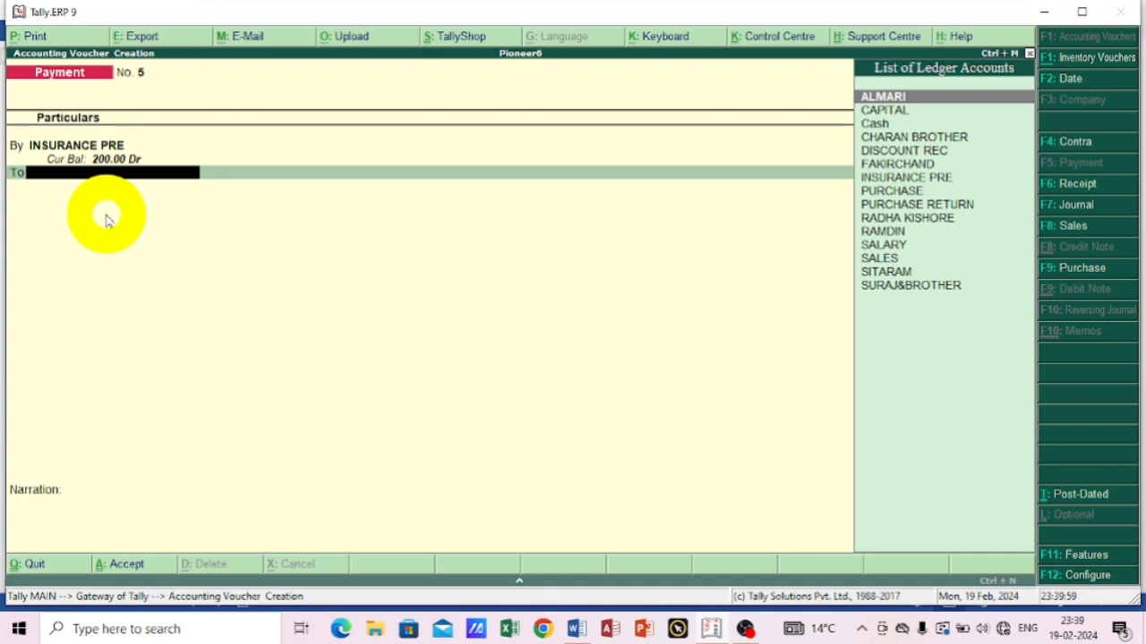
# Credit Cash with 200 for the insurance premium and save the fifth payment voucher without a narration.
pyautogui.write('C')
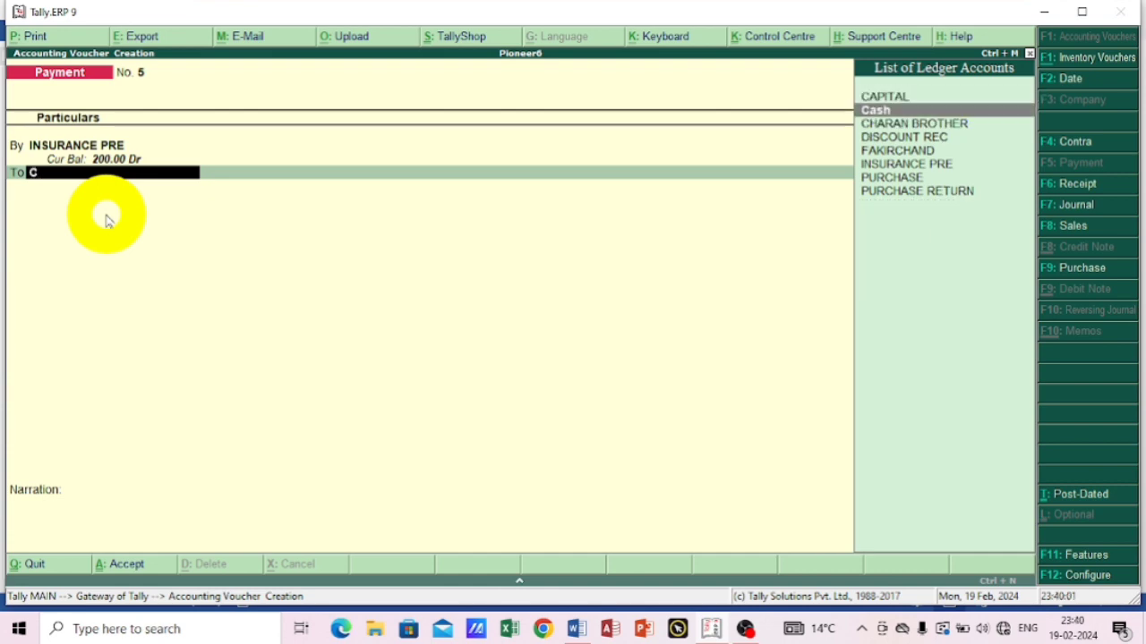
pyautogui.press('Return')
pyautogui.press('Return')
pyautogui.press('Return')
pyautogui.press('Return')
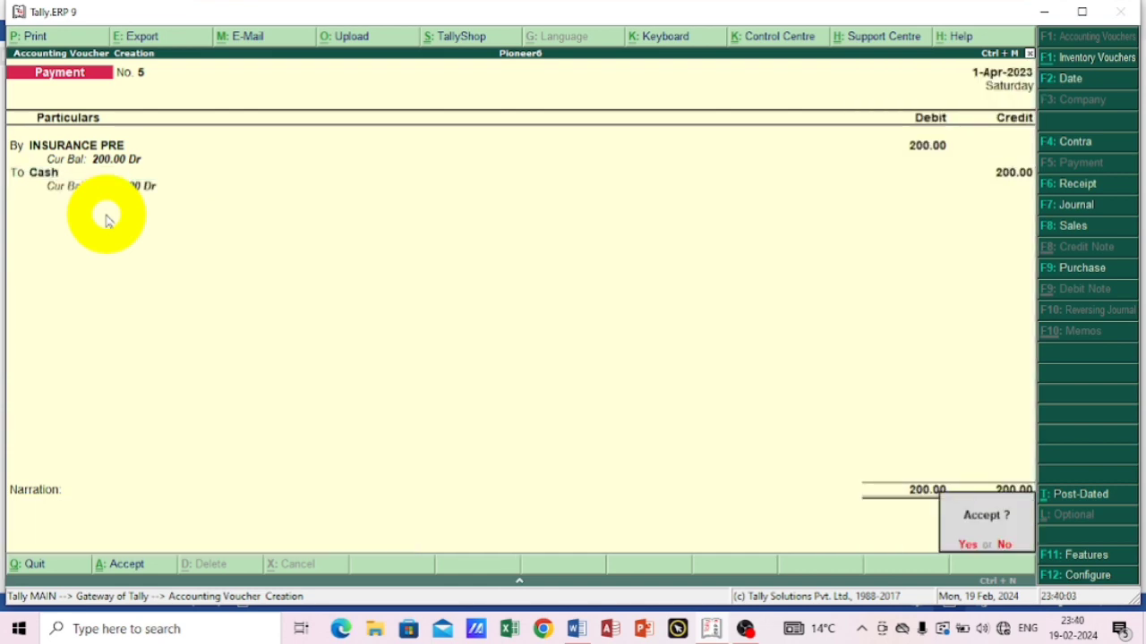
# Switch to Word and consult the remaining transactions from the eleventh onward.
pyautogui.click(712, 629)
pyautogui.scroll(-2, 331, 461)
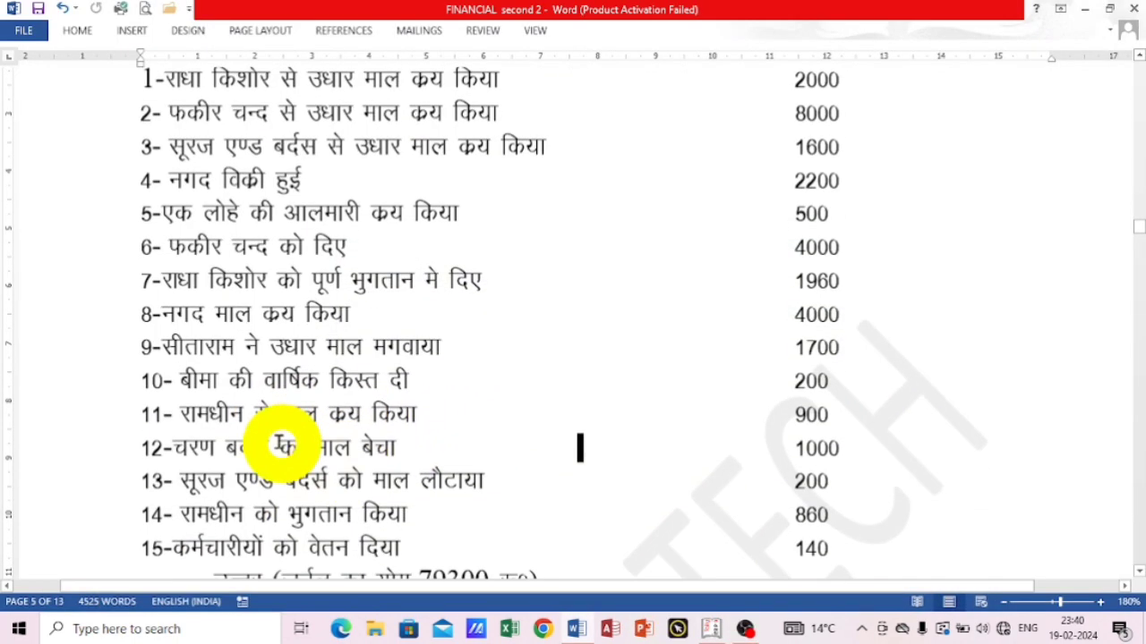
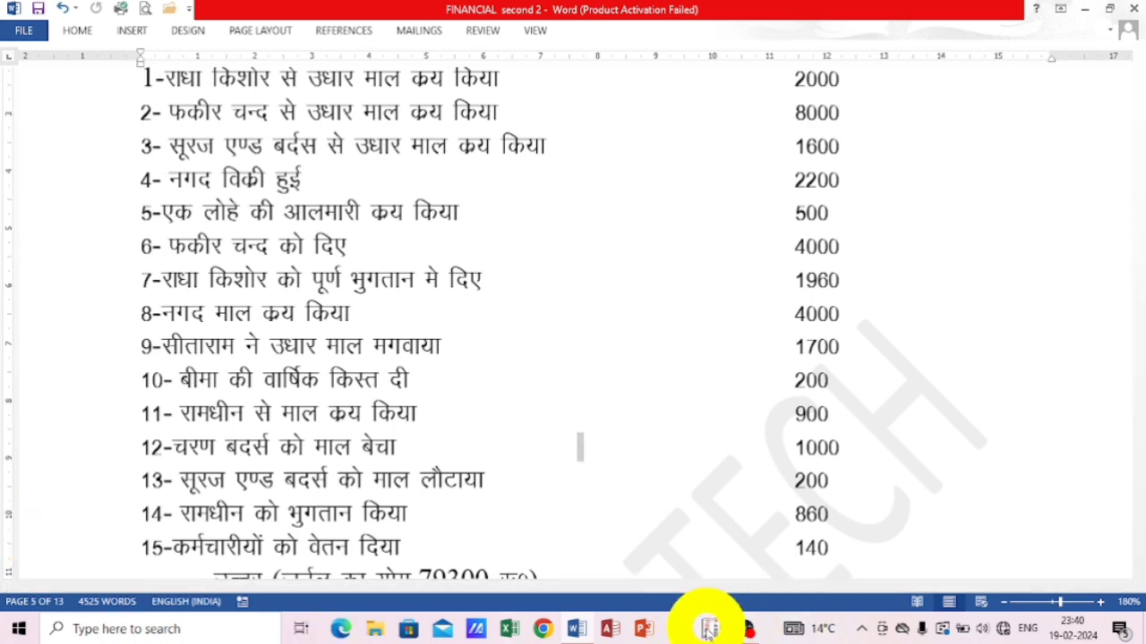
# Return to Tally.ERP 9, start a journal voucher for the eleventh transaction and debit PURCHASE with 900.
pyautogui.click(708, 624)
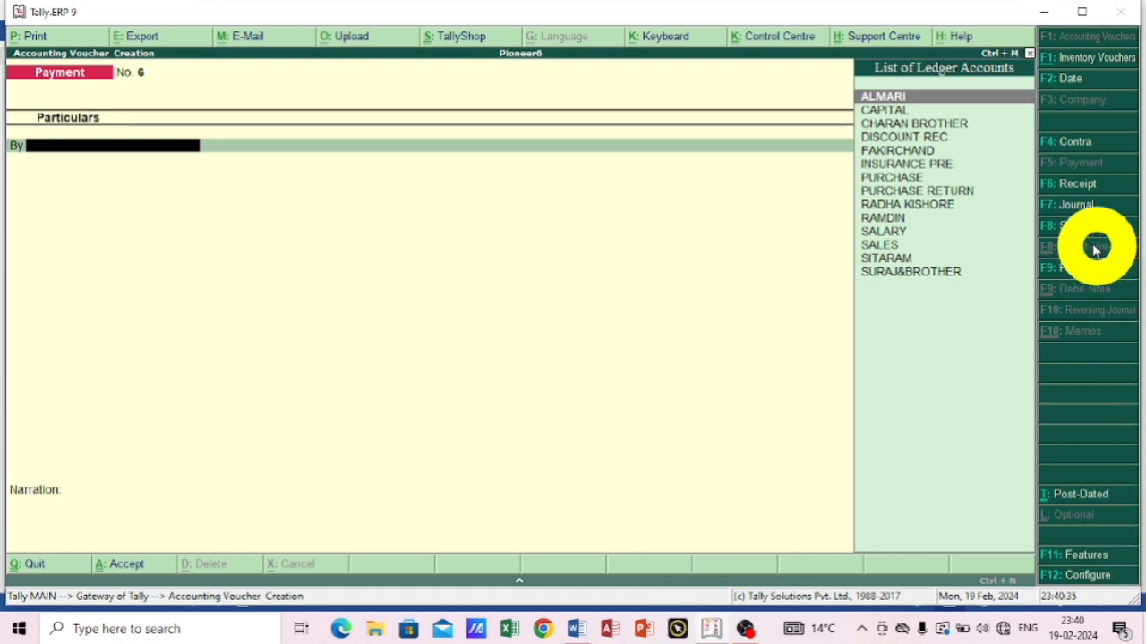
pyautogui.click(1062, 206)
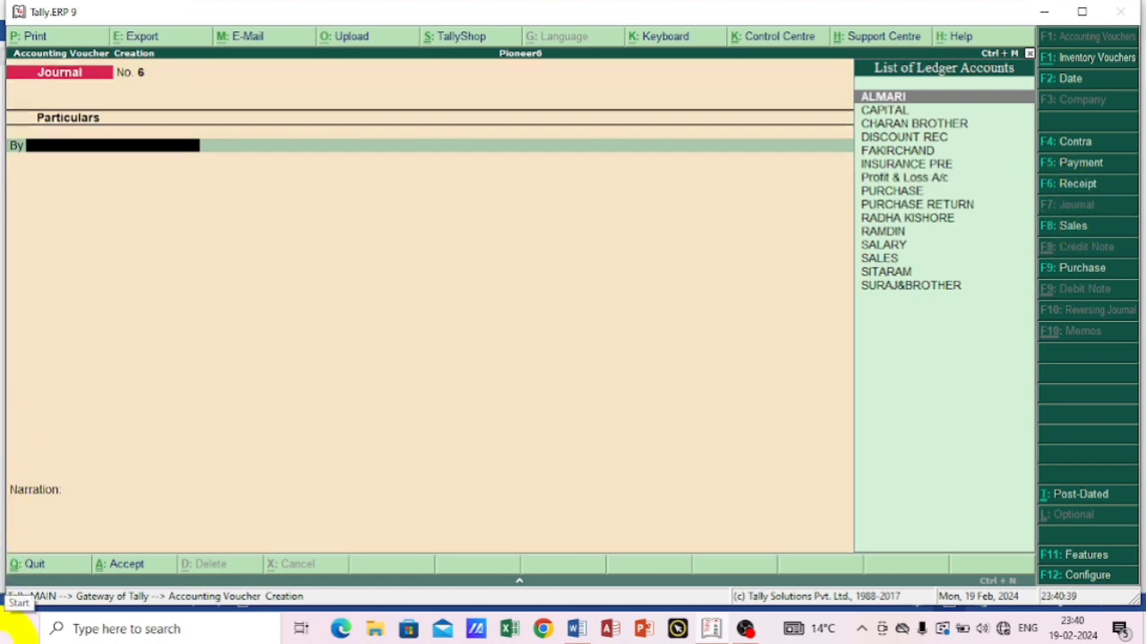
pyautogui.write('P')
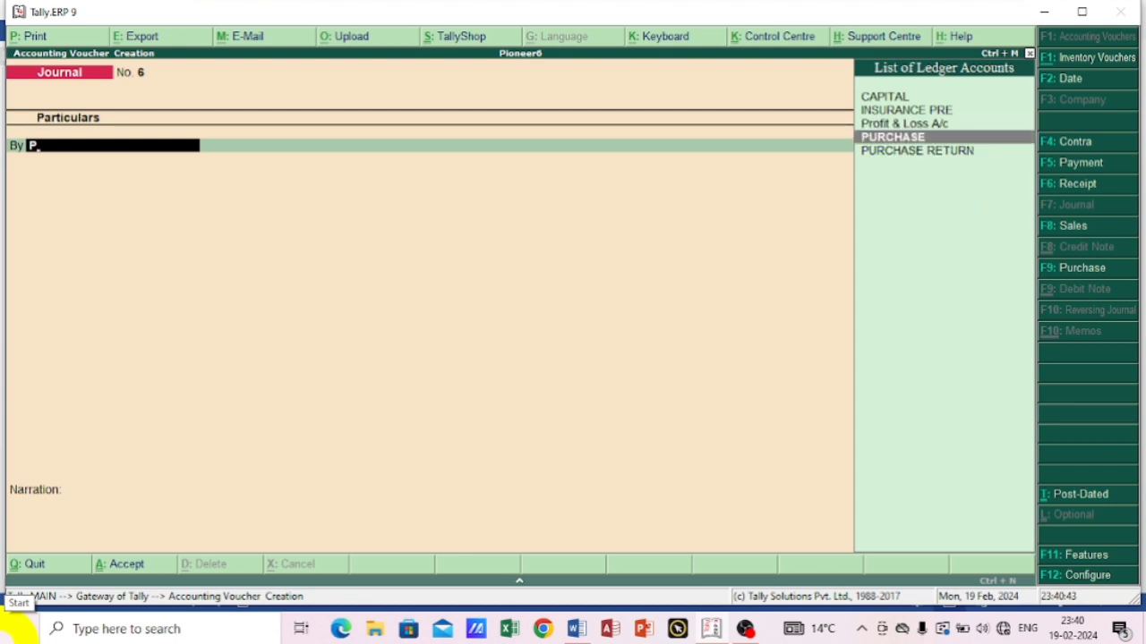
pyautogui.press('Return')
pyautogui.press('Return')
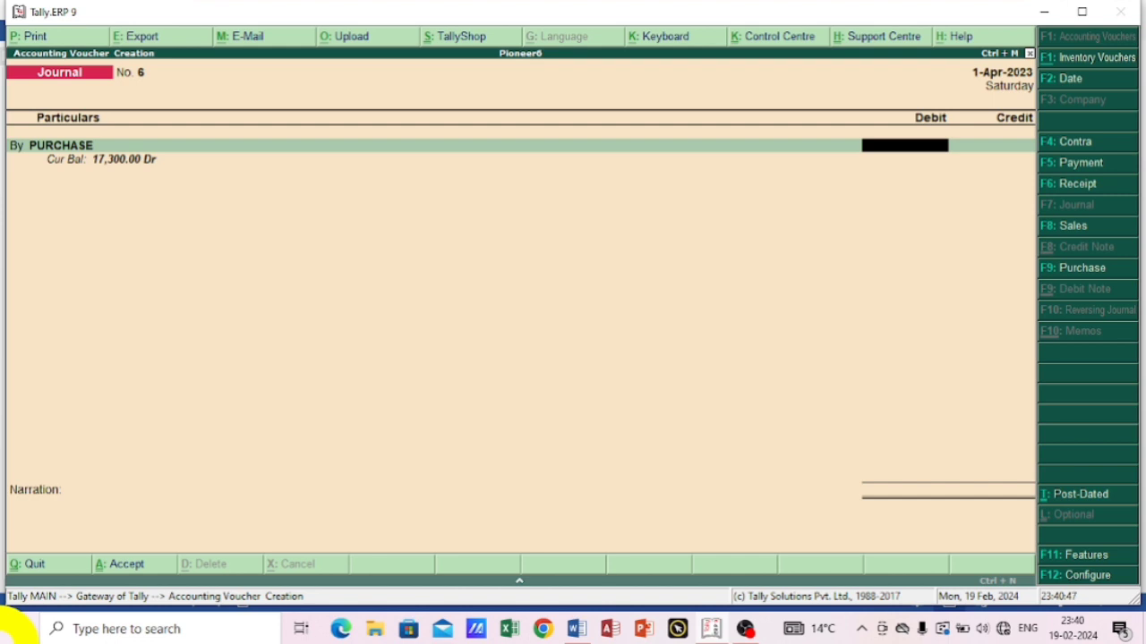
pyautogui.write('900')
pyautogui.press('Return')
pyautogui.press('Return')
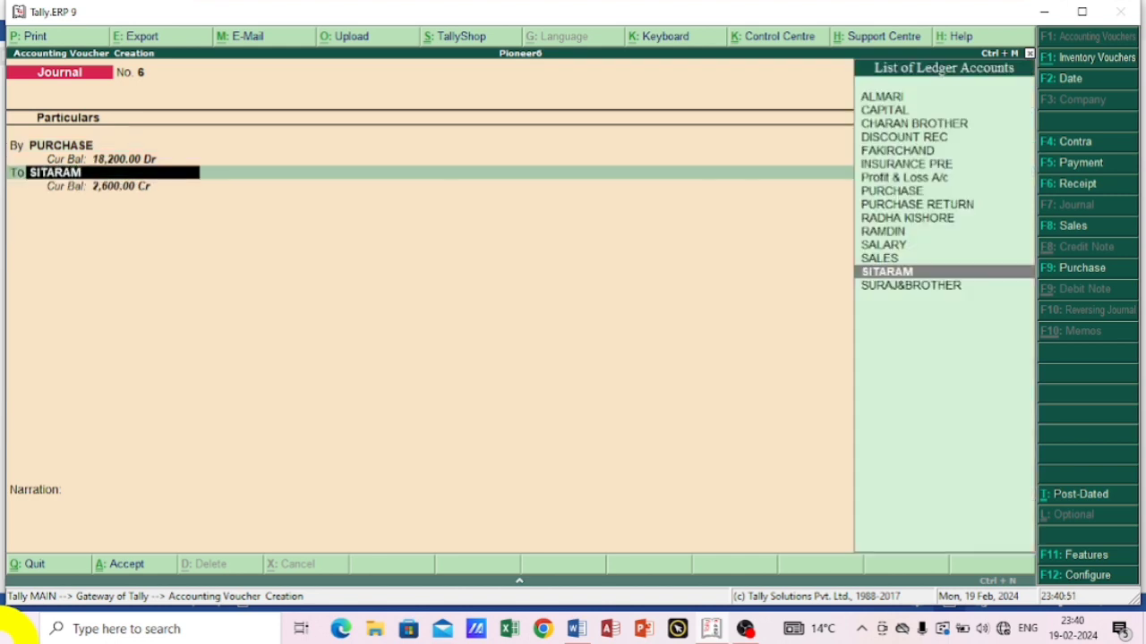
# Credit the eleventh transaction's supplier ledger with 900 and save the journal voucher without a narration.
pyautogui.write('R')
pyautogui.press('Down')
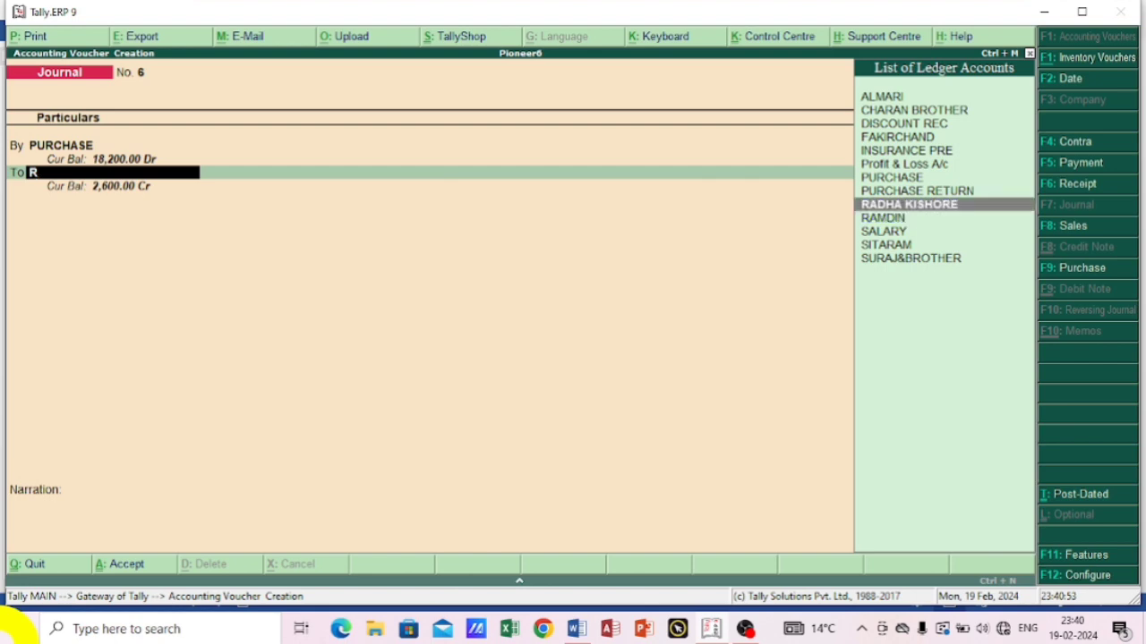
pyautogui.press('Down')
pyautogui.press('Return')
pyautogui.press('Return')
pyautogui.press('Return')
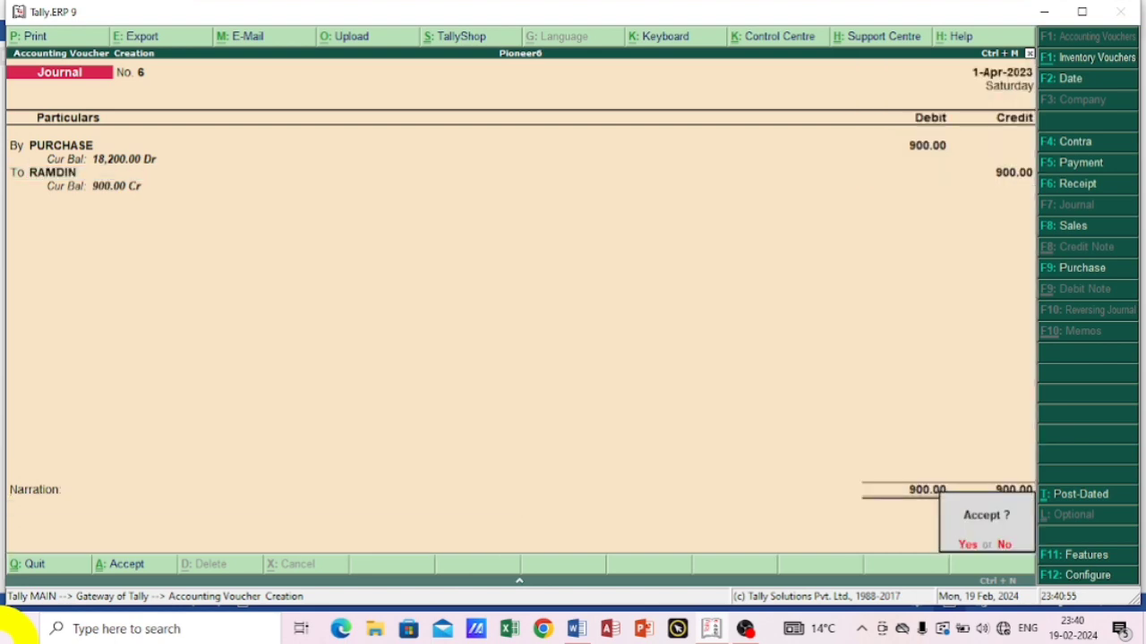
pyautogui.press('Return')
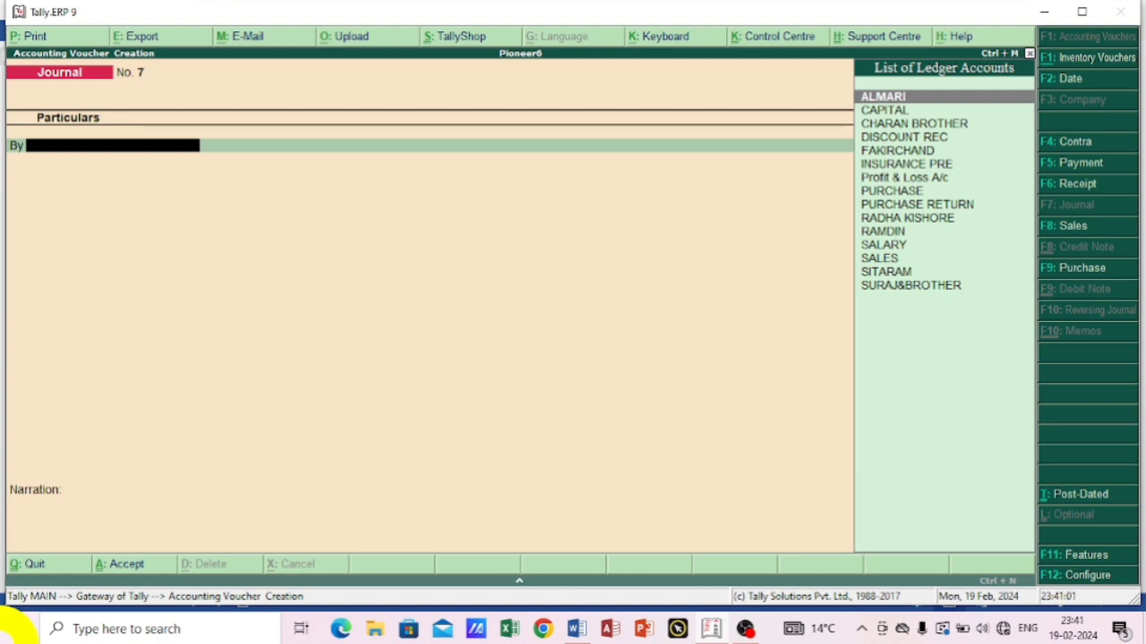
# Debit CHARAN BROTHER with 1000 in the journal voucher for the twelfth transaction.
pyautogui.write('c')
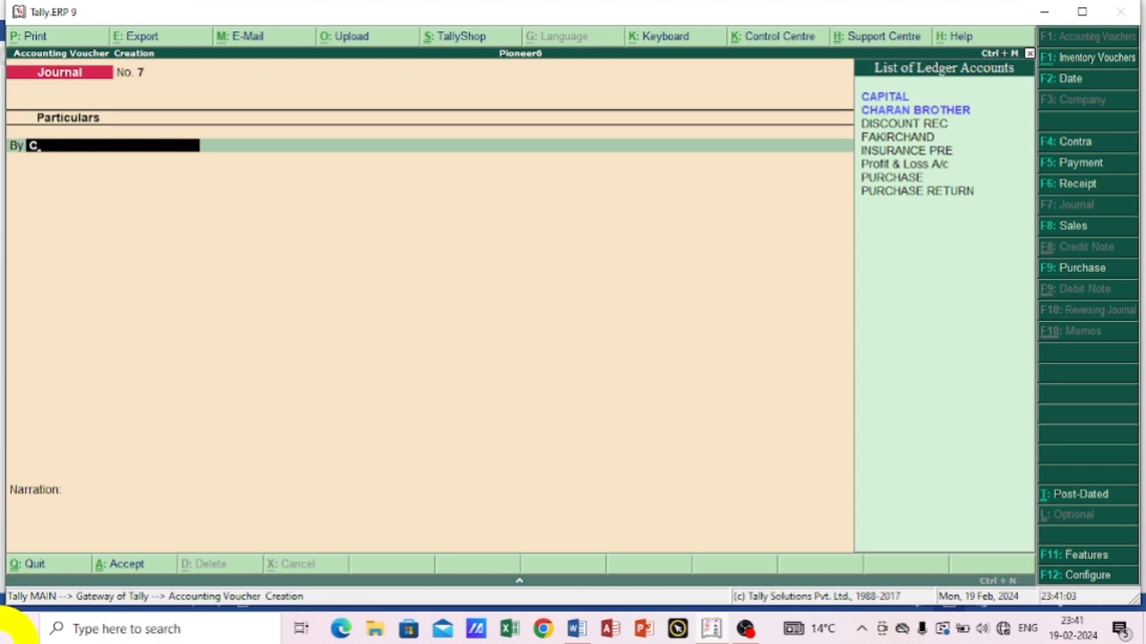
pyautogui.press('Down')
pyautogui.press('Return')
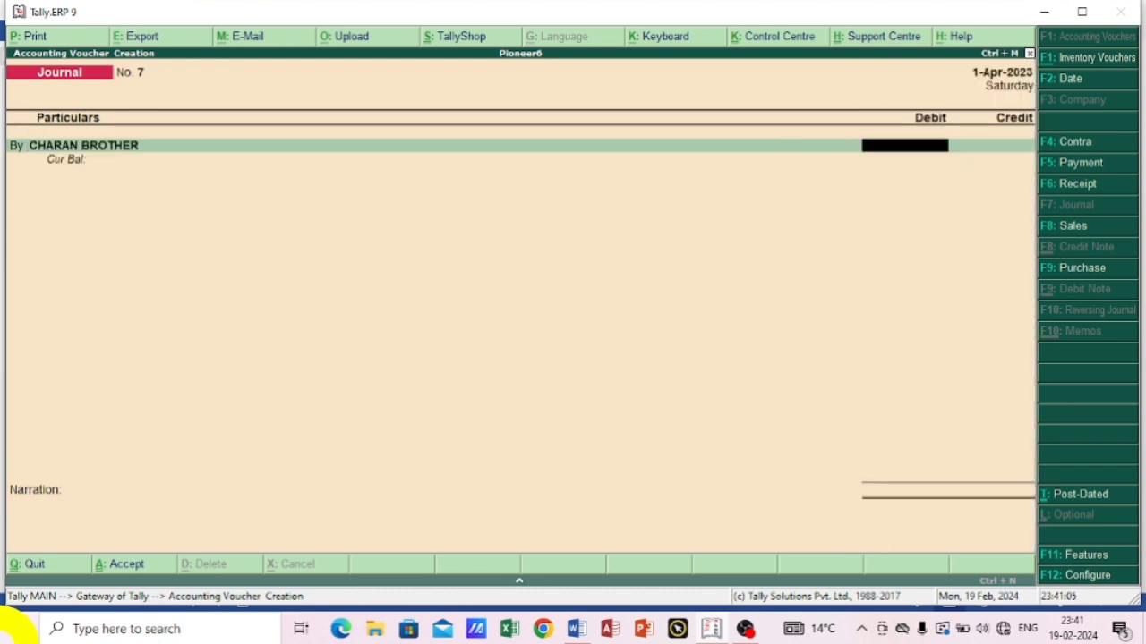
pyautogui.write('1000')
pyautogui.press('Return')
pyautogui.press('Return')
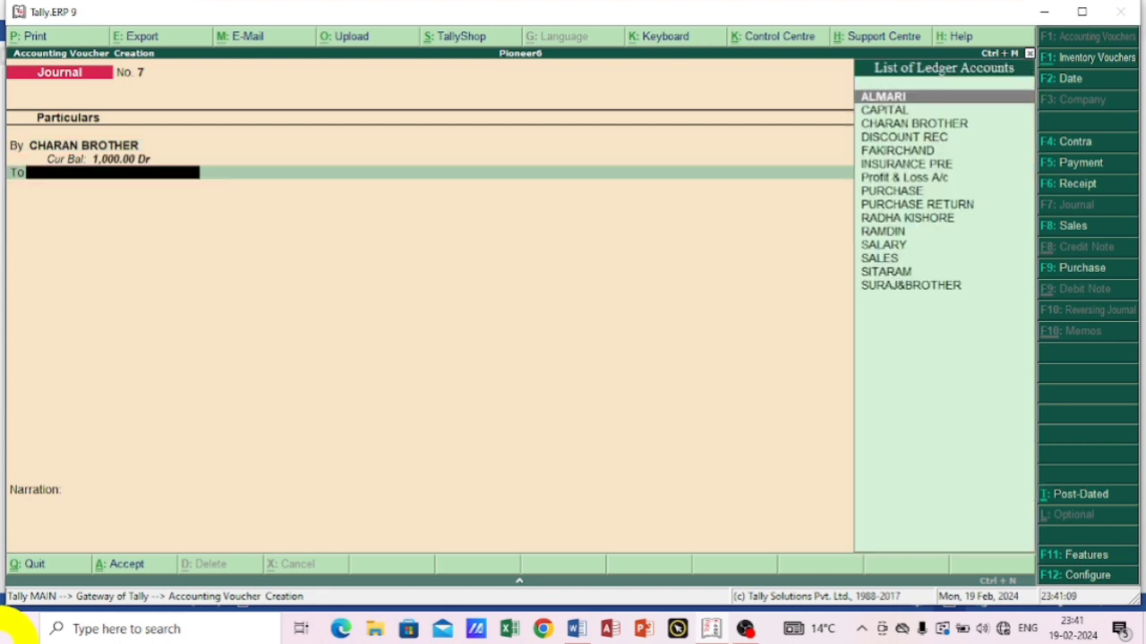
# Credit SALES with 1000 for the goods sold to CHARAN BROTHER and save the voucher without a narration.
pyautogui.write('S')
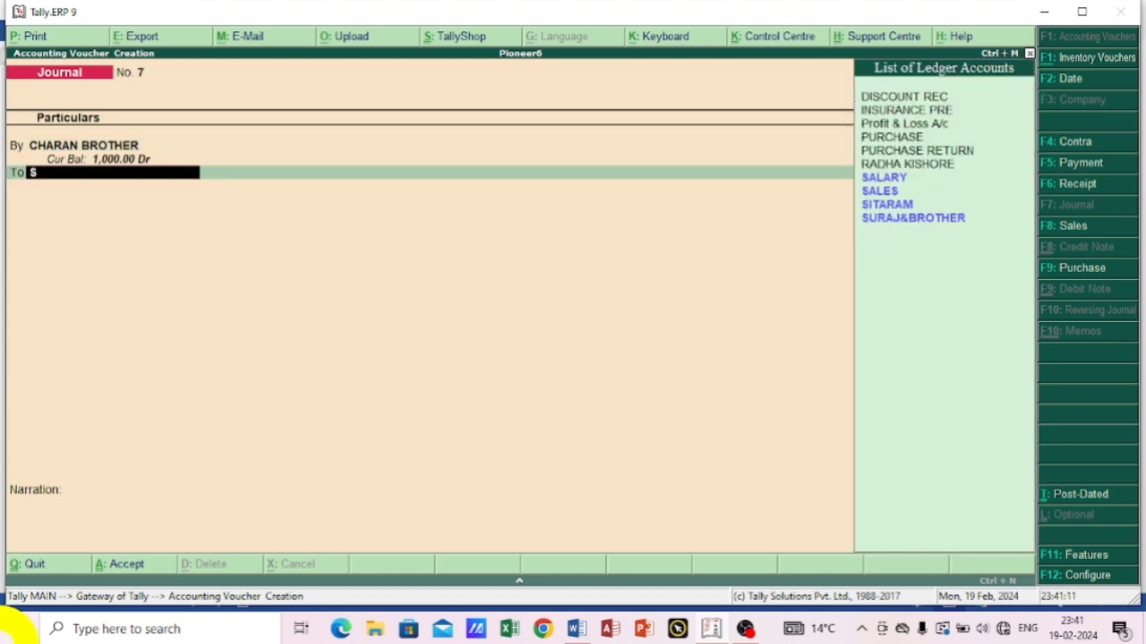
pyautogui.press('Down')
pyautogui.press('Down')
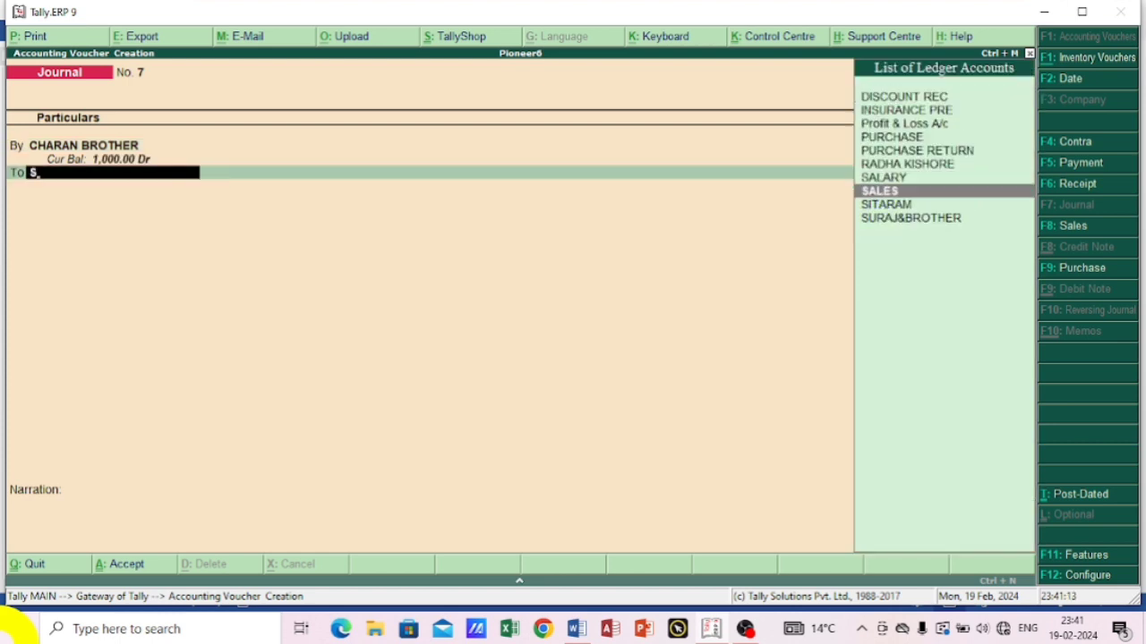
pyautogui.press('Return')
pyautogui.press('Return')
pyautogui.press('Return')
pyautogui.press('Return')
pyautogui.press('Return')
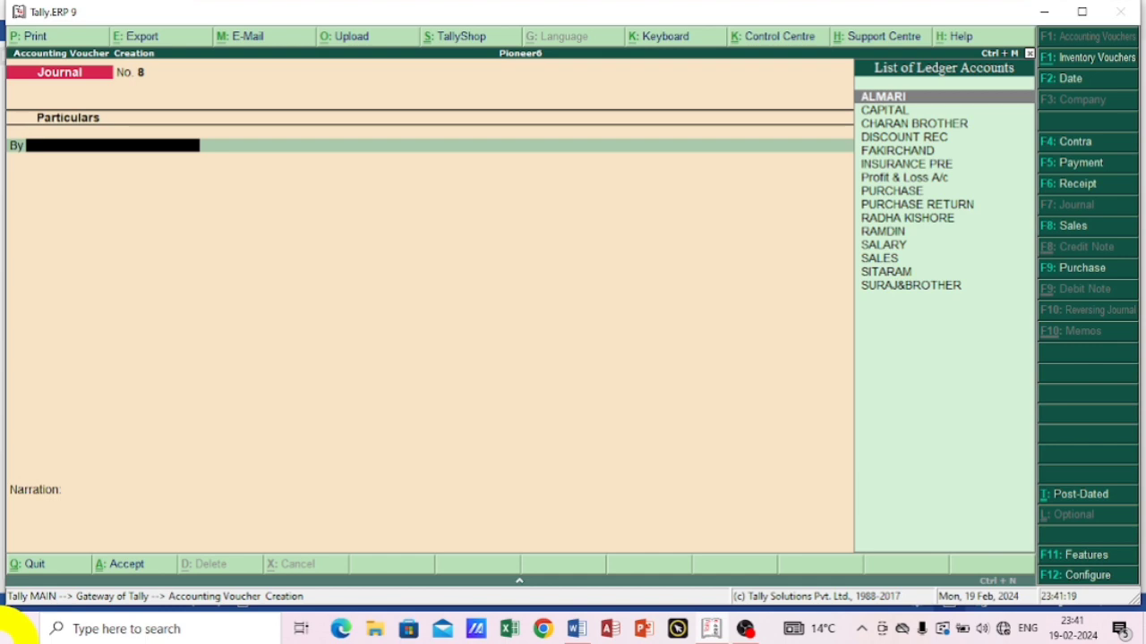
# Consult the thirteenth to fifteenth transactions in the Word document and return to Tally.ERP 9.
pyautogui.click(573, 629)
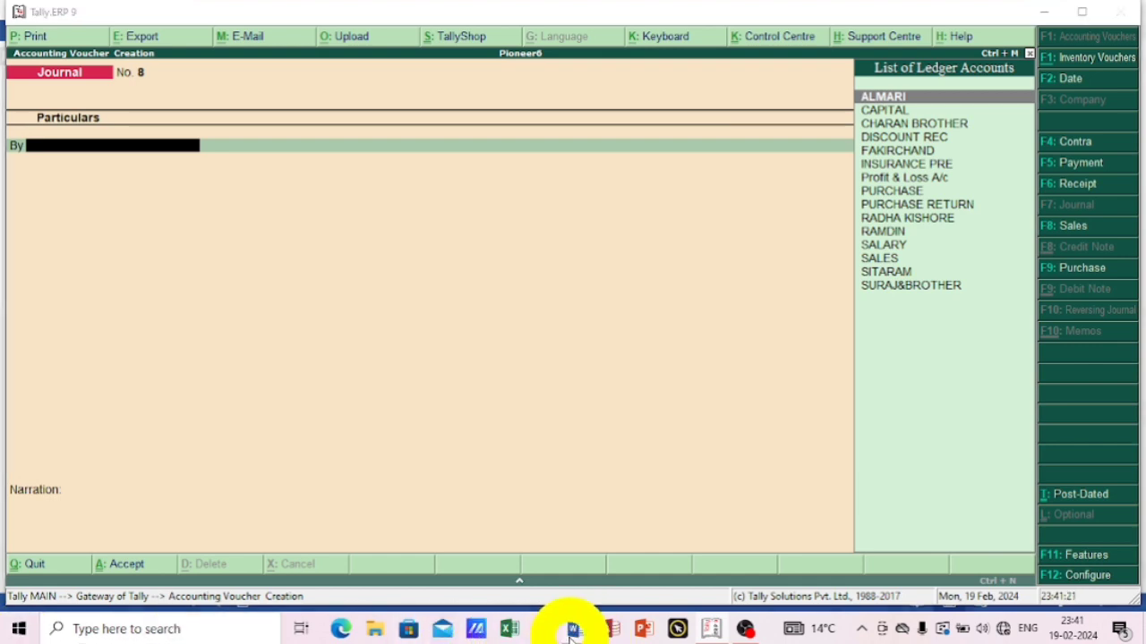
pyautogui.scroll(-2, 524, 511)
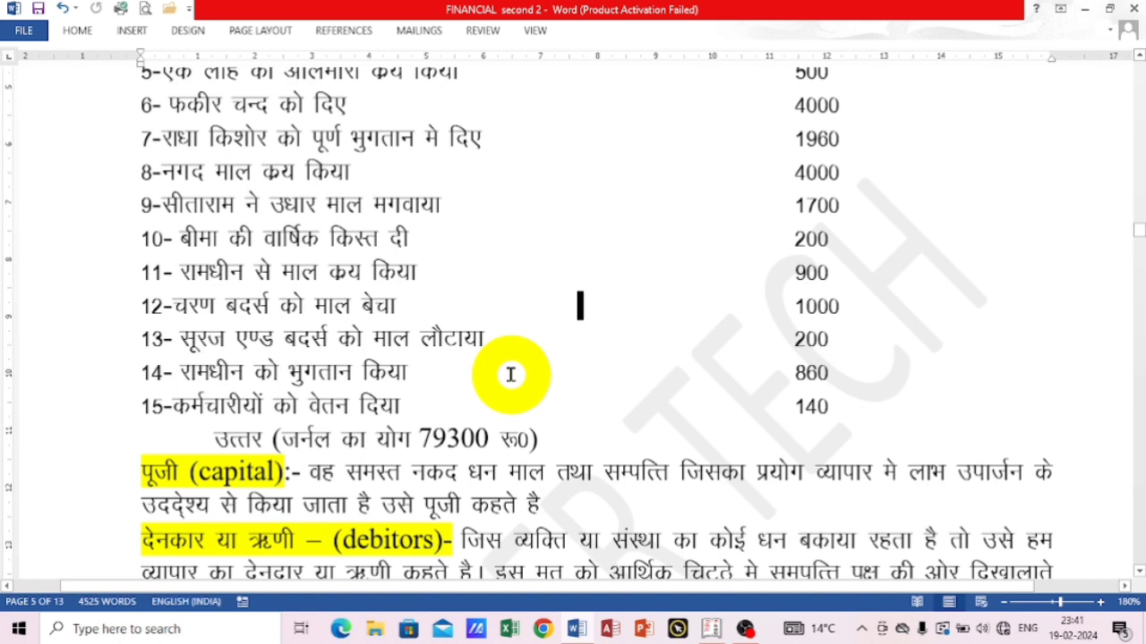
pyautogui.click(709, 628)
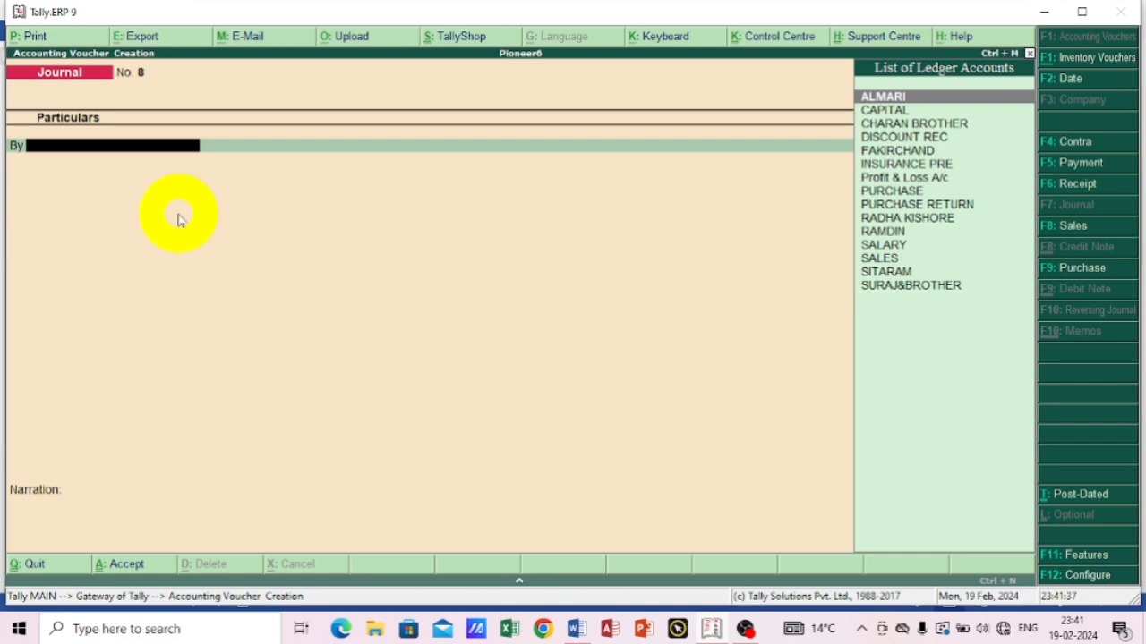
# Debit SURAJ&BROTHER with 200 in the journal voucher for the thirteenth transaction.
pyautogui.write('s')
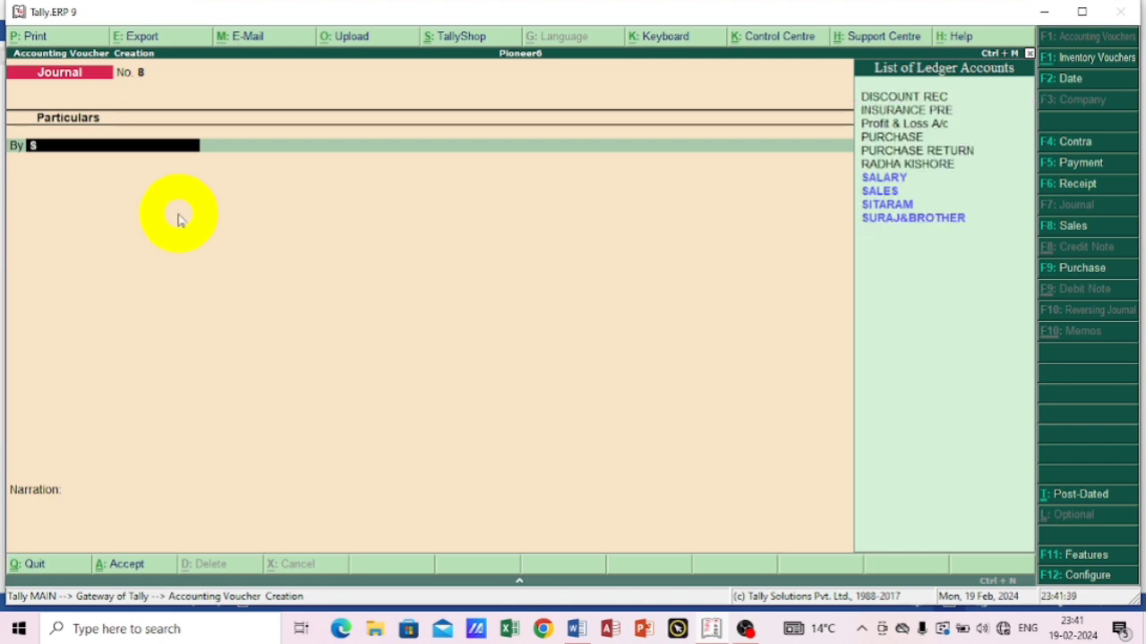
pyautogui.press('Down')
pyautogui.press('Down')
pyautogui.press('Down')
pyautogui.press('Down')
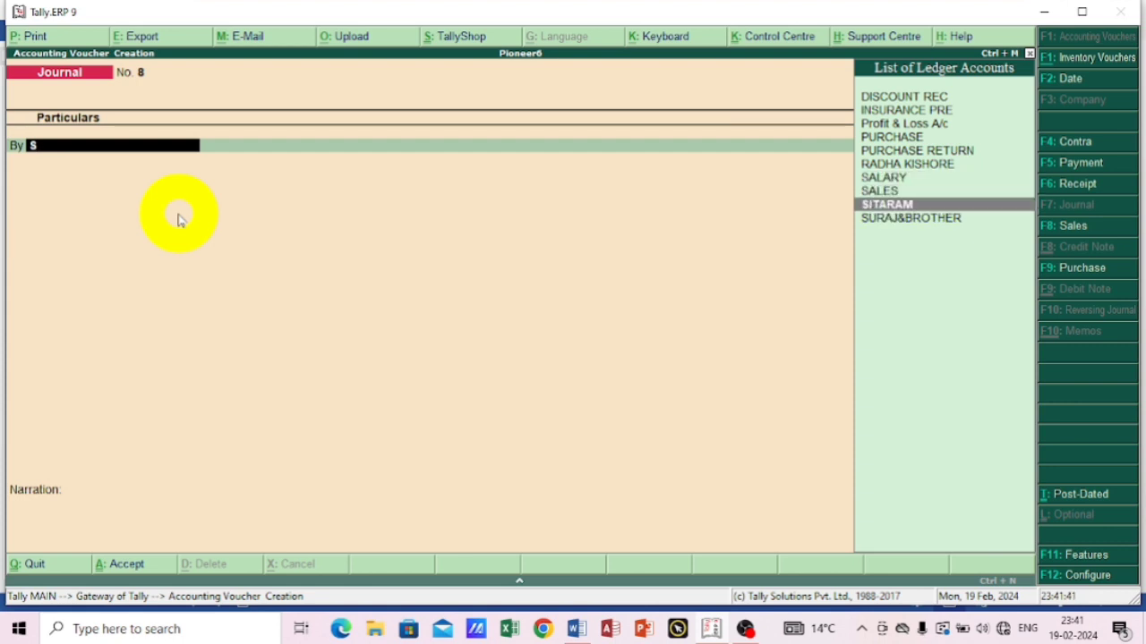
pyautogui.press('Return')
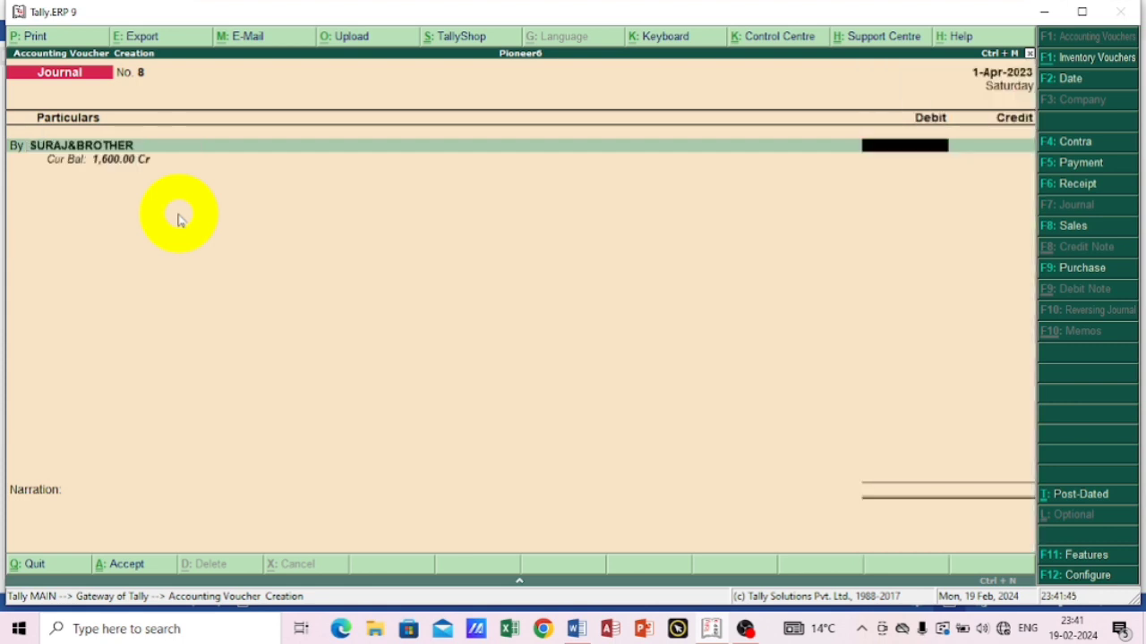
pyautogui.write('200')
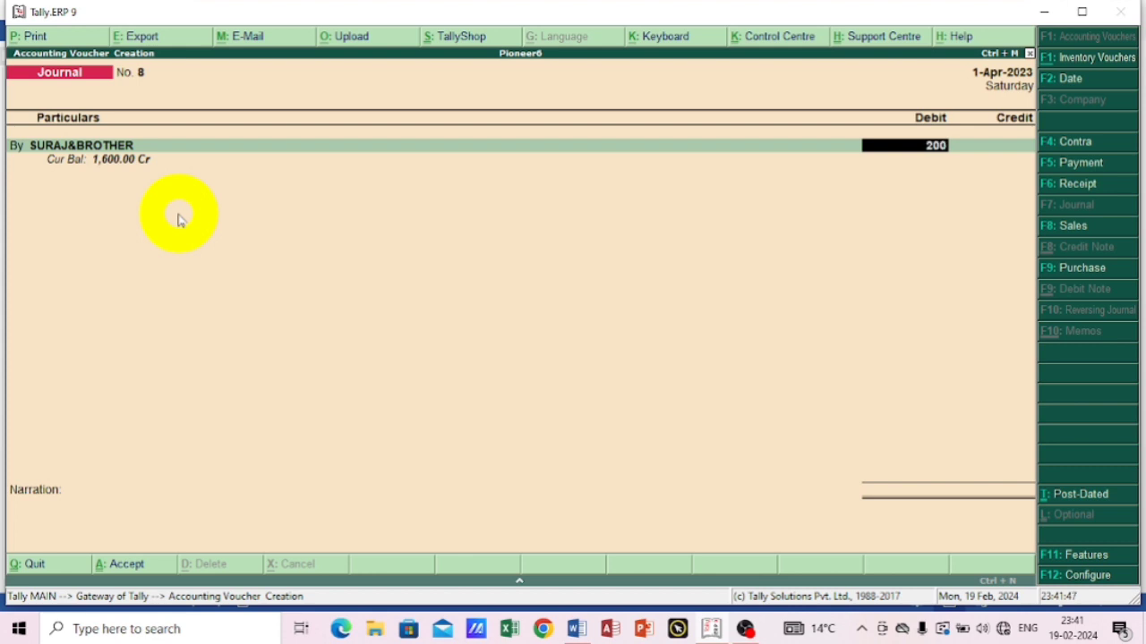
pyautogui.press('Return')
pyautogui.press('Return')
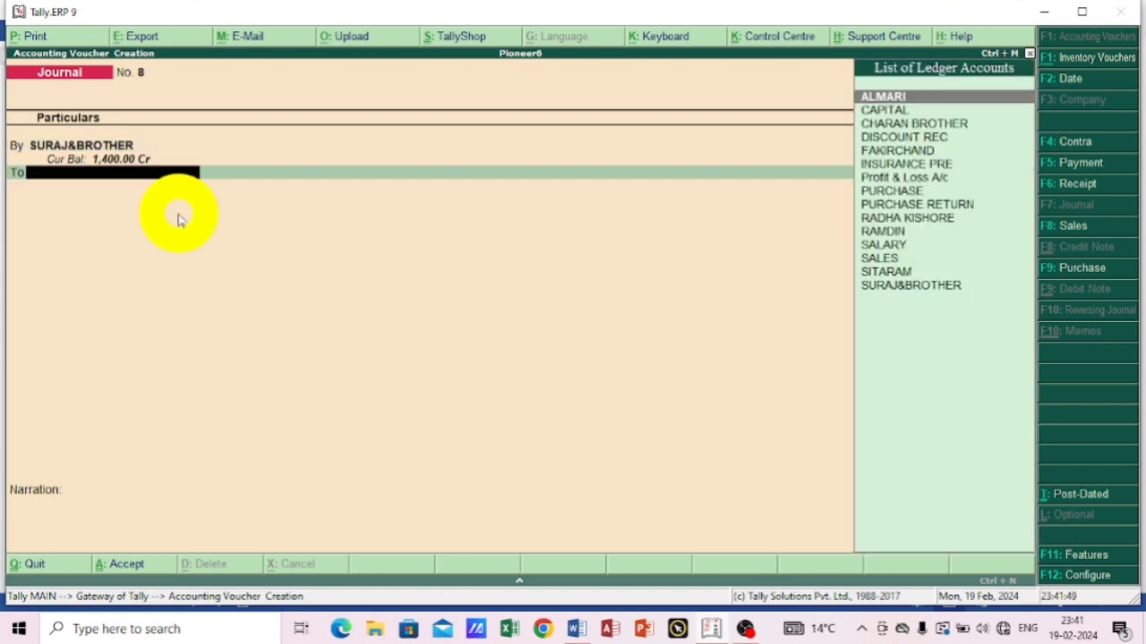
# Credit PURCHASE RETURN with 200, leave its inventory allocation empty and save the journal voucher without a narration.
pyautogui.write('P')
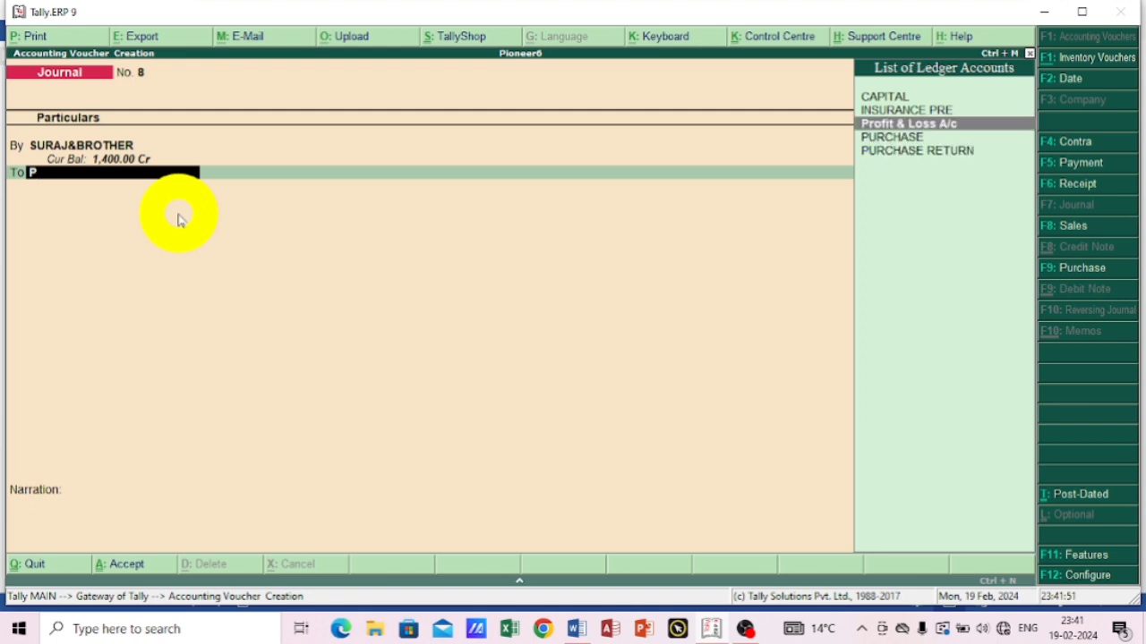
pyautogui.press('Down')
pyautogui.press('Down')
pyautogui.press('Return')
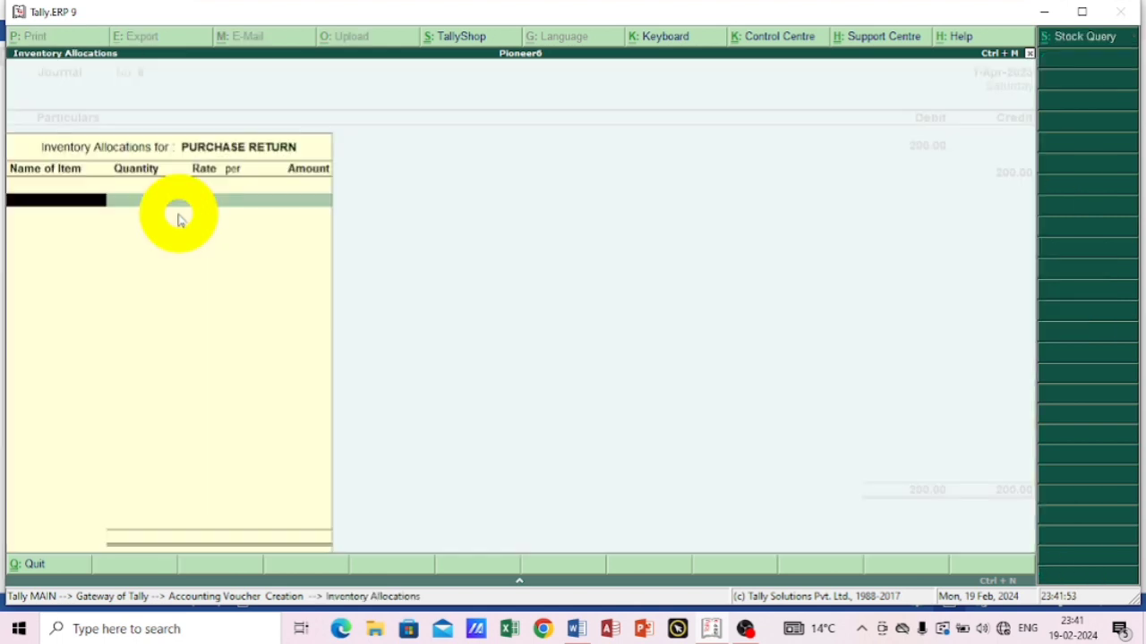
pyautogui.press('Return')
pyautogui.press('Return')
pyautogui.press('Return')
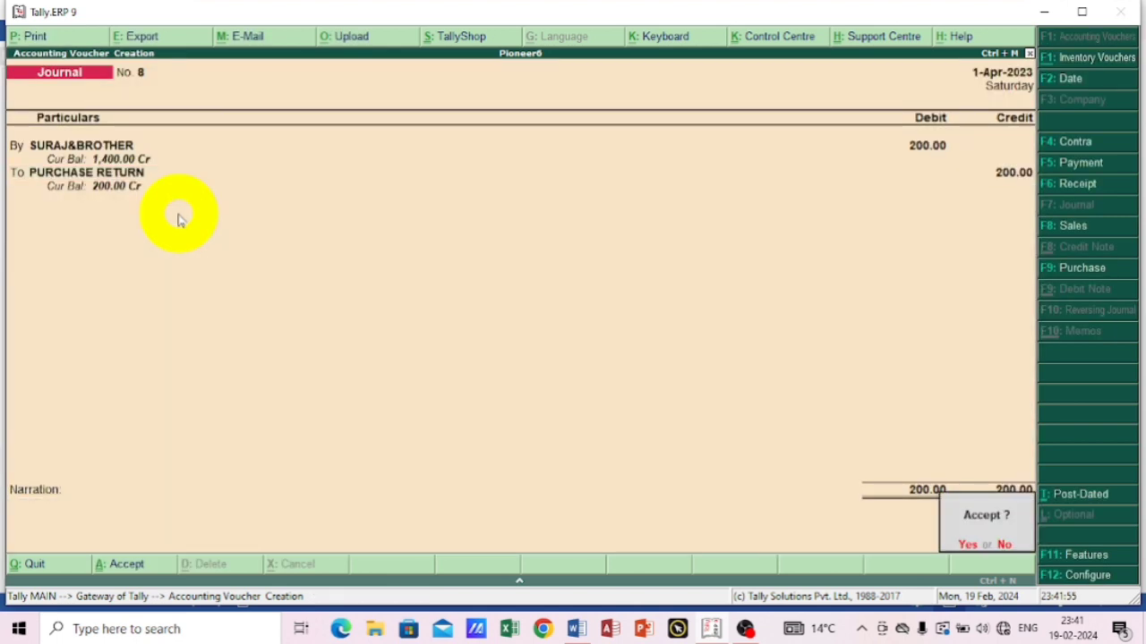
pyautogui.press('Return')
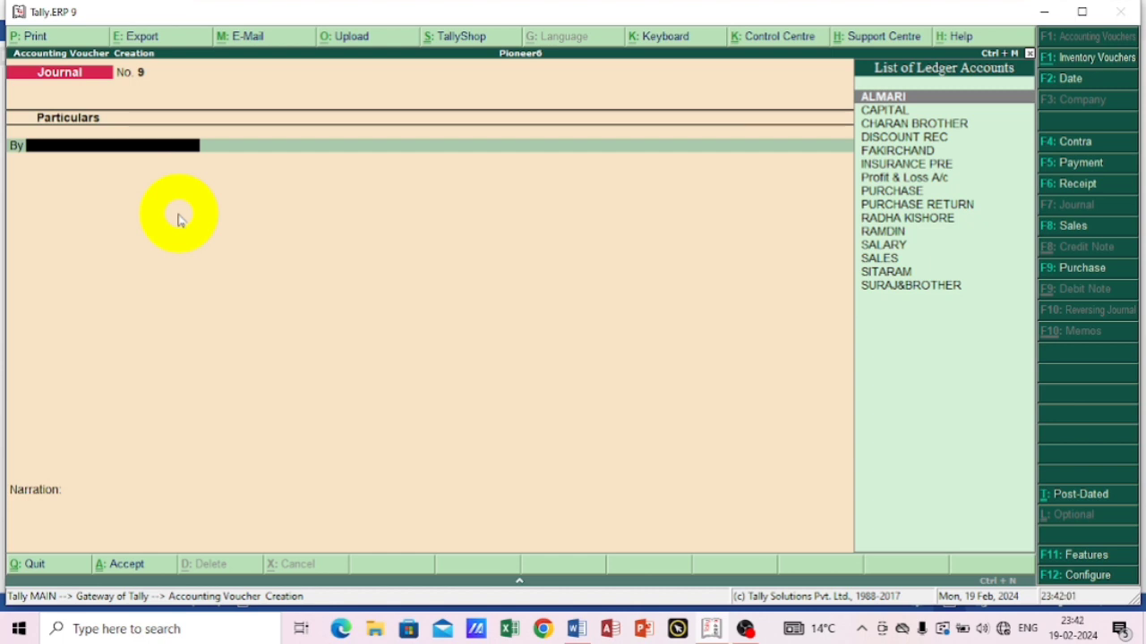
# Start a payment voucher for the fourteenth transaction and debit the paid supplier's ledger with 860.
pyautogui.click(1077, 166)
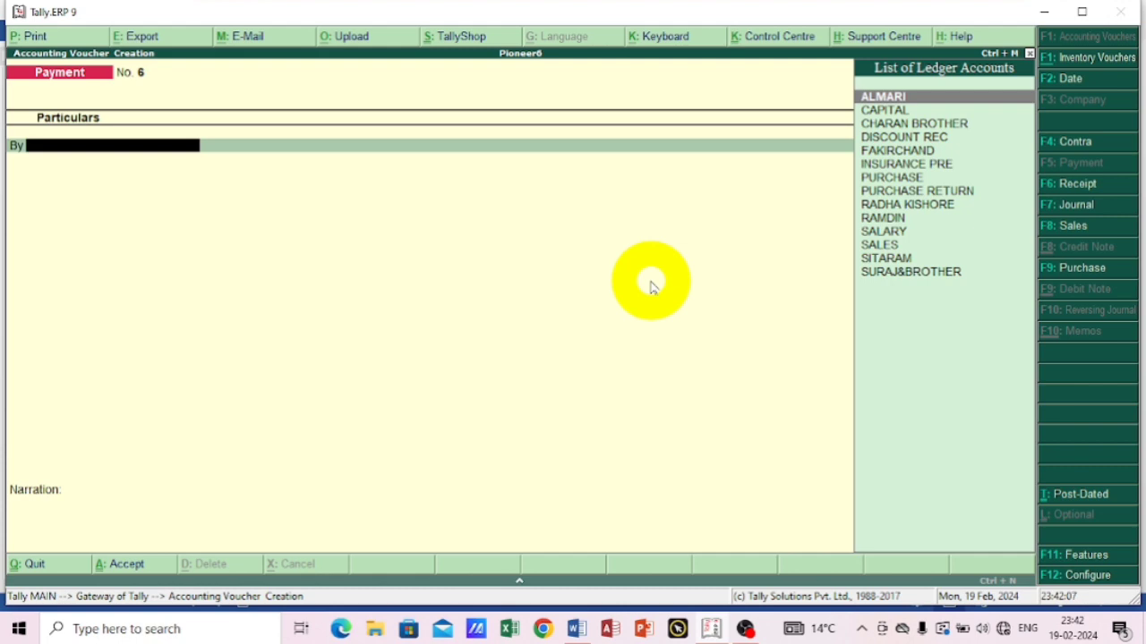
pyautogui.write('R')
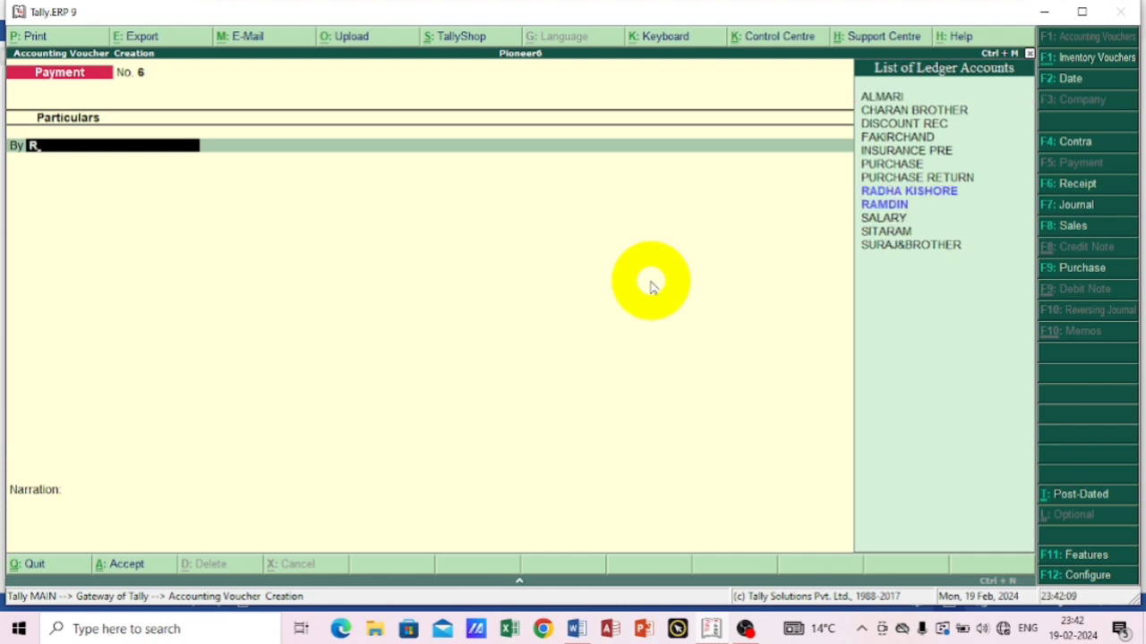
pyautogui.press('Down')
pyautogui.press('Return')
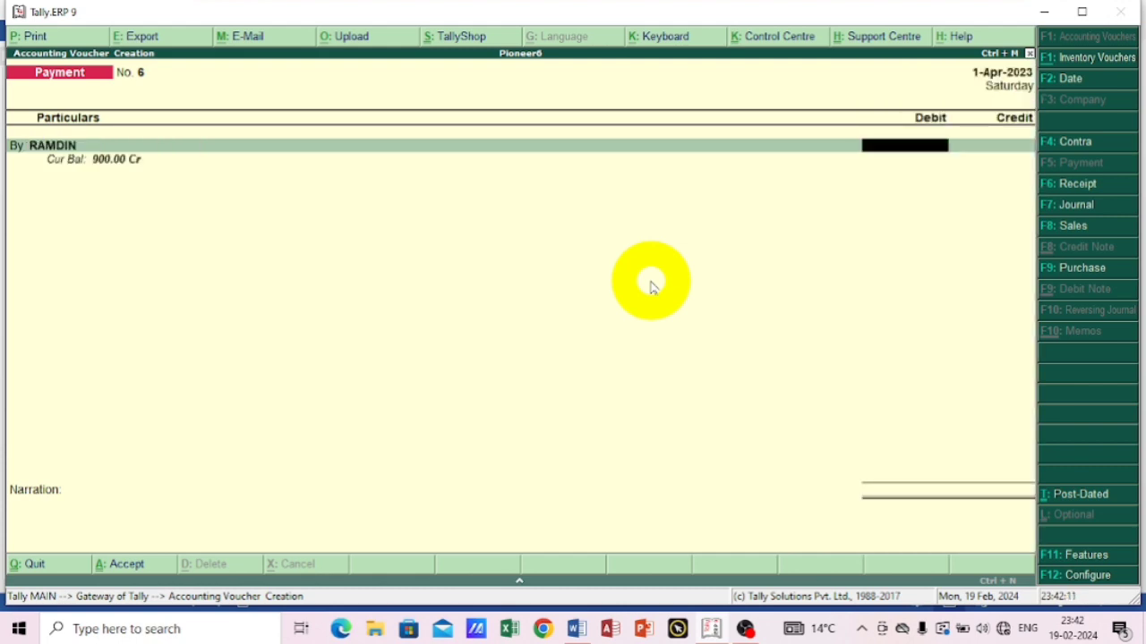
pyautogui.write('85')
pyautogui.press('BackSpace')
pyautogui.write('60')
pyautogui.press('Return')
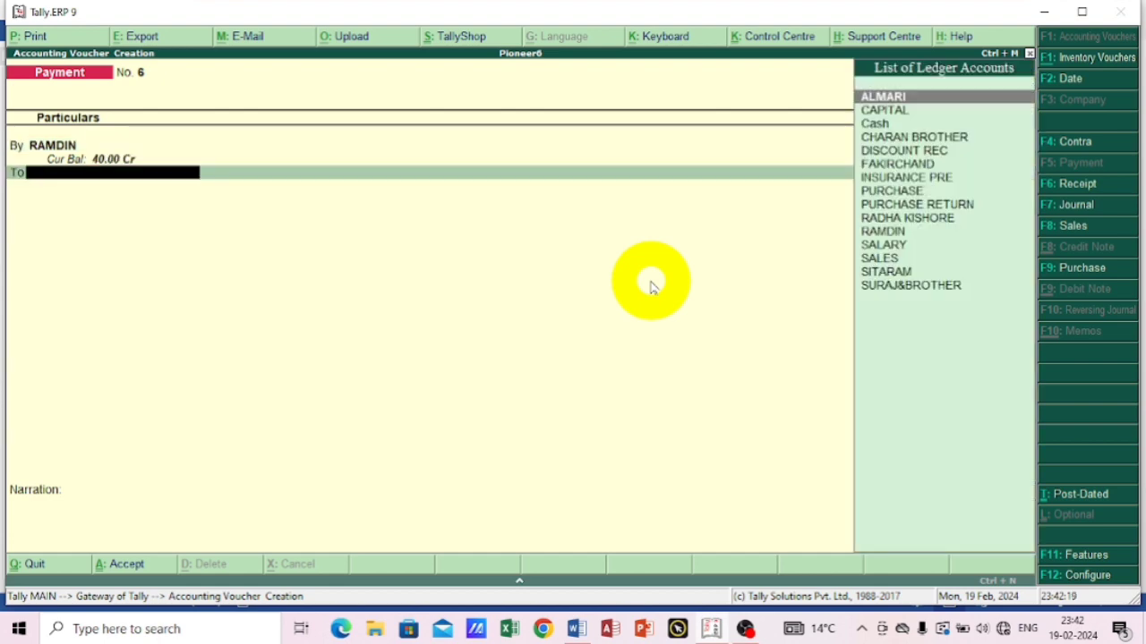
# Credit Cash with 860 for the supplier payment and save the sixth payment voucher without a narration.
pyautogui.write('C')
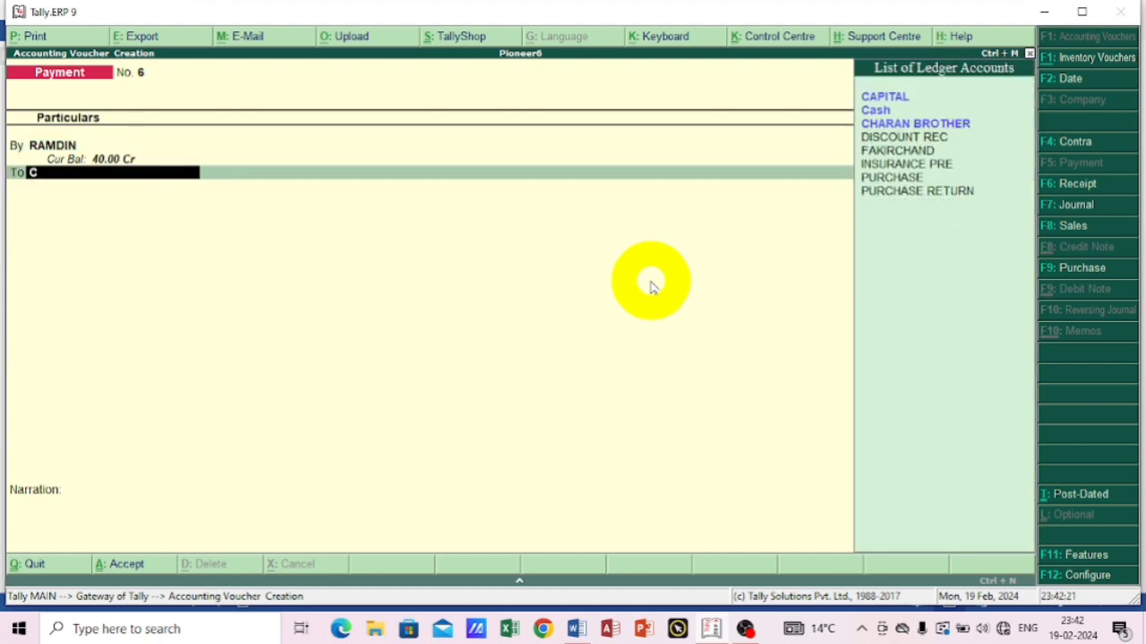
pyautogui.press('Down')
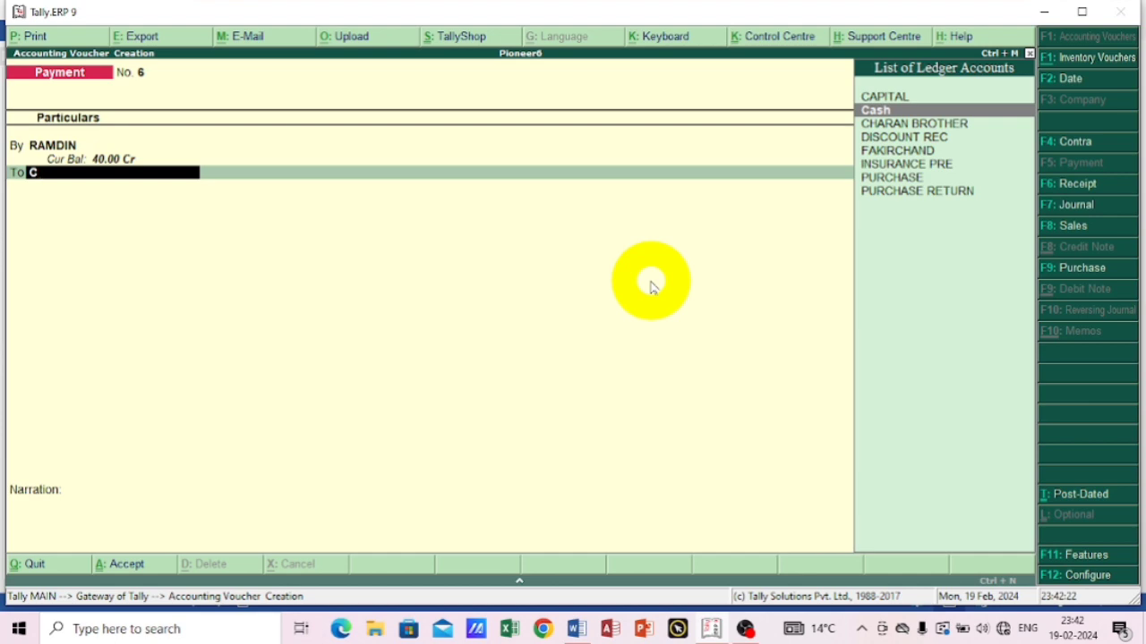
pyautogui.press('Return')
pyautogui.press('Return')
pyautogui.press('Return')
pyautogui.press('Return')
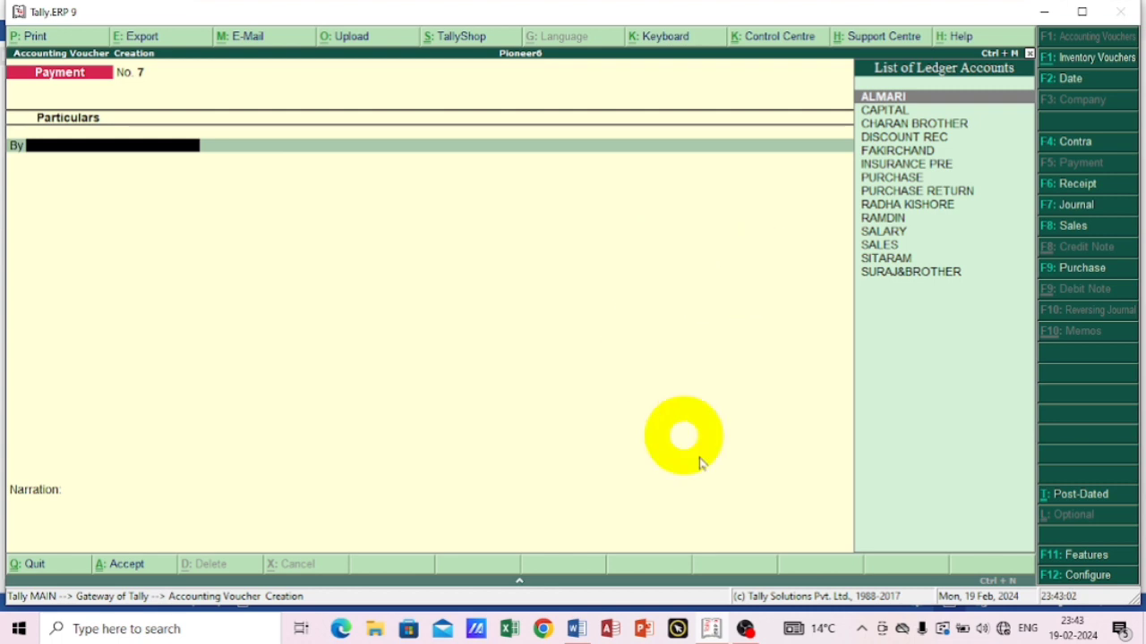
# Check the fifteenth transaction in the Word document and return to the payment voucher in Tally.ERP 9.
pyautogui.click(577, 629)
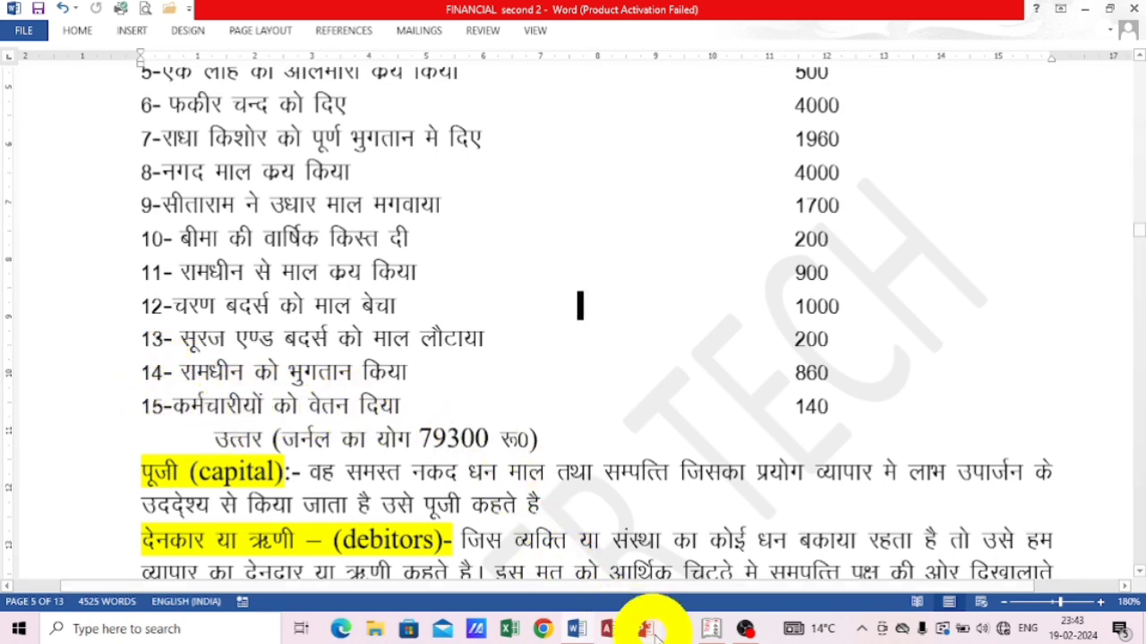
pyautogui.click(707, 629)
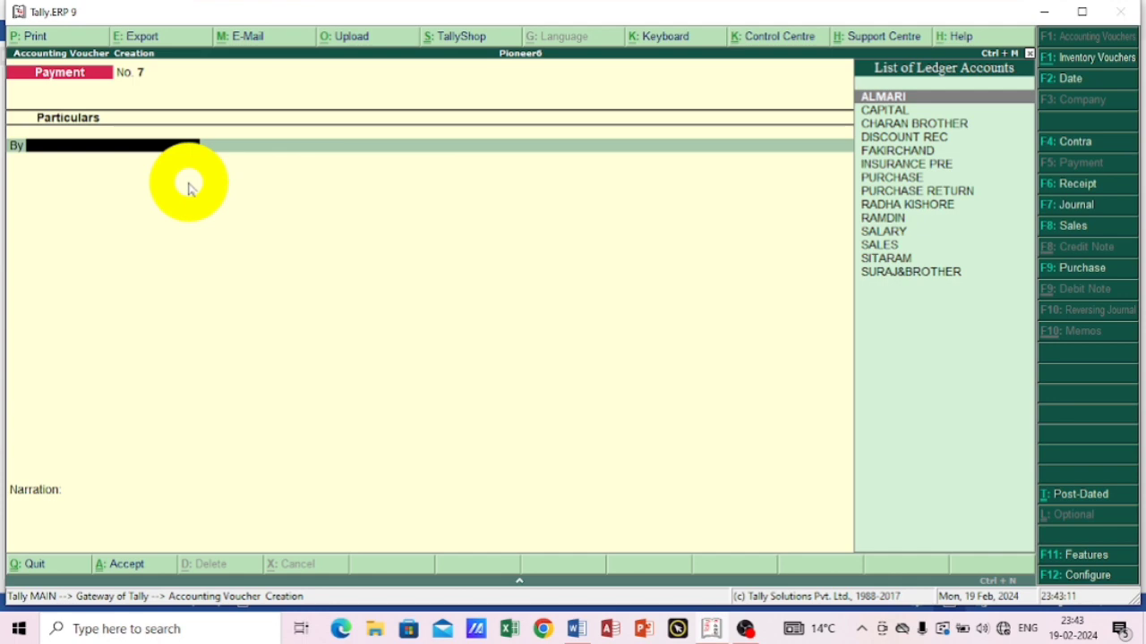
# Debit the SALARY ledger with 140 in the seventh payment voucher for the fifteenth transaction.
pyautogui.write('s')
pyautogui.press('Down')
pyautogui.press('Down')
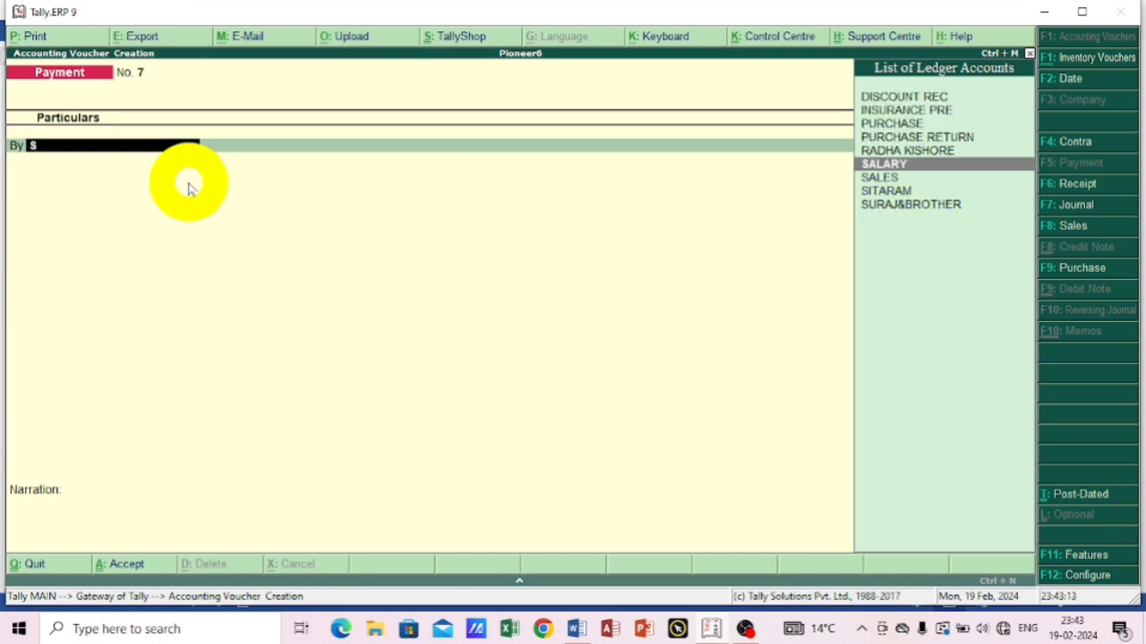
pyautogui.press('Up')
pyautogui.press('Up')
pyautogui.press('Return')
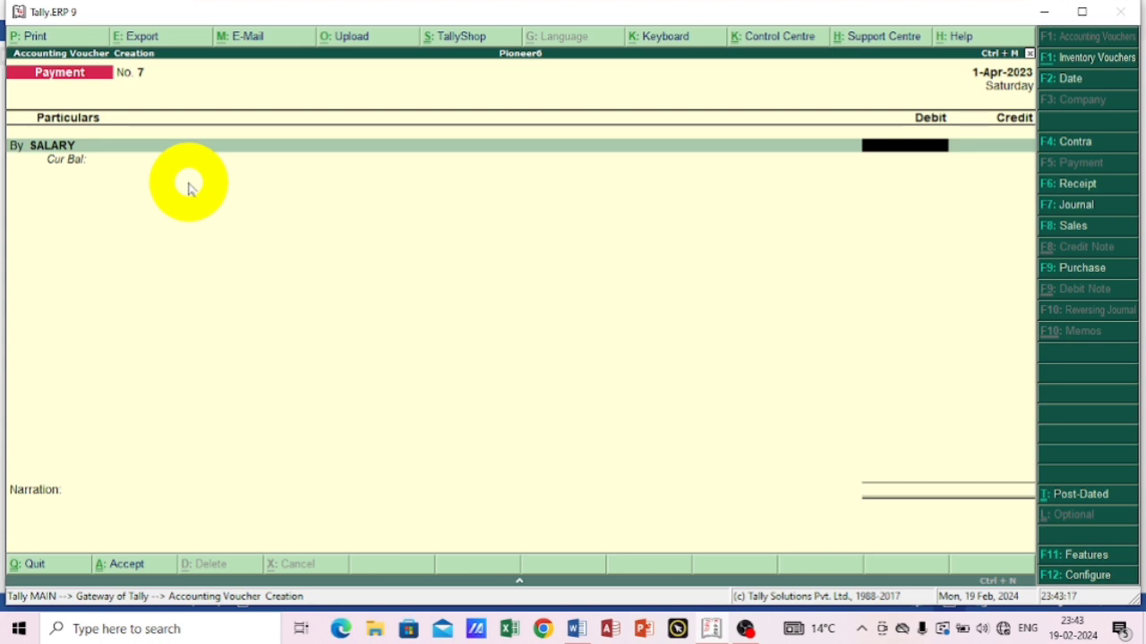
pyautogui.write('140')
pyautogui.press('Return')
pyautogui.press('Return')
# Credit Cash with 140 for the salary payment and save the voucher without a narration.
pyautogui.write('C')
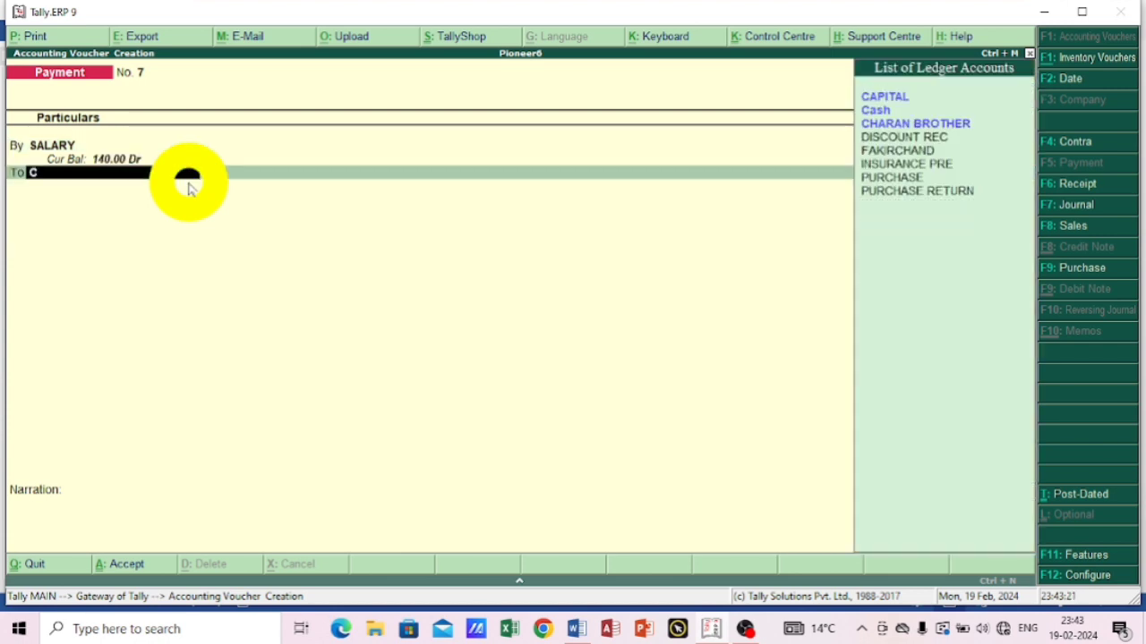
pyautogui.press('Down')
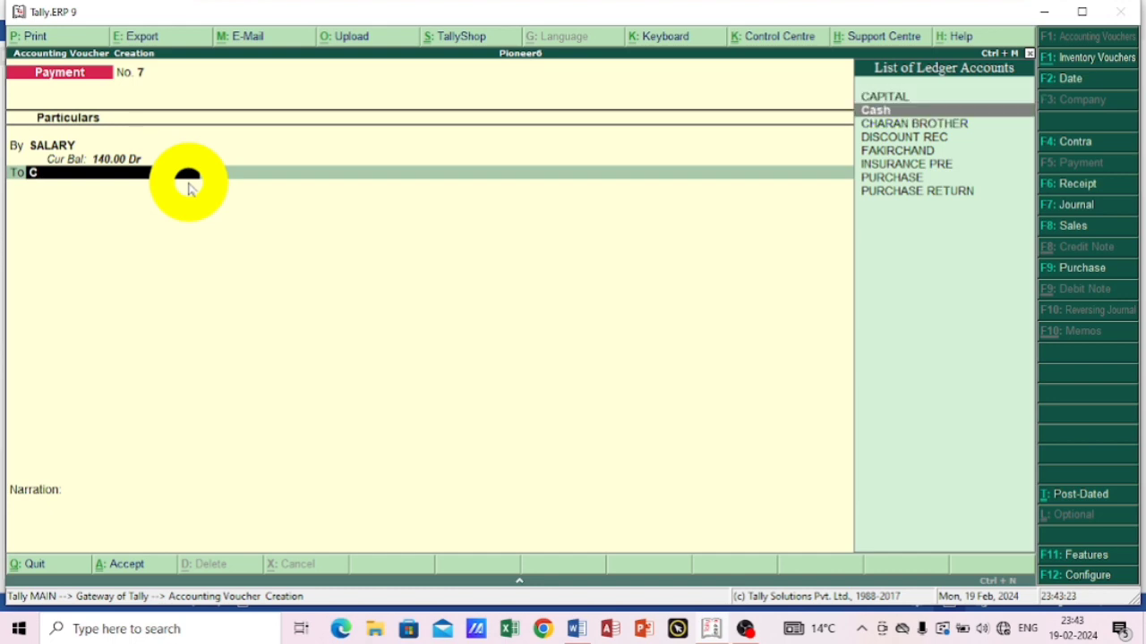
pyautogui.press('Return')
pyautogui.press('Return')
pyautogui.press('Return')
pyautogui.press('Return')
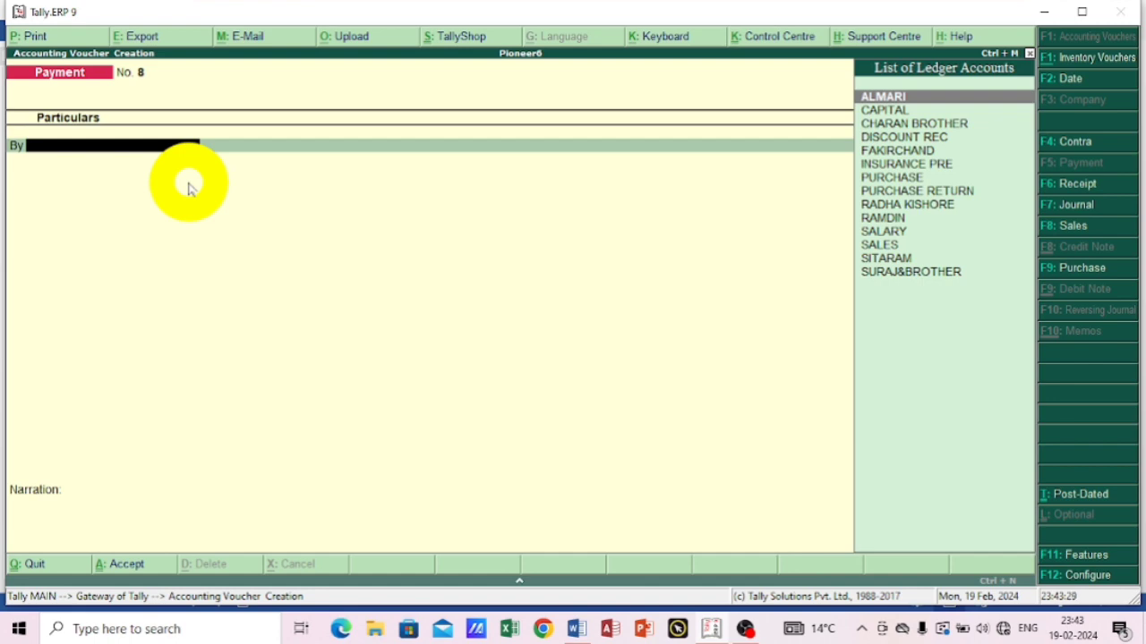
# Leave voucher creation and display the Trial Balance of Pioneer6.
pyautogui.press('Escape')
pyautogui.press('Return')
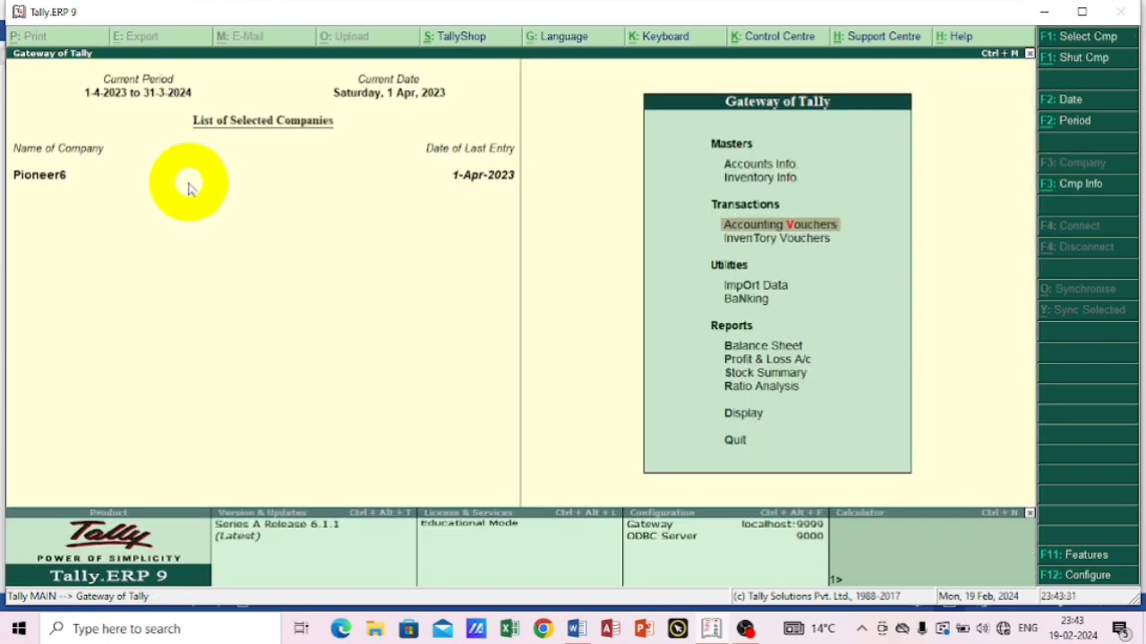
pyautogui.press('d')
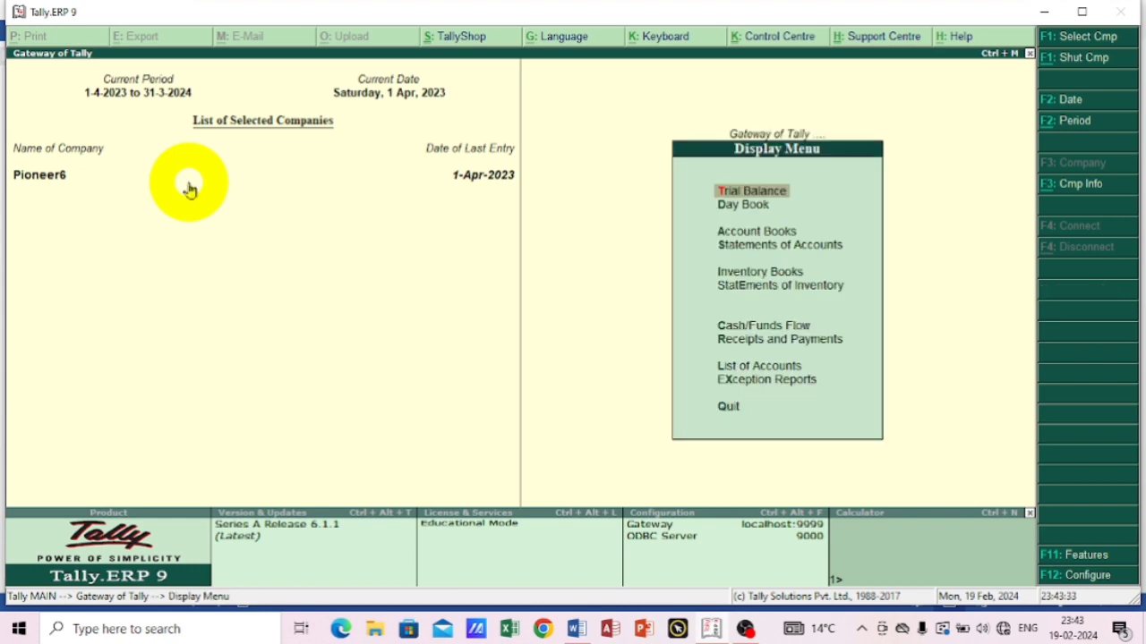
pyautogui.press('t')
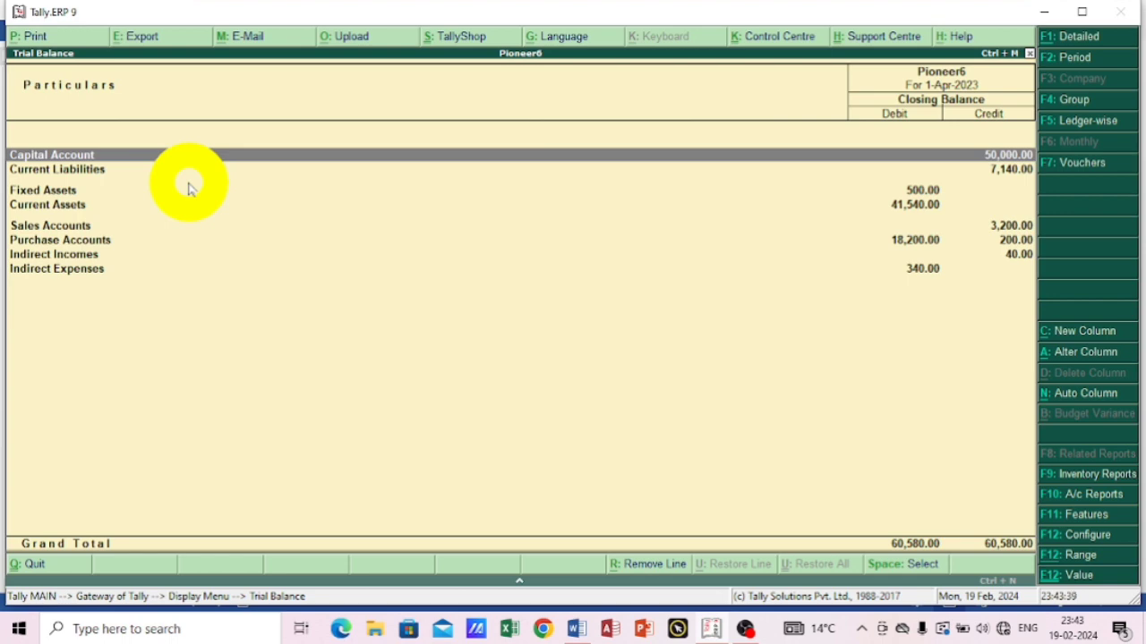
# Close the Trial Balance and open the Day Book to review all recorded vouchers.
pyautogui.press('Escape')
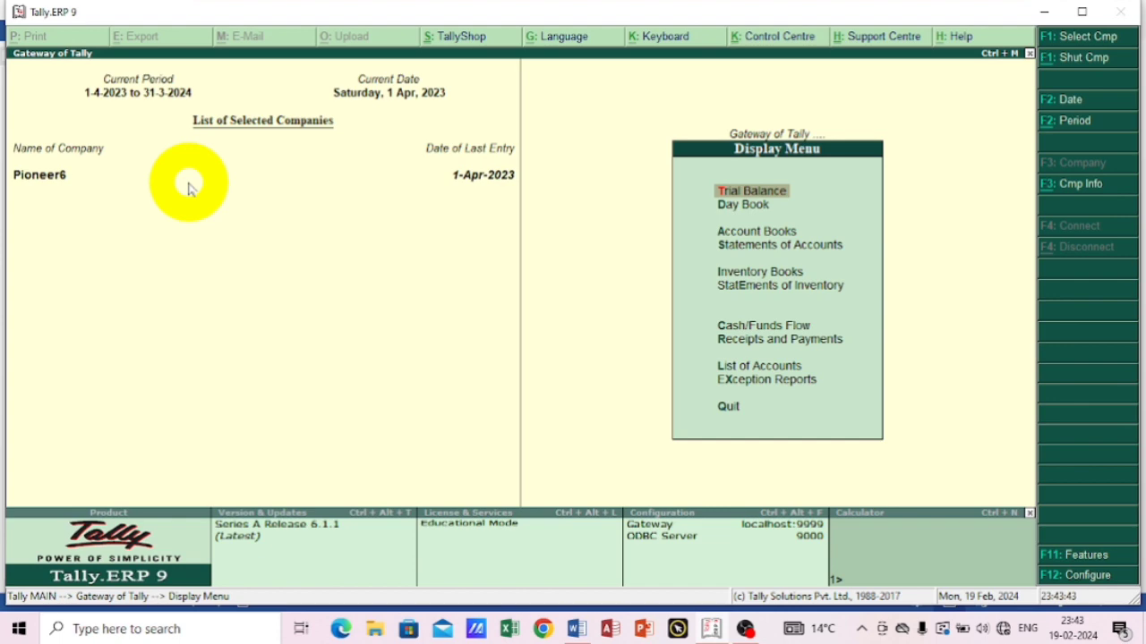
pyautogui.press('Down')
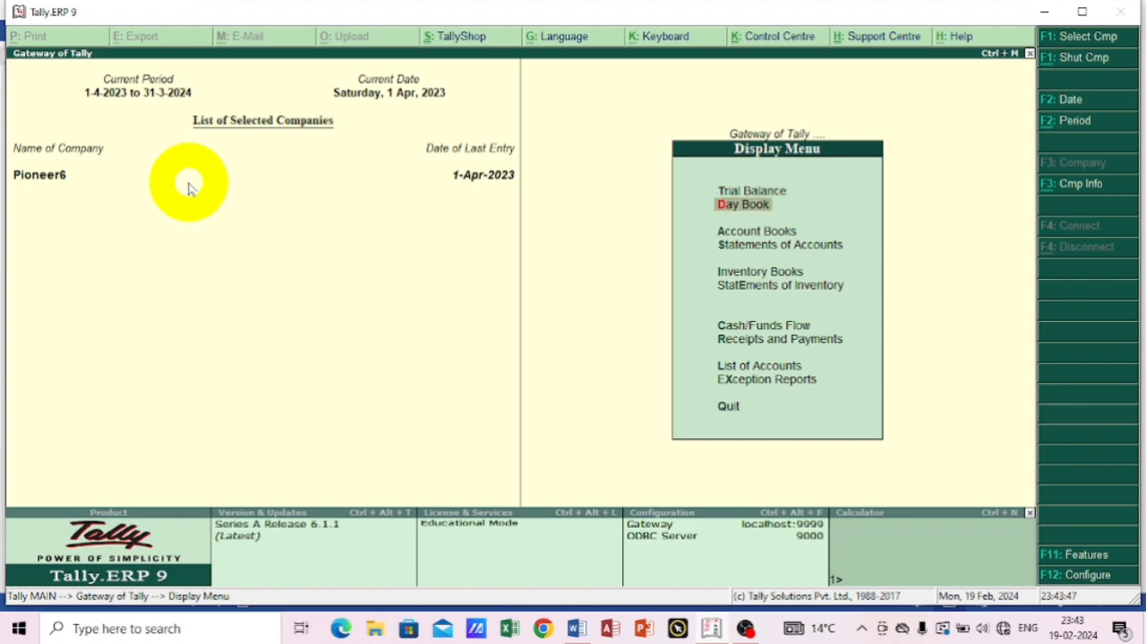
pyautogui.press('Return')
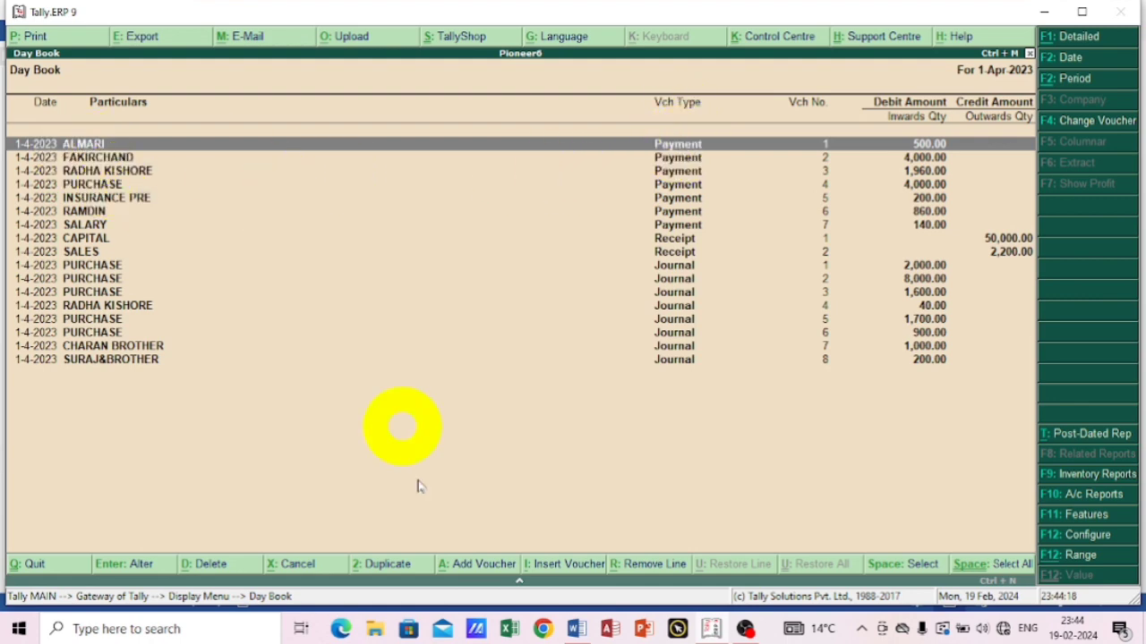
# Switch to the Word document and review the exercise's fifteen transactions, their amounts and the stated journal total.
pyautogui.click(576, 629)
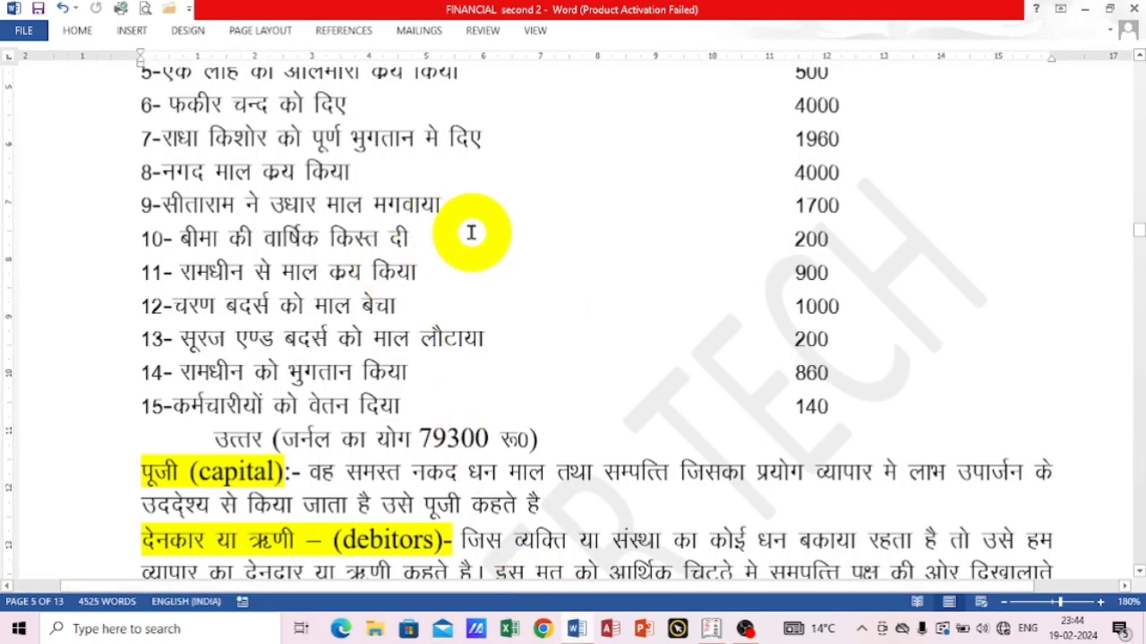
pyautogui.scroll(5, 471, 233)
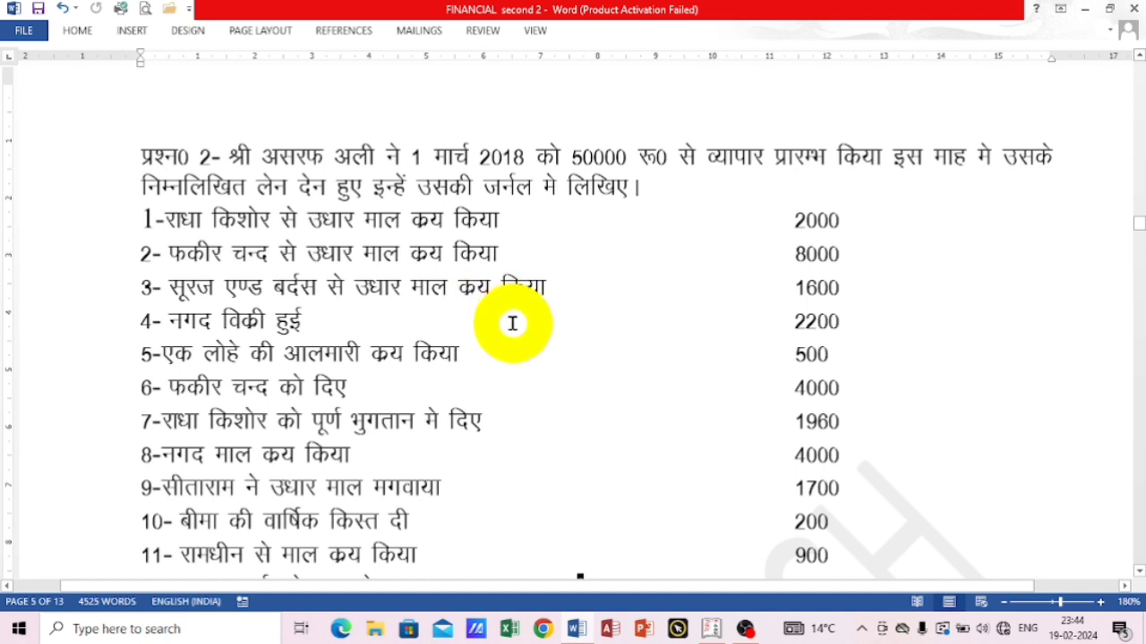
pyautogui.scroll(-1, 631, 330)
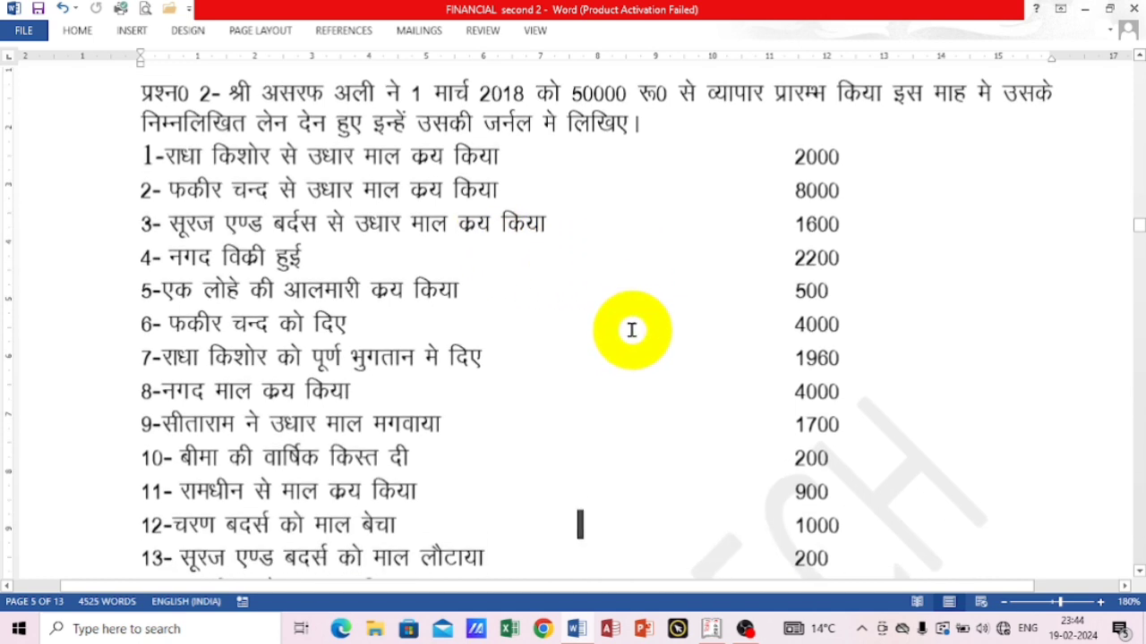
pyautogui.scroll(-1, 631, 330)
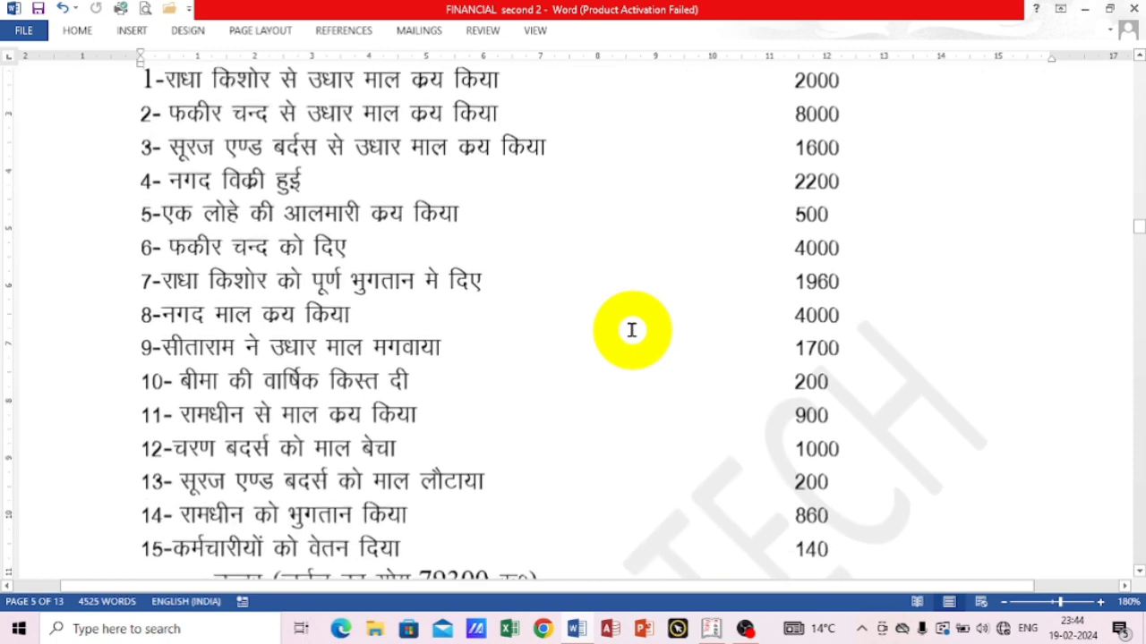
pyautogui.scroll(-3, 631, 330)
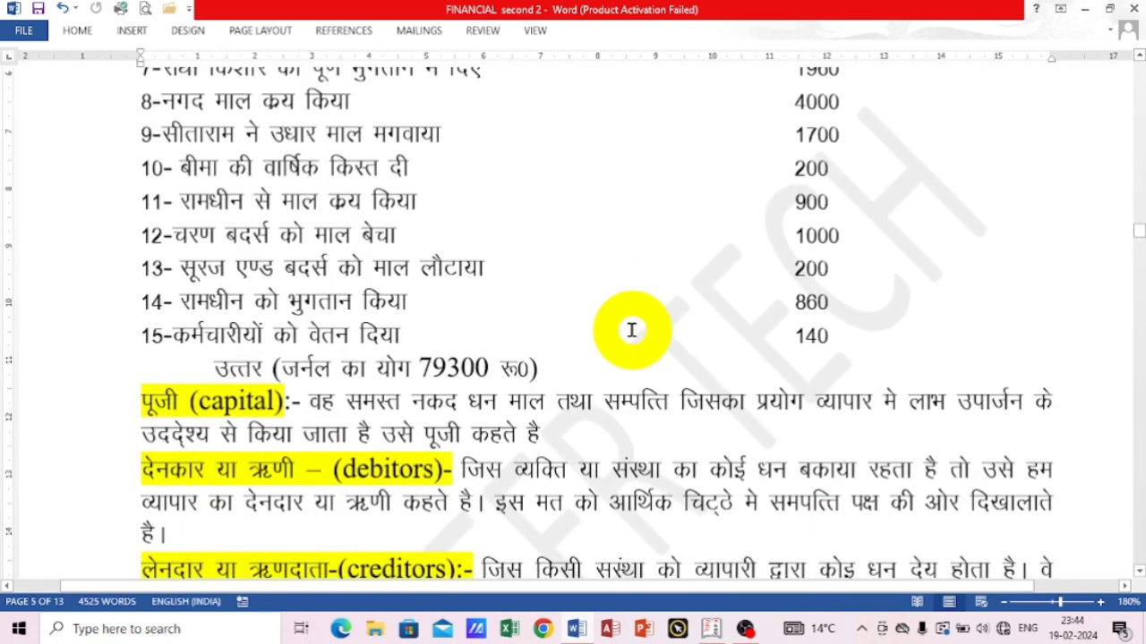
pyautogui.scroll(1, 631, 330)
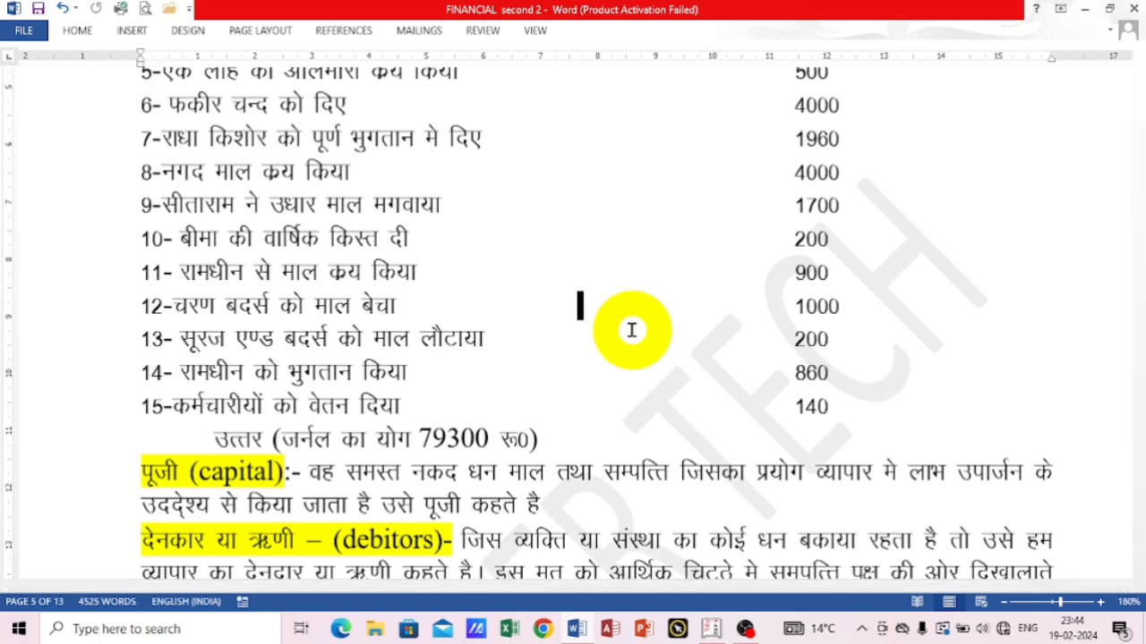
pyautogui.scroll(5, 631, 330)
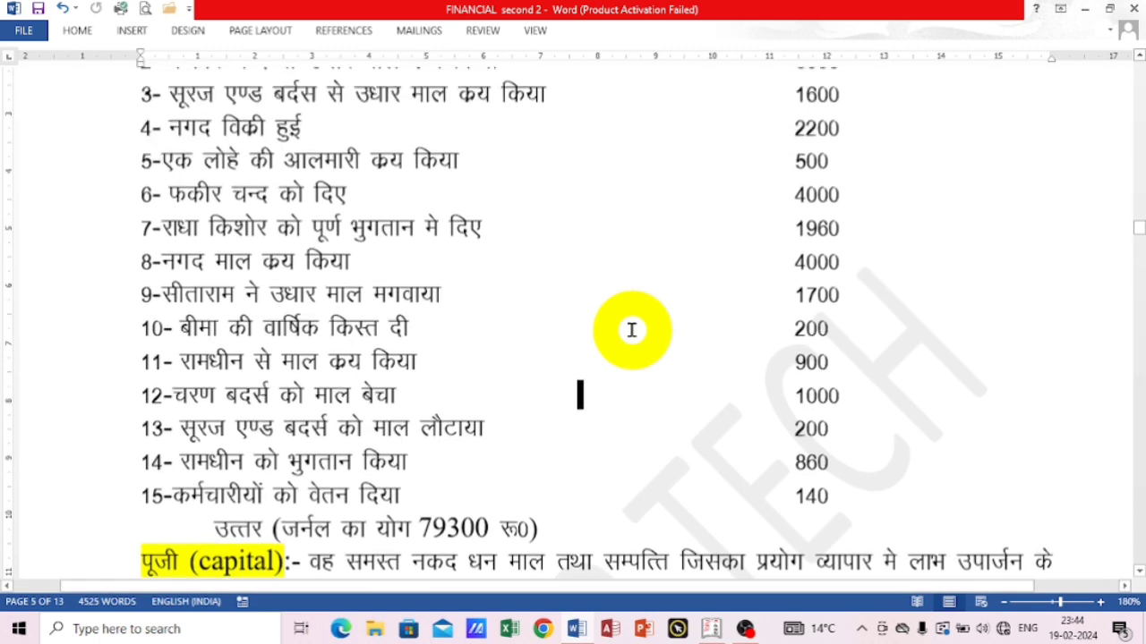